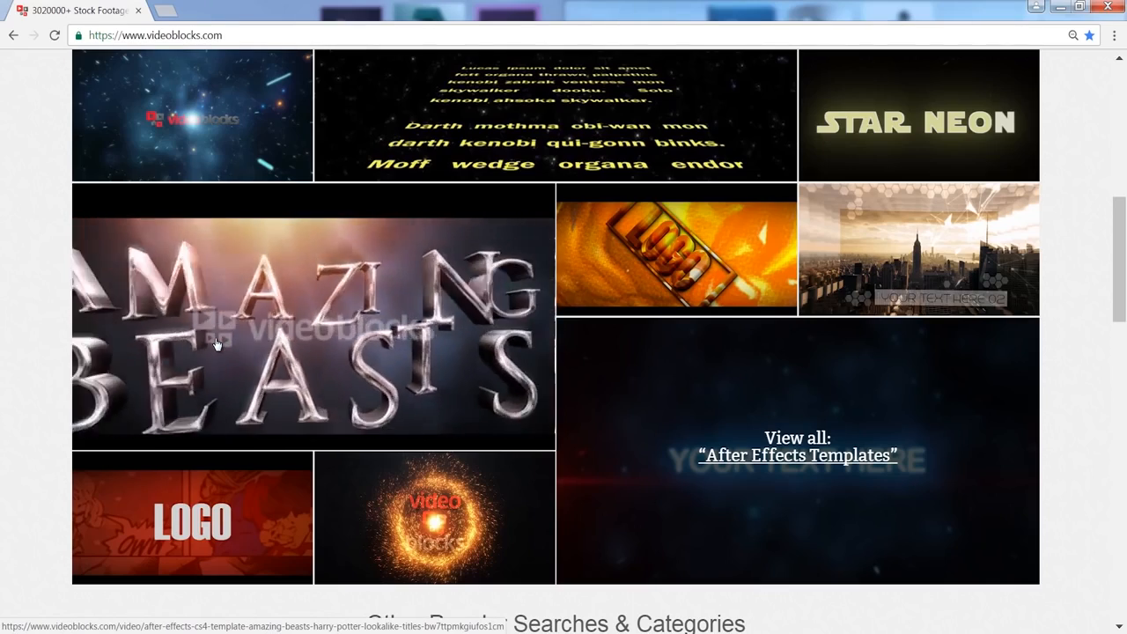
Step: Browse the Animals category of the VideoBlocks stock footage and preview some of its clips
scroll(606, 209, up, 3)
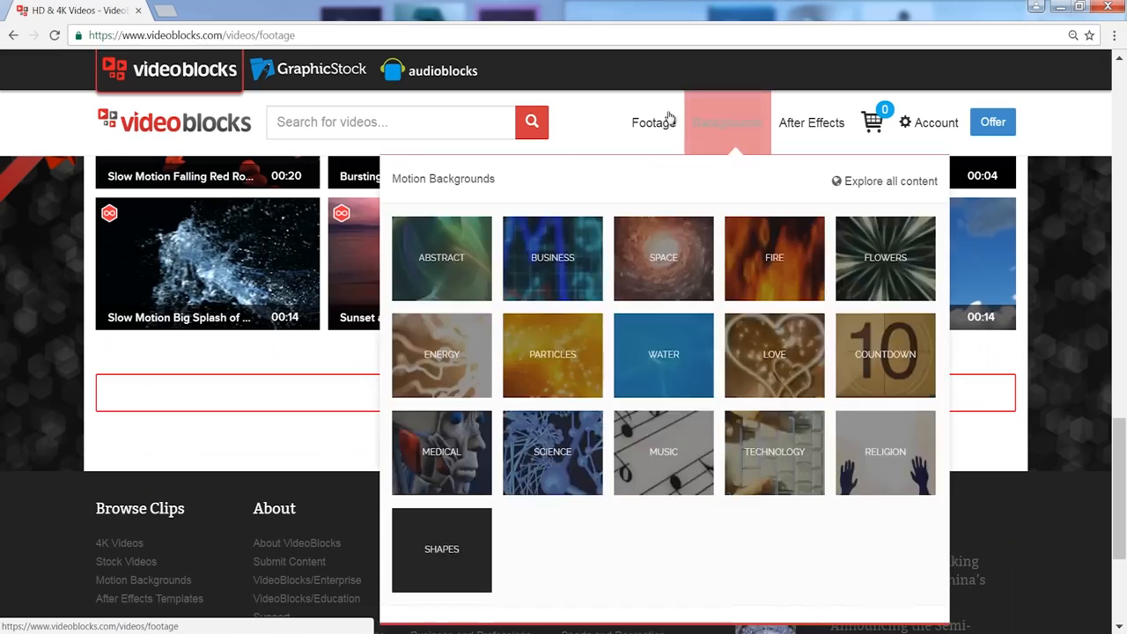
mouse_move(660, 121)
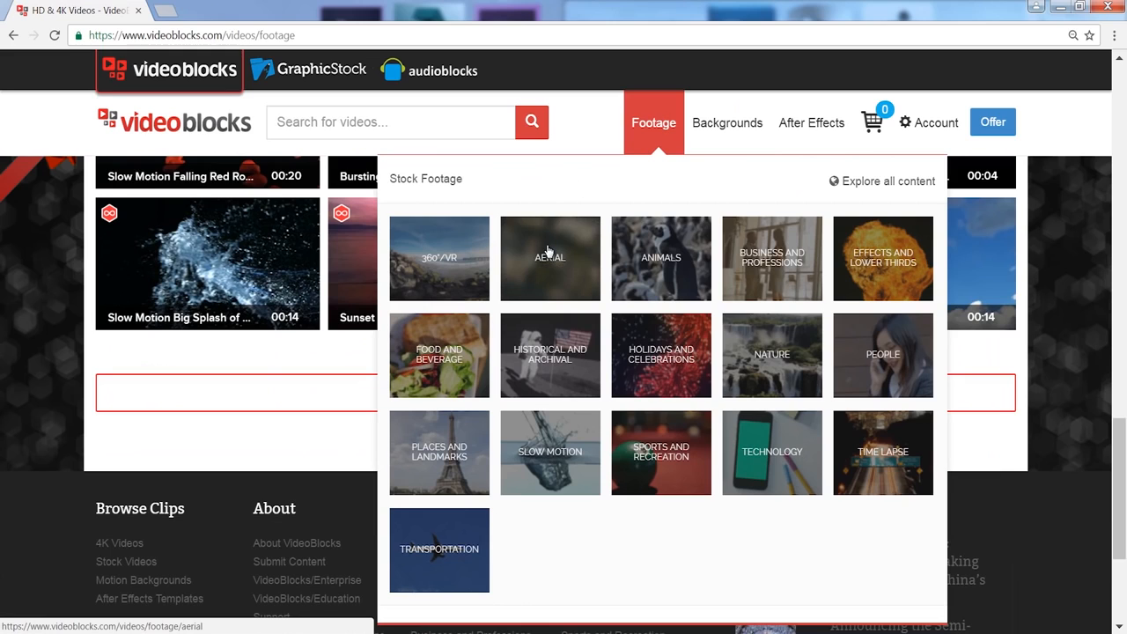
click(669, 257)
scroll(694, 257, down, 3)
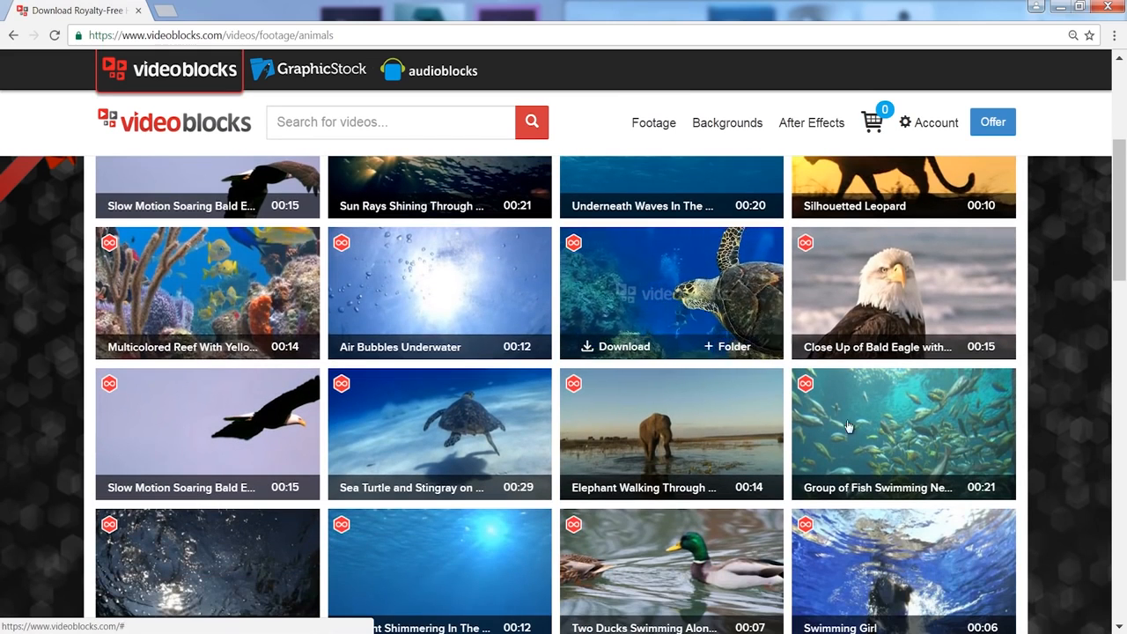
mouse_move(943, 422)
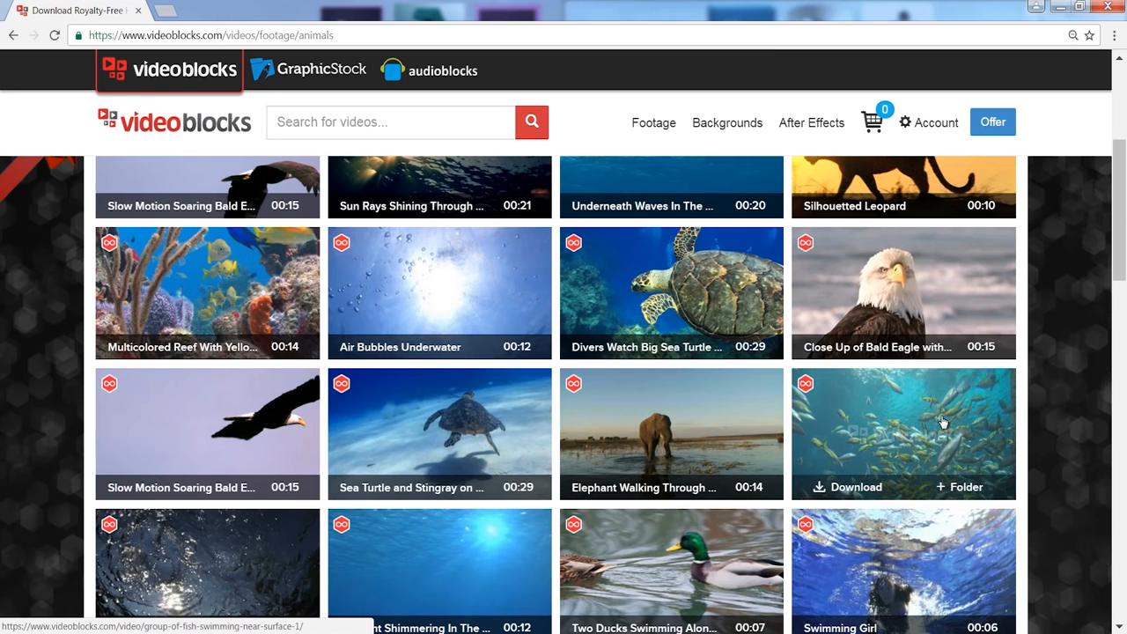
Step: Go back to the general stock footage listing, and look through the Aerial footage category
key(alt+Left)
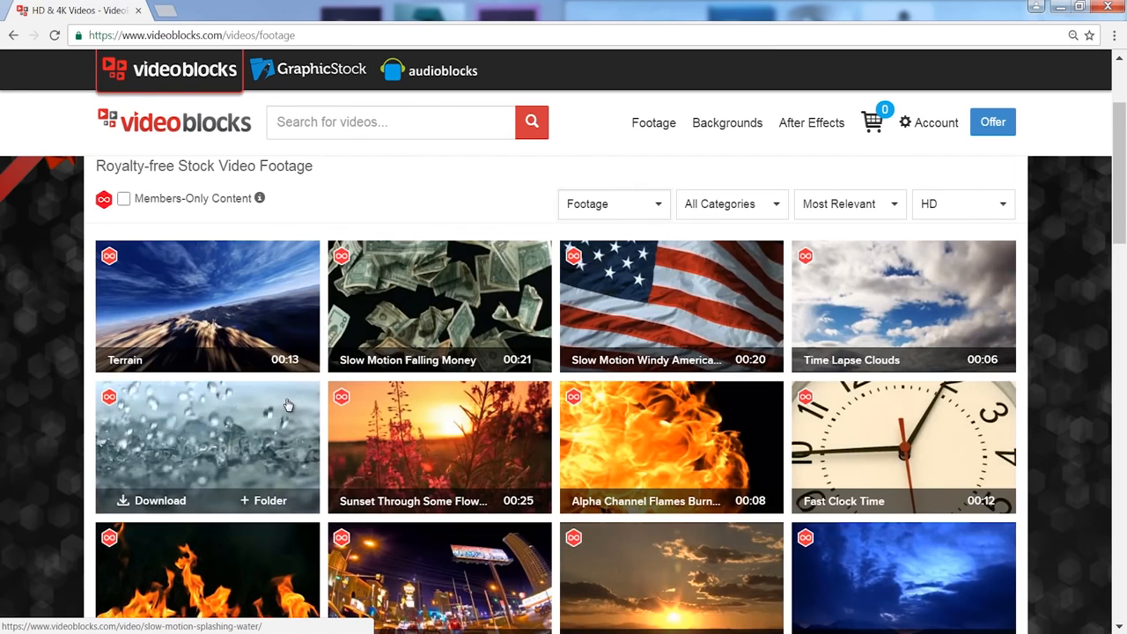
scroll(581, 378, down, 3)
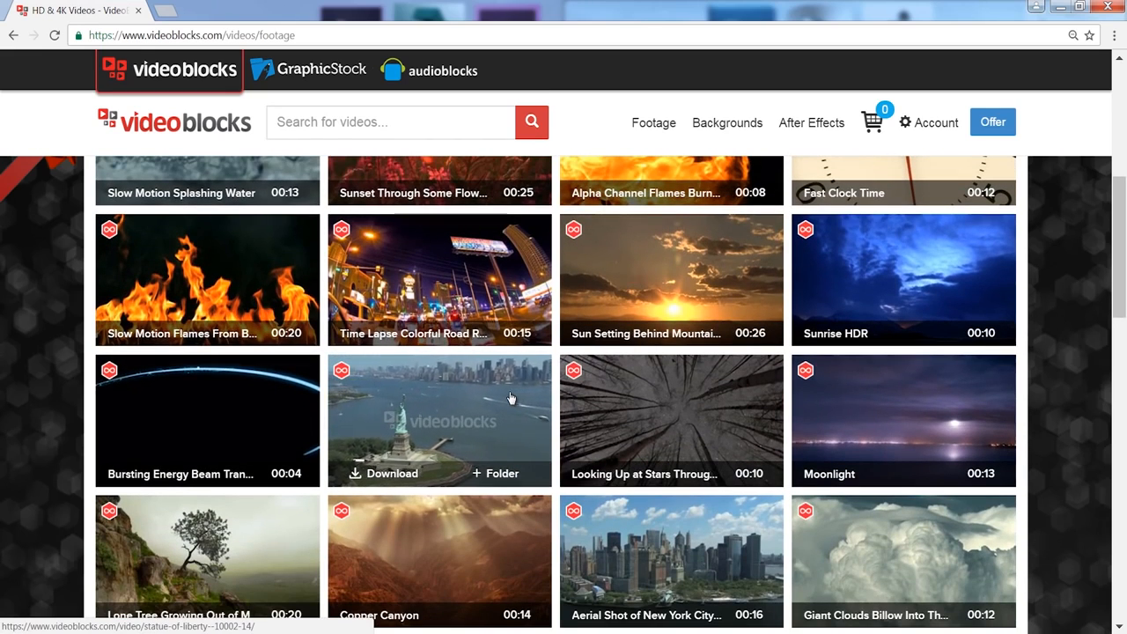
scroll(511, 399, down, 3)
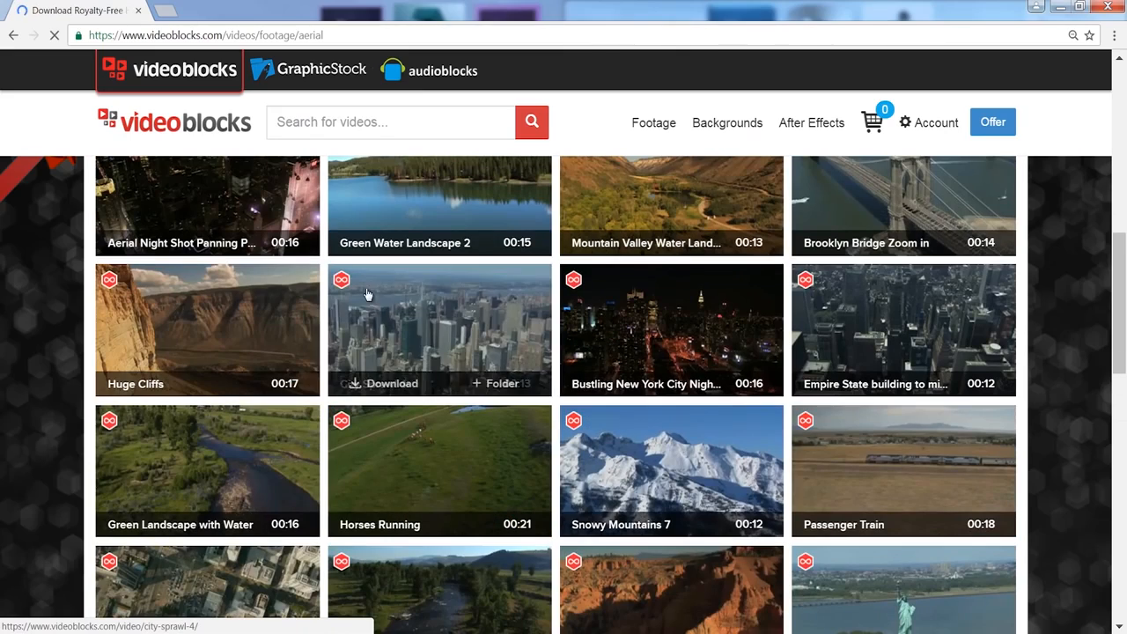
scroll(379, 304, down, 3)
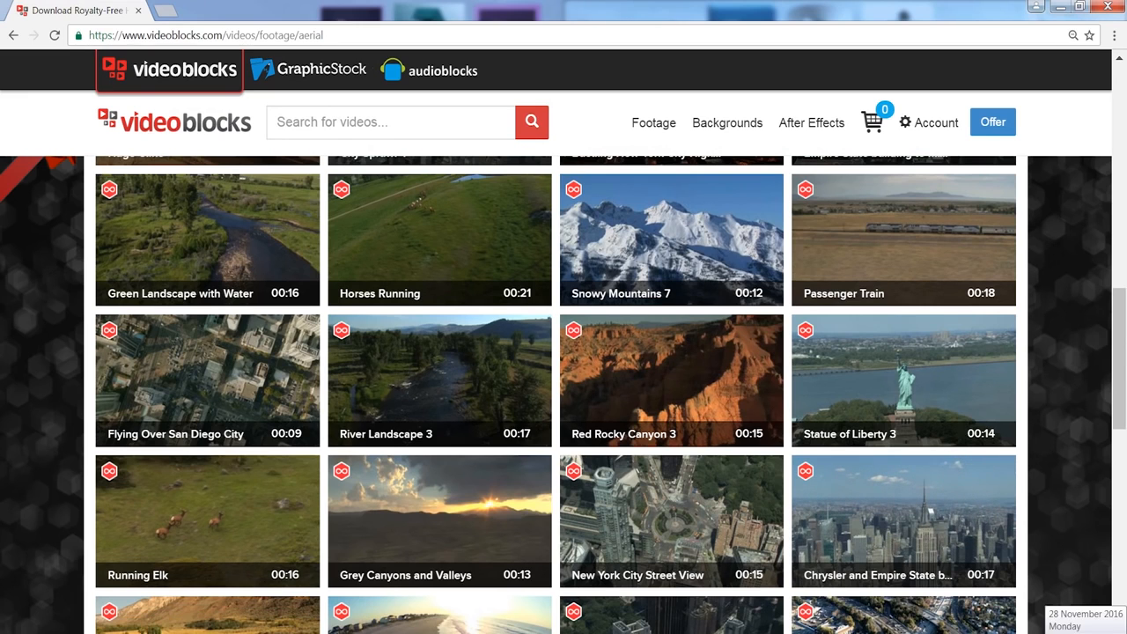
scroll(372, 301, down, 5)
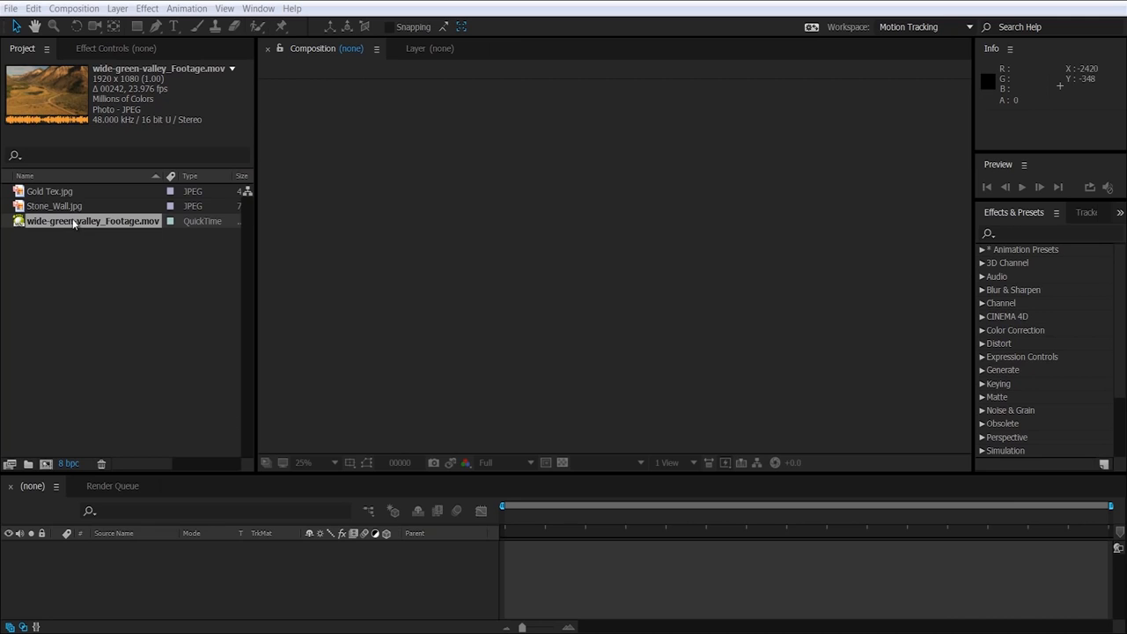
Step: In After Effects, create a composition from wide-green-valley_Footage.mov and start 3D camera tracking on the footage layer
drag(62, 221, 46, 463)
key(period)
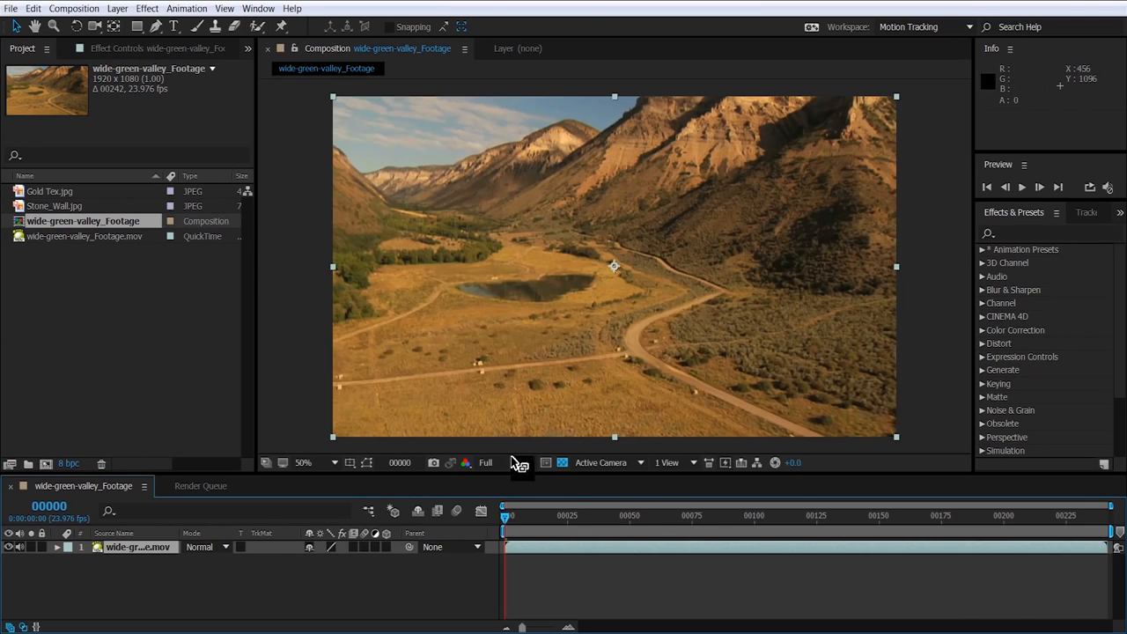
click(1087, 217)
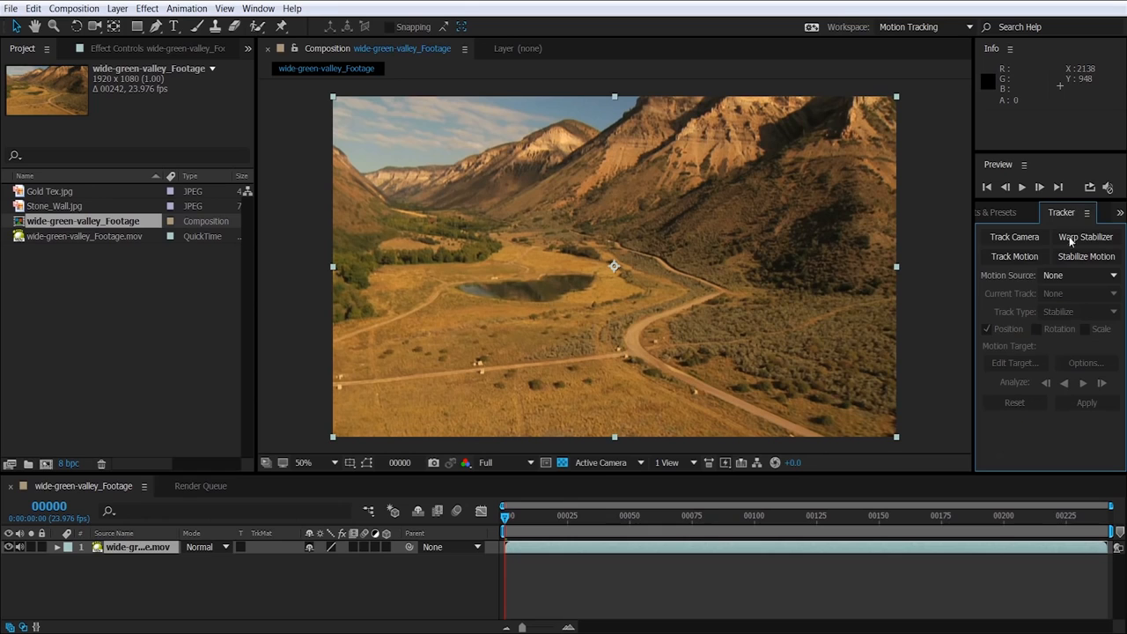
click(1014, 237)
Step: Create a new composition named Side, 1000 x 870 px at 23.976 fps with a duration of 242 frames
click(74, 8)
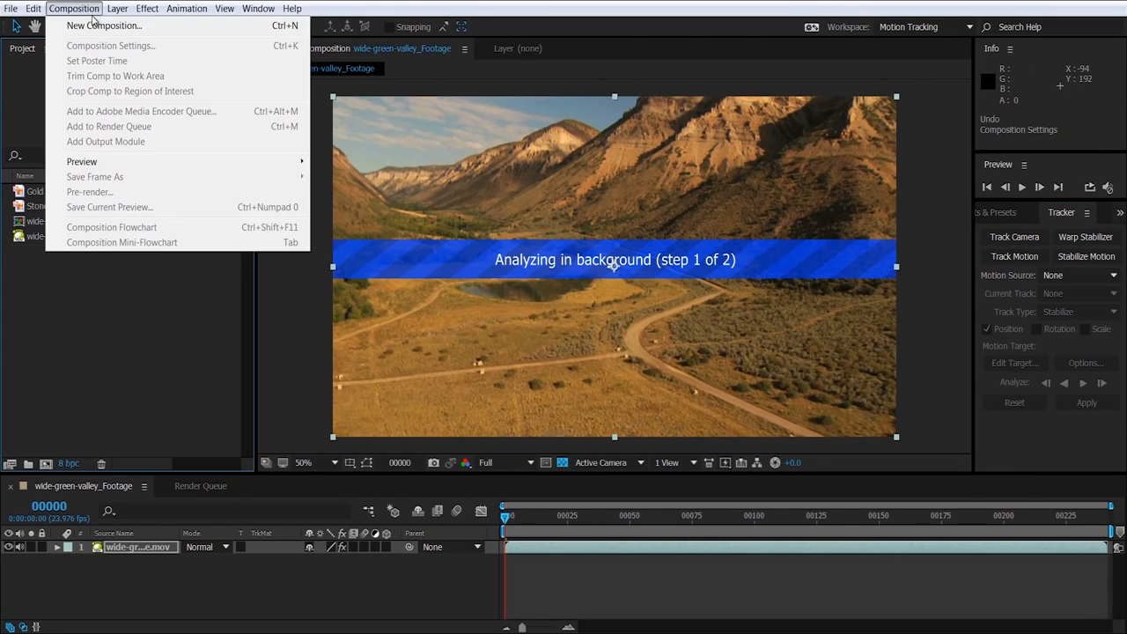
click(104, 26)
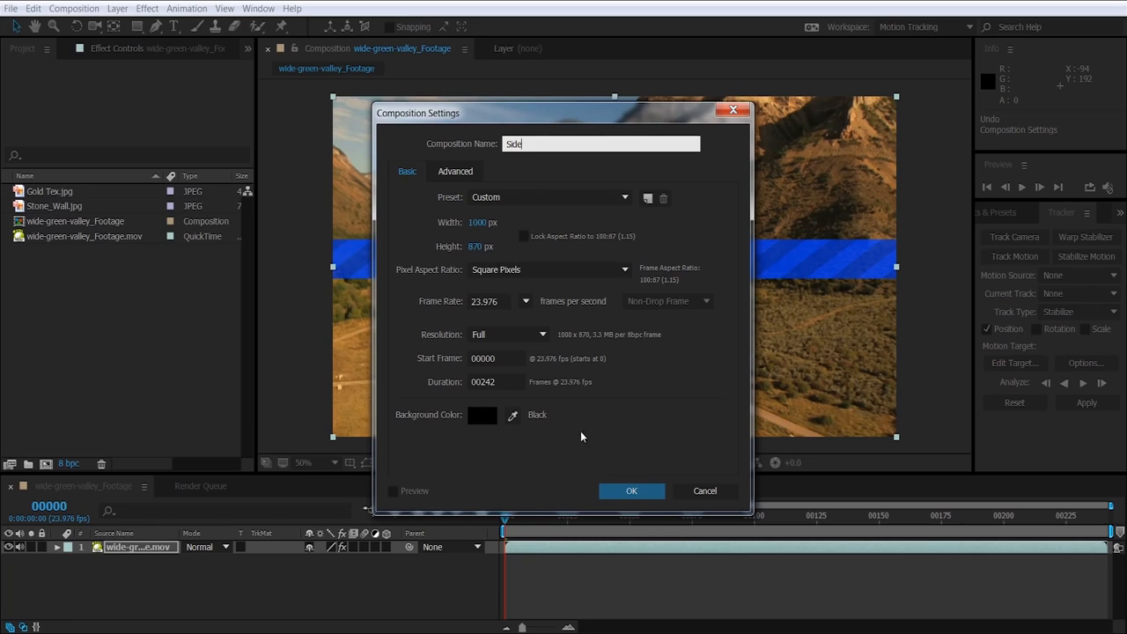
click(644, 492)
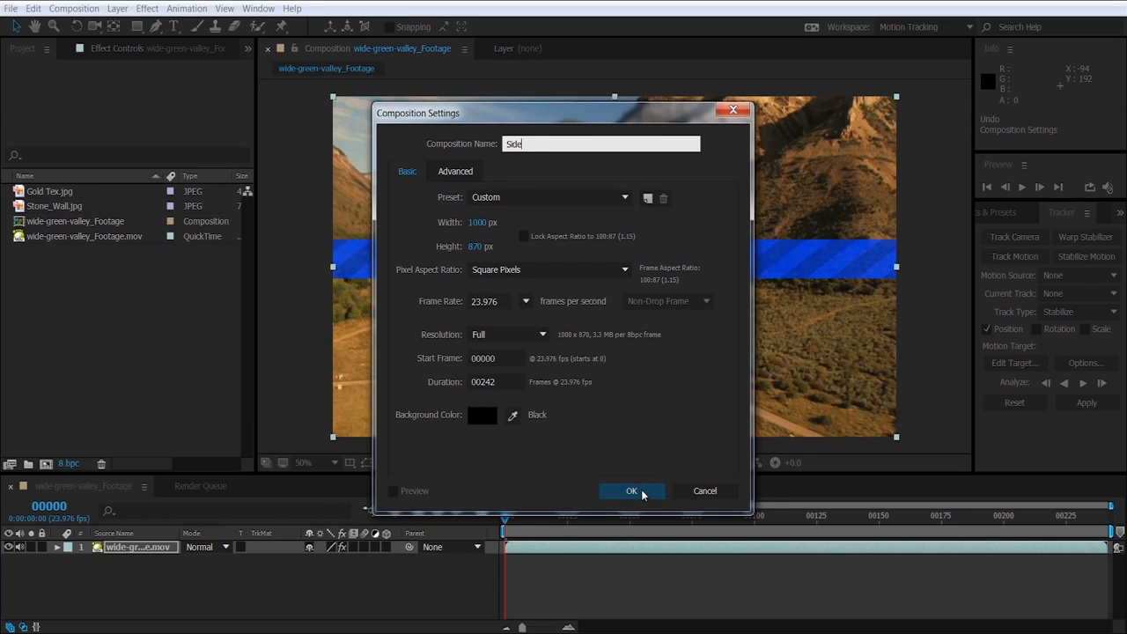
Step: Add Stone_Wall.jpg to the Side composition and turn off the transparency grid
drag(58, 221, 99, 541)
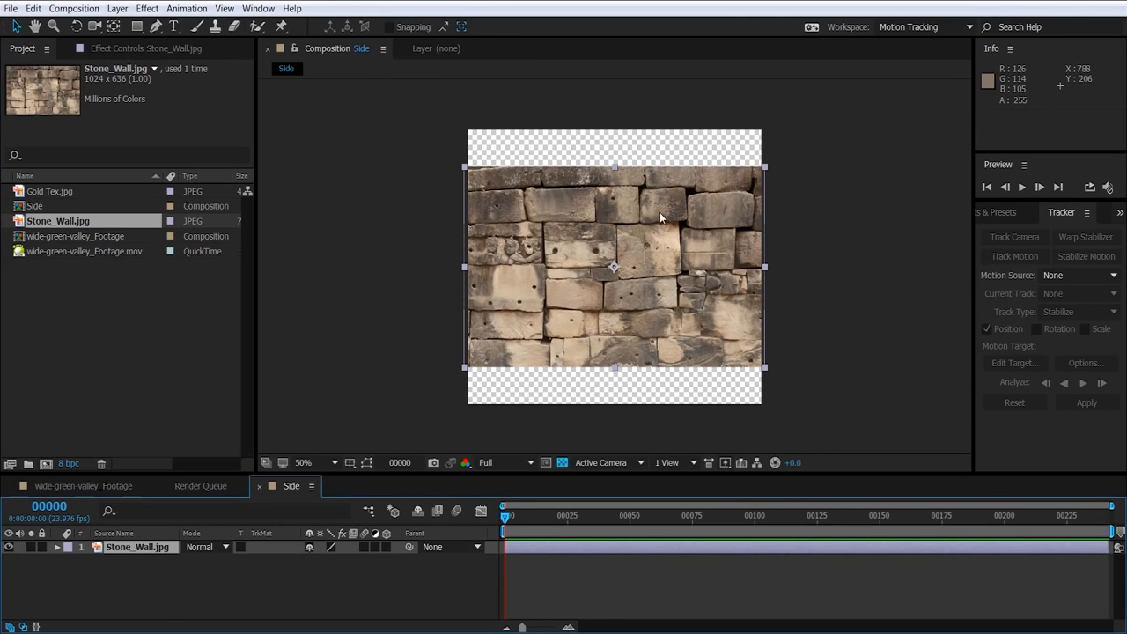
click(562, 462)
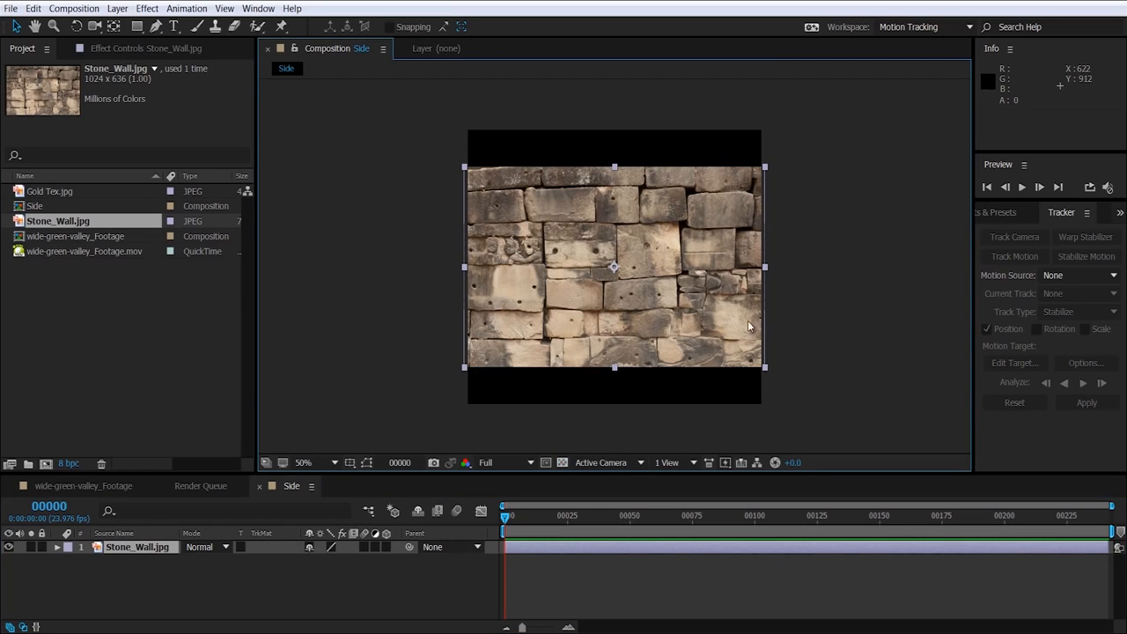
scroll(714, 199, up, 1)
scroll(603, 259, down, 1)
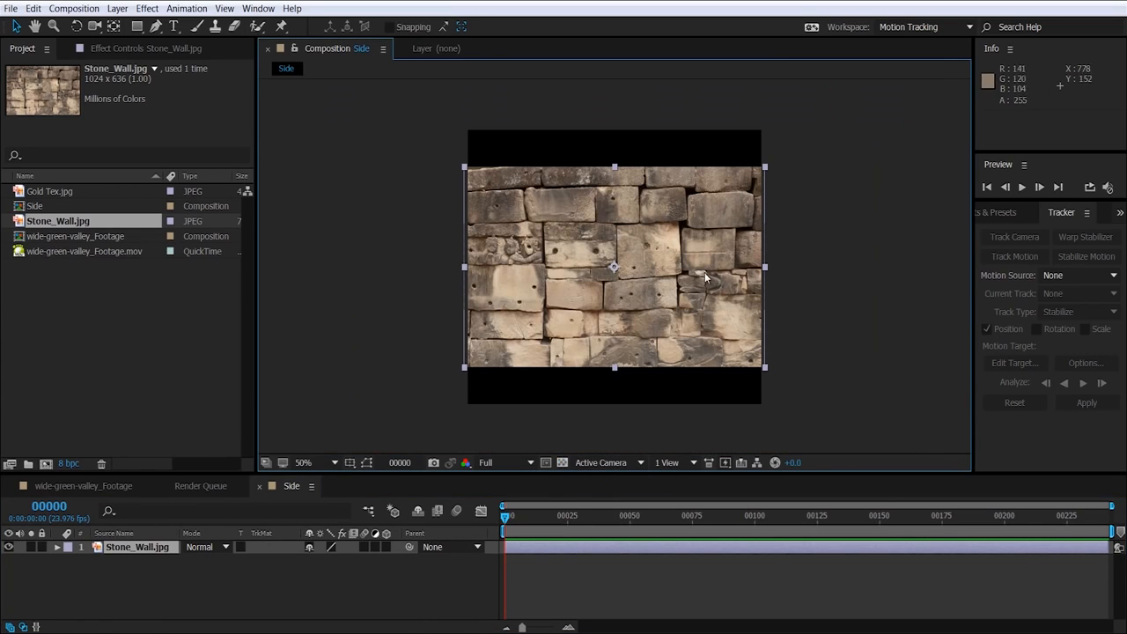
Step: Find the CC RepeTile effect and apply it to the Stone_Wall.jpg layer
click(993, 213)
click(1045, 233)
text(cc)
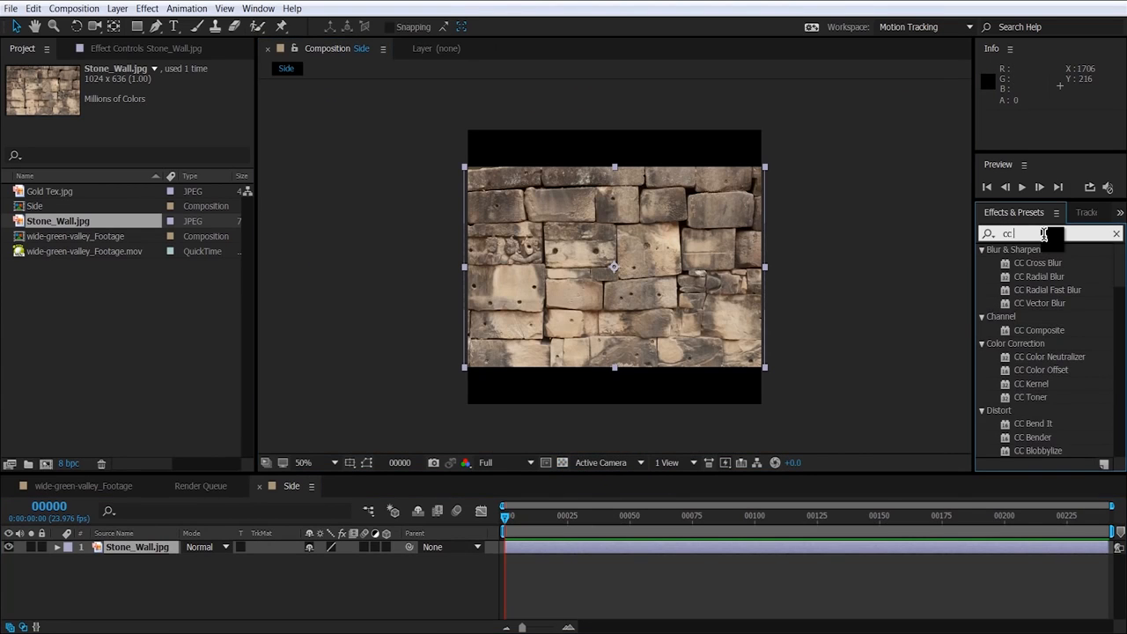
text( re)
drag(1036, 263, 623, 263)
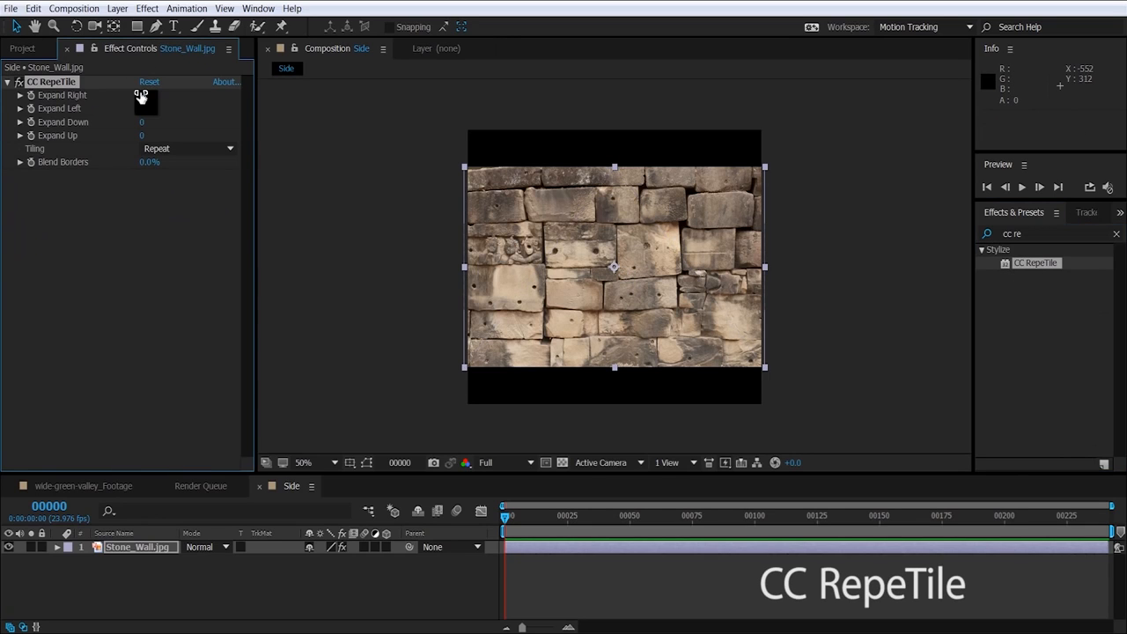
Step: Set CC RepeTile's Expand Right, Left, Down and Up to 500 each on the stone wall layer
drag(141, 96, 240, 109)
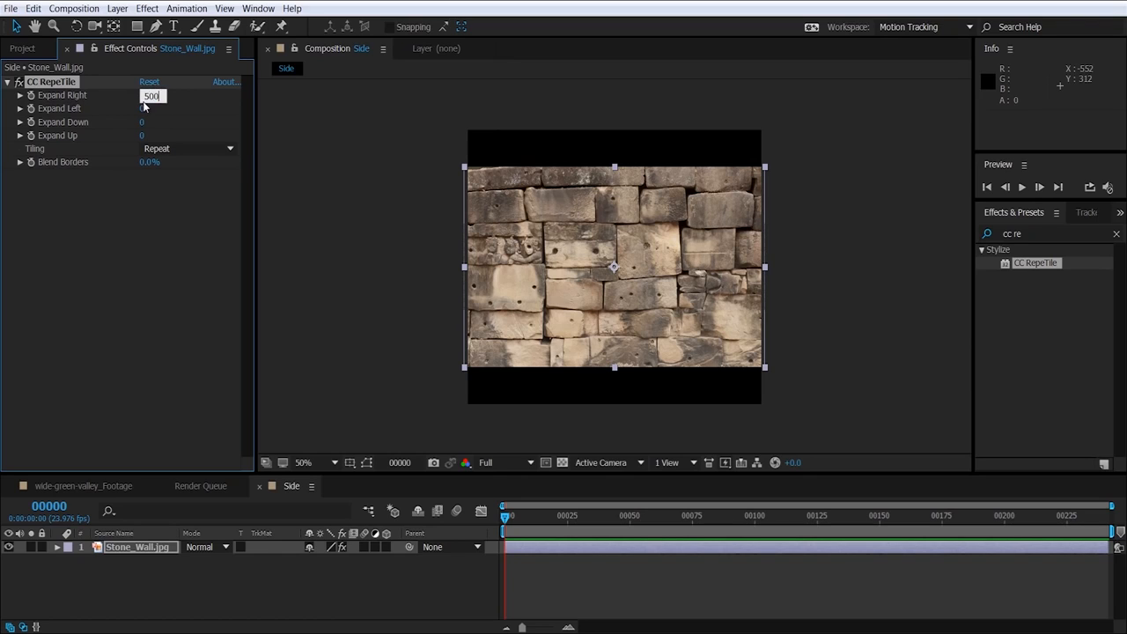
key(Return)
text(500)
key(Tab)
text(500)
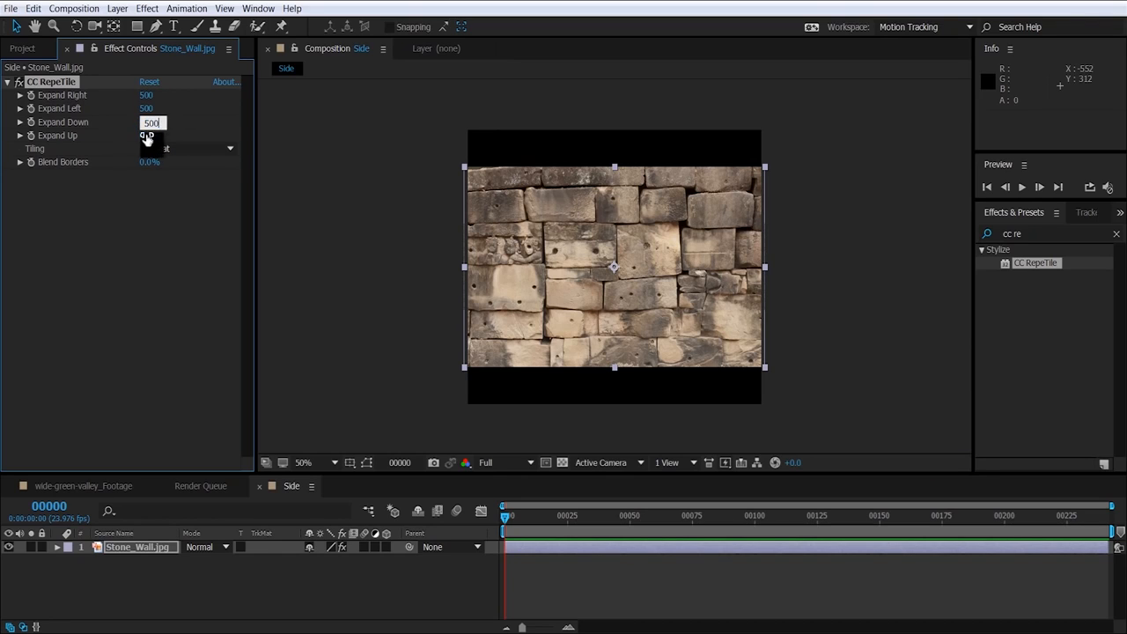
key(Tab)
text(500)
key(Return)
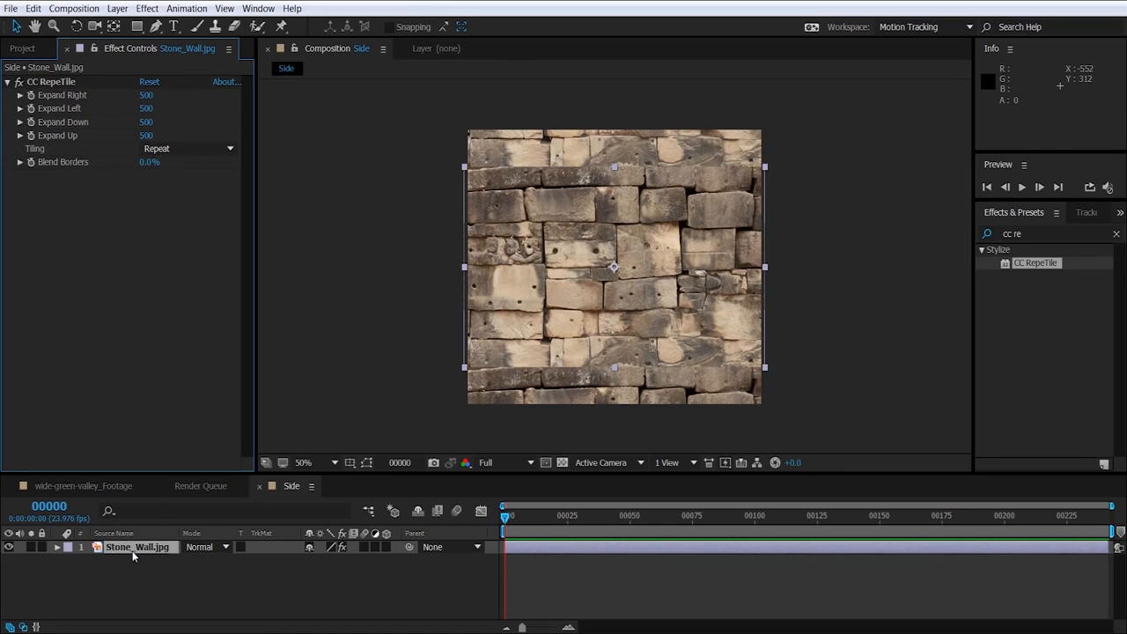
Step: Scale the Stone_Wall.jpg layer down to 66%
click(138, 546)
key(s)
drag(349, 561, 324, 563)
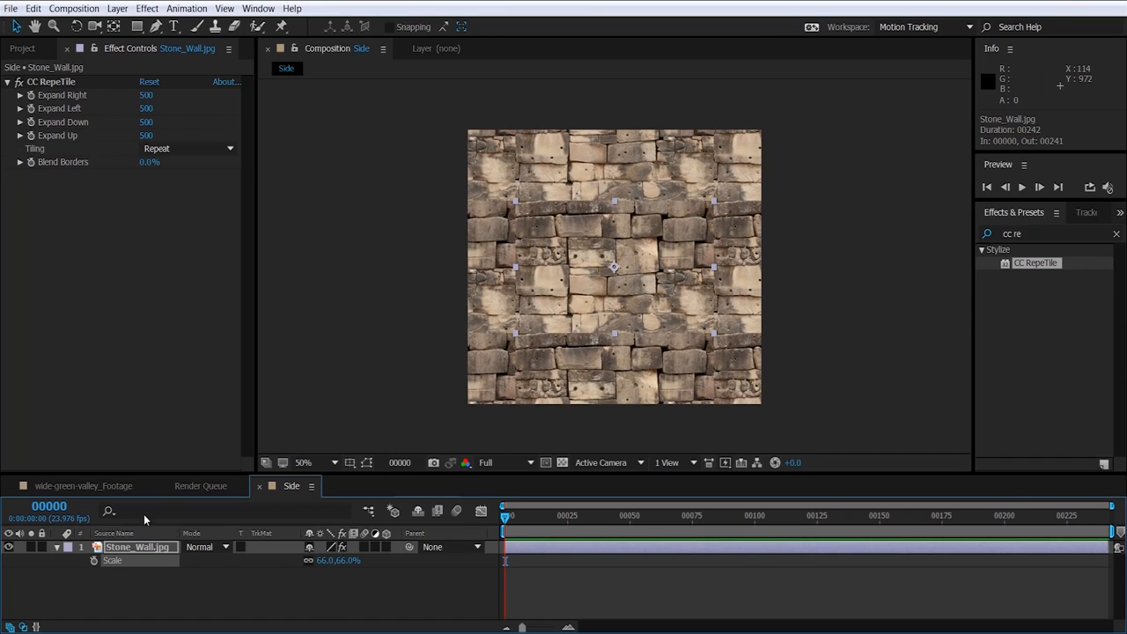
Step: Add Gold Tex.jpg above the stone wall layer and fit it to the composition's width
click(23, 48)
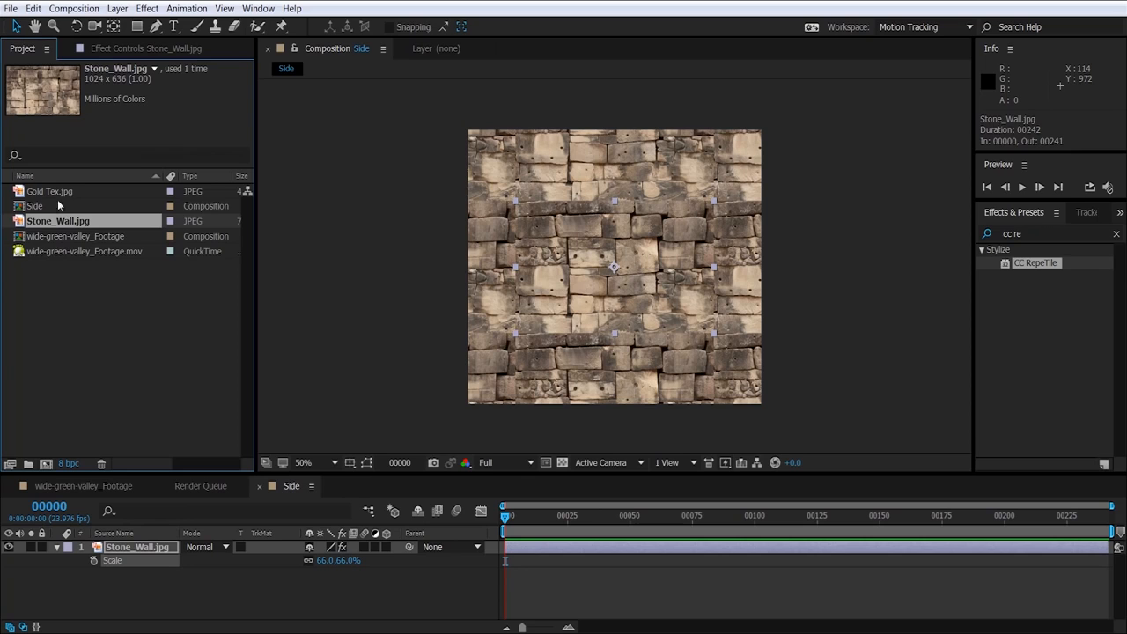
drag(49, 191, 132, 547)
right_click(648, 166)
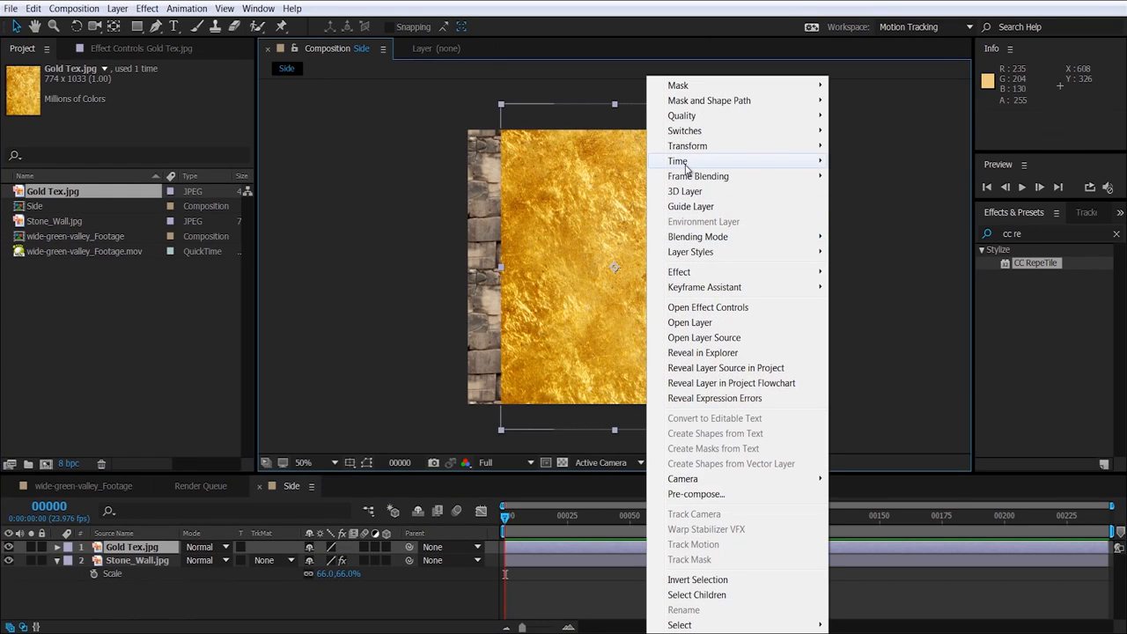
mouse_move(704, 146)
click(907, 343)
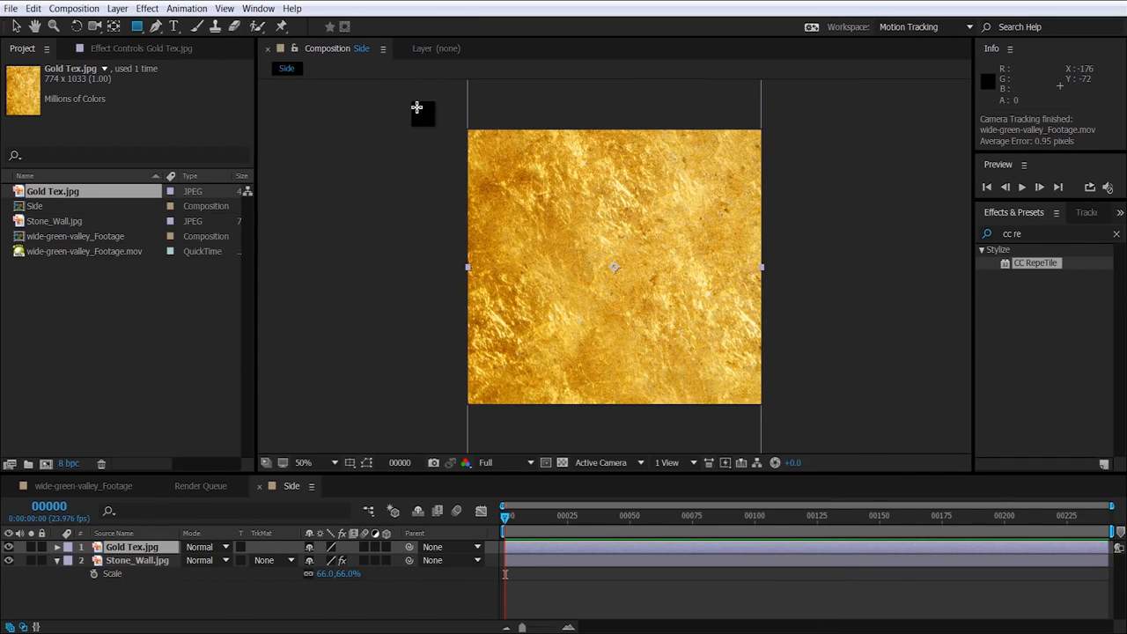
Step: Mask the Gold Tex.jpg layer with a wide rectangle that keeps only a narrow strip along the composition's upper edge
drag(417, 108, 830, 160)
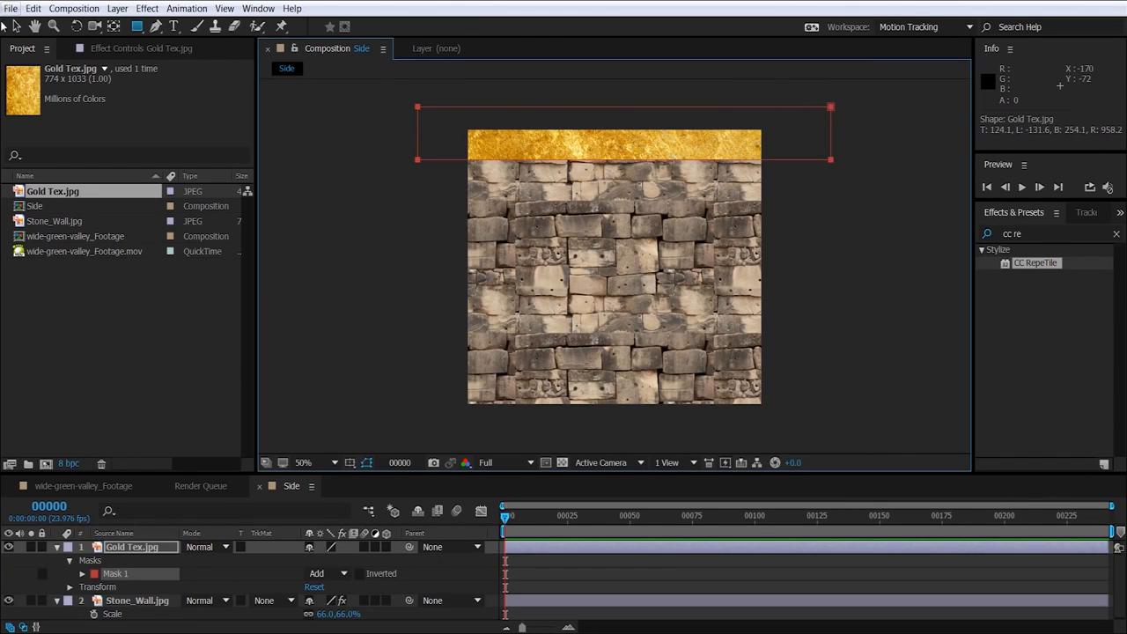
key(v)
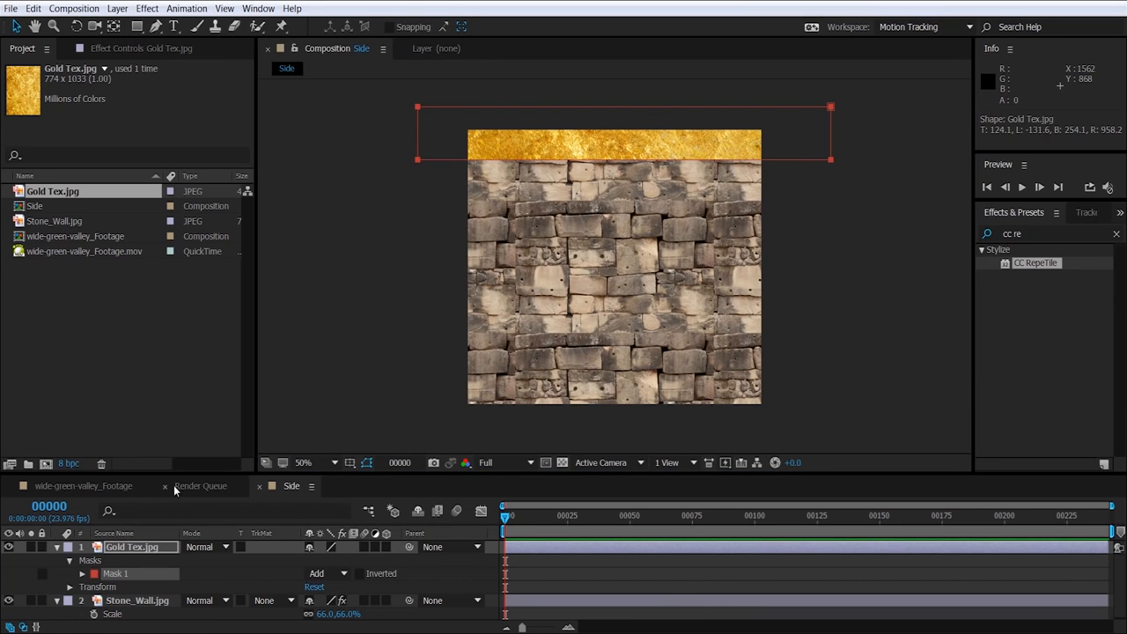
Step: In the wide-green-valley_Footage composition at frame 79, create a null and camera from three ground track points beside the lake
click(124, 489)
drag(506, 517, 701, 522)
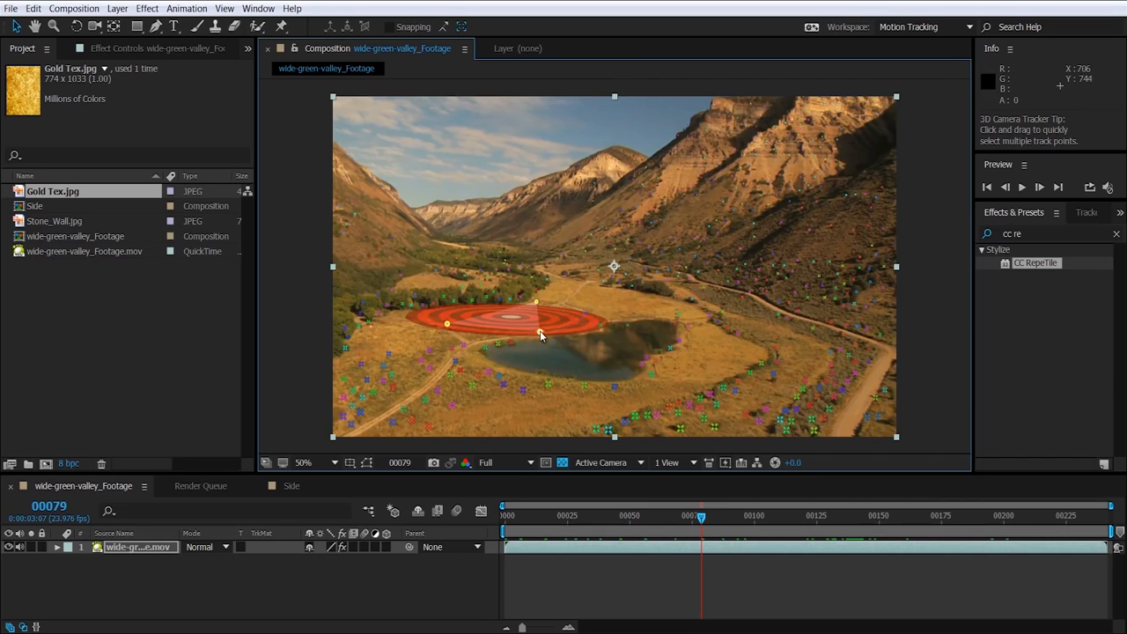
right_click(504, 324)
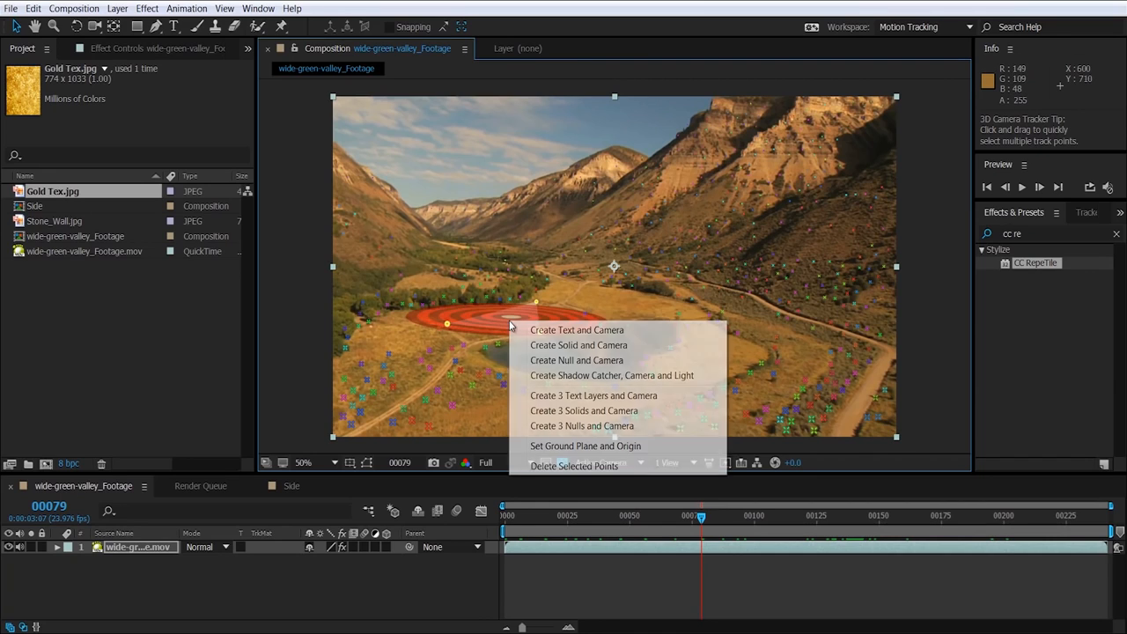
click(587, 361)
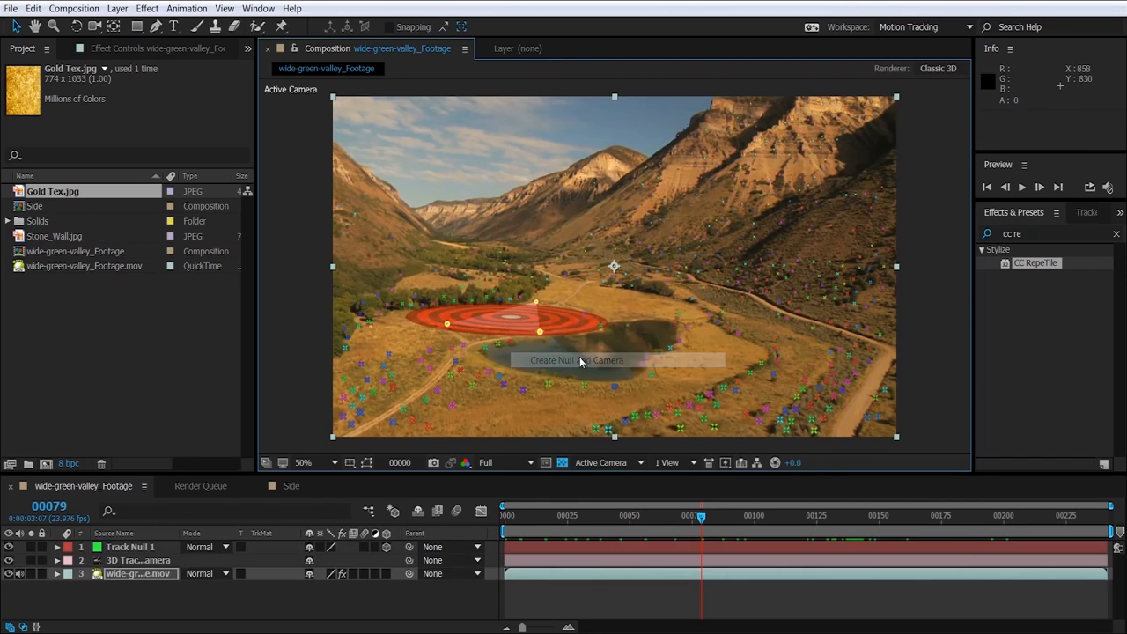
Step: At frame 60, create a null from each of two camera track points in the grassland west of the lake
click(153, 548)
key(period)
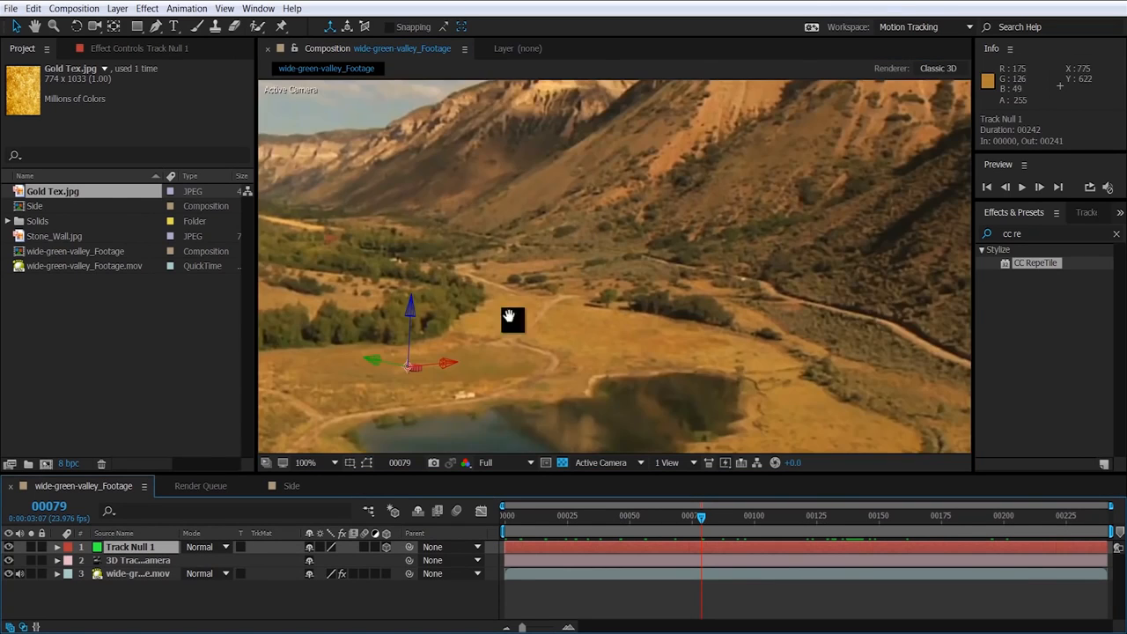
drag(612, 519, 654, 520)
click(551, 573)
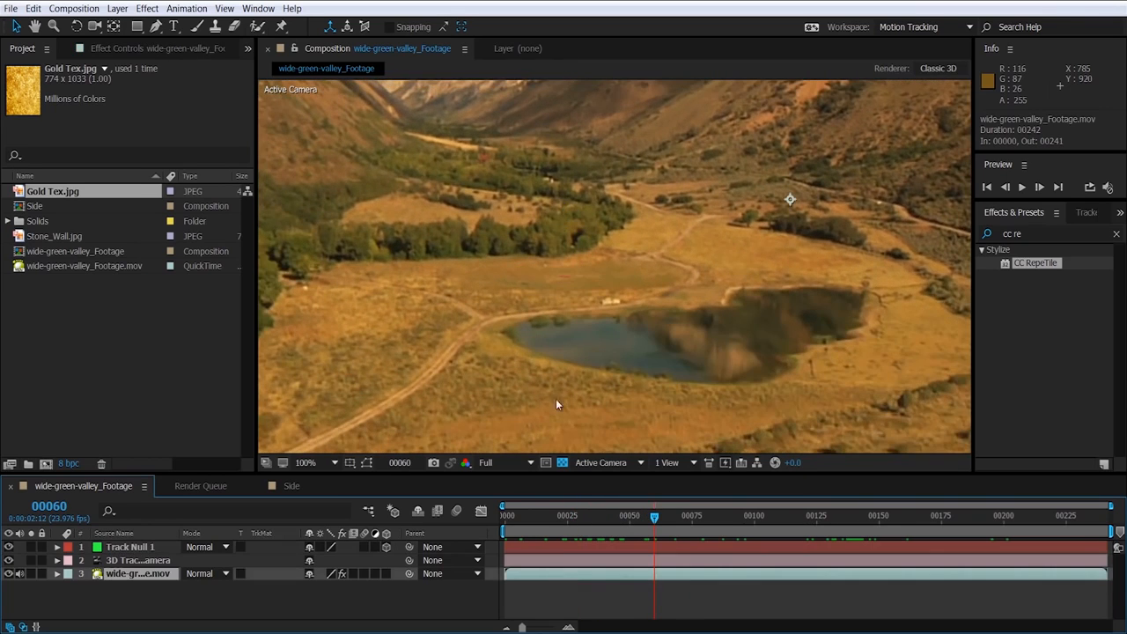
click(92, 49)
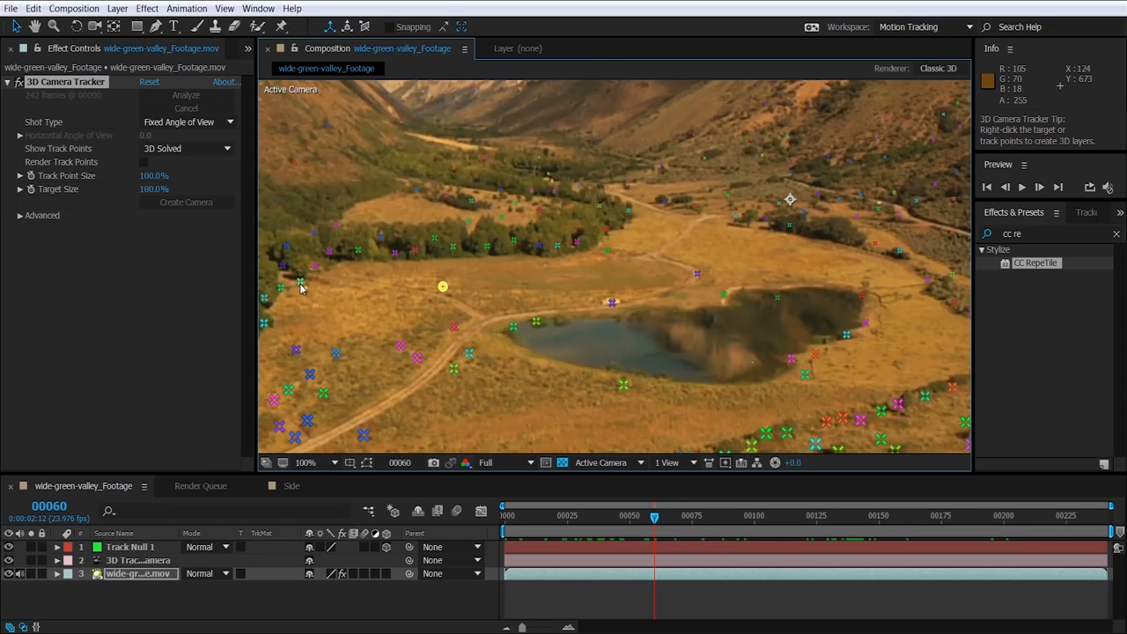
right_click(442, 287)
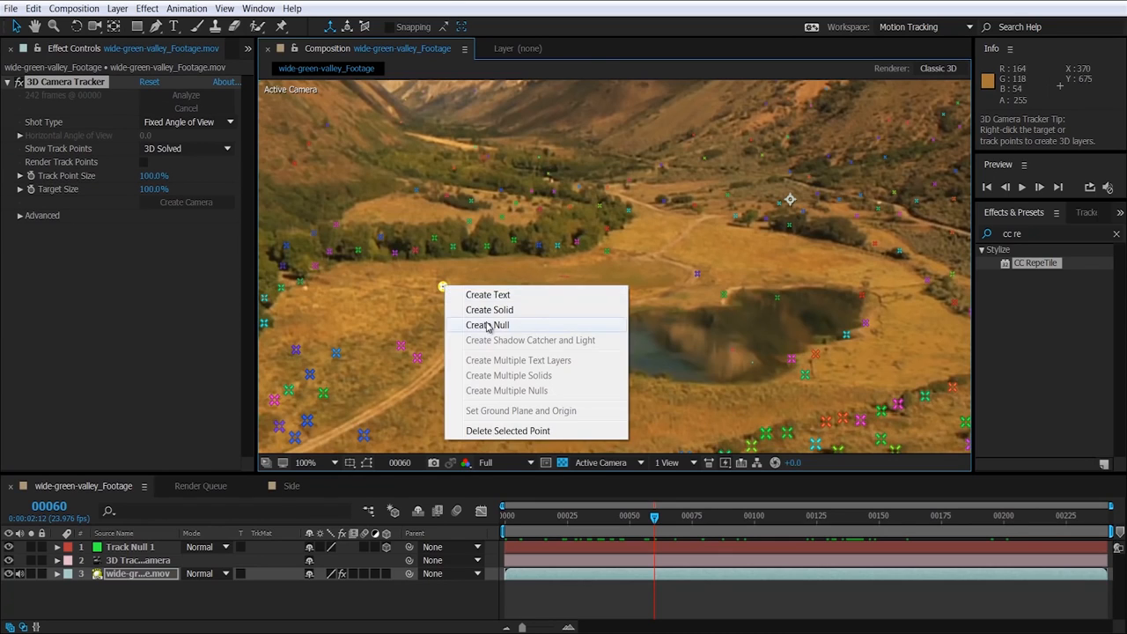
click(478, 323)
right_click(417, 363)
click(449, 397)
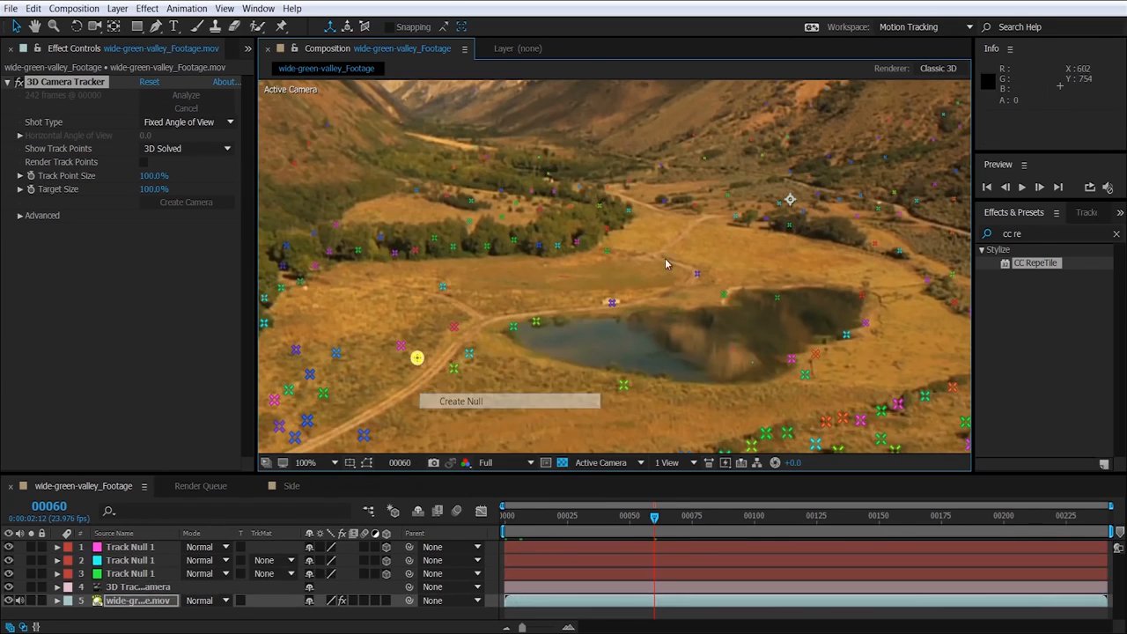
Step: Create a null from the track point at the end of the tree line and another from the point on the lake's far shore
right_click(607, 256)
click(649, 297)
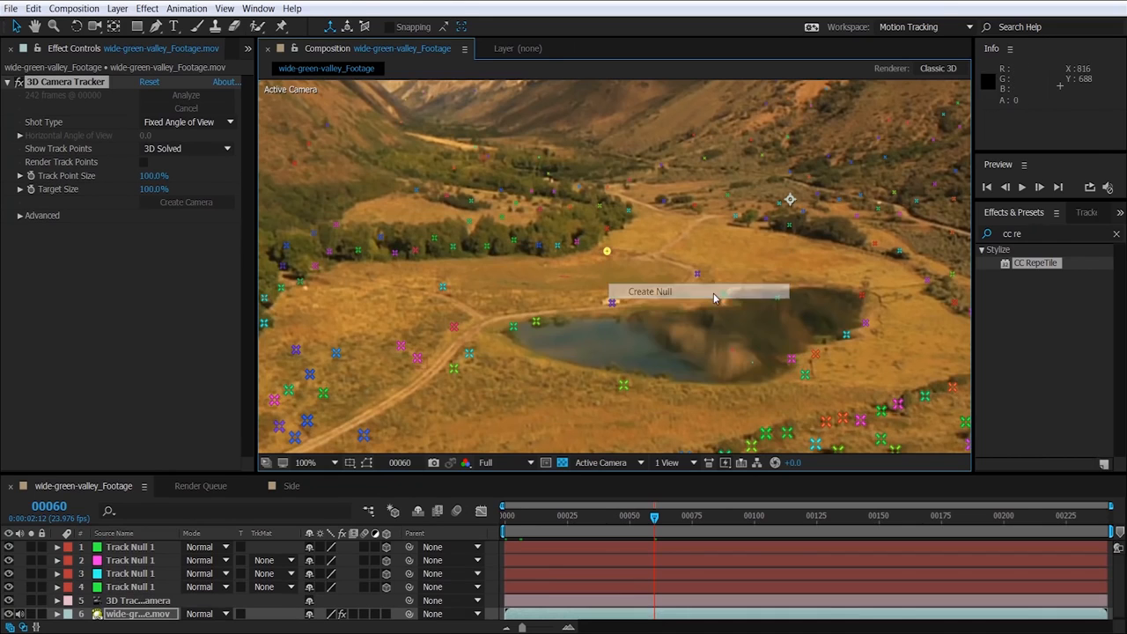
right_click(722, 298)
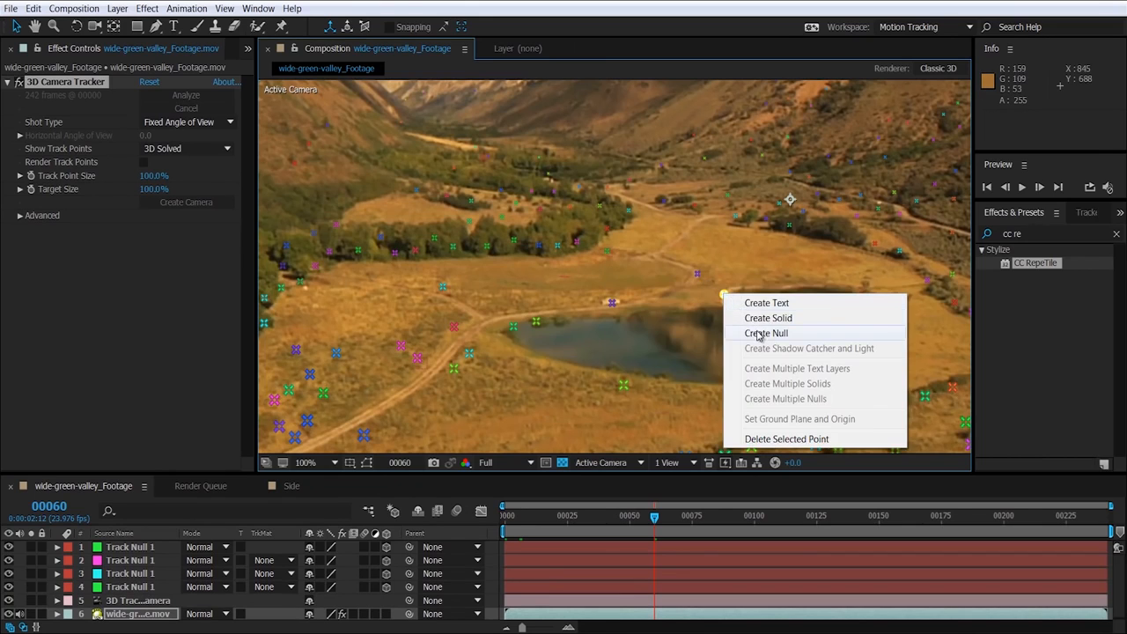
click(757, 333)
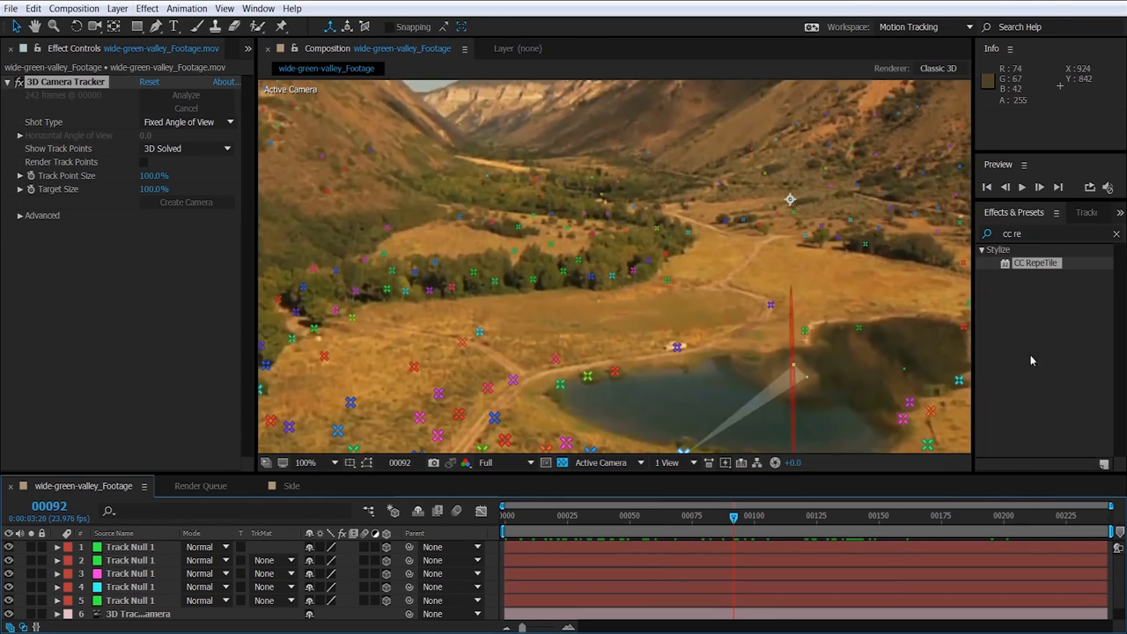
Step: Add a 3D null object at frame 92, move it to the top of the layer stack and enlarge the timeline area
click(117, 7)
click(398, 86)
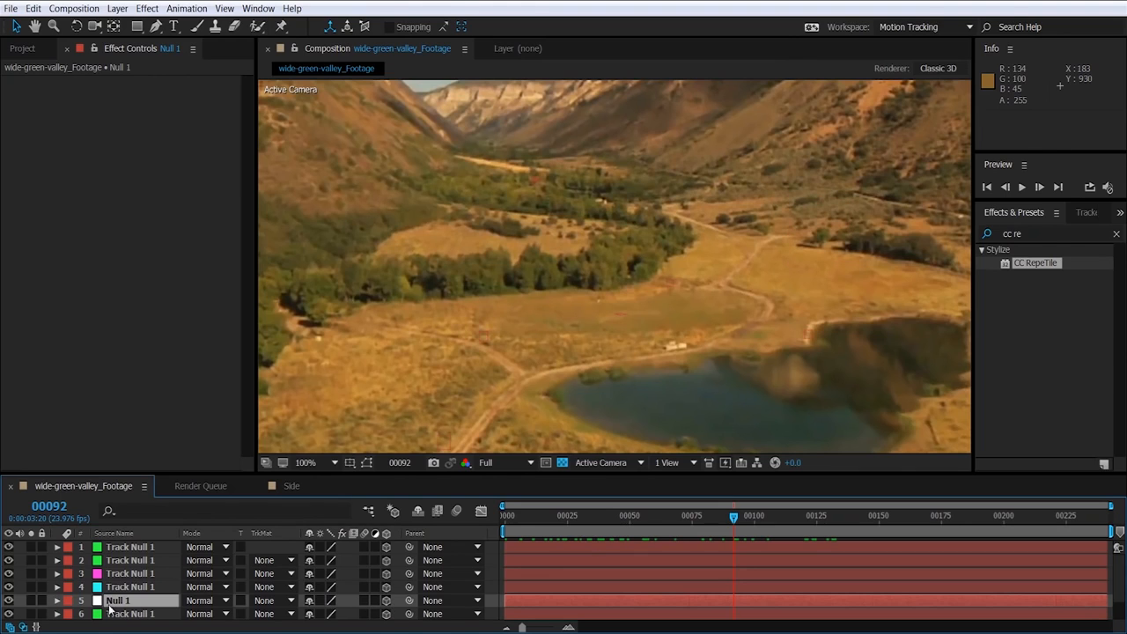
drag(123, 604, 139, 547)
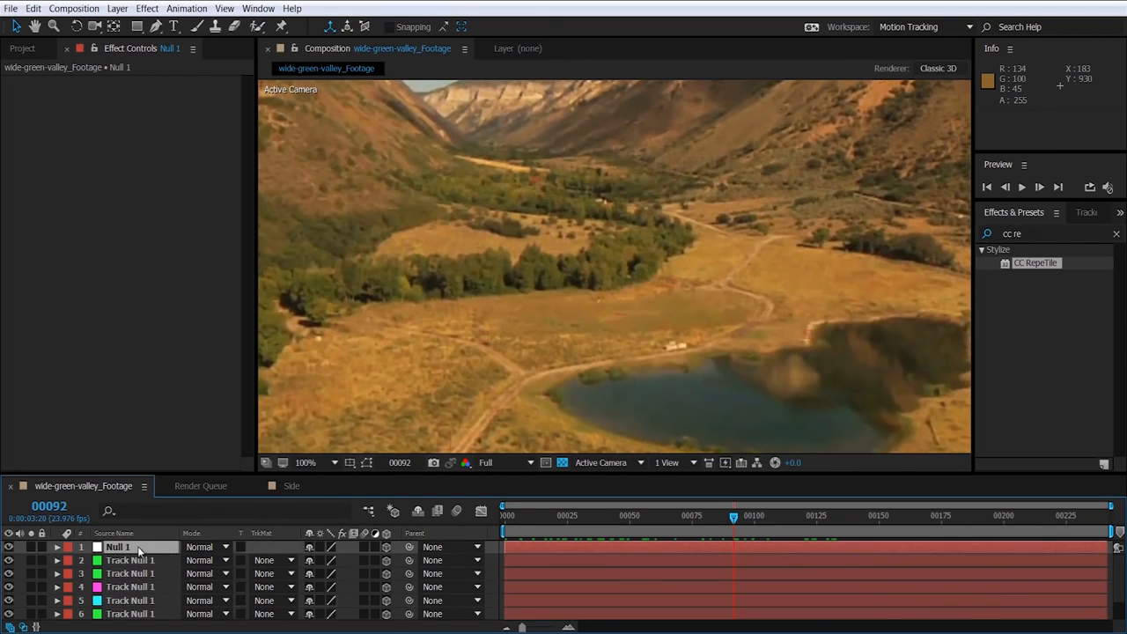
drag(252, 474, 213, 400)
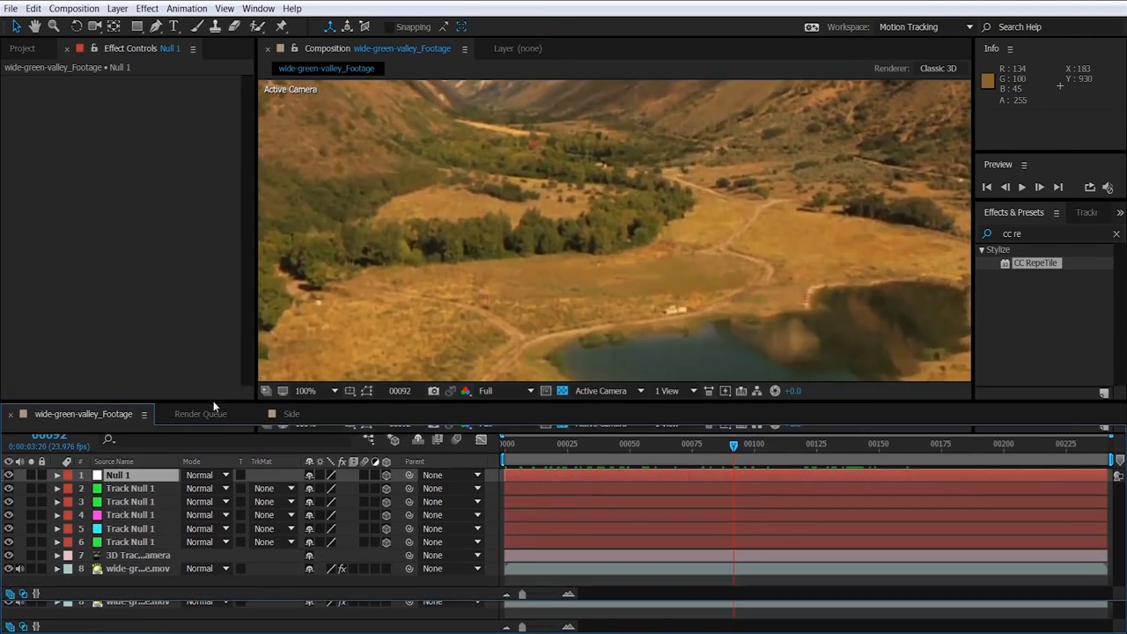
Step: Parent the five Track Null 1 layers and the 3D tracker camera to Null 1
click(135, 539)
click(128, 490)
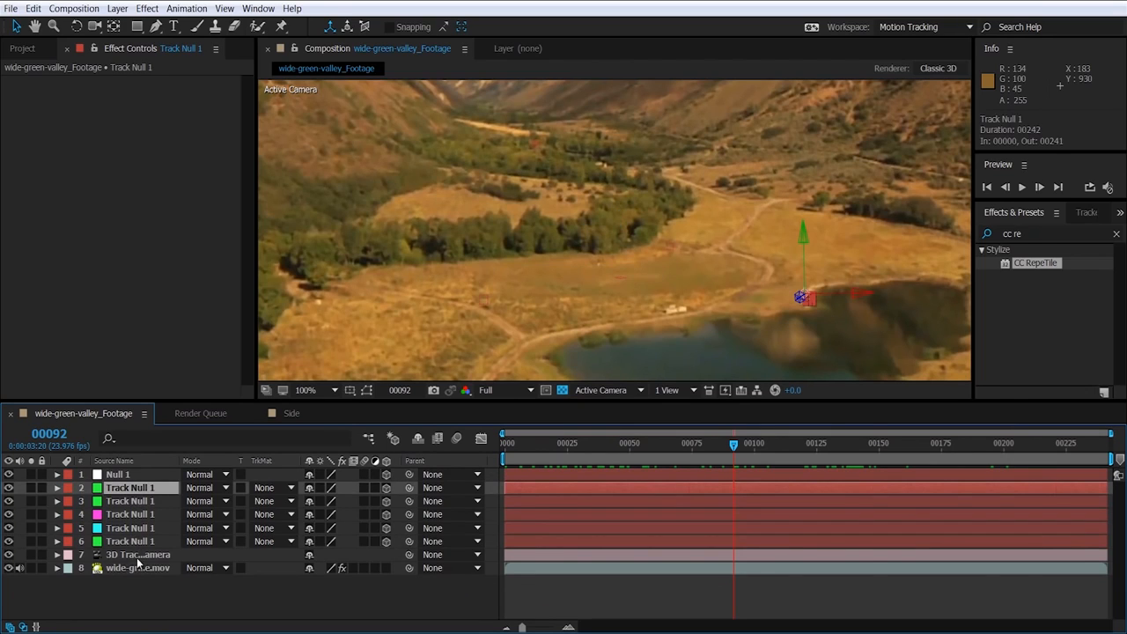
shift+click(138, 556)
drag(209, 487, 128, 476)
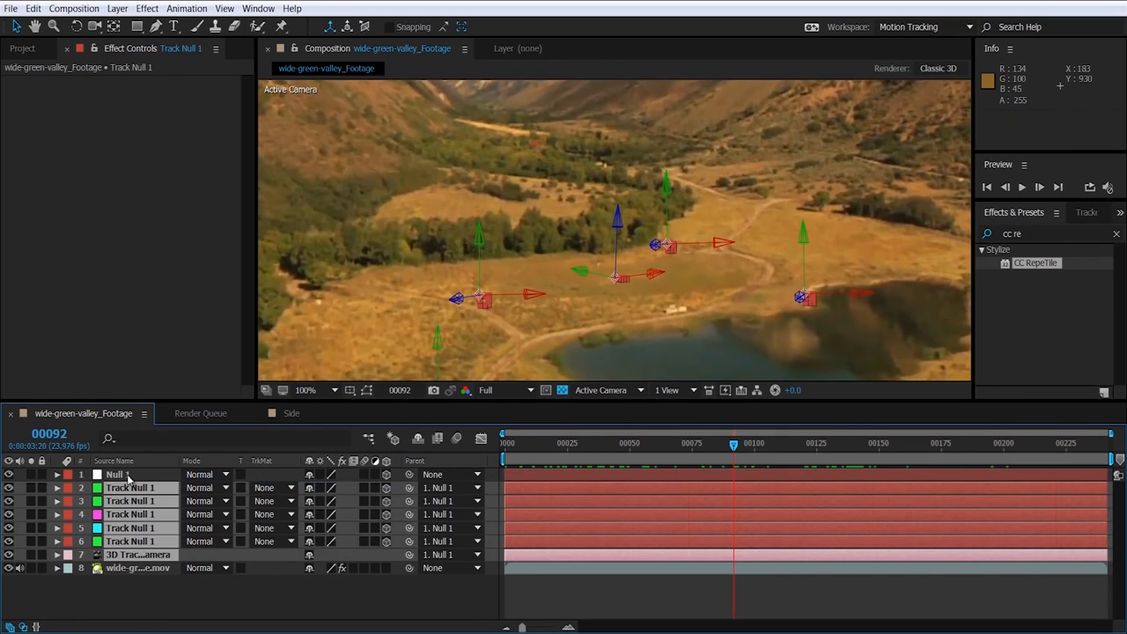
Step: In the Front view without the transparency grid, rotate Null 1 to -5.2° on X and -4.6° on Z to level the track nulls
click(603, 390)
click(604, 449)
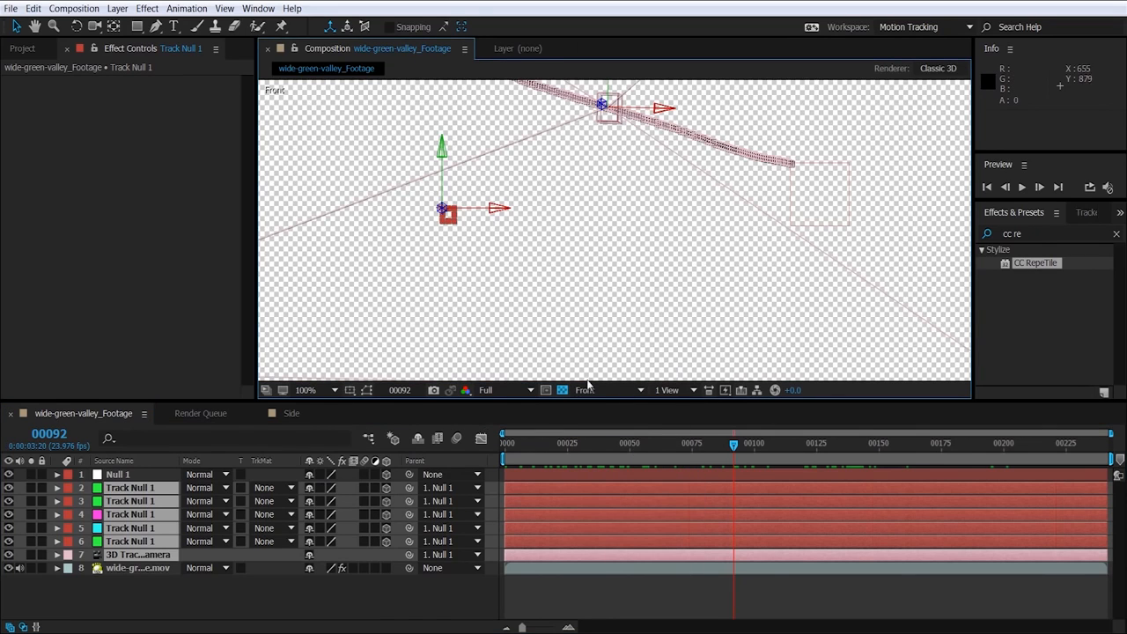
click(562, 390)
scroll(660, 206, down, 6)
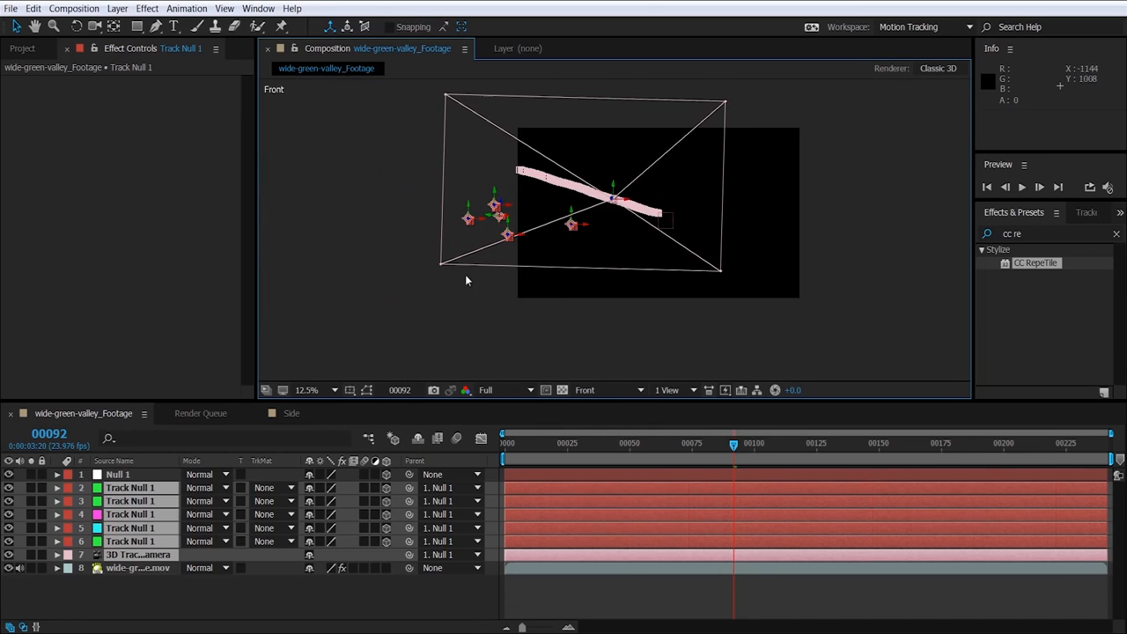
key(period)
key(period)
key(period)
key(period)
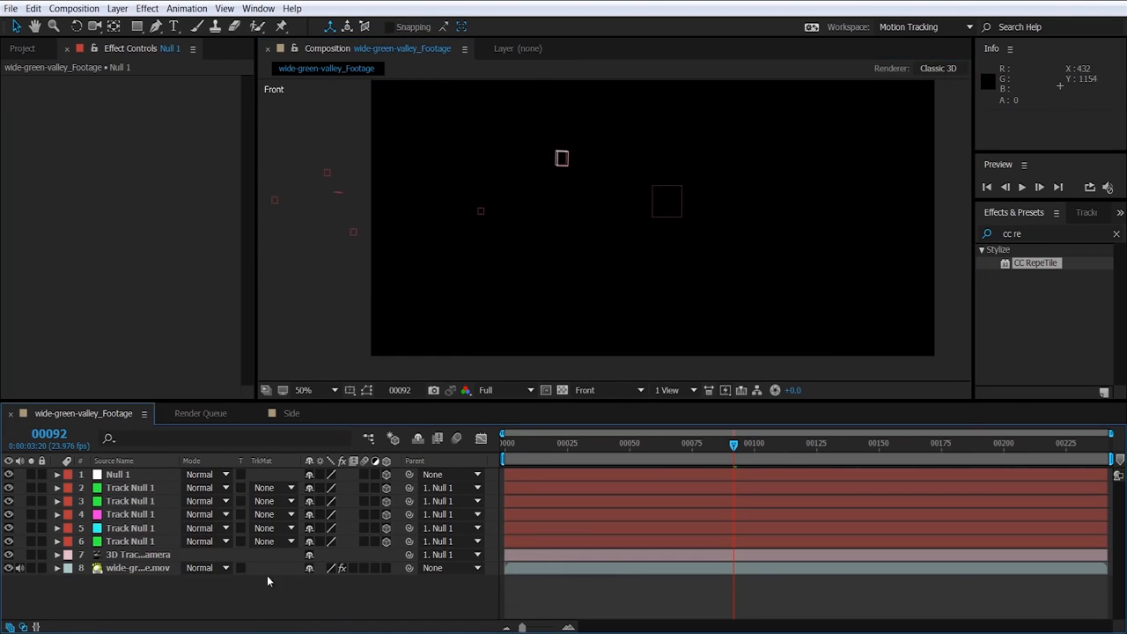
click(126, 476)
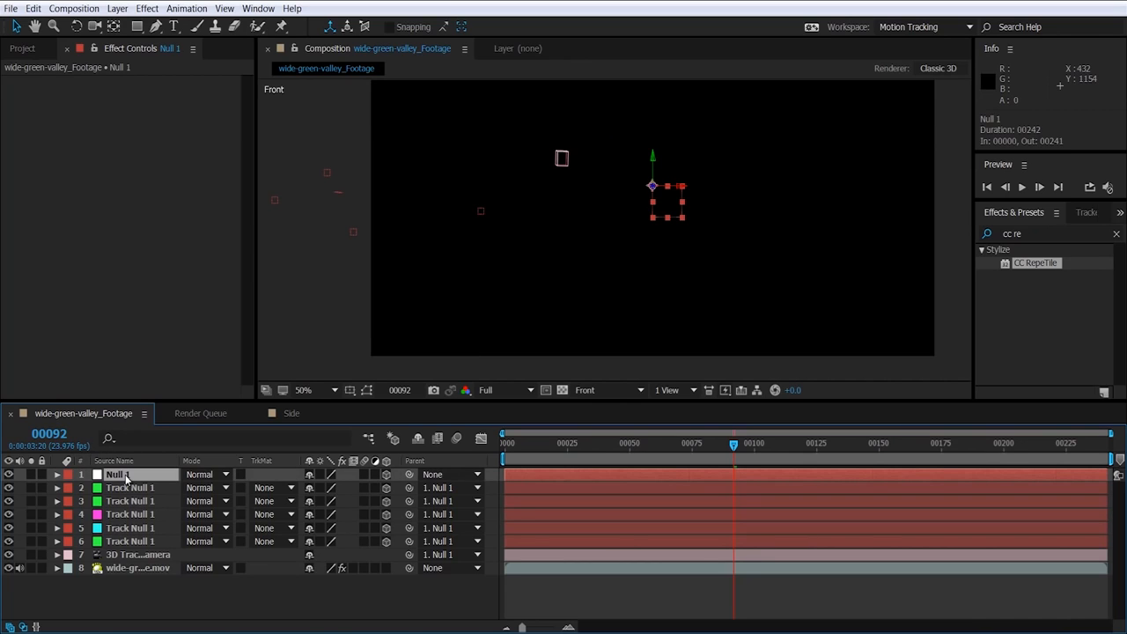
key(r)
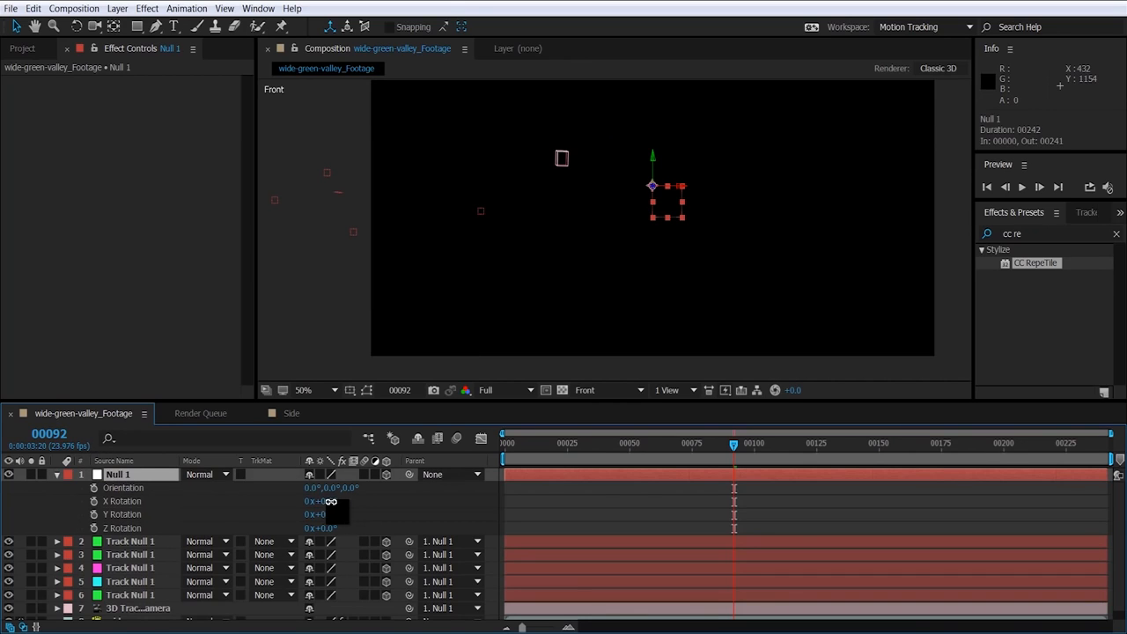
drag(331, 501, 298, 528)
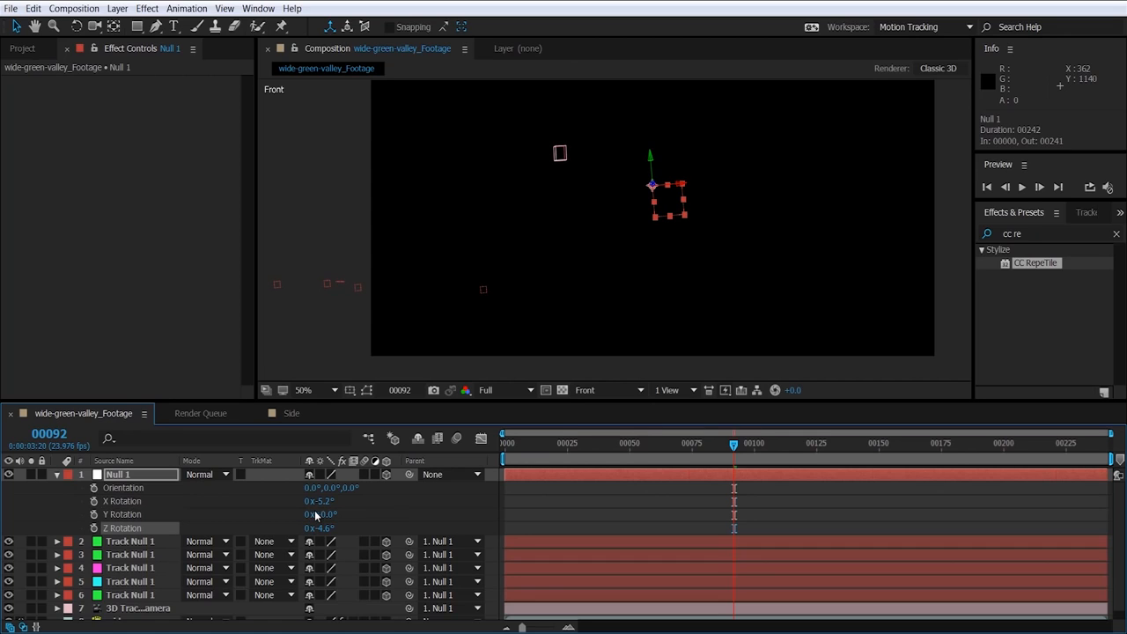
Step: Show the title/action-safe guides and position Null 1 at 1890, 219, -71 to bring the track nulls near the frame's centre
key(p)
drag(339, 494, 881, 495)
click(350, 390)
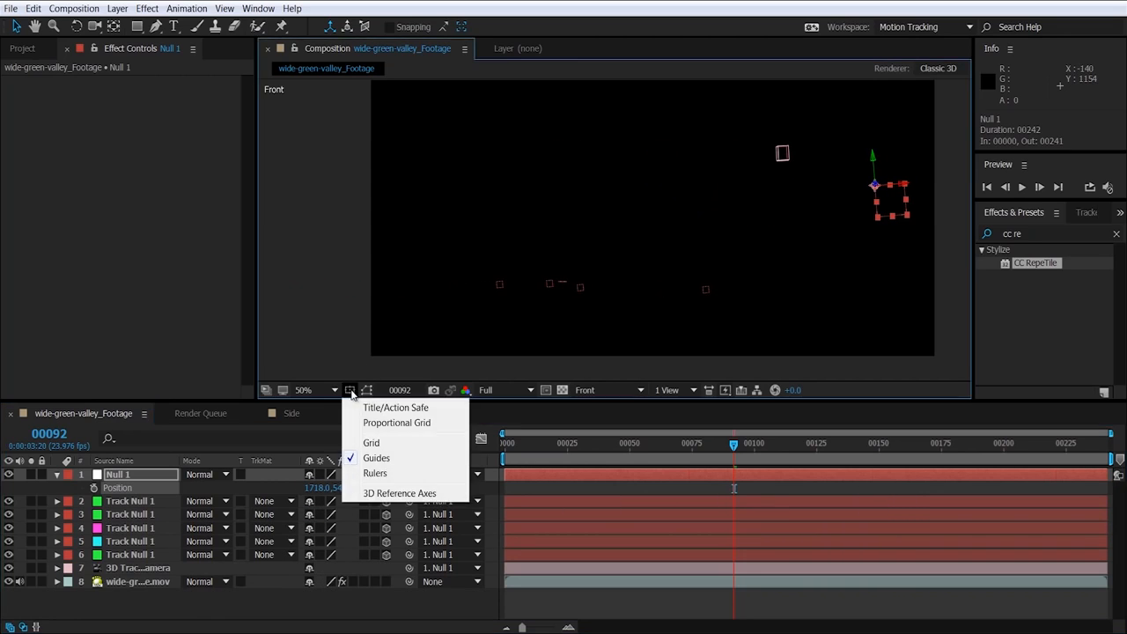
click(388, 409)
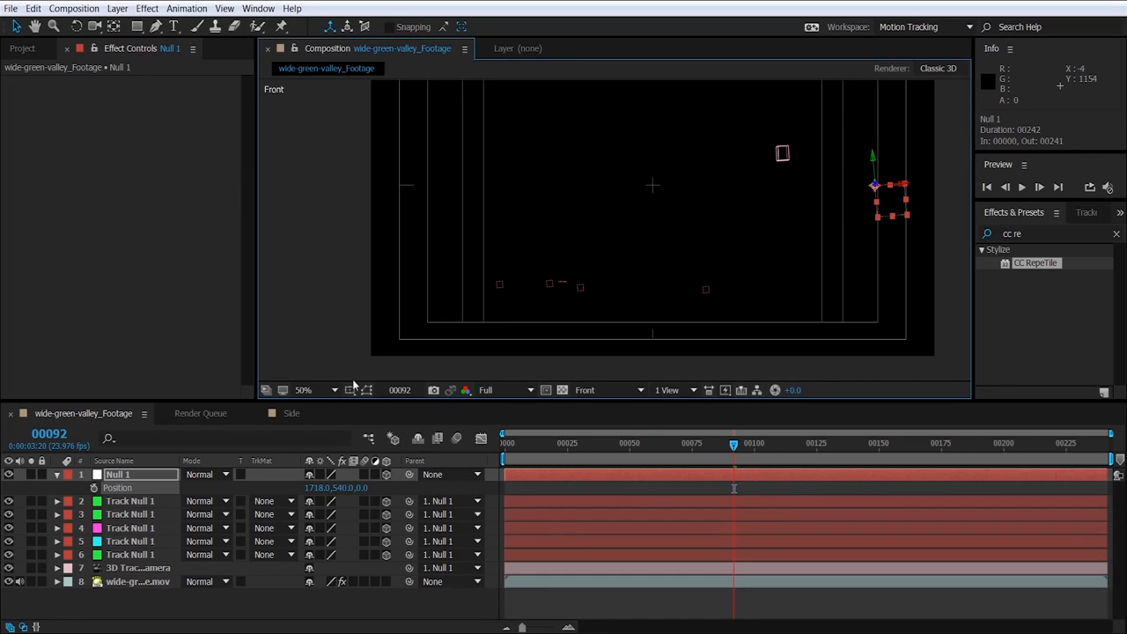
drag(347, 488, 273, 486)
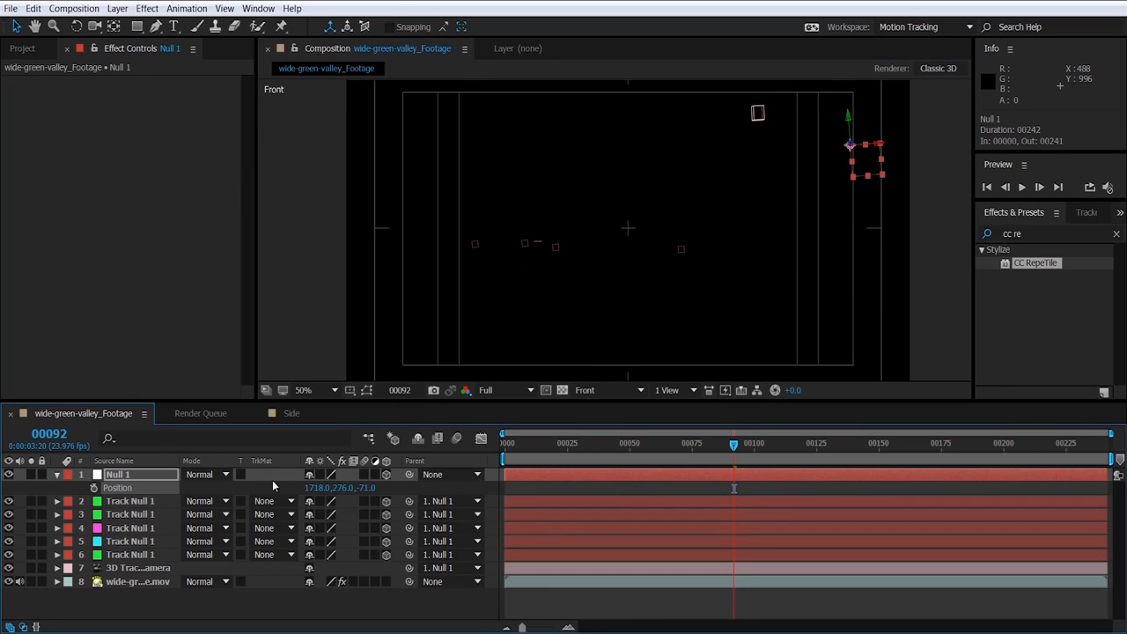
drag(351, 490, 327, 488)
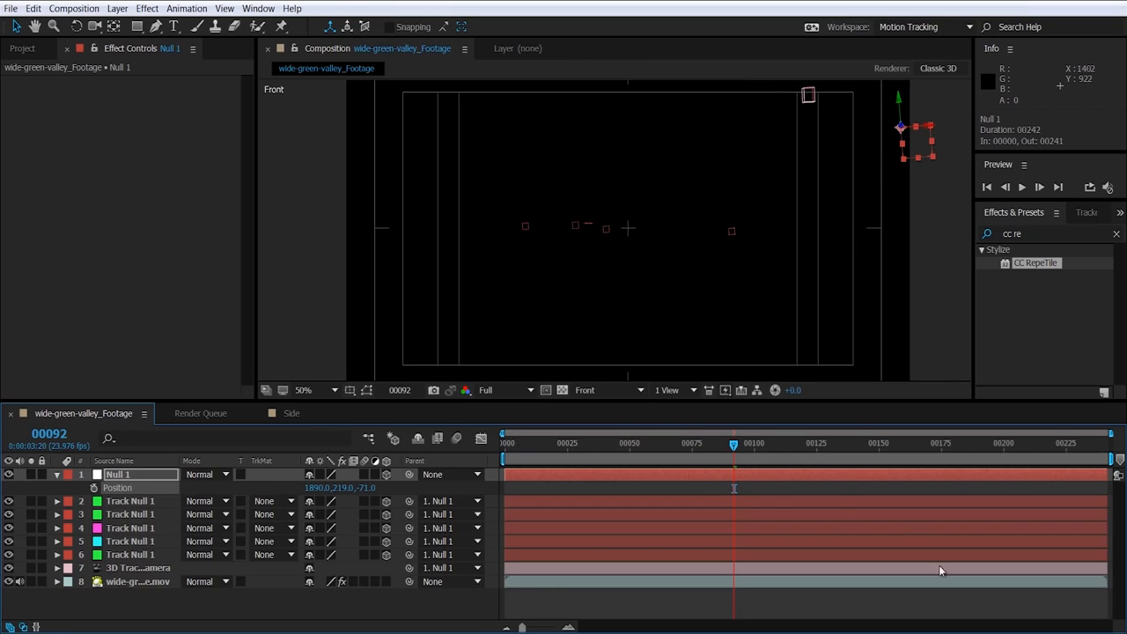
Step: In the Top view, scale Null 1 to 45.9% and position it at 1509, 34, -523 so the track nulls sit around the centre
click(606, 397)
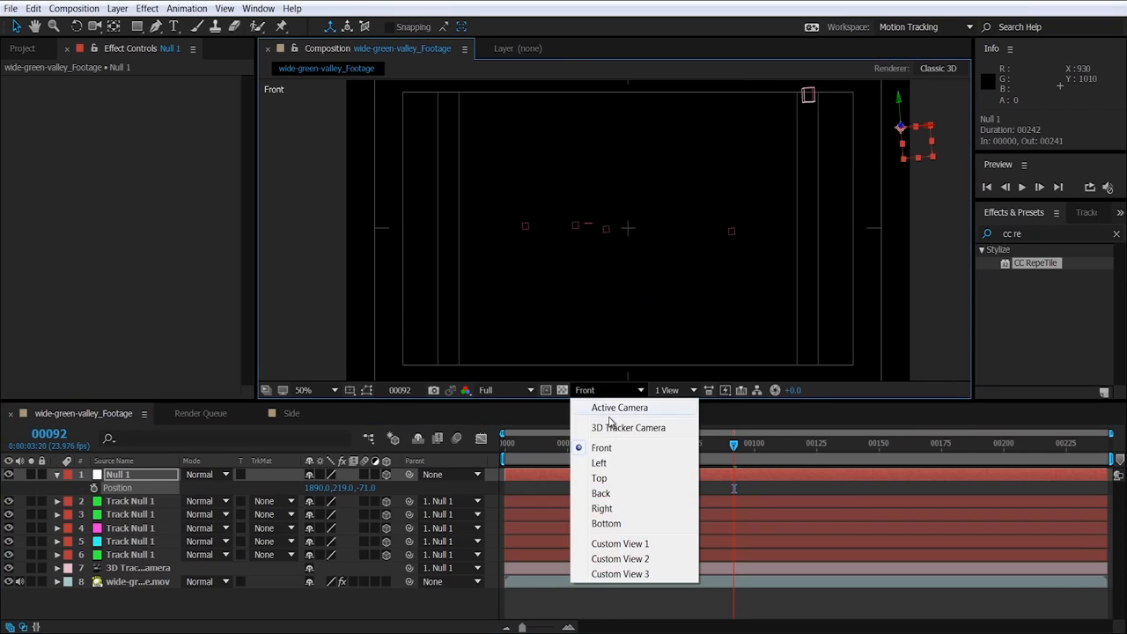
click(604, 479)
scroll(664, 207, down, 4)
scroll(664, 207, up, 1)
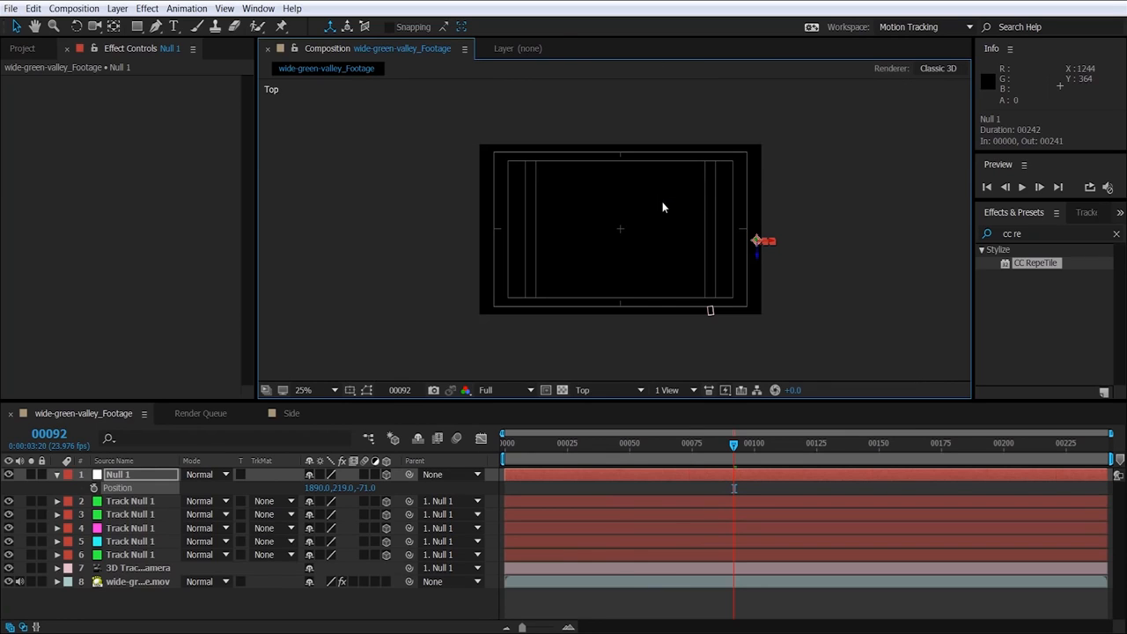
scroll(577, 306, down, 1)
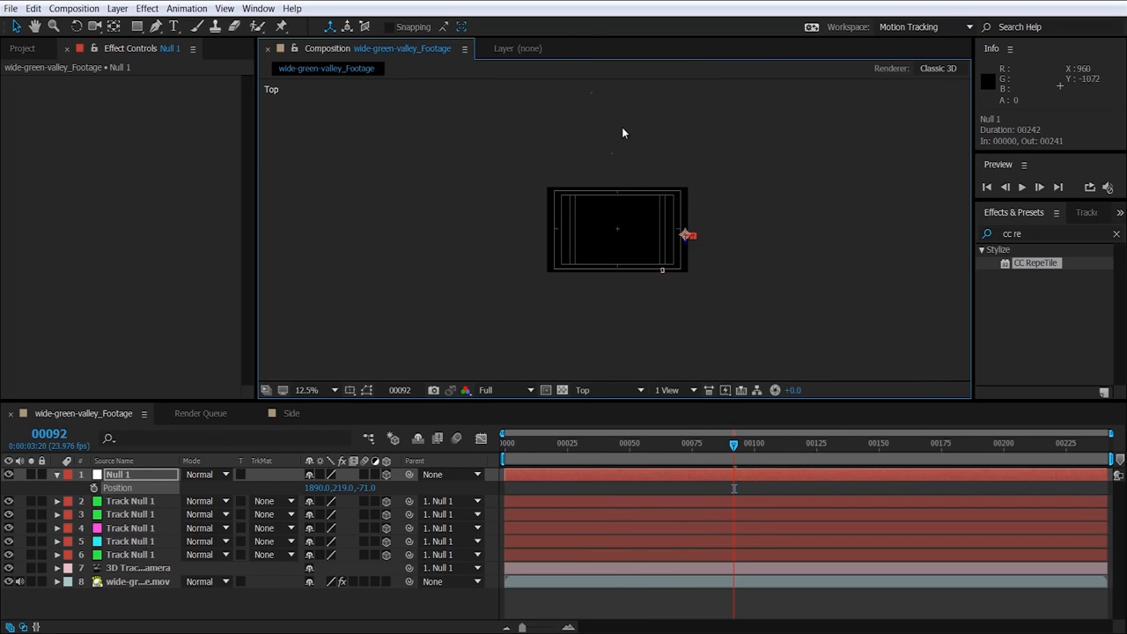
key(space)
drag(627, 191, 591, 287)
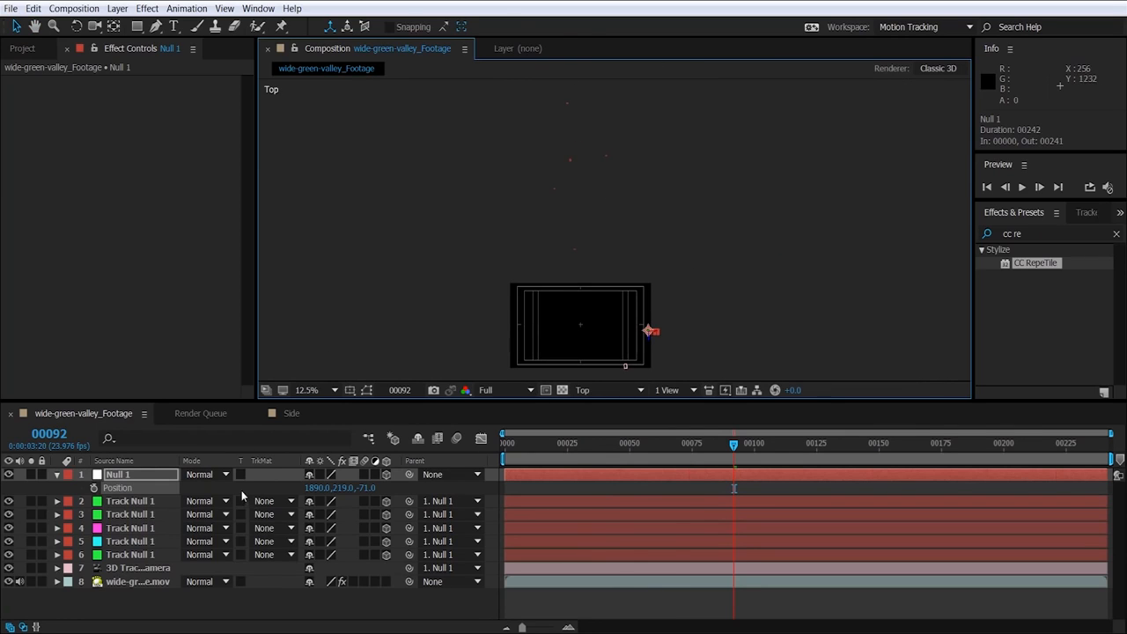
key(space)
drag(536, 295, 515, 262)
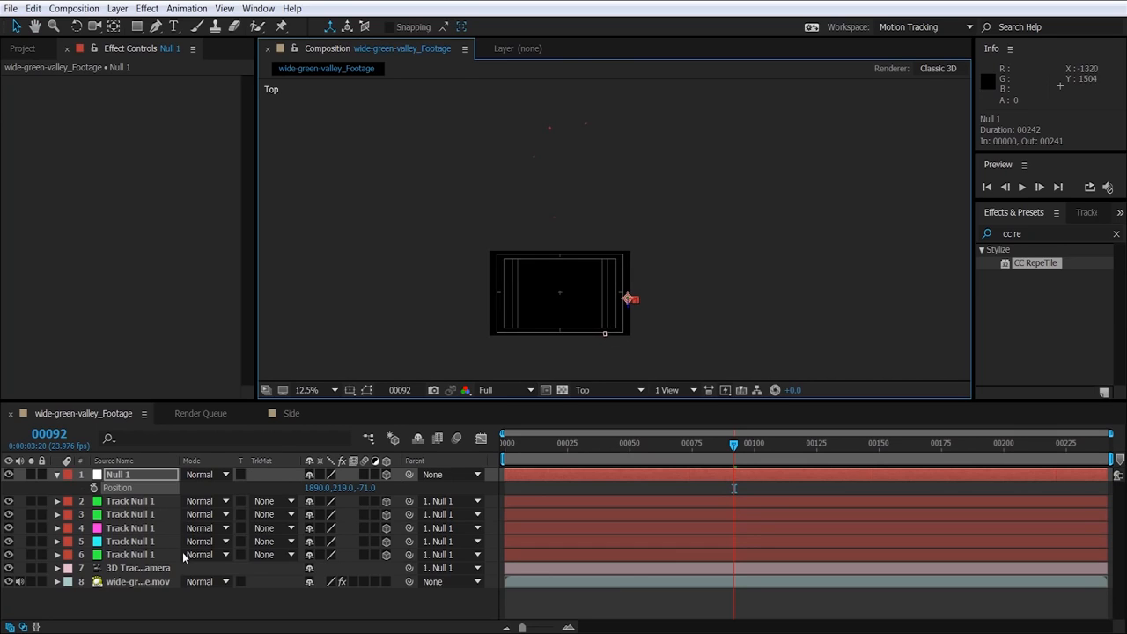
key(s)
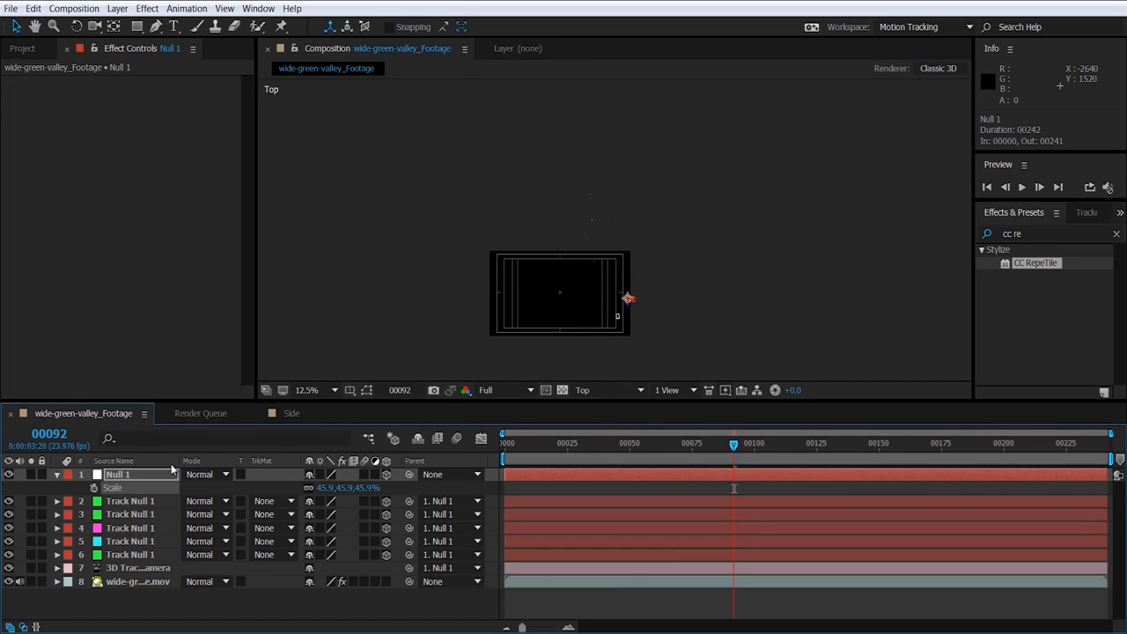
key(p)
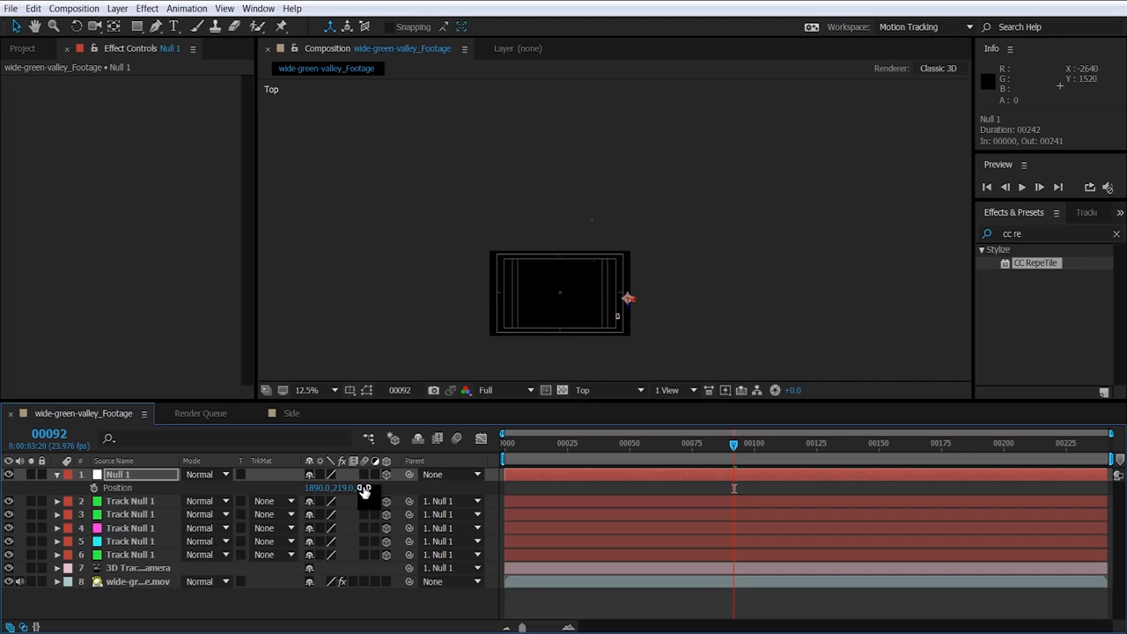
drag(333, 490, 514, 375)
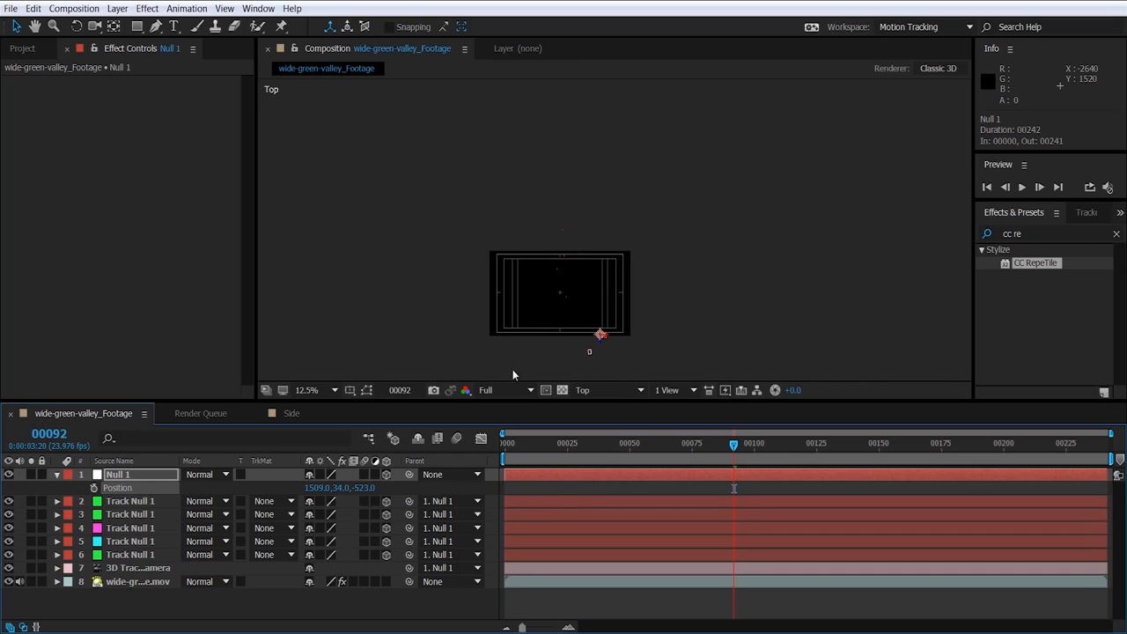
Step: Turn off the guides and the title/action-safe overlay
click(350, 391)
click(376, 458)
click(351, 390)
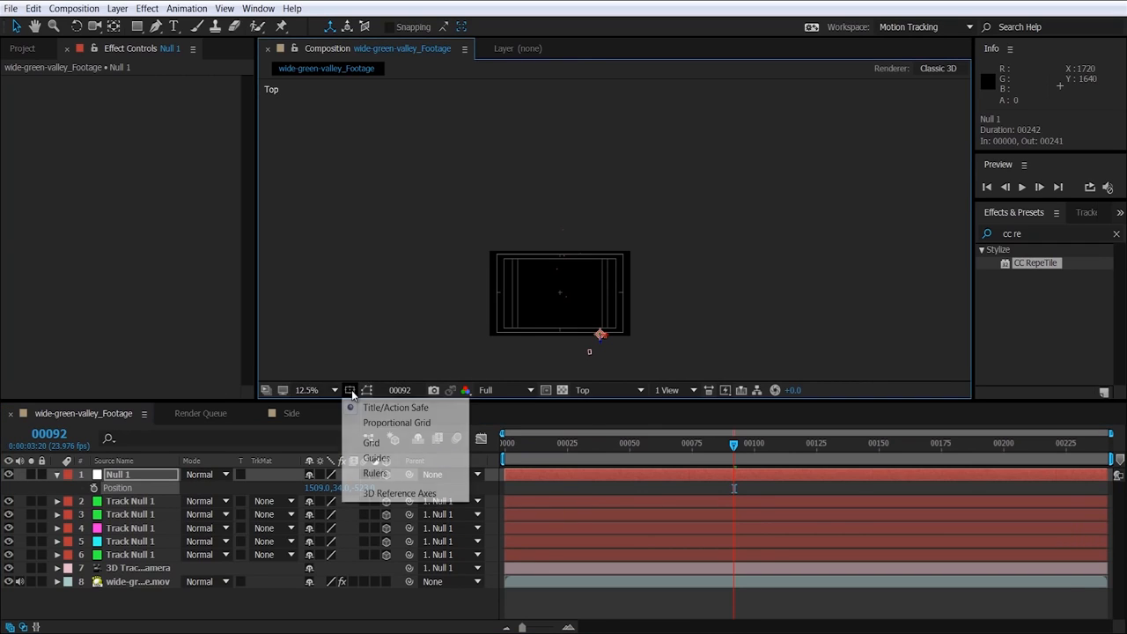
click(374, 407)
Step: Return to the Active Camera view with the whole frame showing and collapse Null 1's properties
click(595, 389)
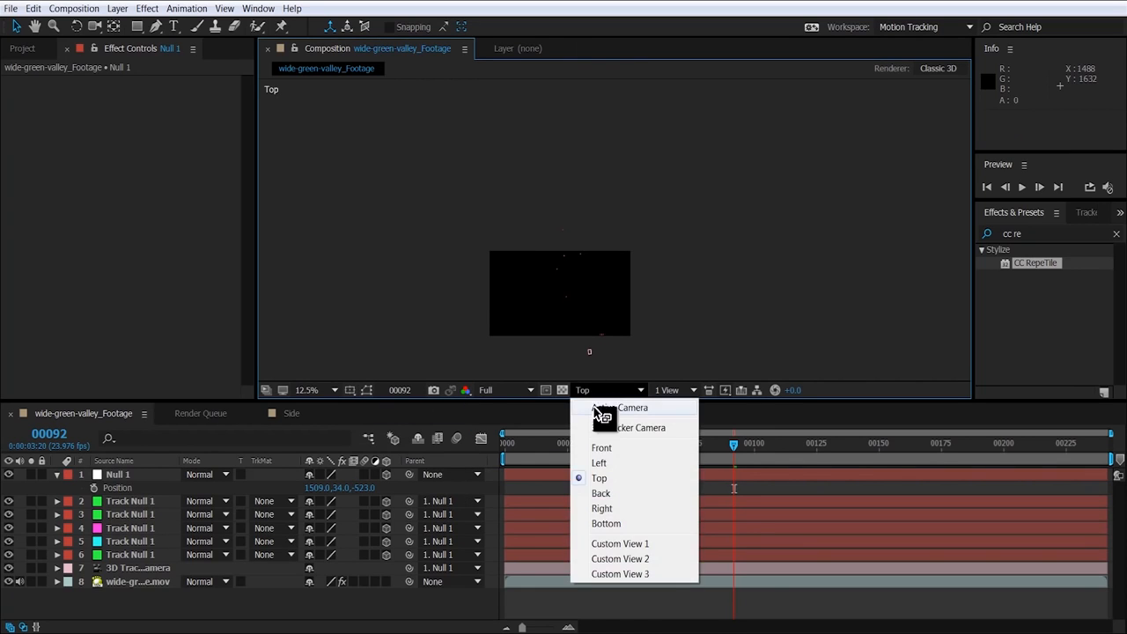
click(589, 410)
scroll(598, 292, up, 1)
drag(598, 292, 674, 35)
drag(564, 359, 691, 103)
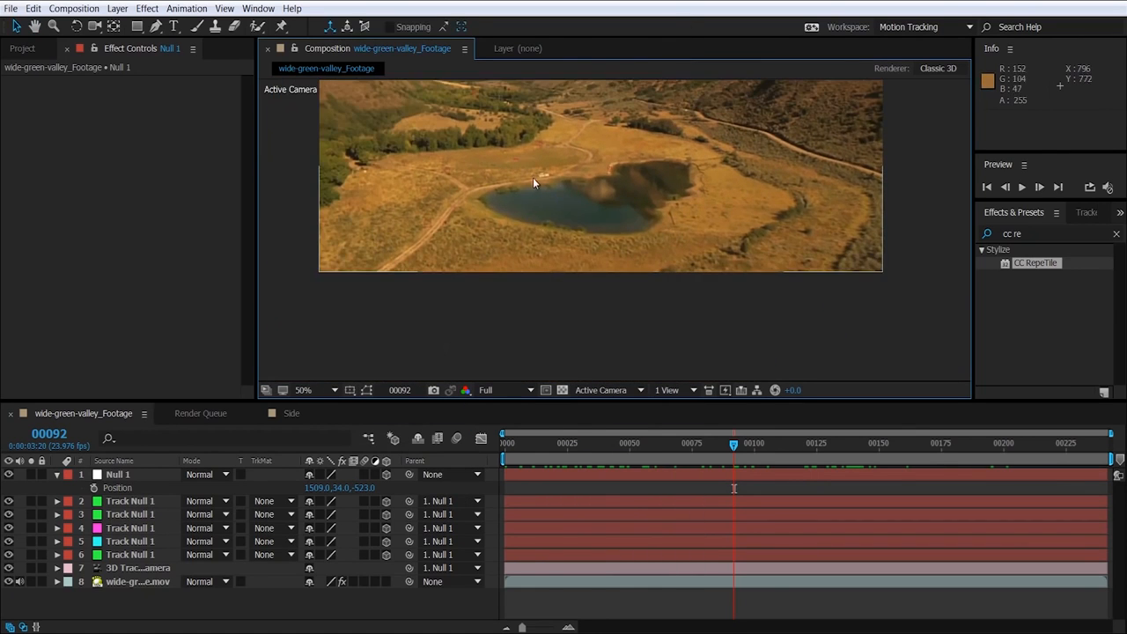
drag(541, 216, 547, 271)
click(57, 475)
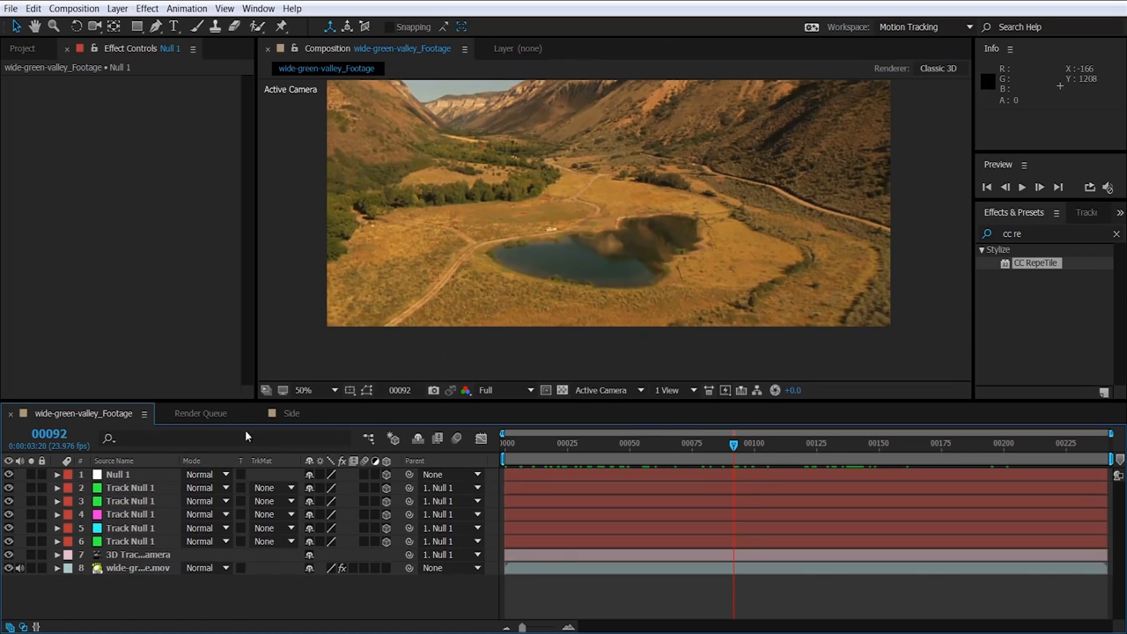
Step: Create a new composition, Comp 1, sized 1280 × 720 px
click(73, 8)
click(97, 25)
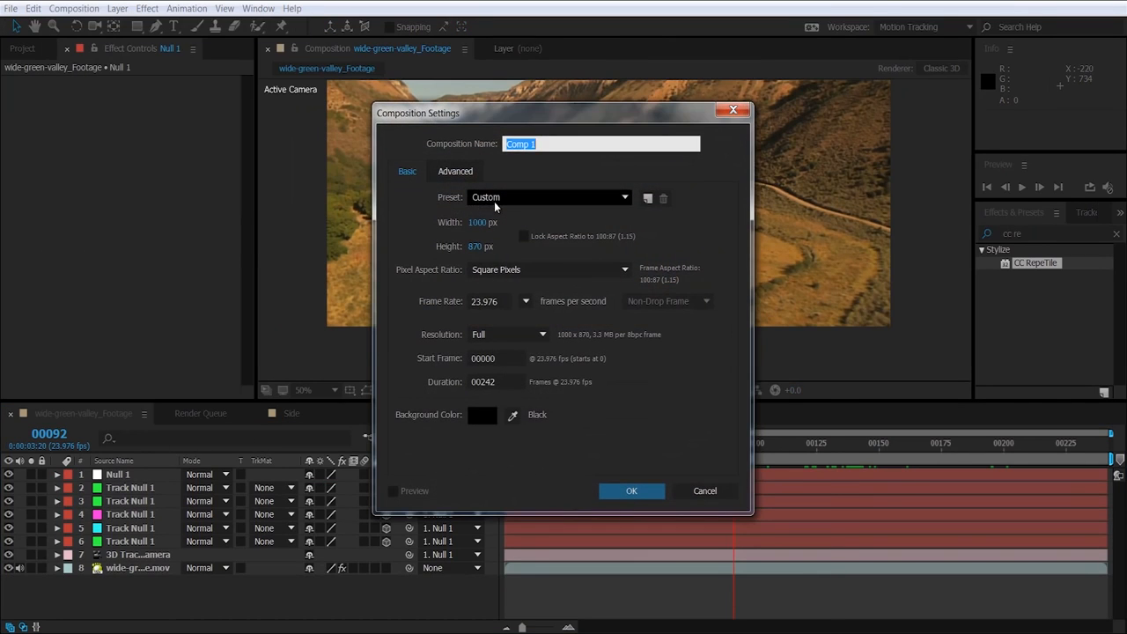
click(496, 205)
click(475, 247)
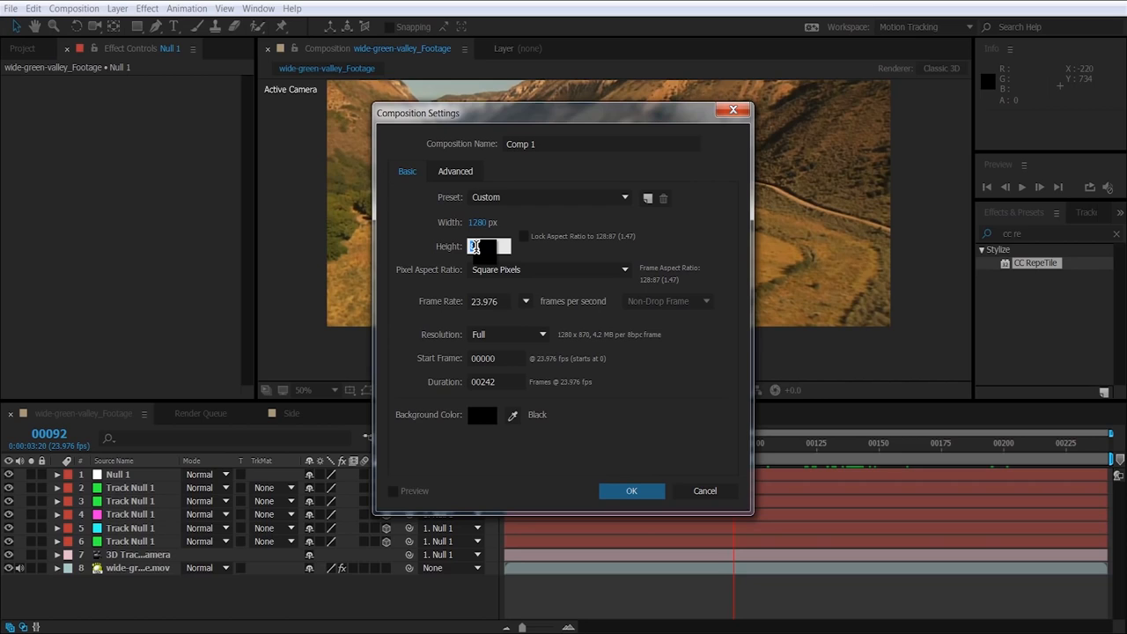
text(720)
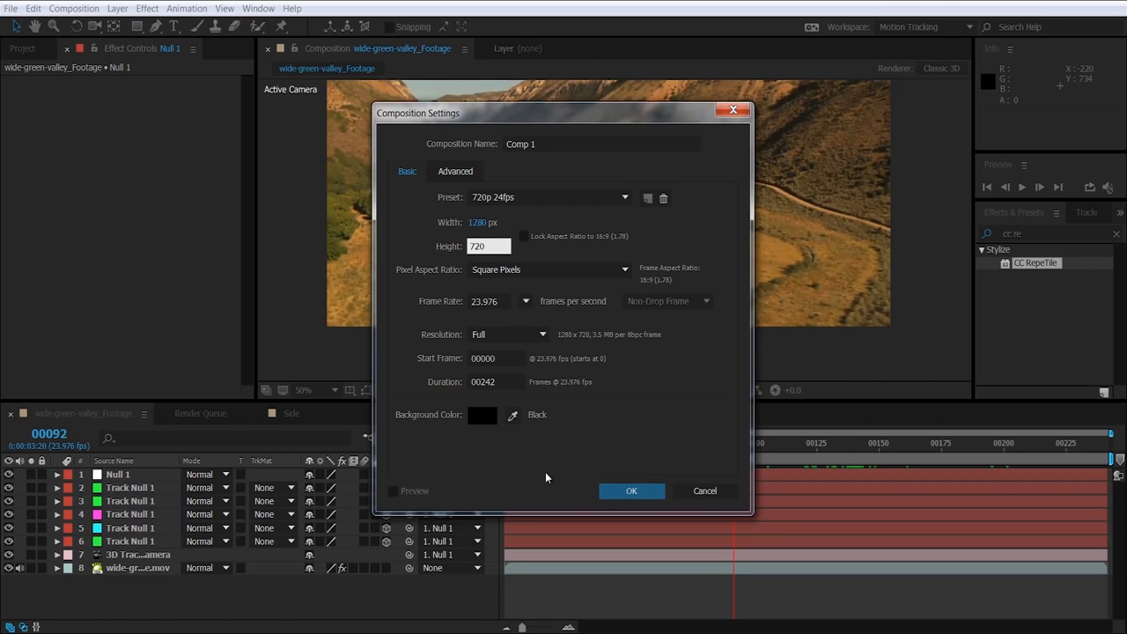
click(632, 491)
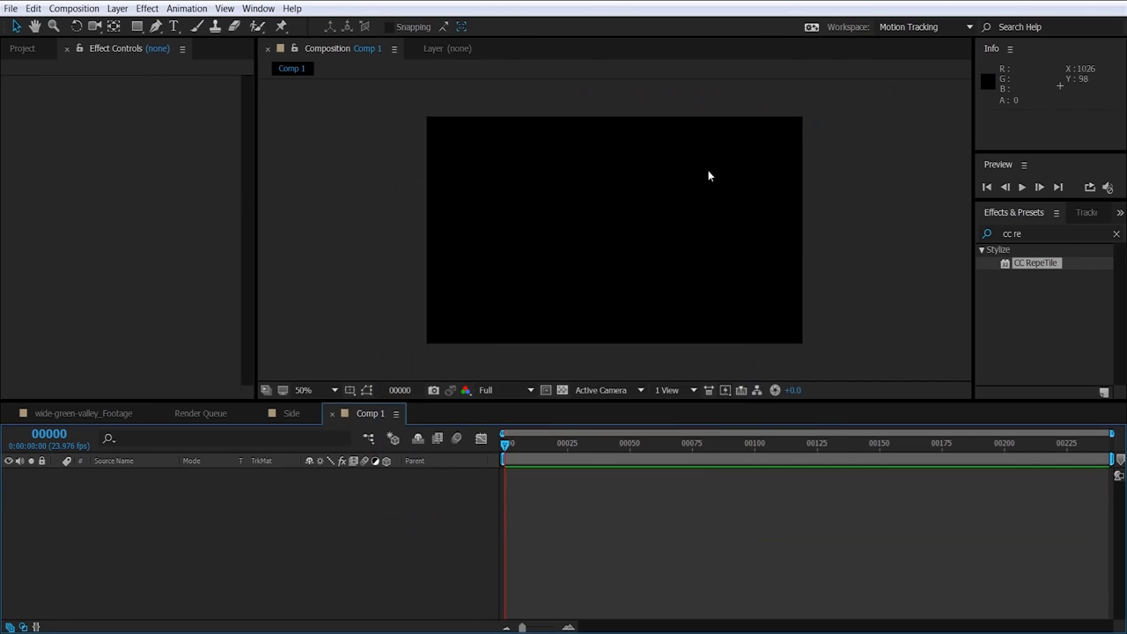
Step: Add the Side composition to Comp 1 as a layer and fit it to the comp height
click(22, 48)
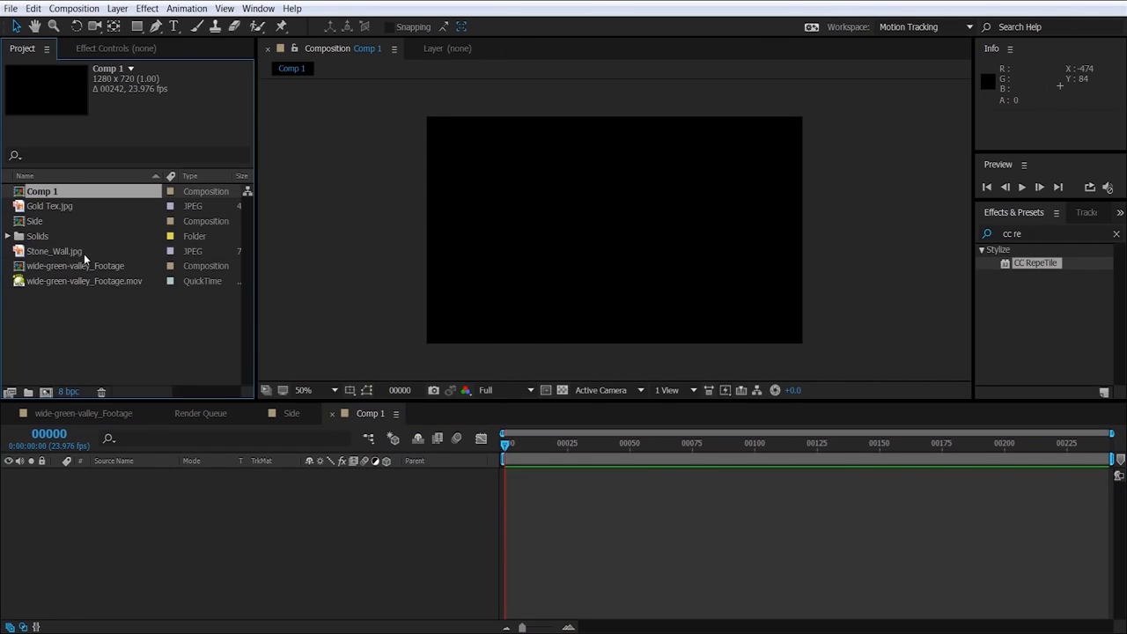
click(35, 223)
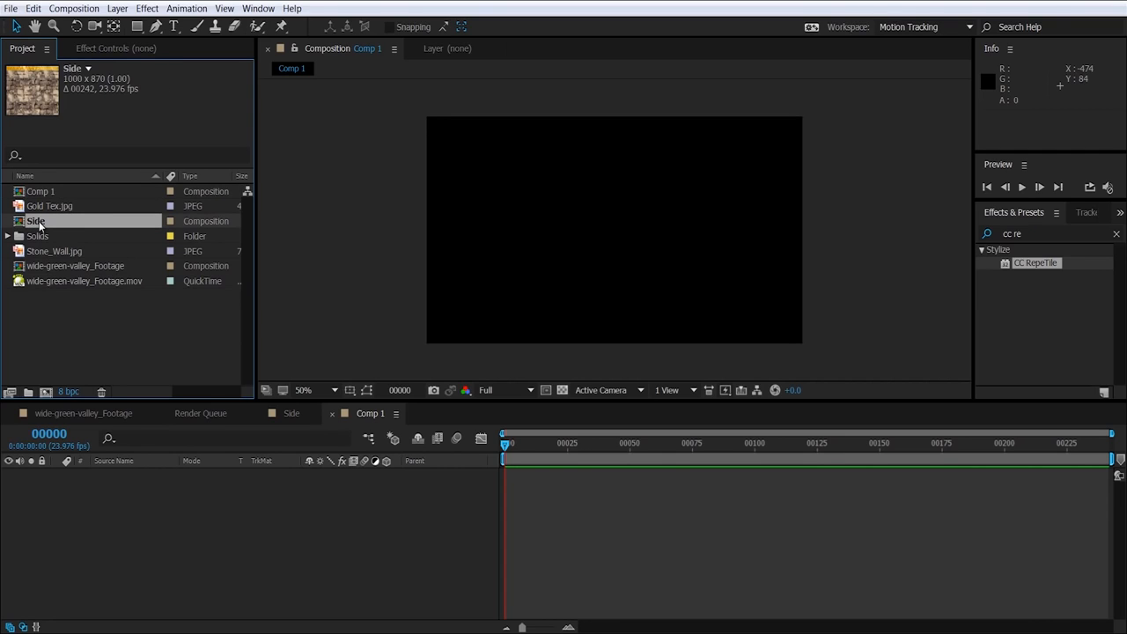
drag(39, 226, 202, 497)
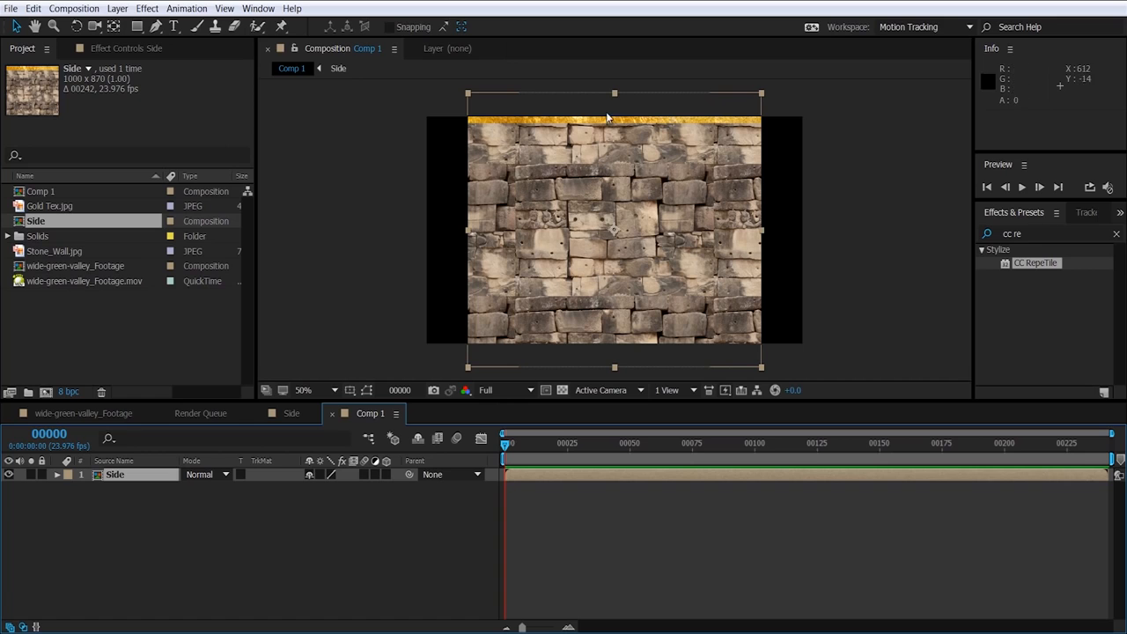
right_click(641, 155)
mouse_move(680, 149)
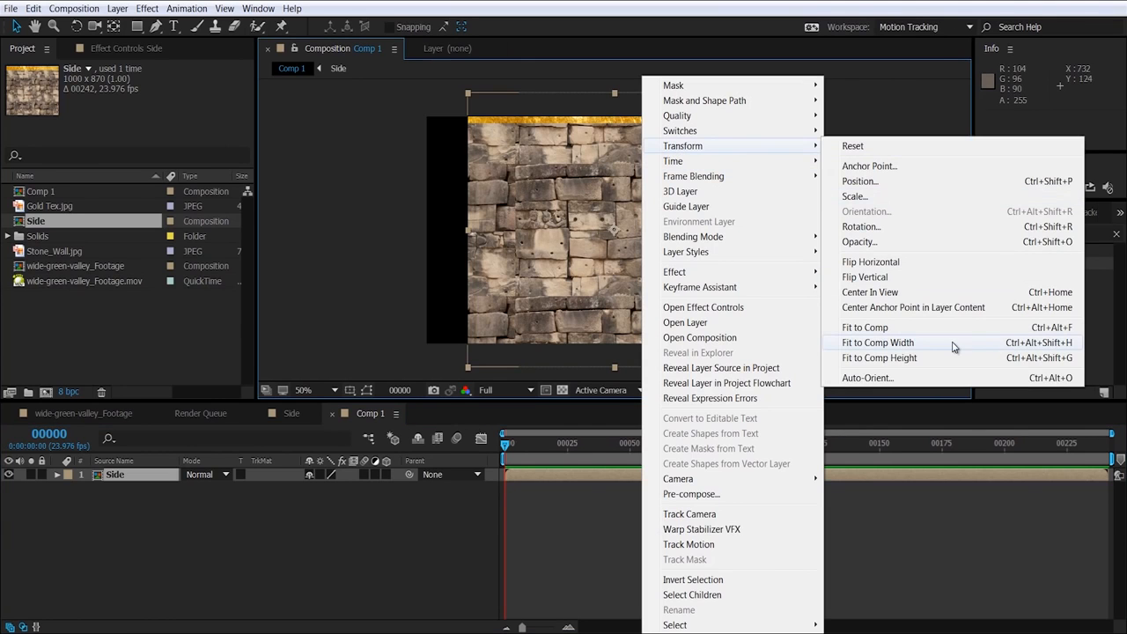
click(907, 358)
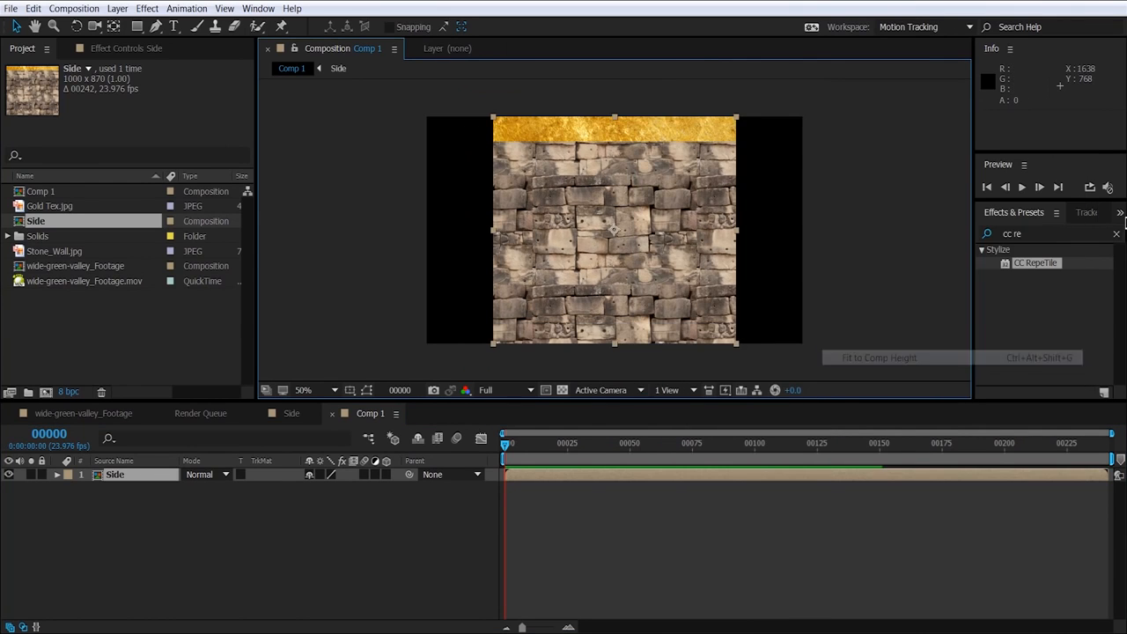
Step: Add a rectangular mask covering the whole Side layer, show the mask path, and display the title/action-safe guides
double_click(136, 25)
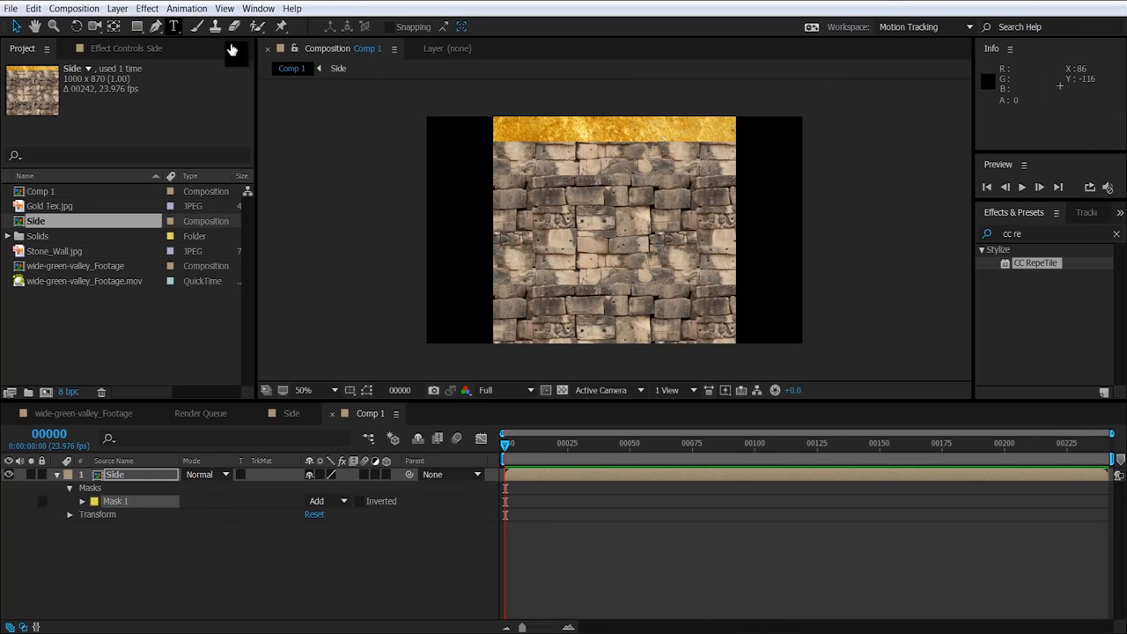
click(367, 391)
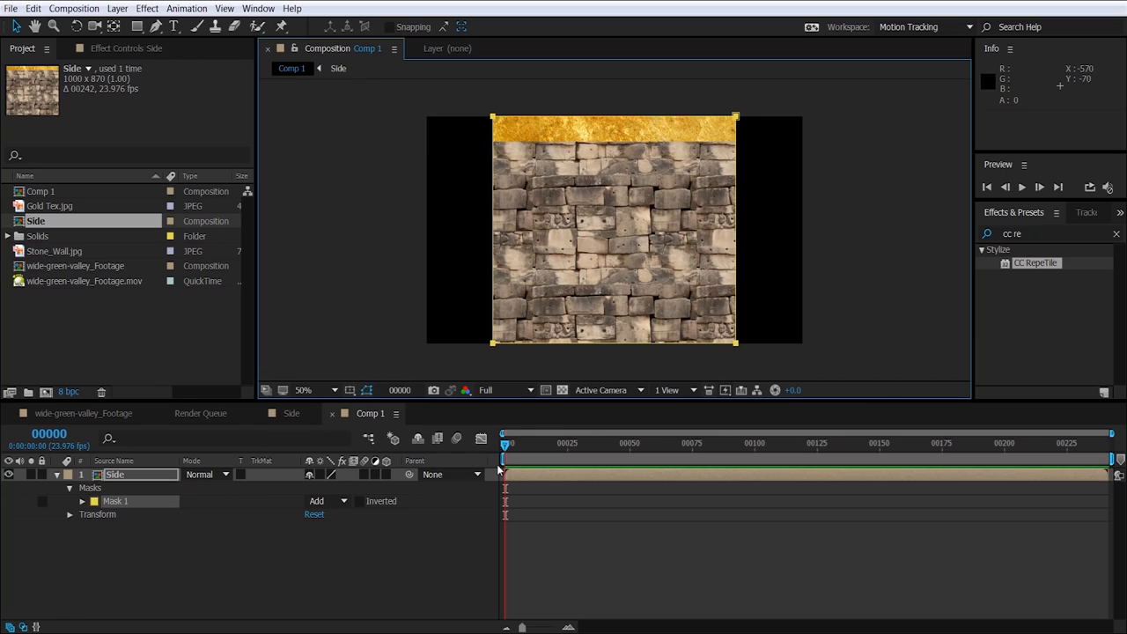
click(349, 390)
click(395, 407)
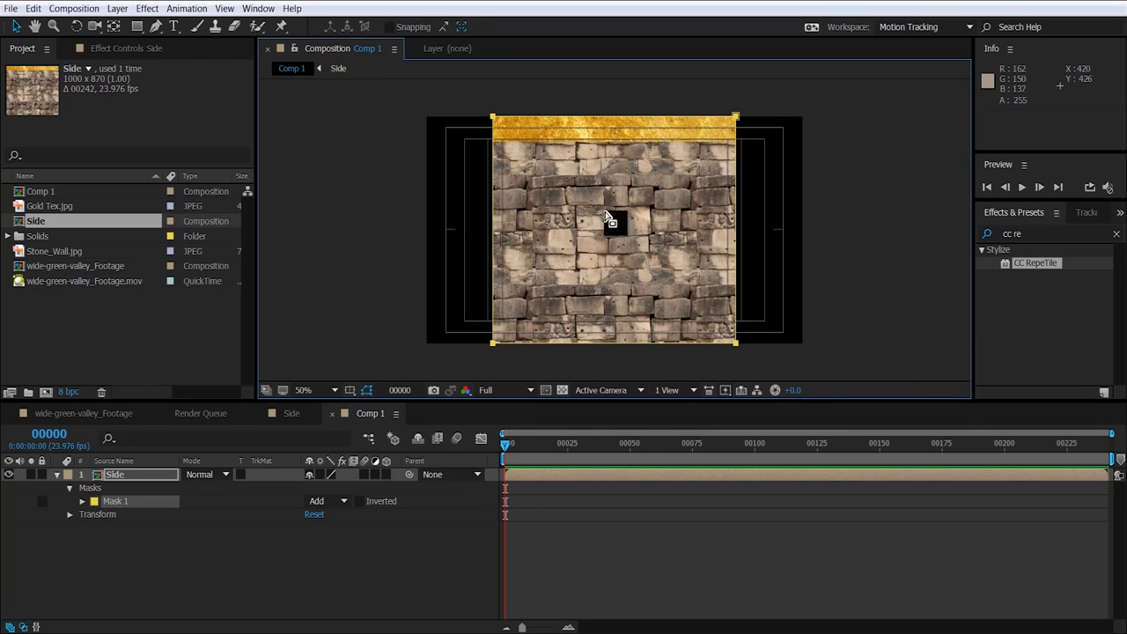
Step: Show the rulers and place a vertical guide through the Side layer's centre at about 640.3
click(308, 391)
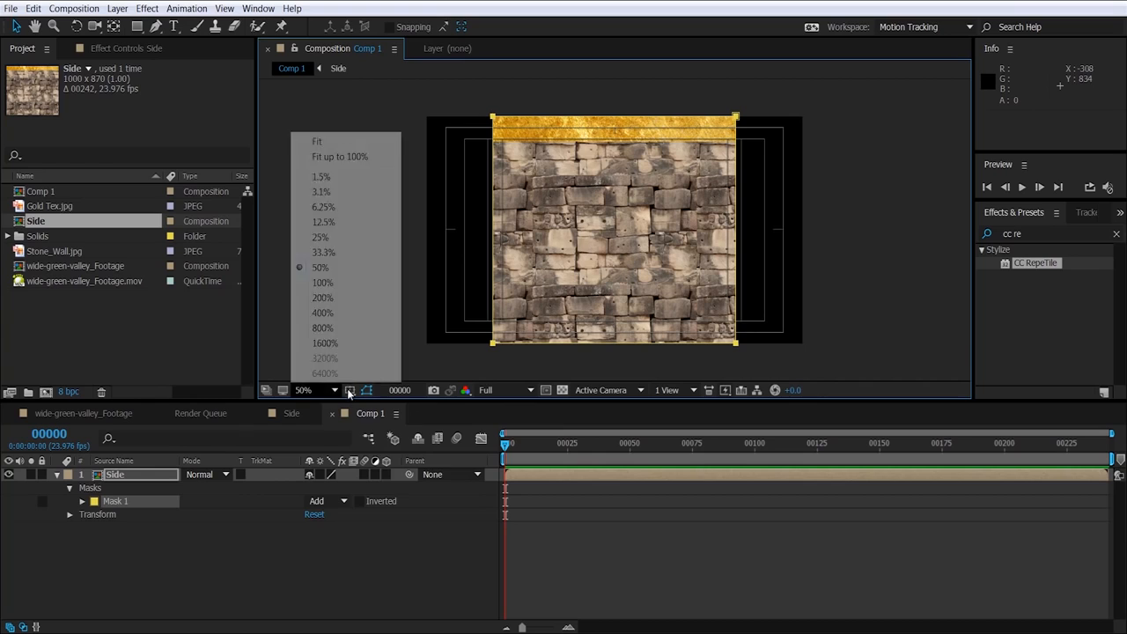
click(350, 390)
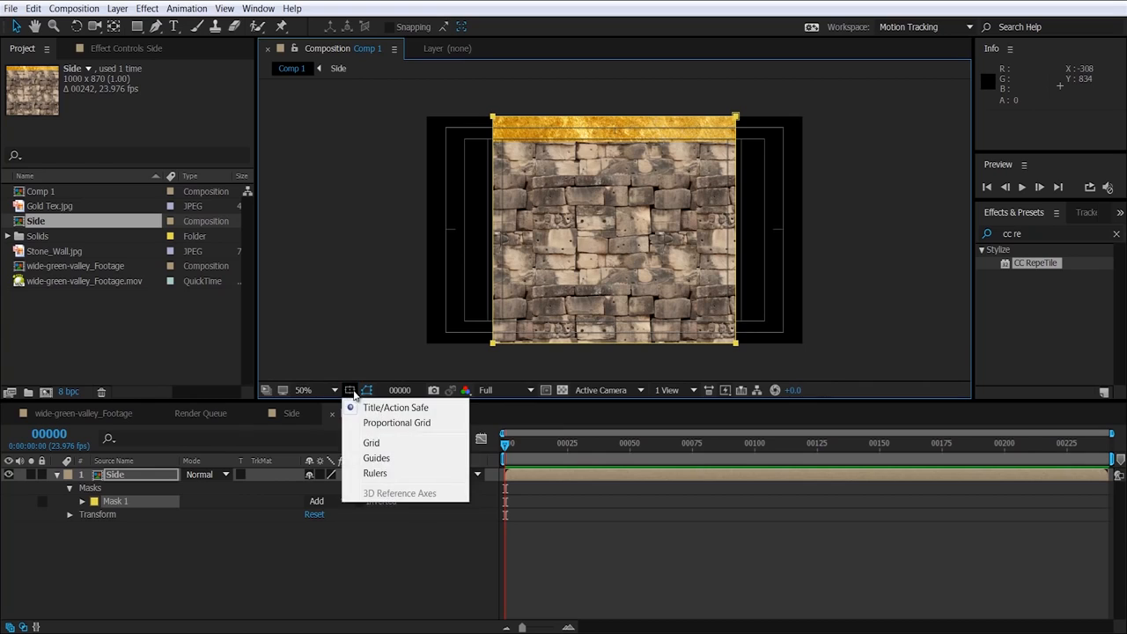
click(375, 474)
drag(266, 254, 621, 243)
scroll(616, 185, up, 2)
scroll(616, 186, up, 4)
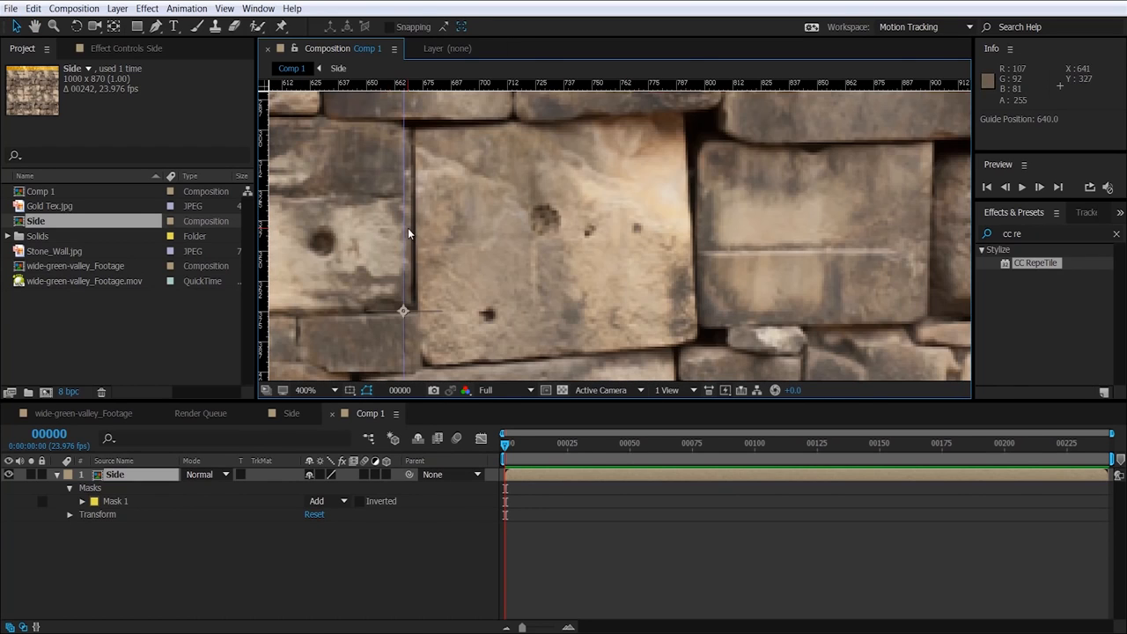
drag(409, 230, 404, 230)
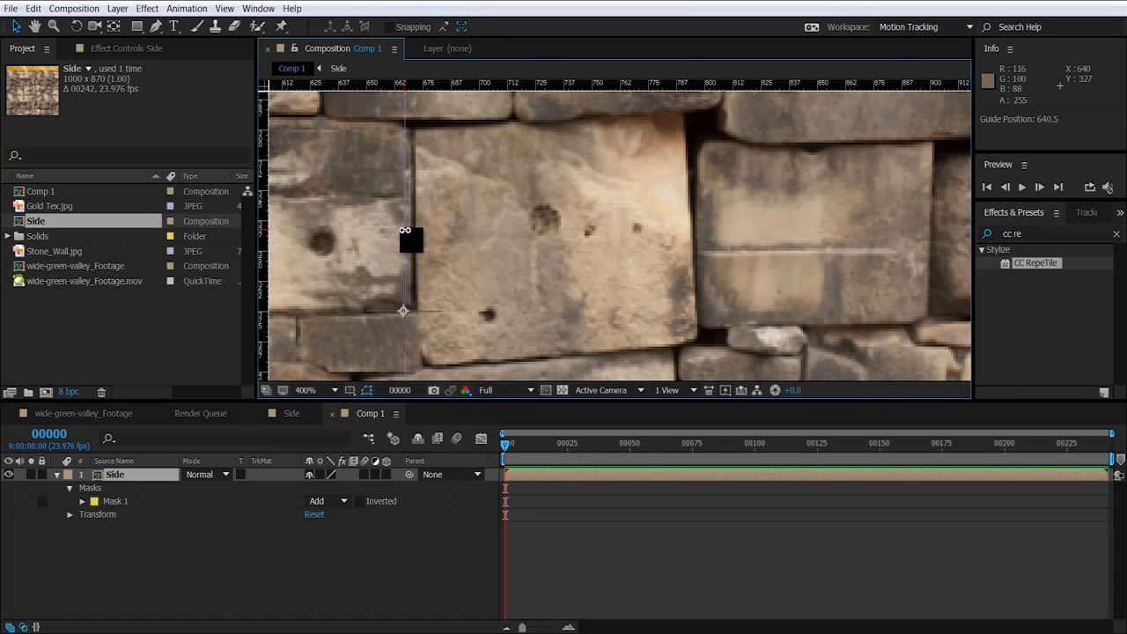
scroll(554, 214, down, 4)
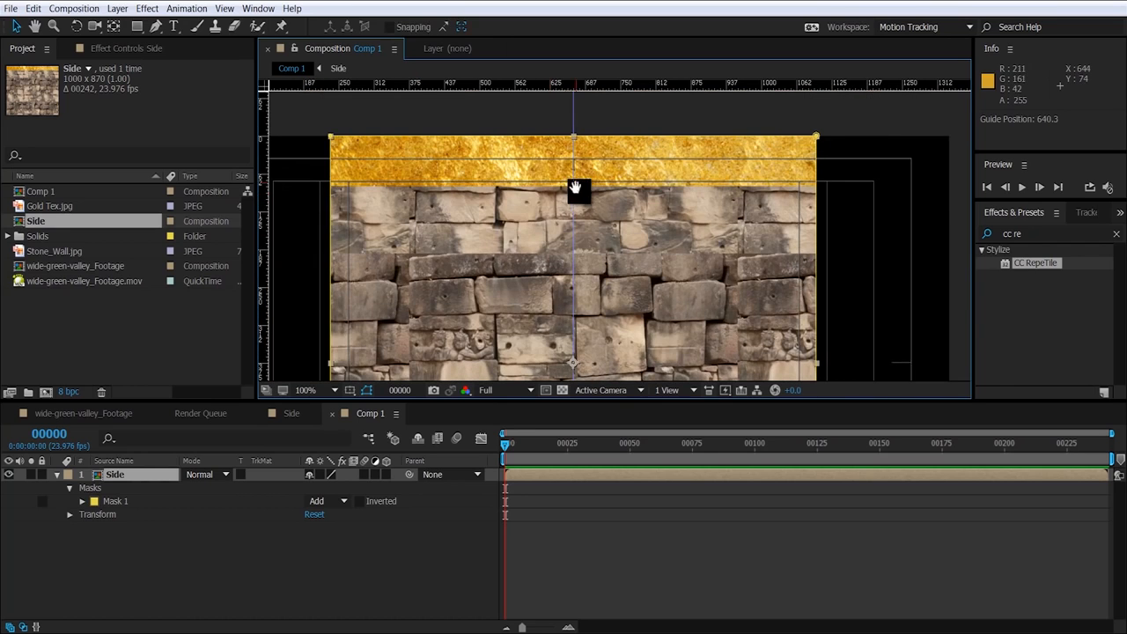
scroll(618, 236, up, 2)
scroll(618, 236, down, 4)
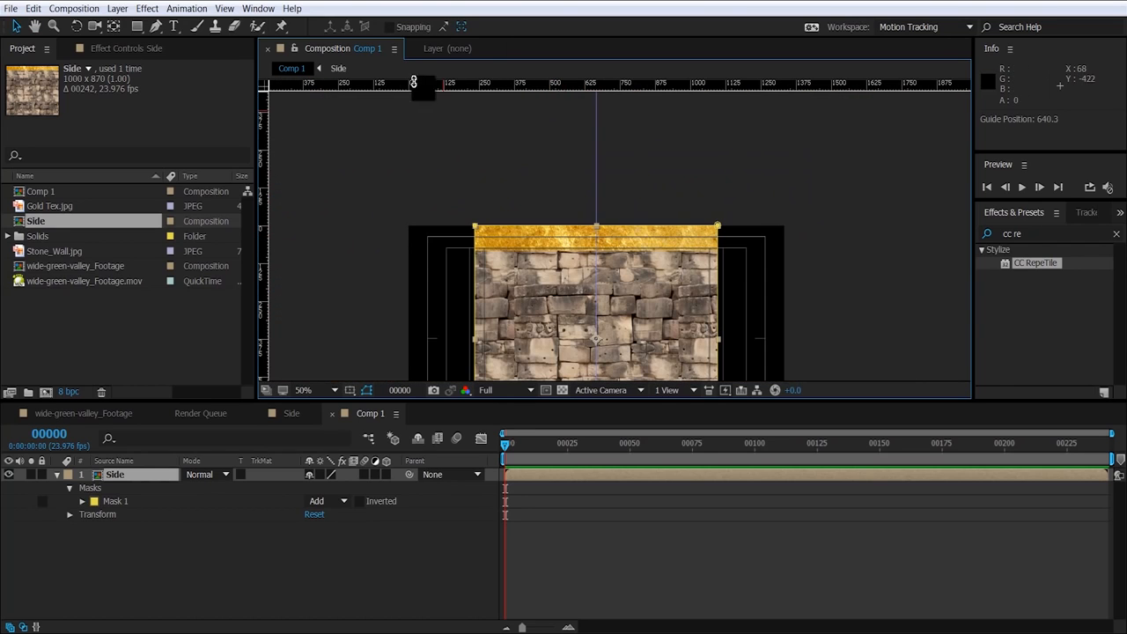
Step: Add a vertex to Mask 1's upper edge with the Pen tool, where the vertical guide crosses it
click(155, 26)
scroll(502, 185, up, 5)
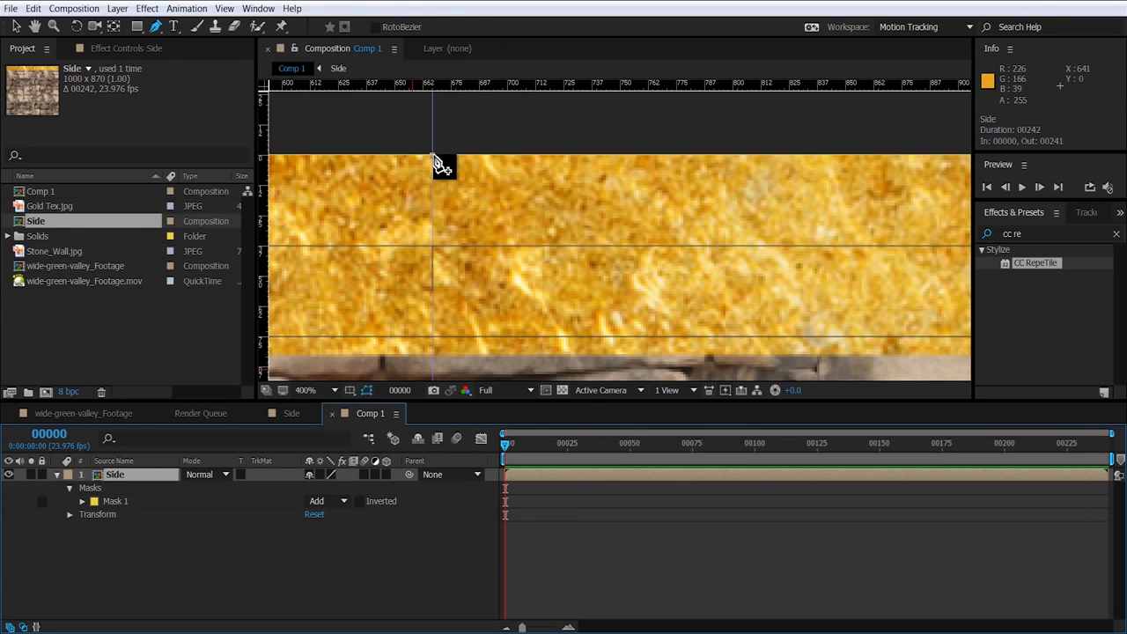
click(432, 158)
scroll(486, 181, down, 4)
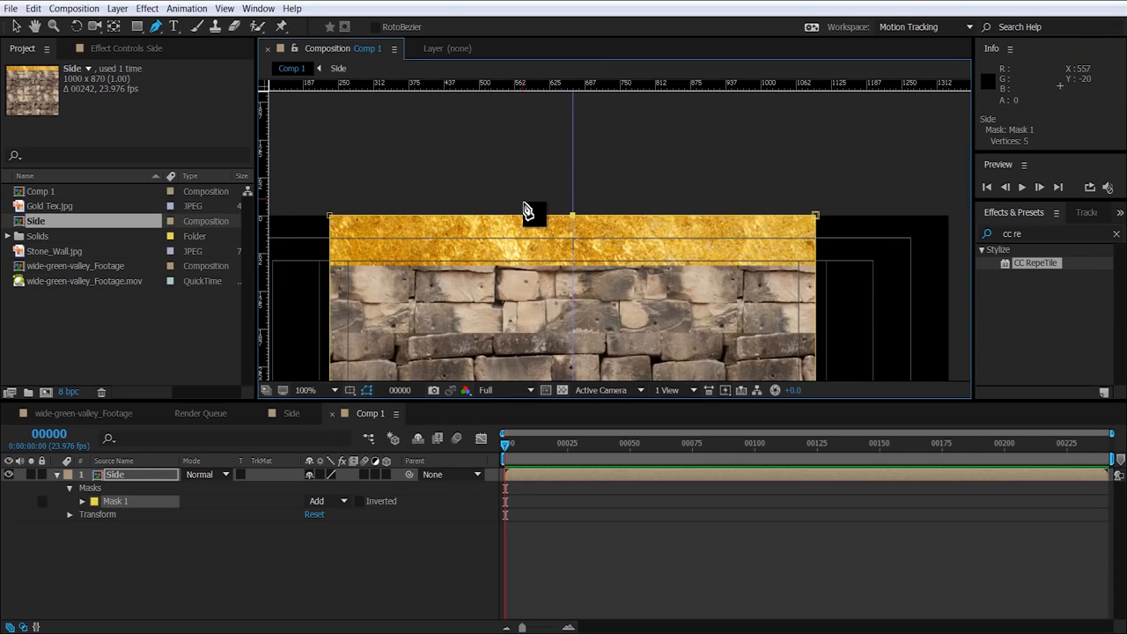
Step: Delete Mask 1's two upper corner vertices to turn the mask into a symmetrical triangle
click(18, 26)
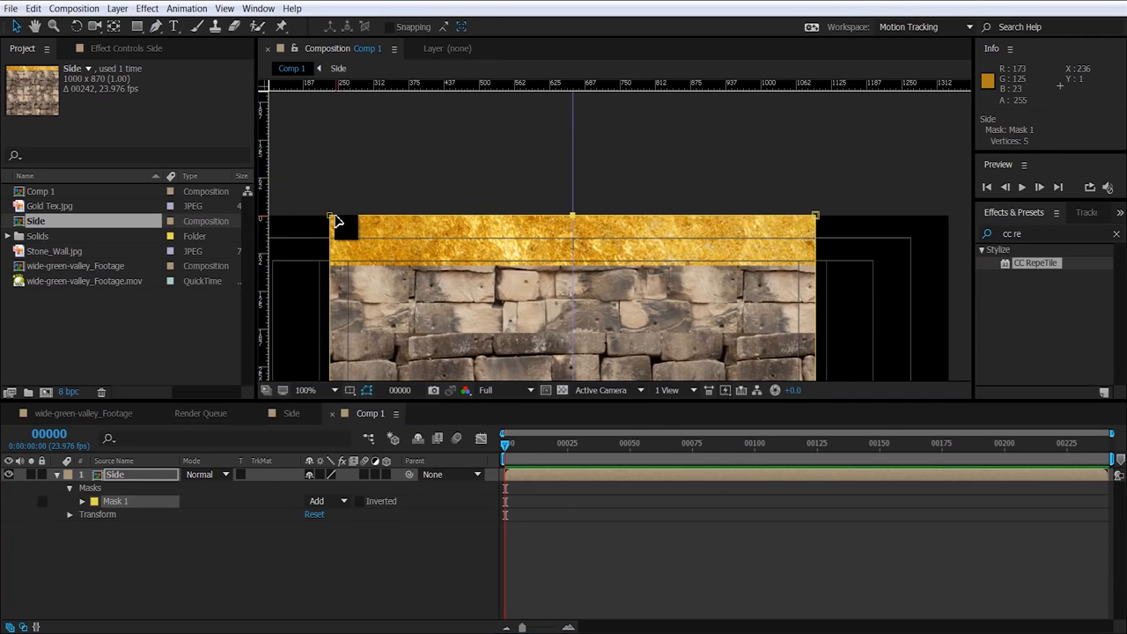
click(329, 221)
key(Delete)
click(816, 216)
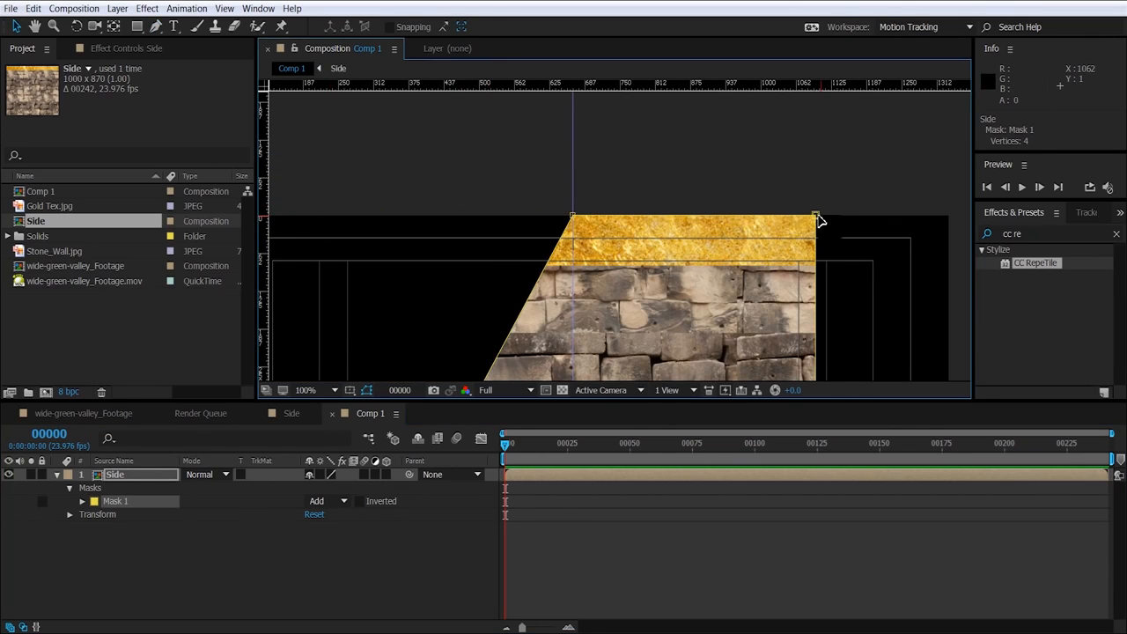
key(Delete)
scroll(742, 207, down, 2)
scroll(743, 207, down, 4)
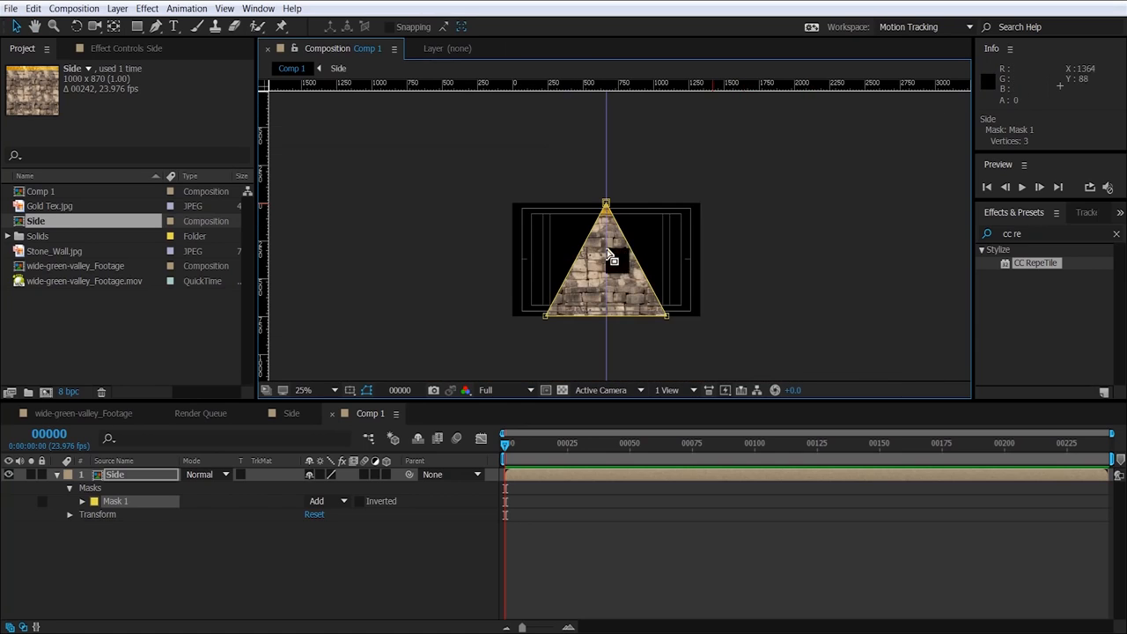
Step: Turn off the title/action-safe overlay, the guides and the rulers
click(350, 390)
click(396, 407)
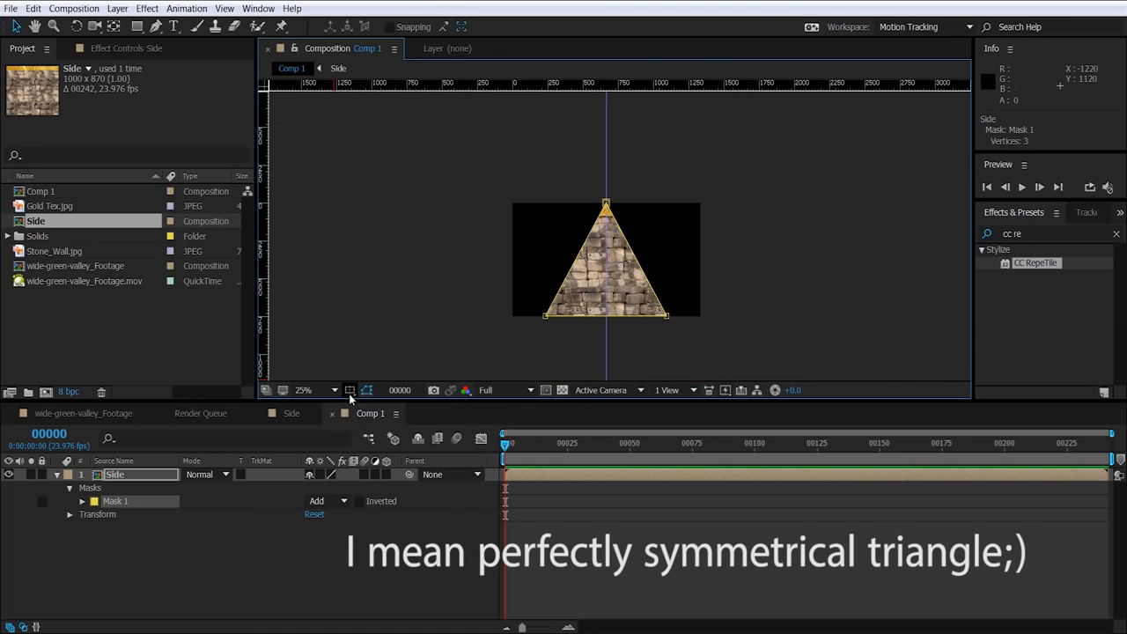
click(349, 390)
click(376, 458)
click(350, 390)
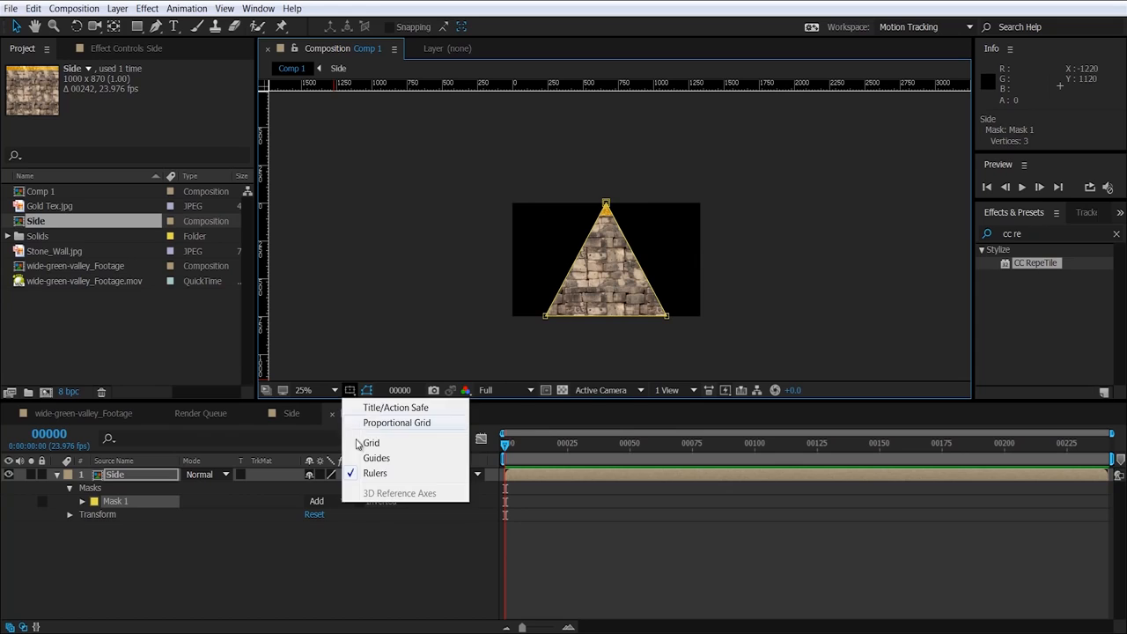
click(374, 473)
Step: Move the Side layer's anchor point from its centre to the exact tip of the triangle
scroll(573, 302, up, 3)
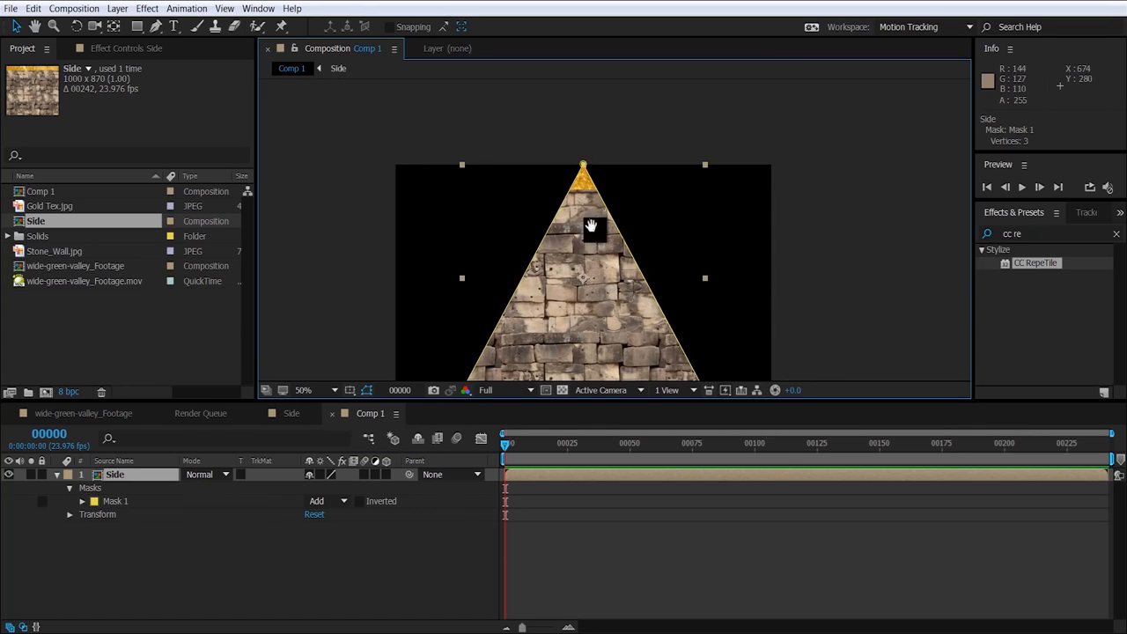
scroll(657, 159, down, 1)
click(113, 27)
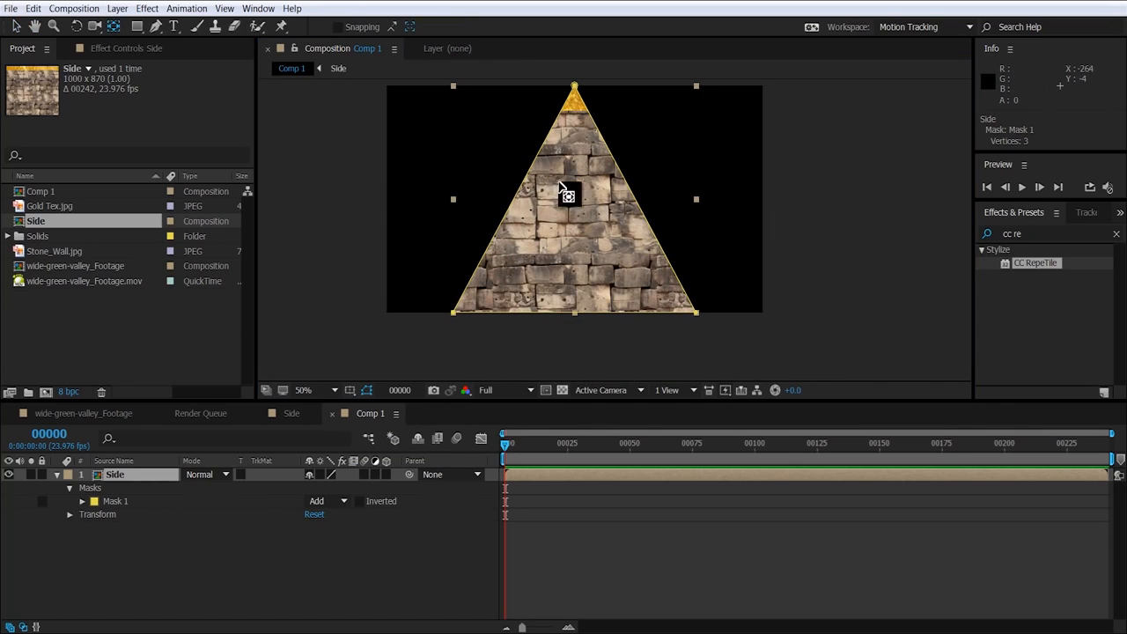
scroll(573, 281, up, 2)
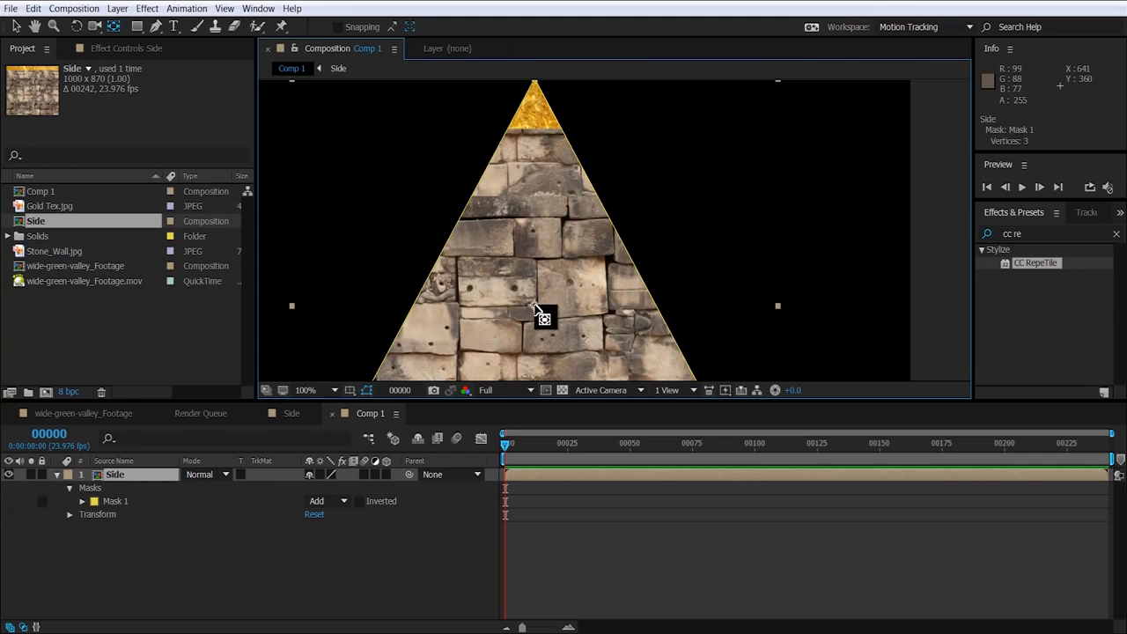
drag(534, 307, 535, 81)
scroll(535, 84, up, 2)
scroll(457, 195, up, 4)
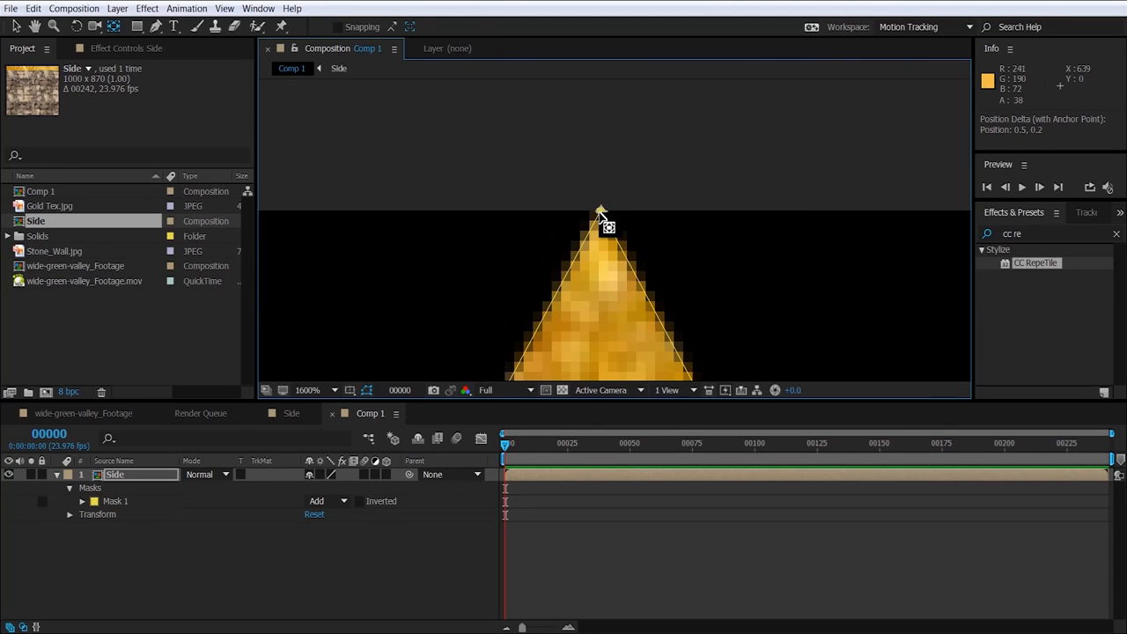
drag(600, 214, 601, 213)
scroll(615, 229, down, 2)
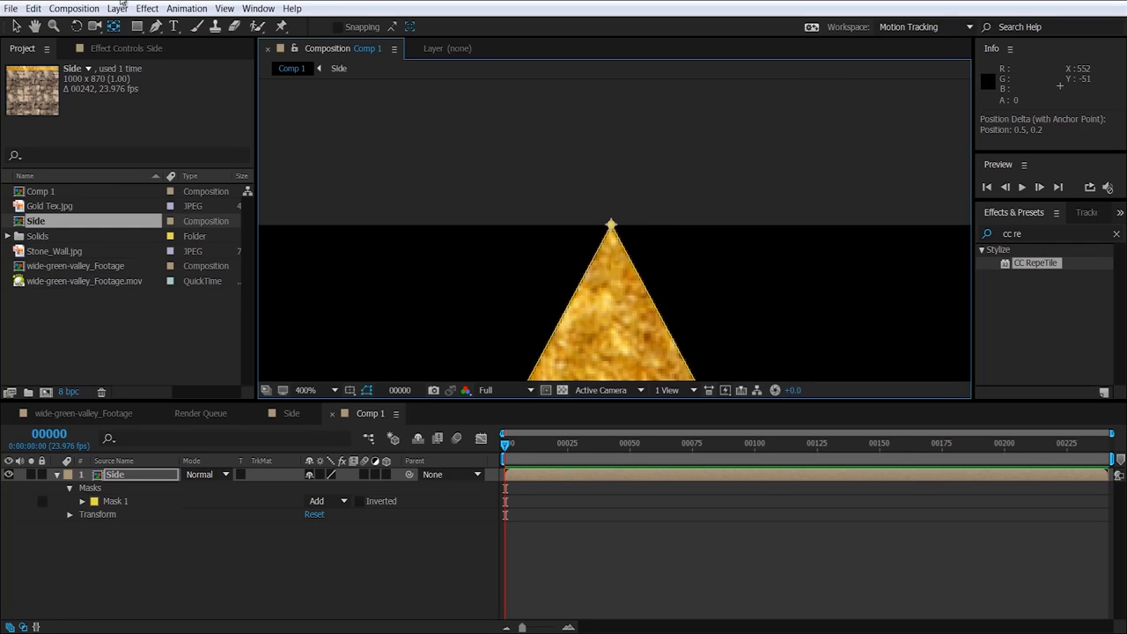
click(17, 26)
scroll(559, 204, down, 5)
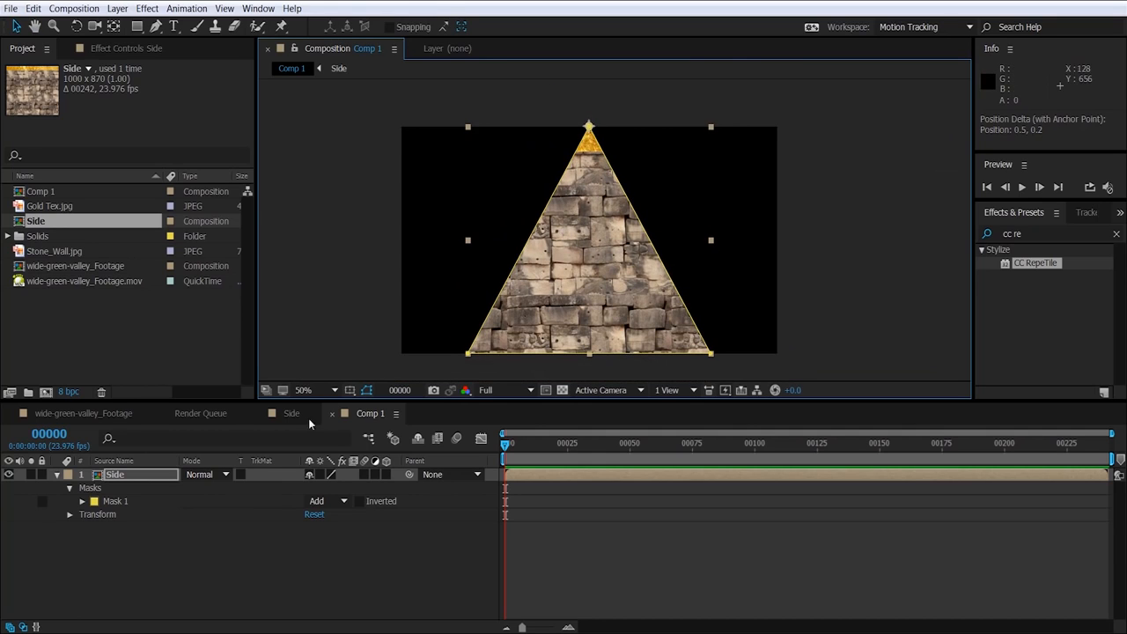
Step: Add a two-node camera with the 28mm preset to Comp 1
click(121, 8)
mouse_move(141, 27)
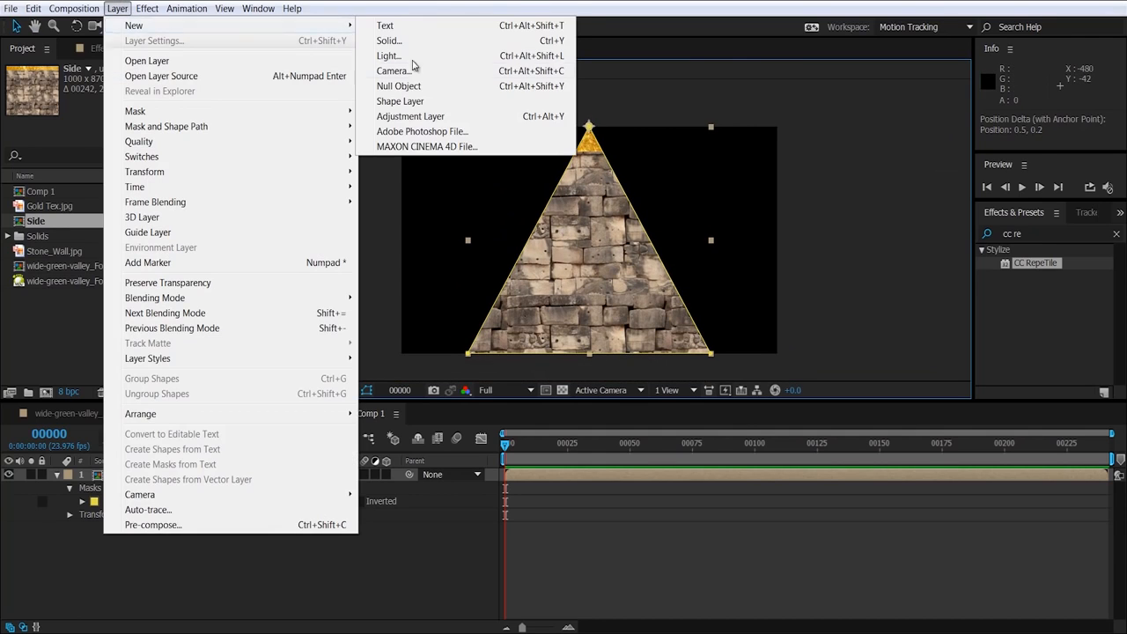
click(390, 71)
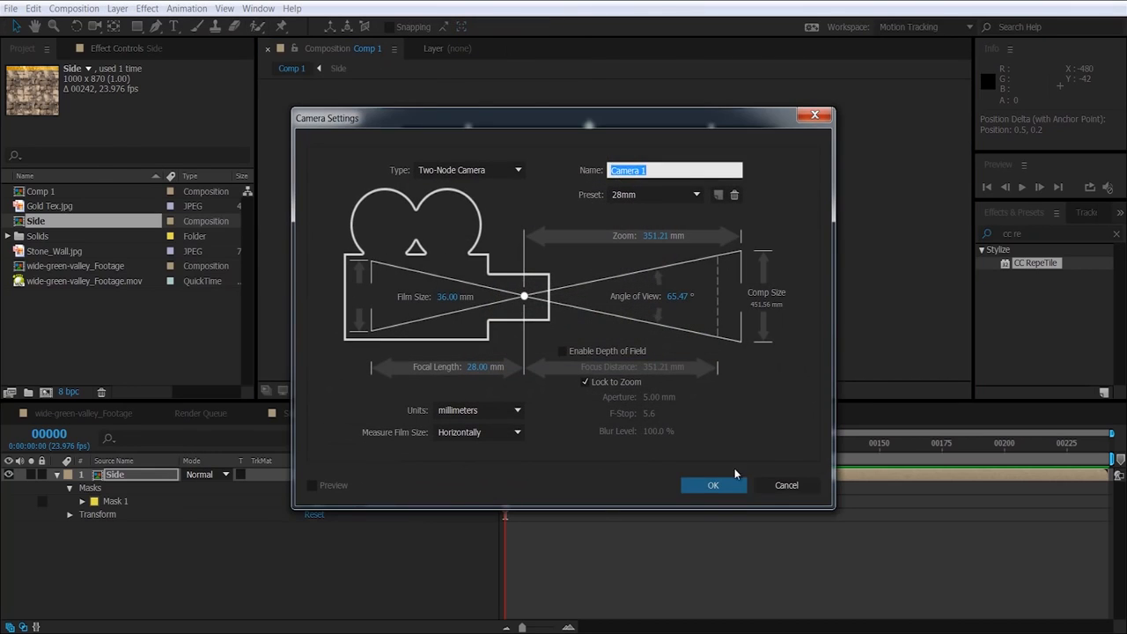
click(735, 480)
click(661, 370)
Step: Make the Side layer 3D and orbit Camera 1 to an oblique view at about 2284, 266, -1379
click(388, 487)
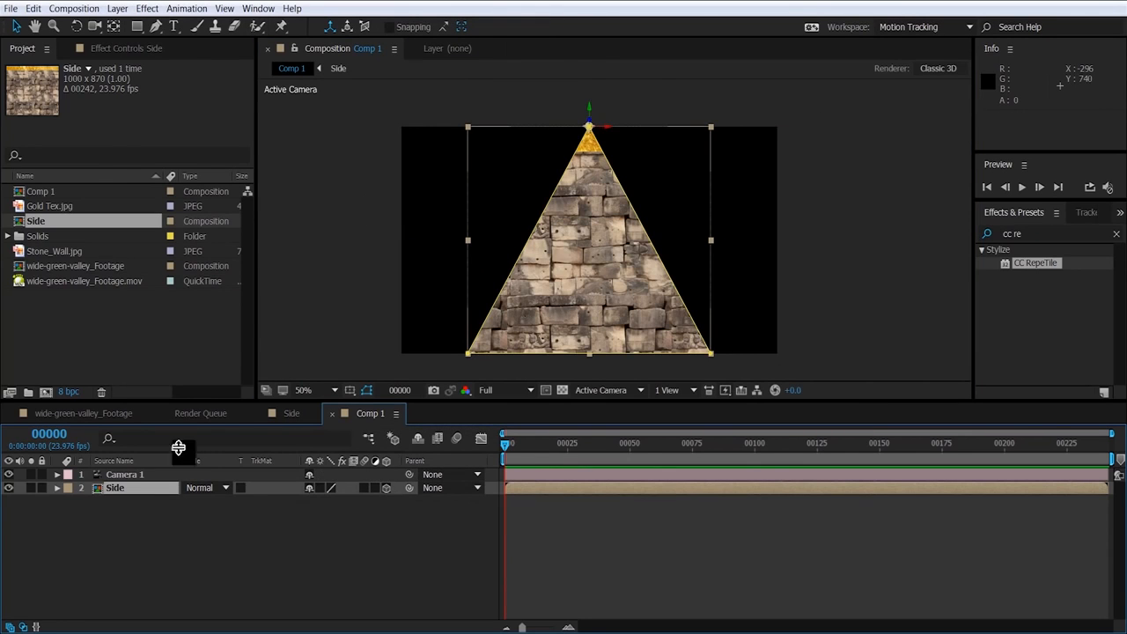
click(96, 27)
drag(578, 202, 588, 284)
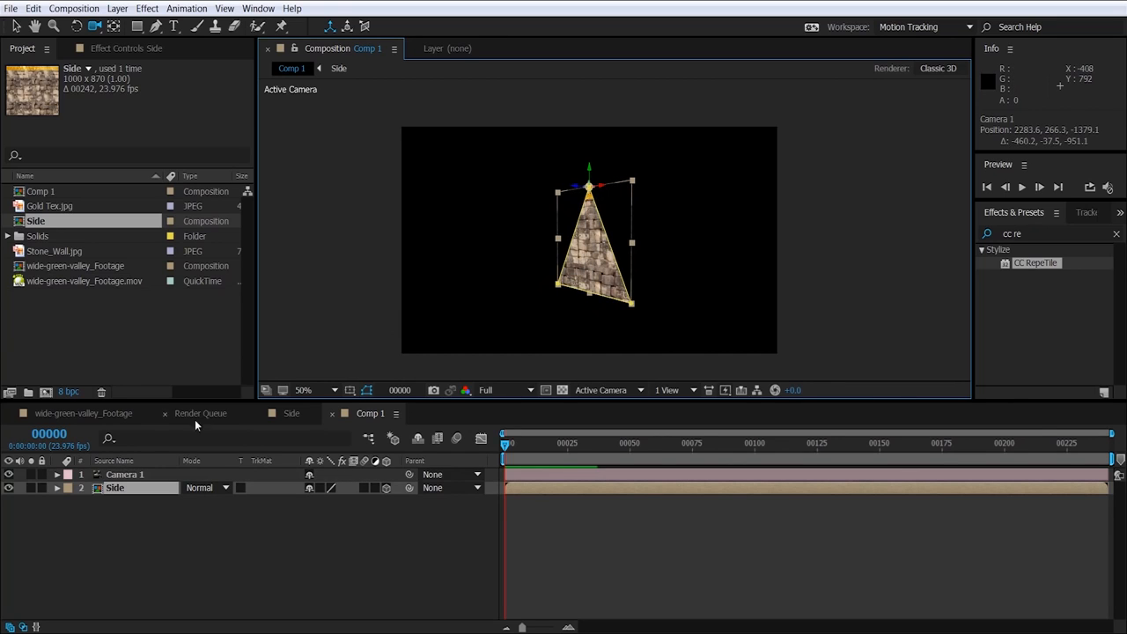
Step: Reveal the rotation properties of the Side layer in Comp 1
click(122, 488)
key(r)
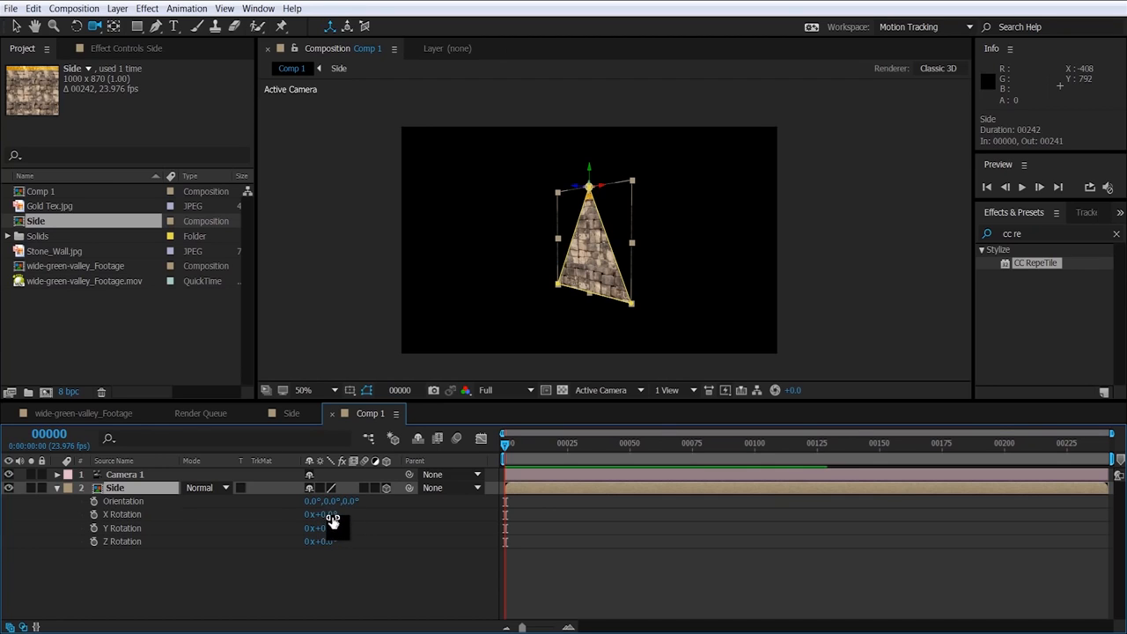
click(349, 501)
text(31)
key(Return)
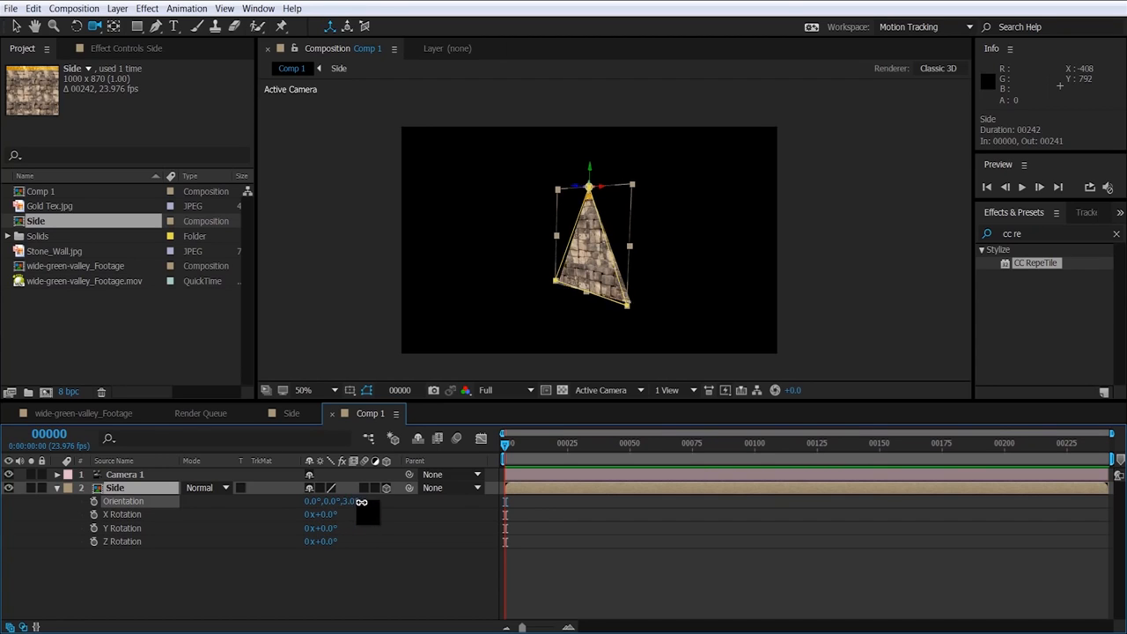
key(ctrl+z)
Step: Set the Side layer's X orientation to 90° and orbit Camera 1 to look down on it from about 2283, -874, 379
mouse_move(309, 501)
mouse_down()
mouse_move(274, 500)
mouse_move(310, 500)
mouse_up()
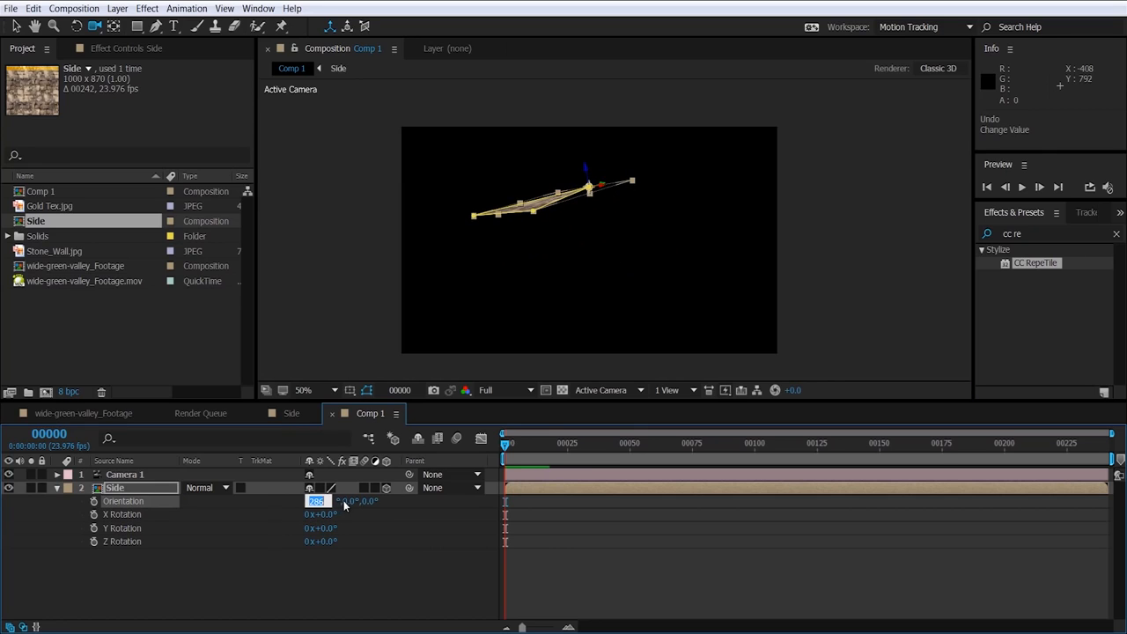
text(90)
key(Return)
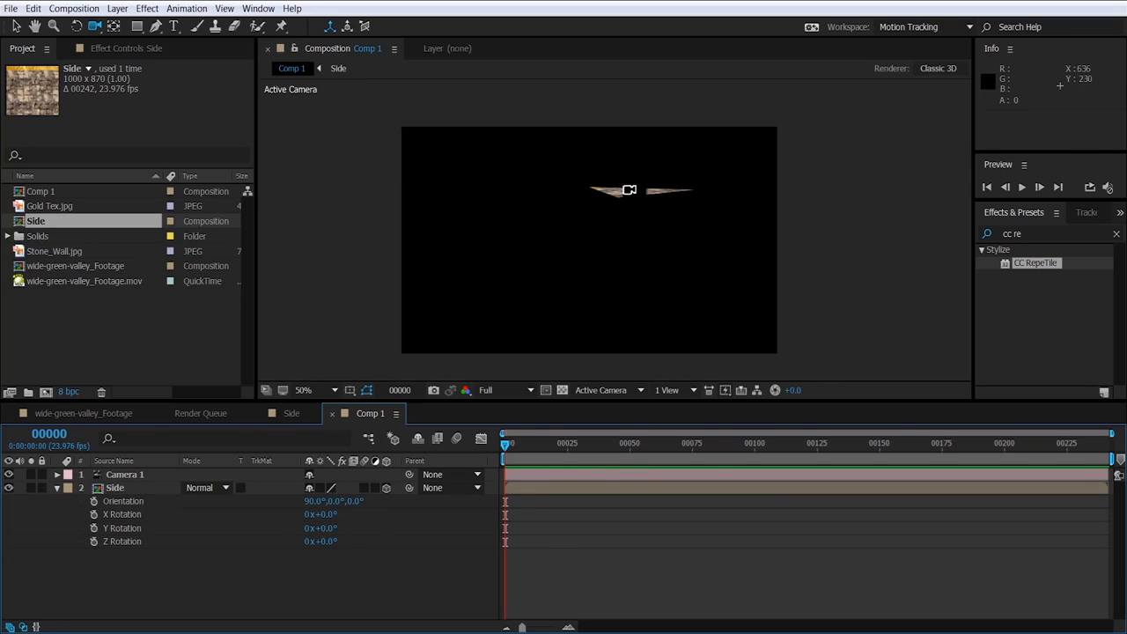
drag(629, 190, 597, 249)
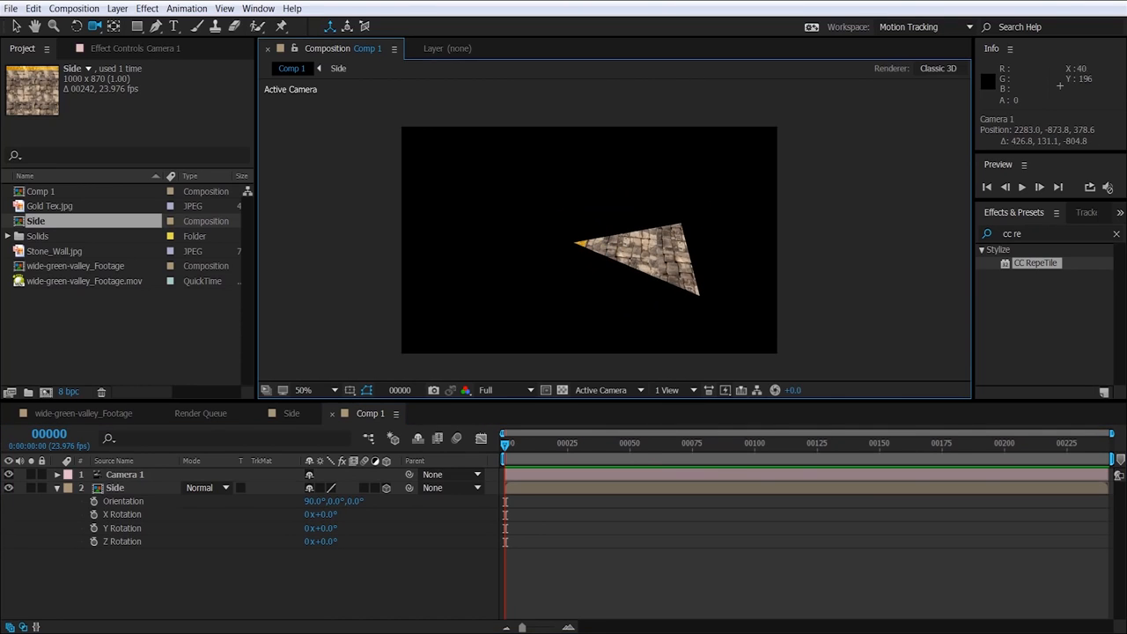
Step: Duplicate the Side layer and set the copy's Z orientation to 90°
click(16, 25)
click(645, 253)
key(period)
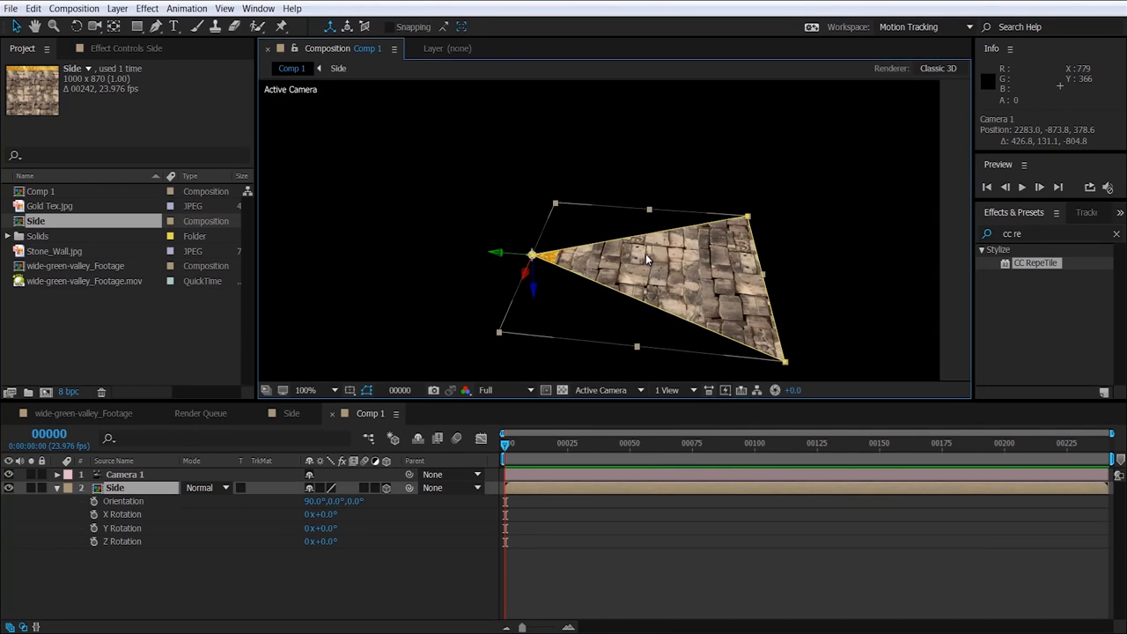
key(ctrl+d)
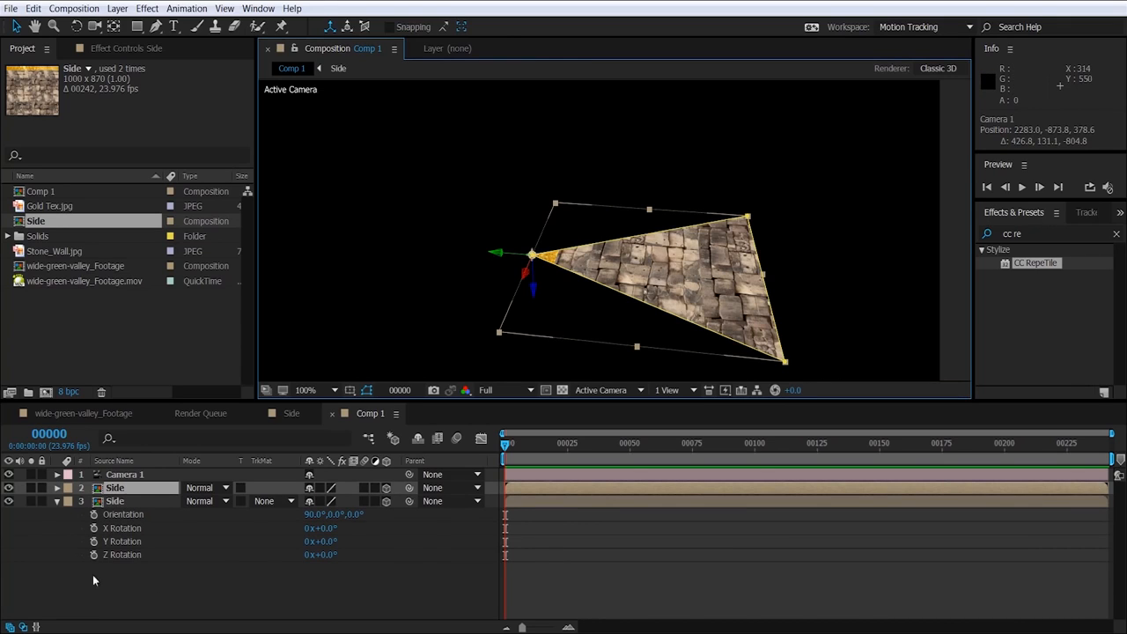
key(r)
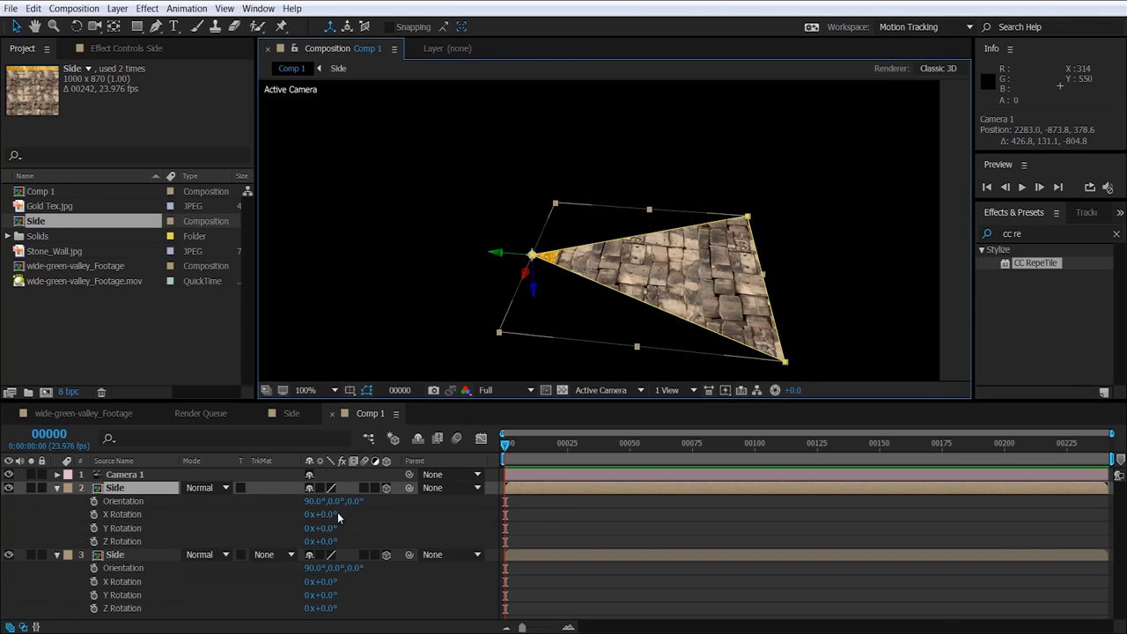
mouse_move(355, 502)
mouse_down()
mouse_move(382, 503)
mouse_move(358, 503)
mouse_up()
click(359, 502)
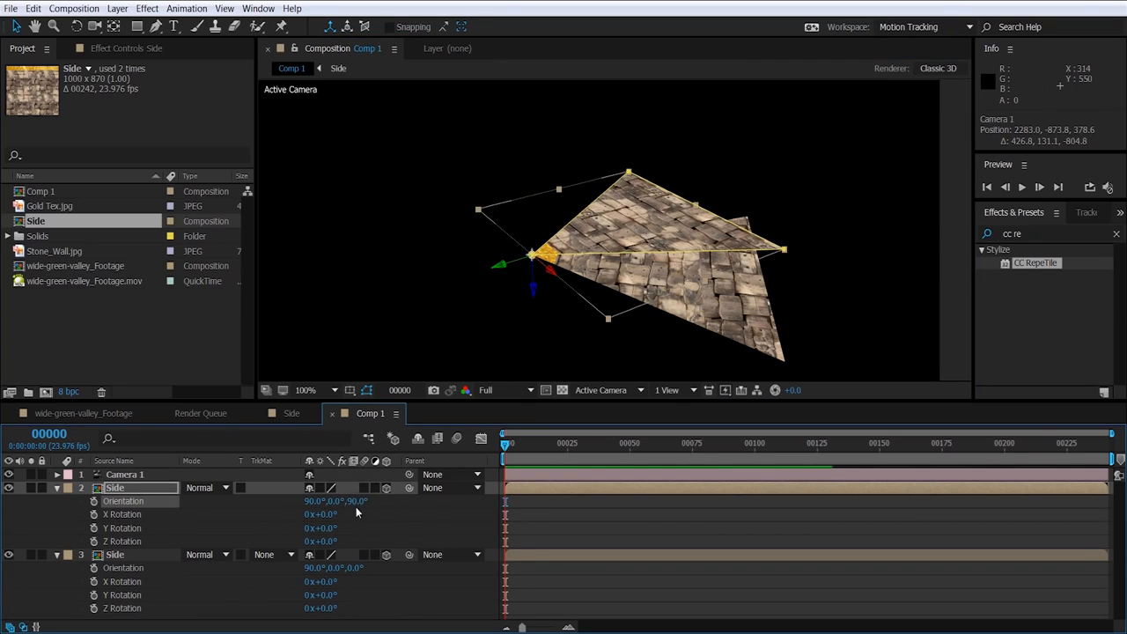
Step: Duplicate the newest Side layer and set the copy's Z orientation to 180°
key(ctrl+d)
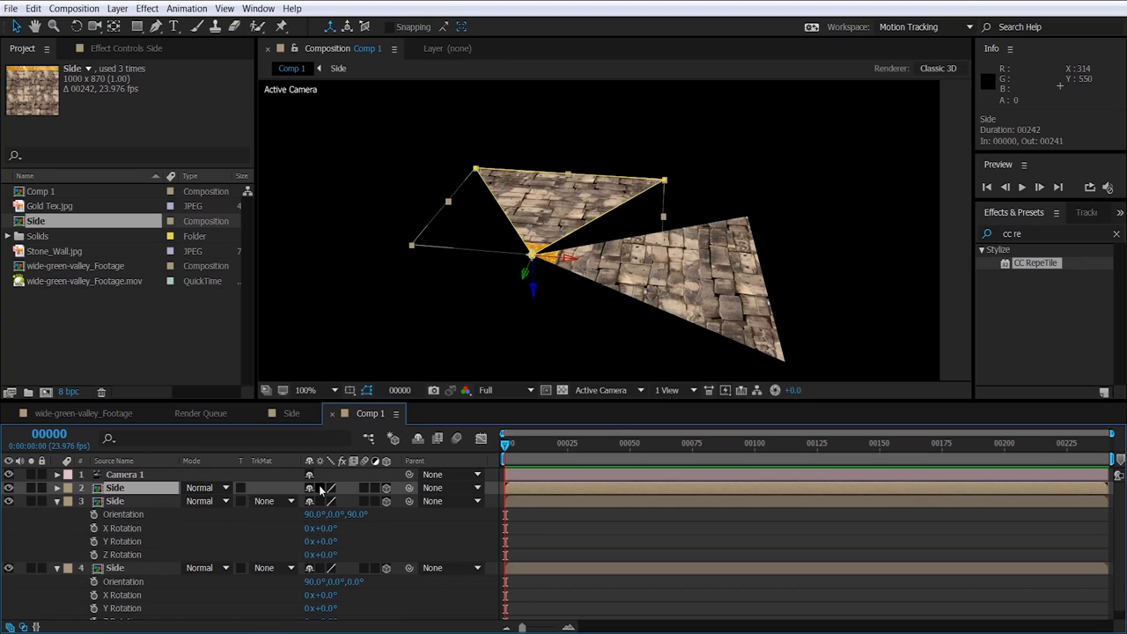
text(r)
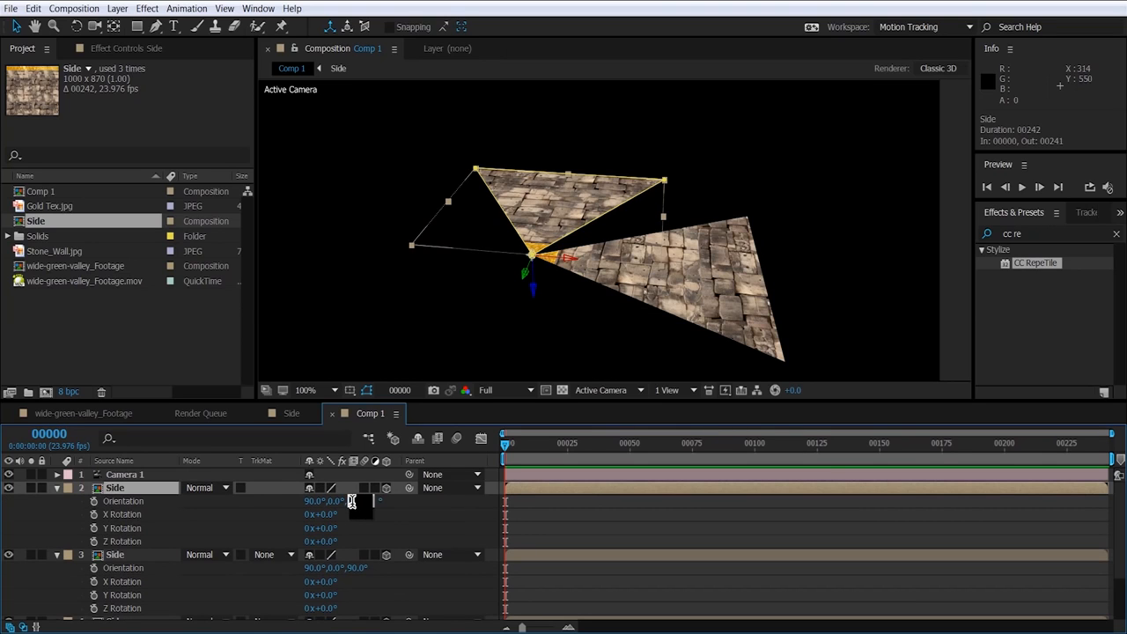
text(180)
click(188, 520)
Step: Duplicate the Side layer oriented at 180° and set the fourth side's Z orientation to 270°
click(122, 488)
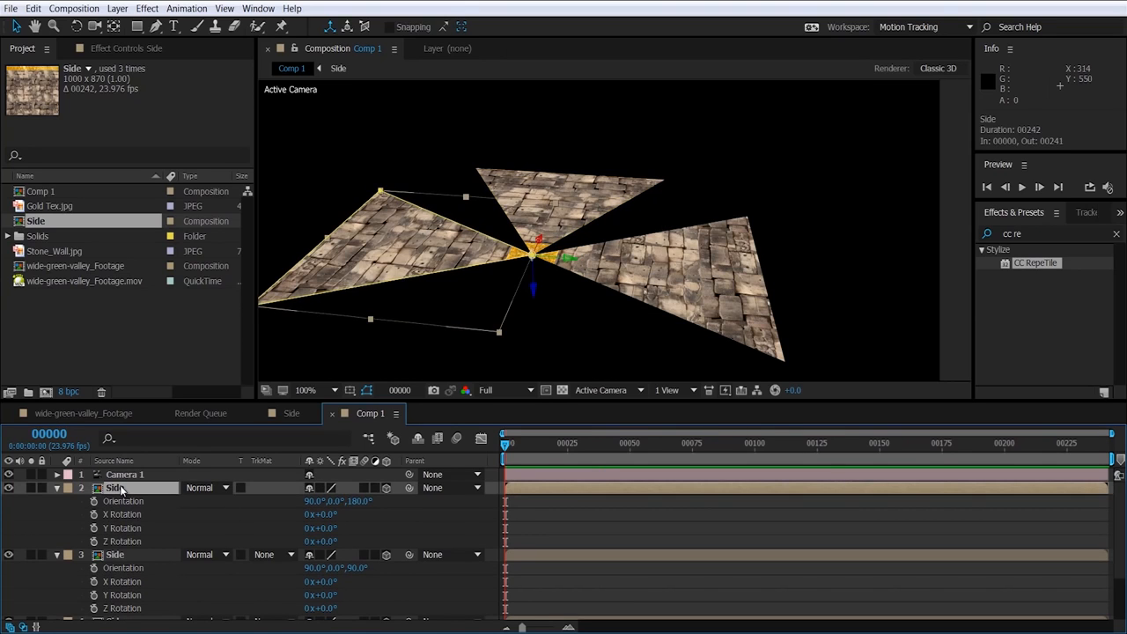
key(ctrl+d)
key(r)
click(357, 501)
text(270)
click(406, 533)
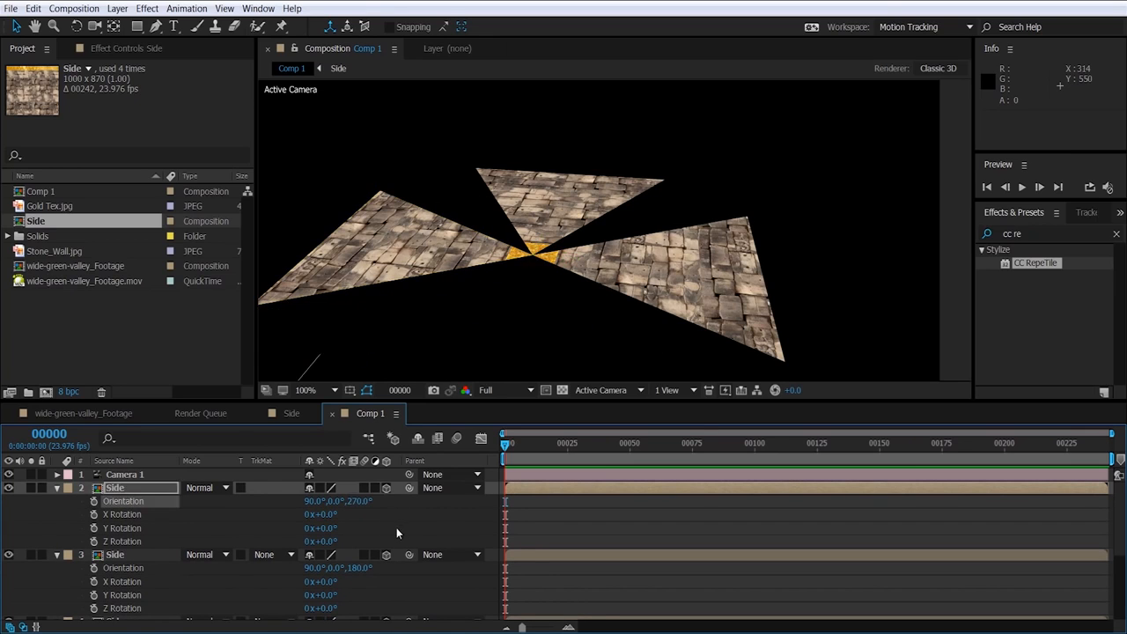
Step: Add a null object to Comp 1 and make it a 3D layer
scroll(576, 259, down, 2)
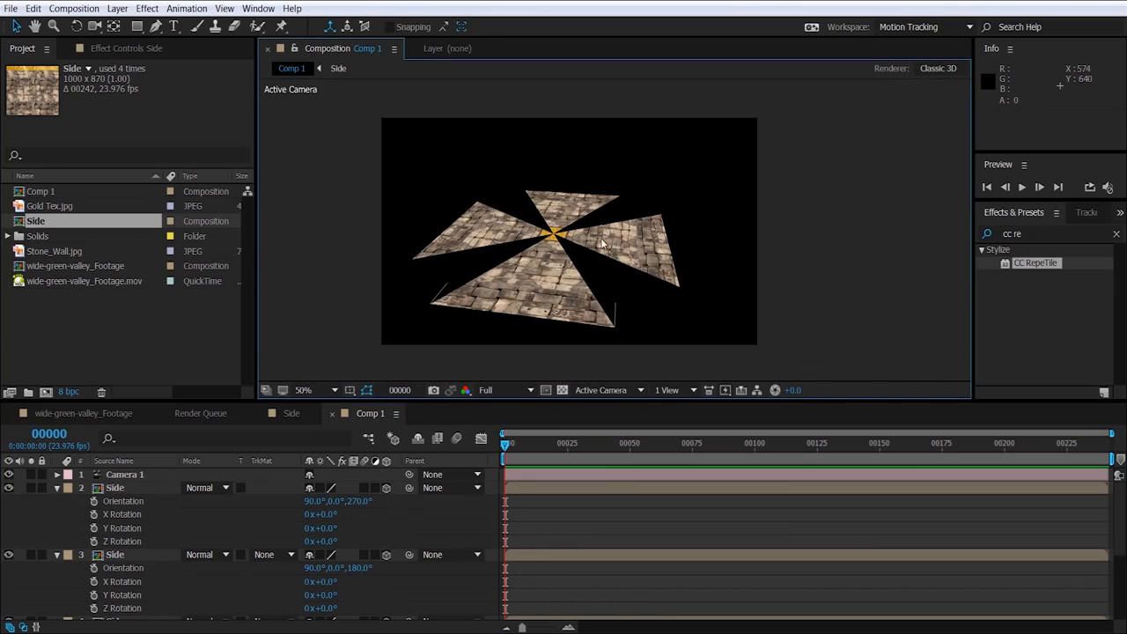
click(115, 7)
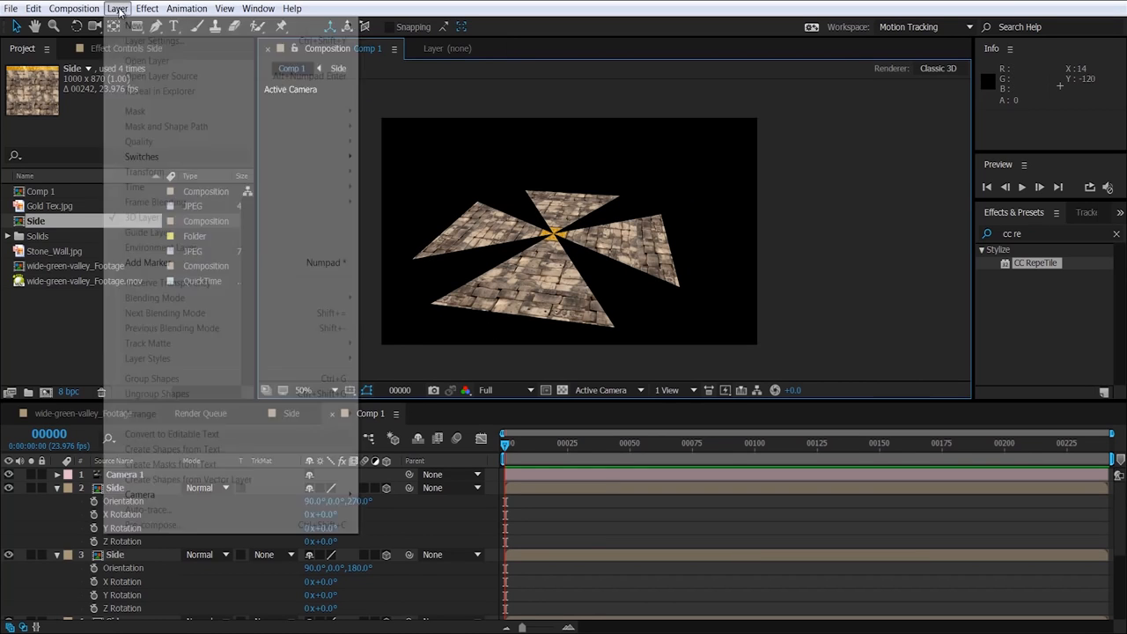
key(Escape)
click(115, 7)
mouse_move(264, 23)
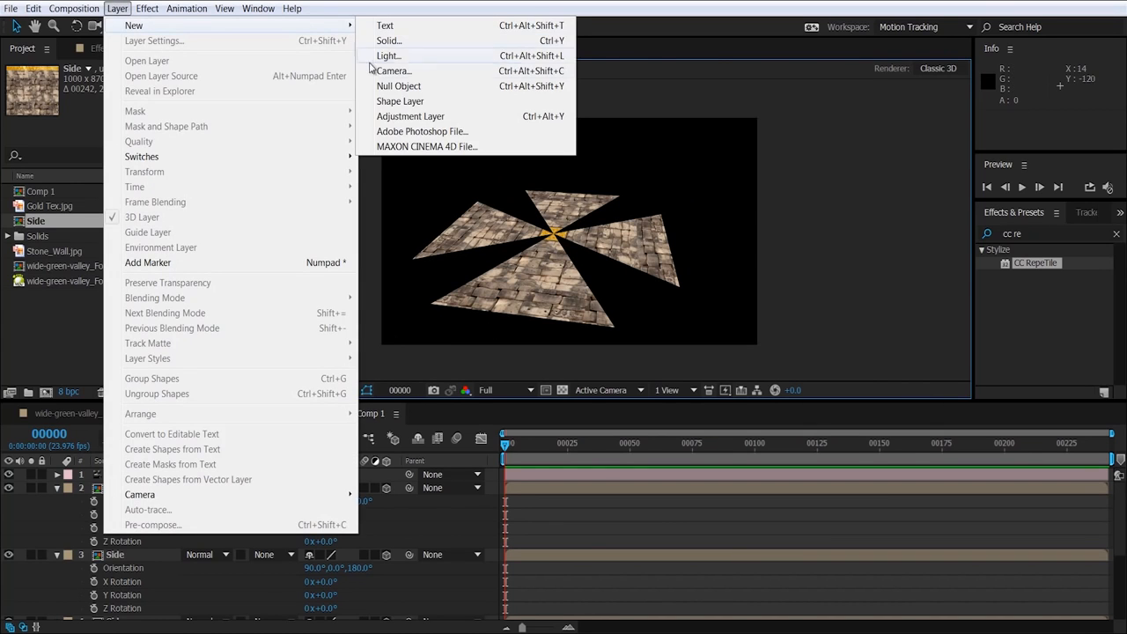
click(400, 85)
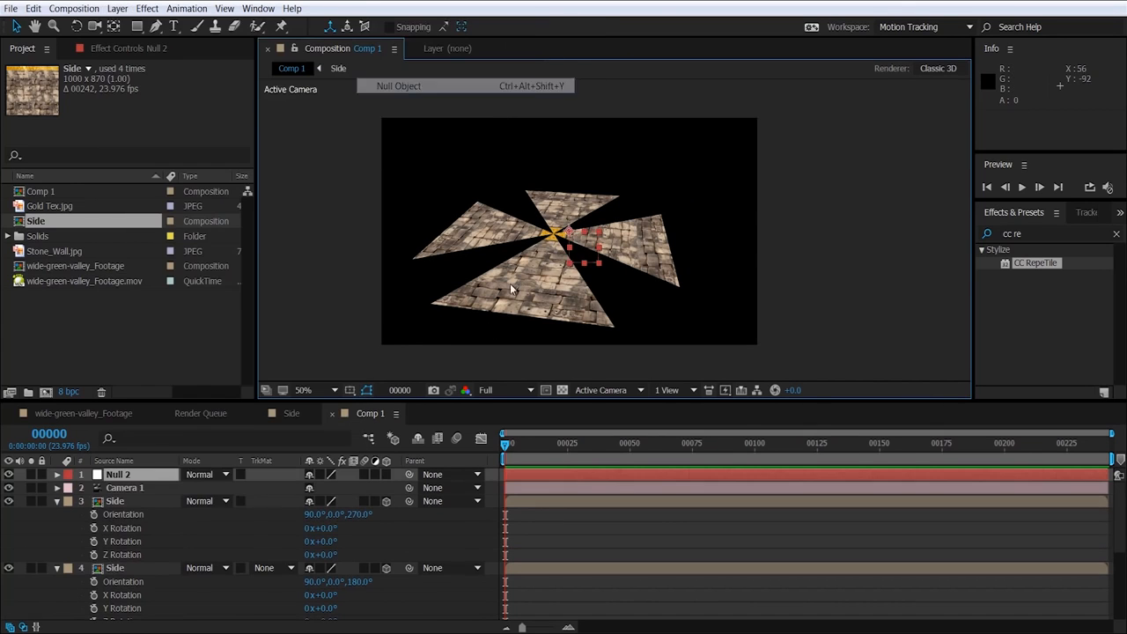
click(387, 475)
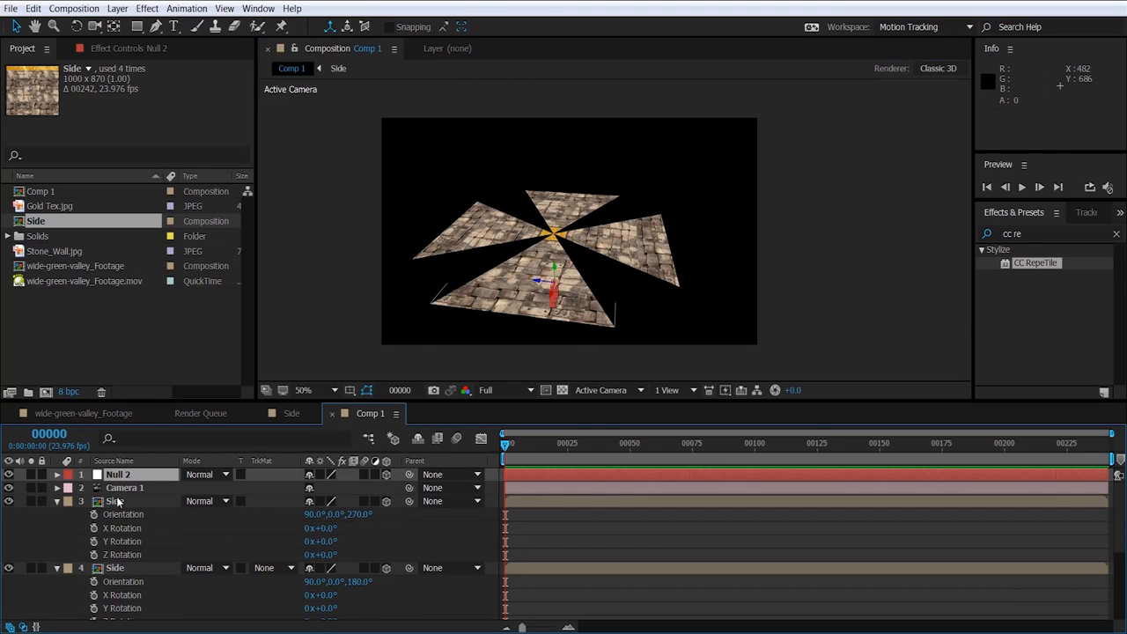
Step: Copy the topmost Side layer's position to Null 2 so the null sits at the shared tip of the triangles
click(120, 501)
key(p)
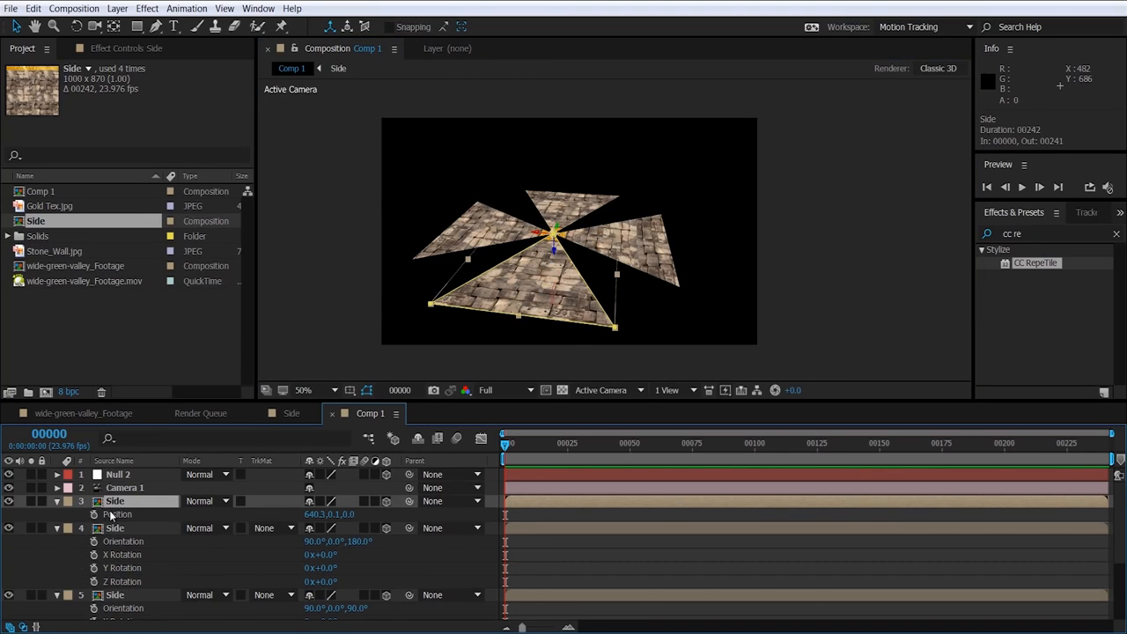
click(120, 515)
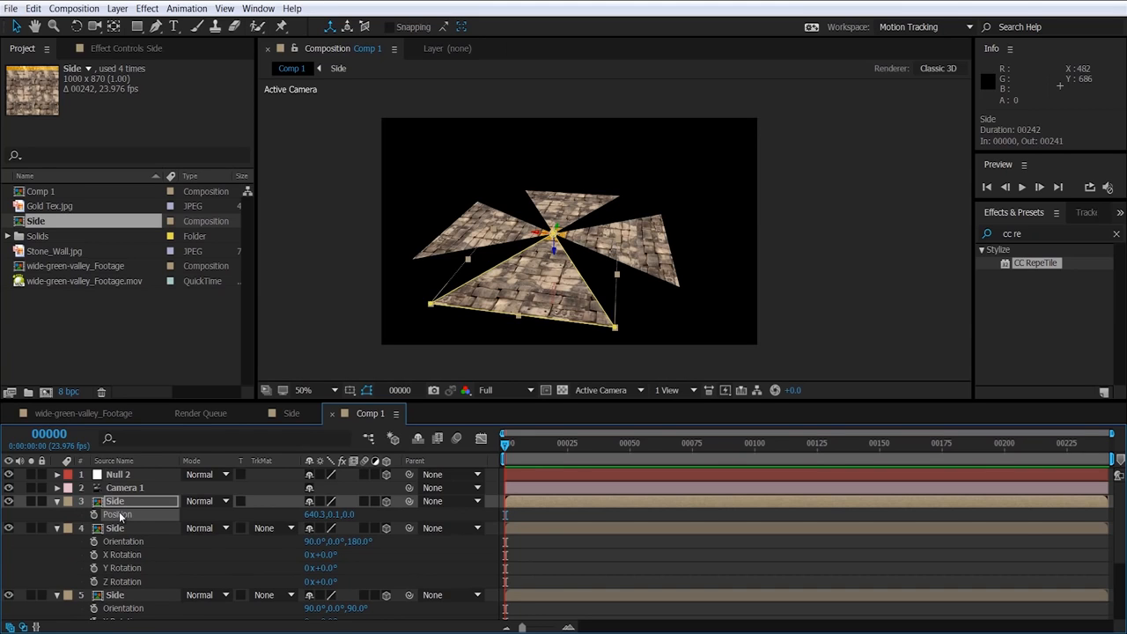
click(122, 475)
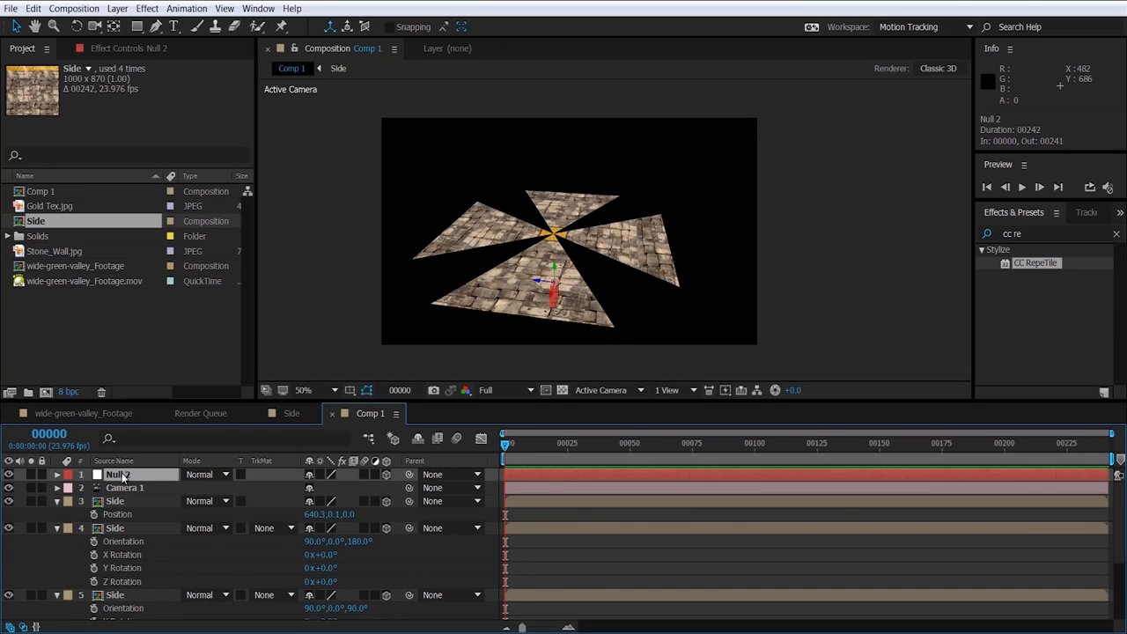
scroll(429, 259, up, 6)
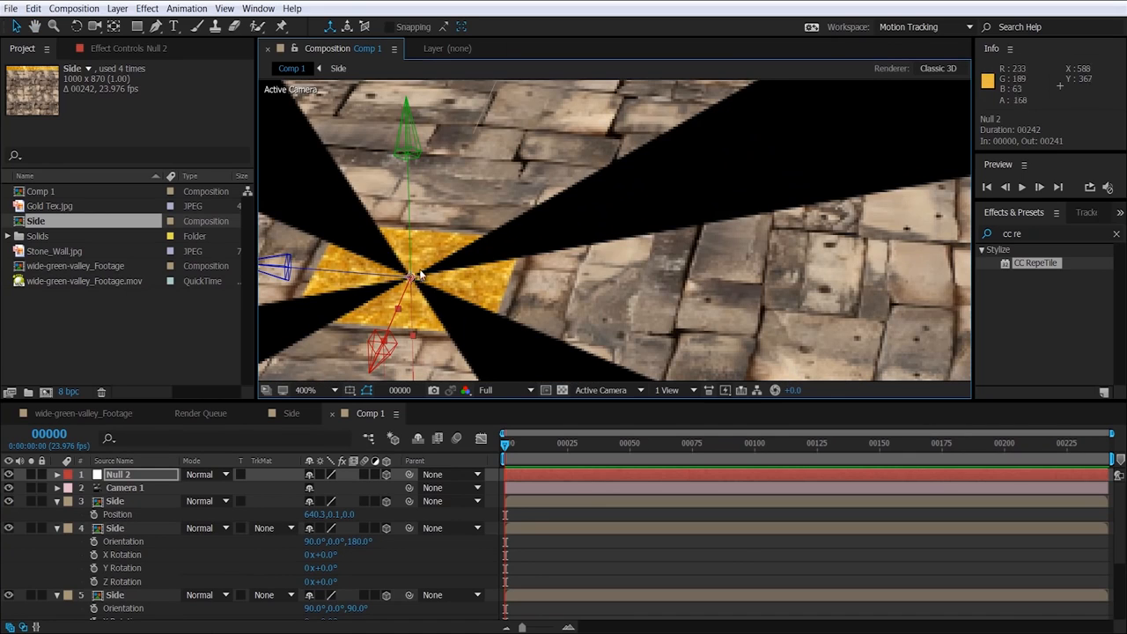
scroll(541, 211, down, 2)
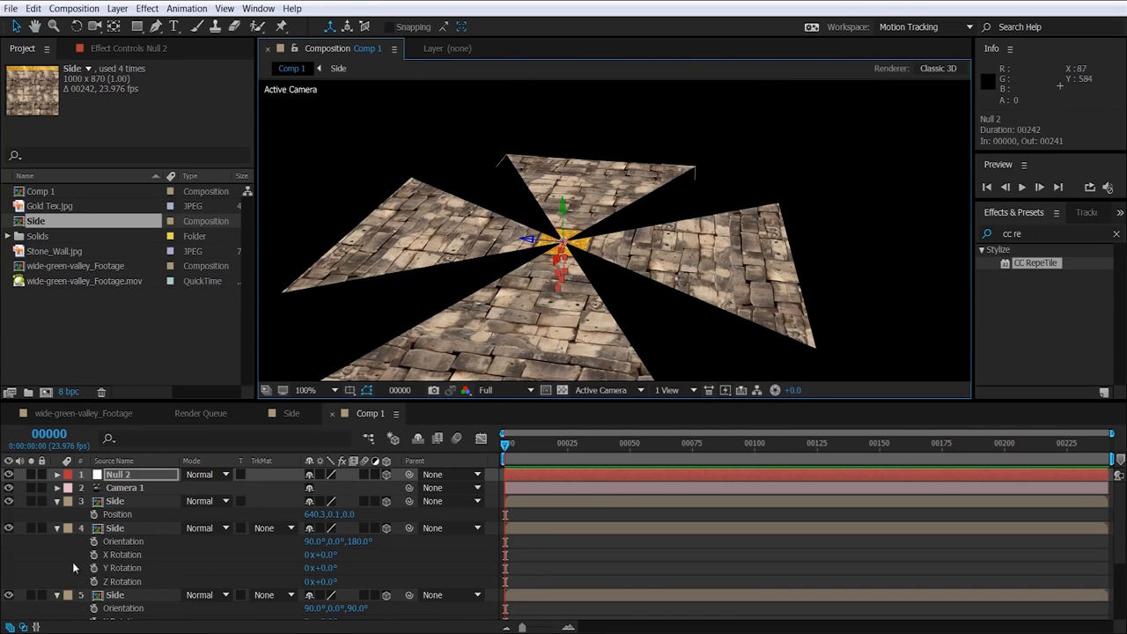
Step: Enlarge the timeline, reveal the rotation properties of all four Side layers and Null 2, and place Camera 1 above Null 2
drag(153, 403, 154, 168)
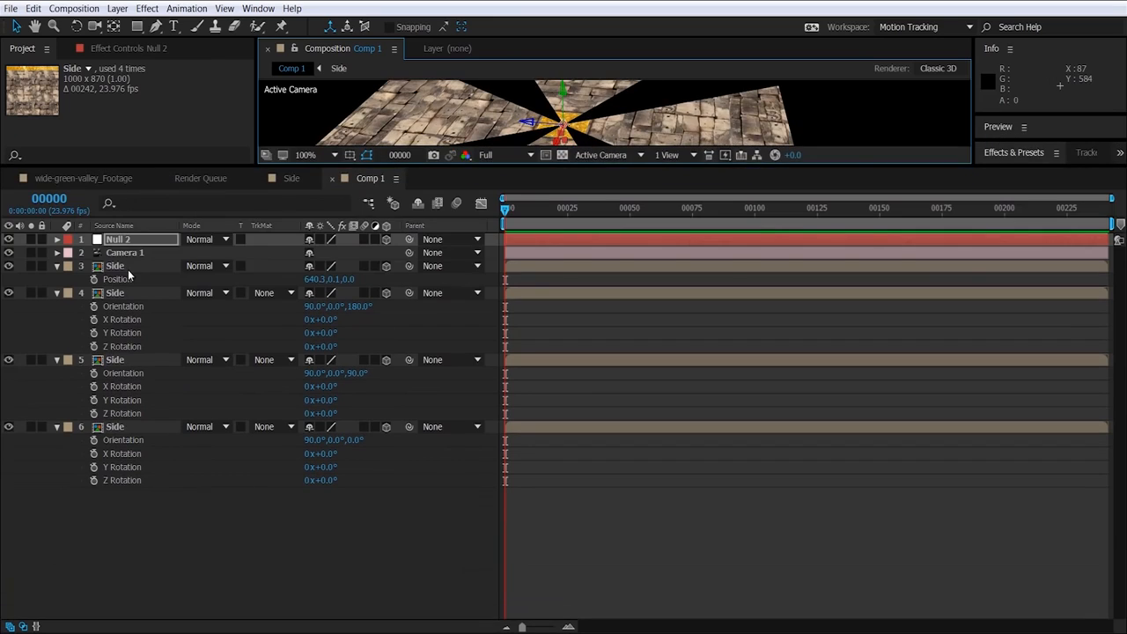
click(124, 267)
shift+click(124, 428)
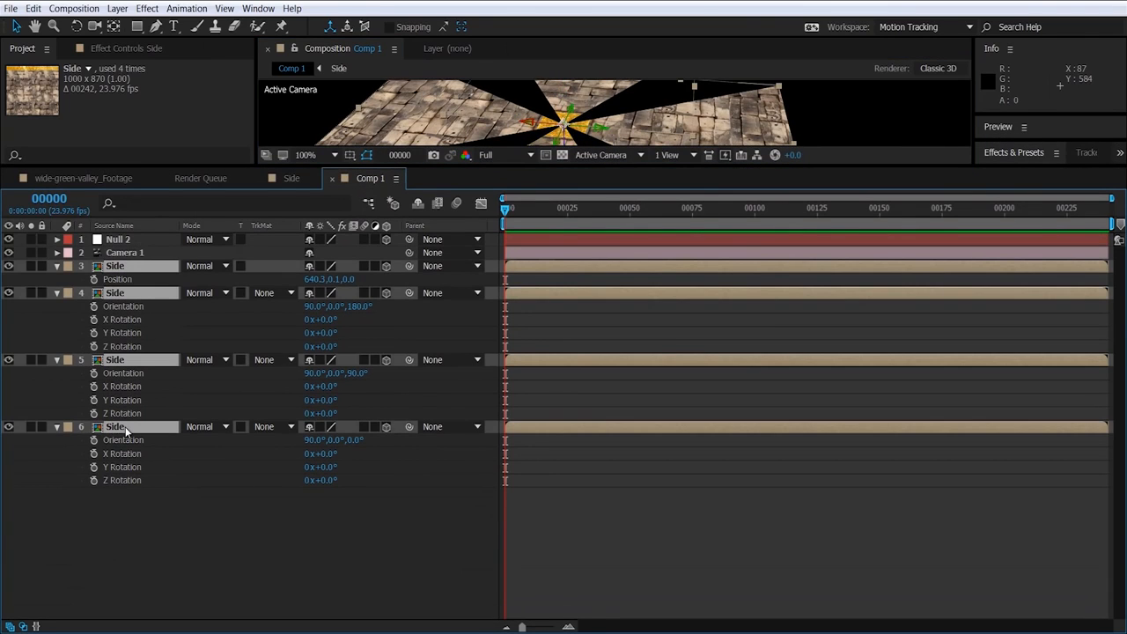
key(r)
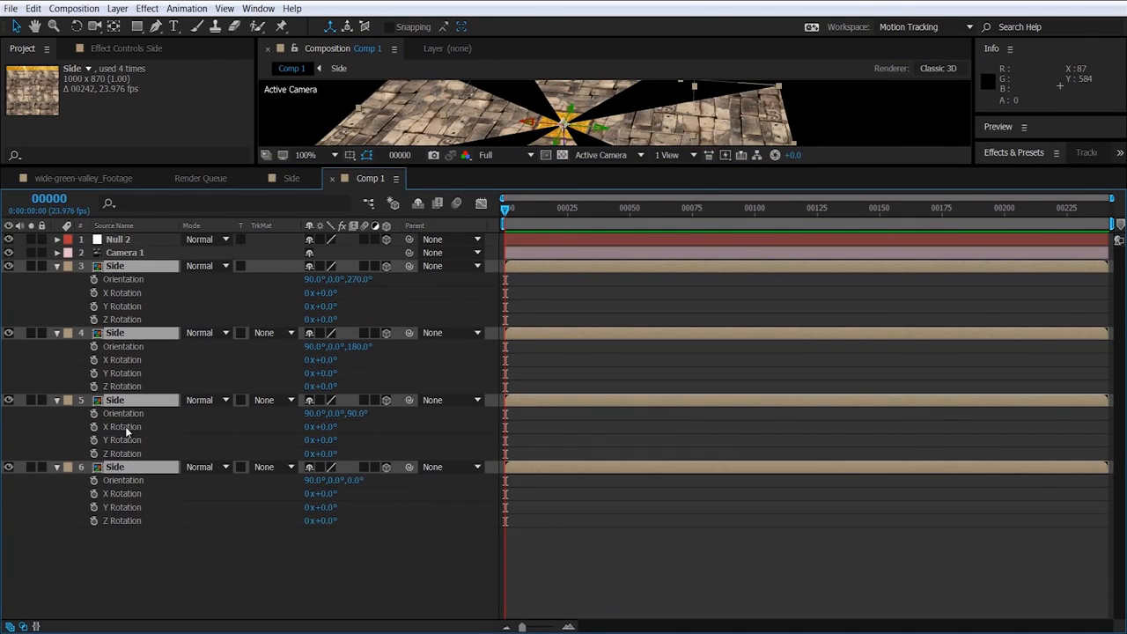
click(130, 240)
key(r)
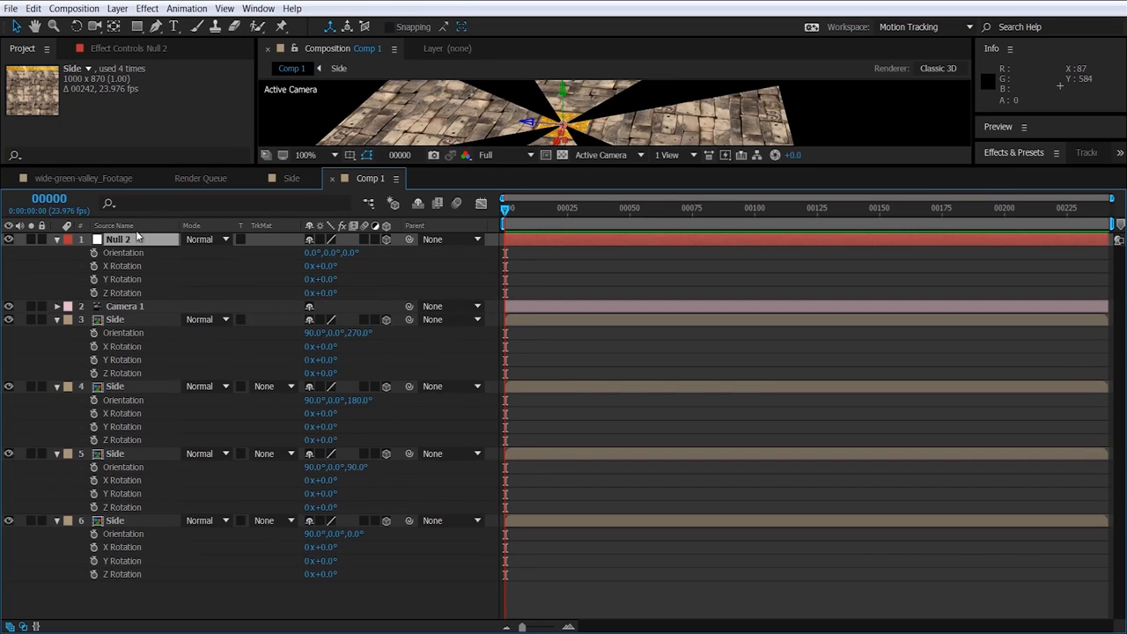
drag(129, 307, 134, 234)
Step: Link the X Rotation of all four Side layers to Null 2's X Rotation with expressions
click(114, 319)
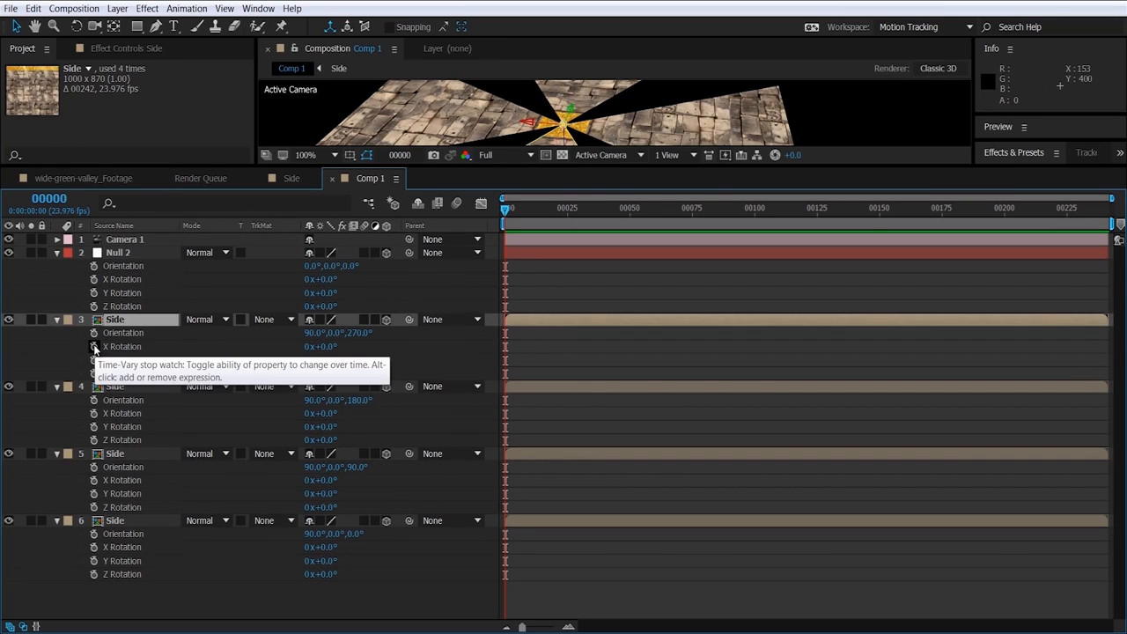
alt+click(94, 346)
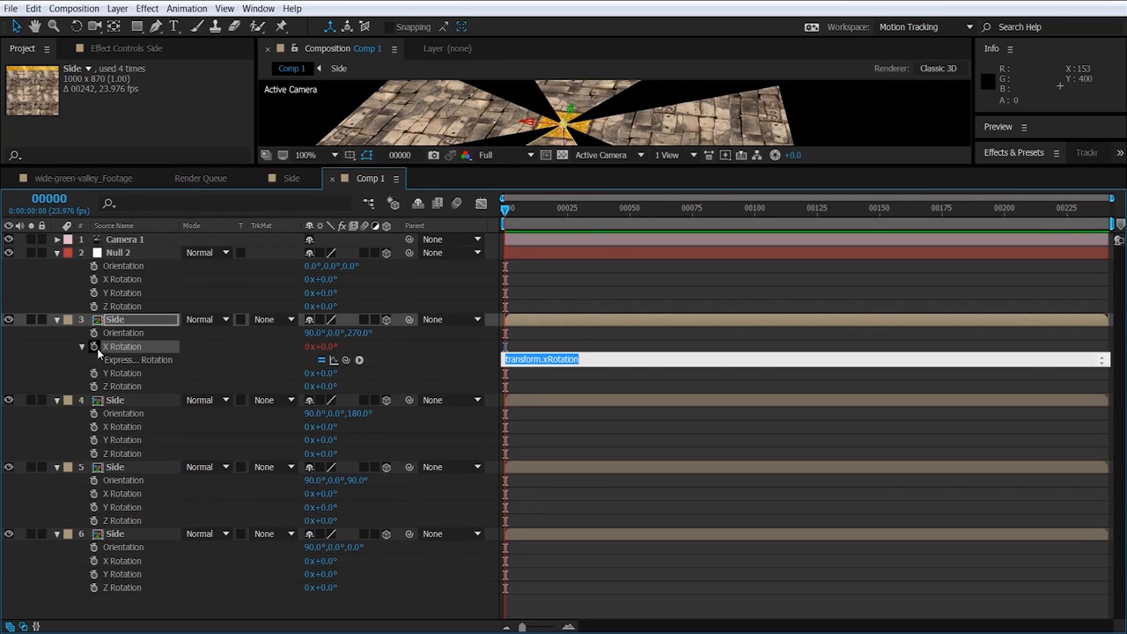
drag(345, 359, 109, 281)
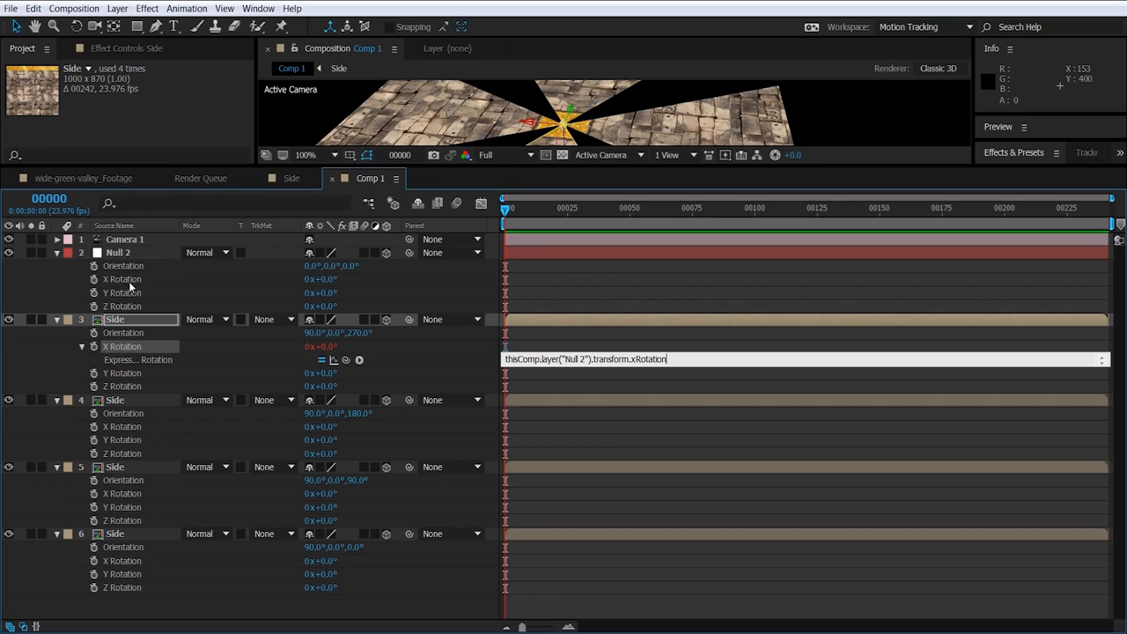
alt+click(94, 426)
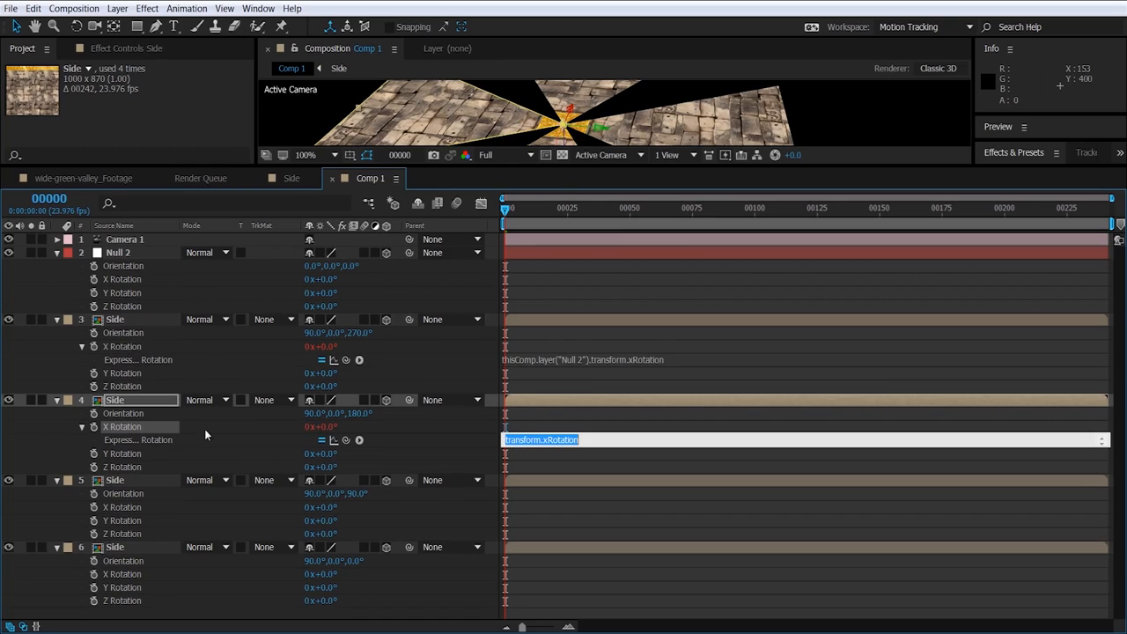
drag(345, 440, 121, 279)
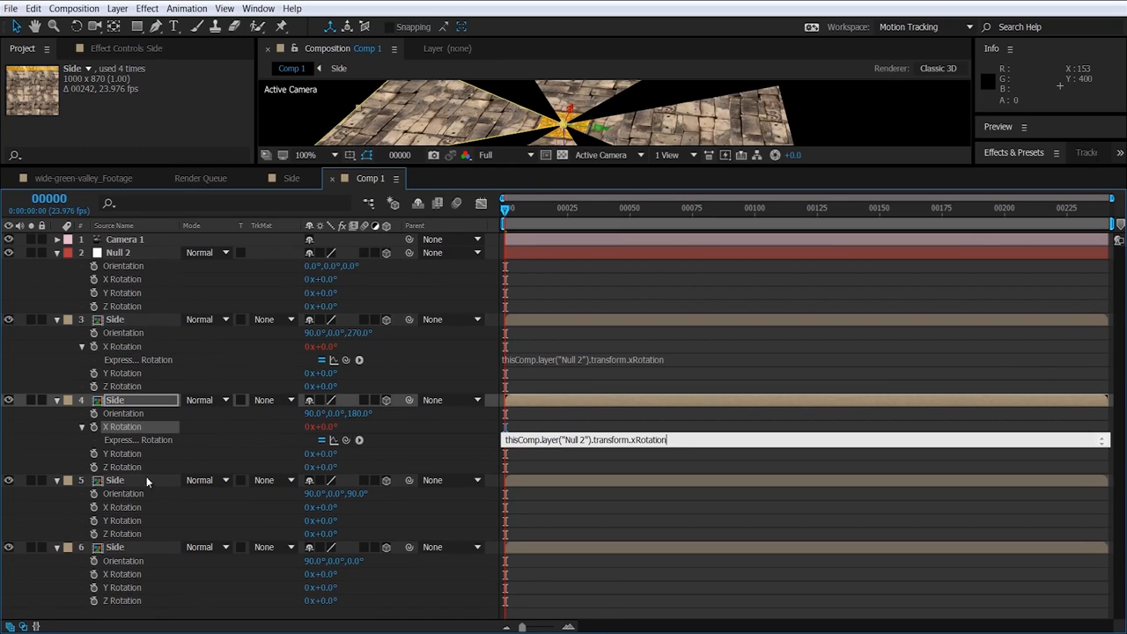
alt+click(94, 507)
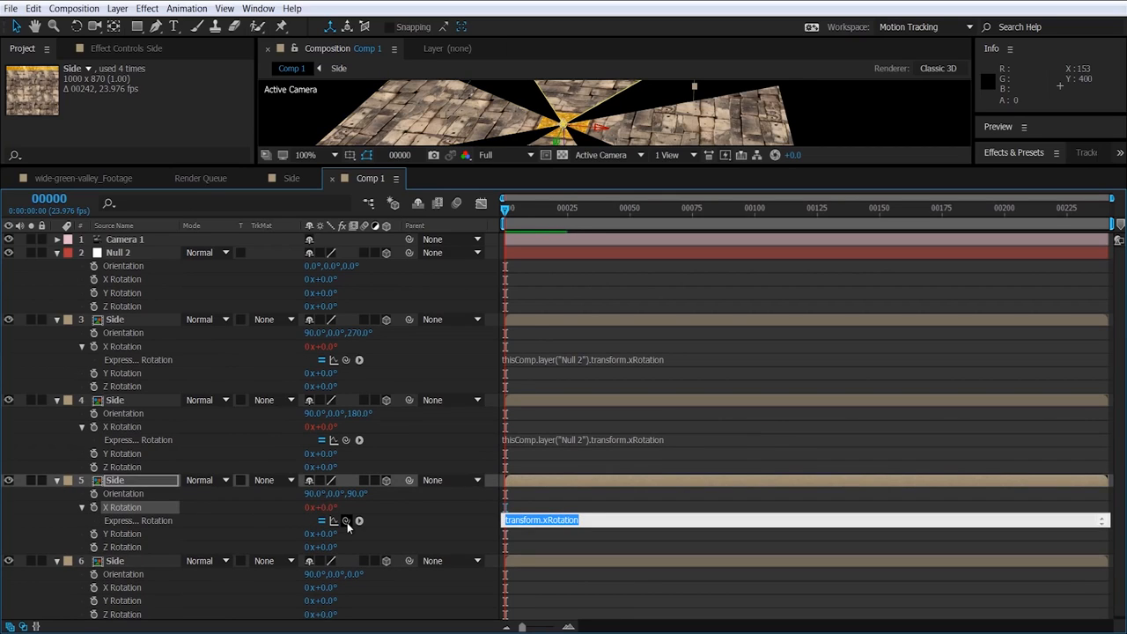
drag(143, 343, 122, 279)
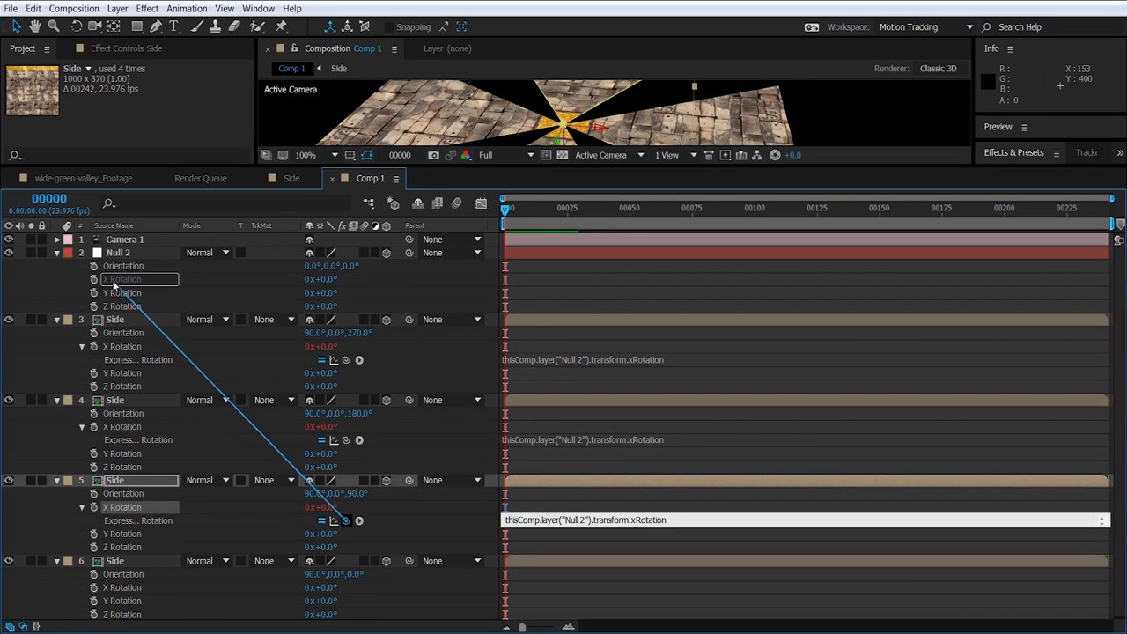
alt+click(94, 588)
drag(346, 602, 109, 282)
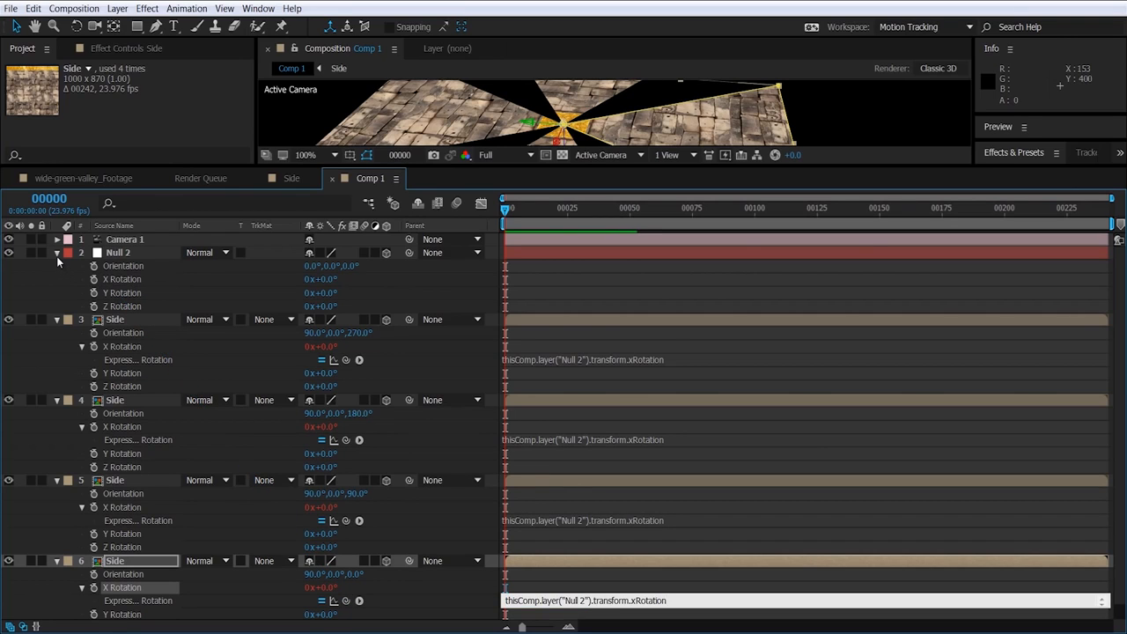
Step: Collapse the properties of Null 2 and all four Side layers, and restore the enlarged composition view
click(57, 252)
click(58, 266)
click(57, 279)
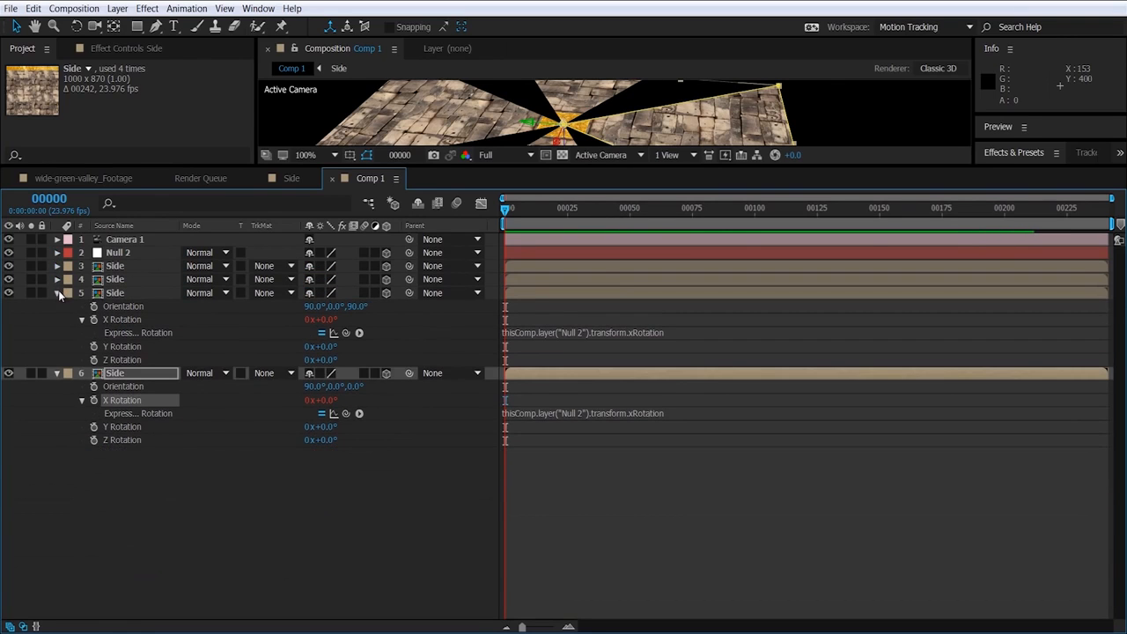
click(58, 292)
click(57, 307)
drag(506, 168, 504, 408)
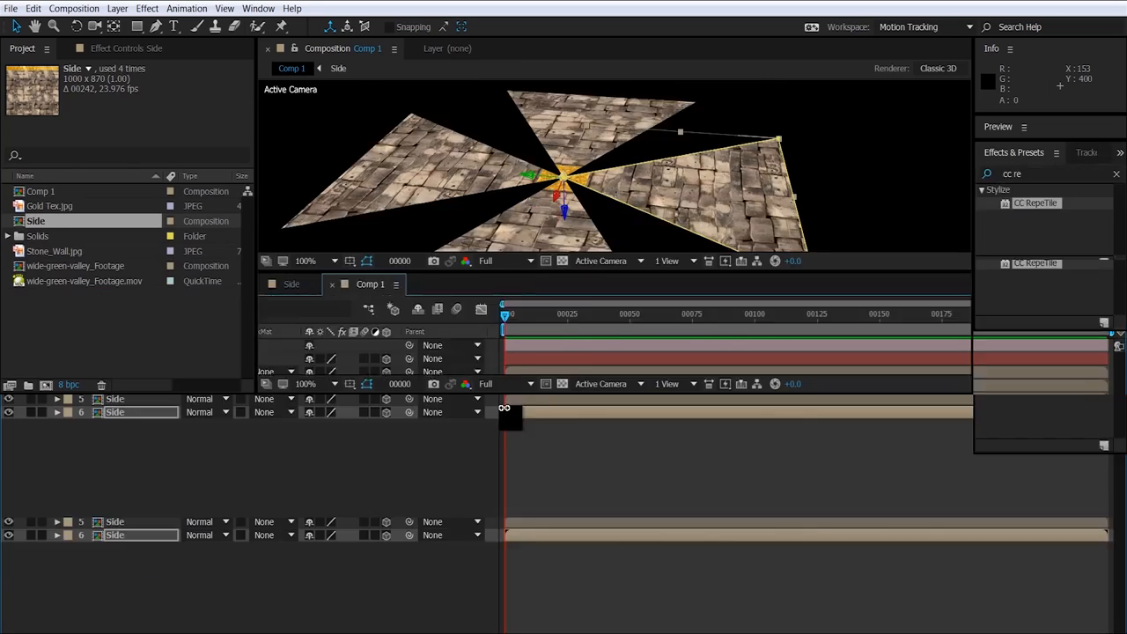
click(184, 581)
Step: Set Null 2's X Rotation to -54.9° so the four Side layers fold into a pyramid with closed edges
click(115, 495)
key(r)
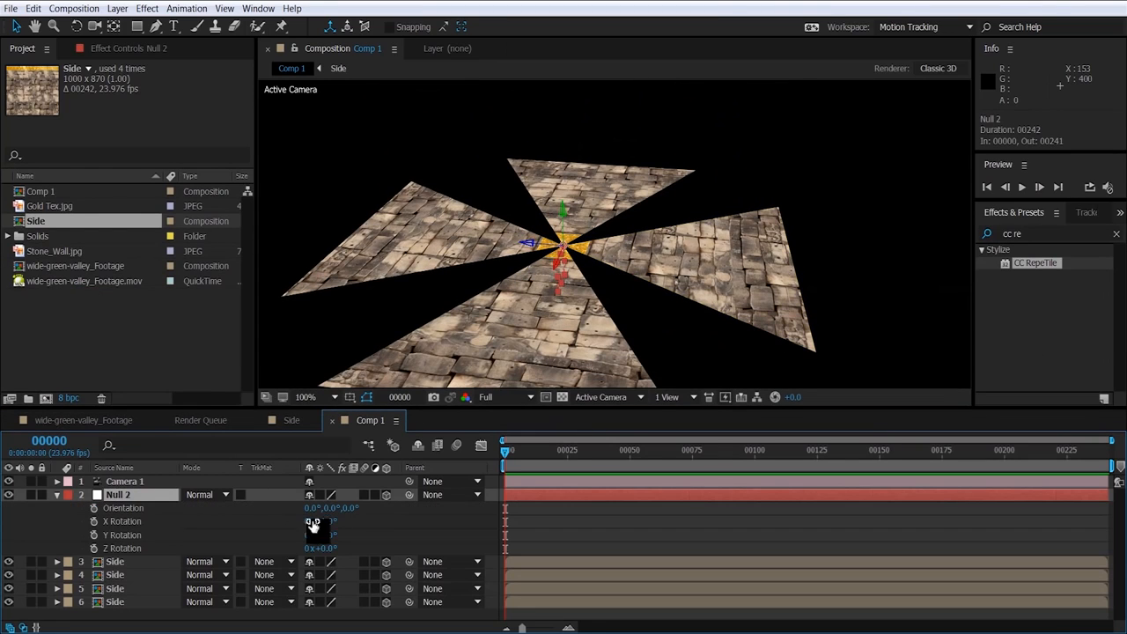
drag(316, 522, 276, 518)
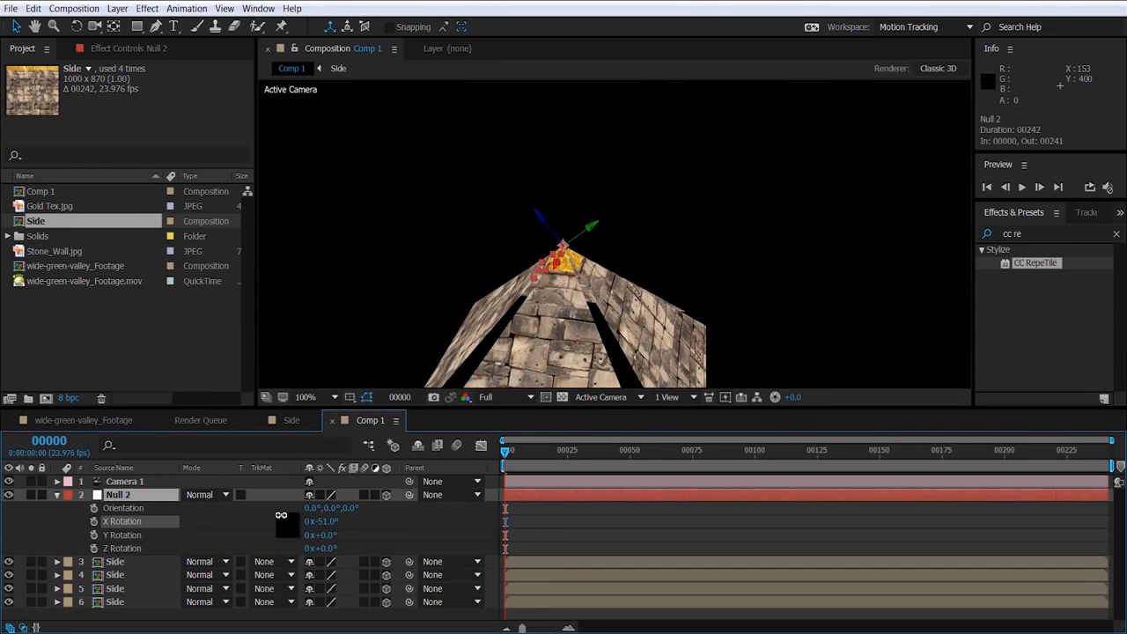
click(95, 29)
drag(548, 182, 574, 267)
scroll(573, 267, down, 1)
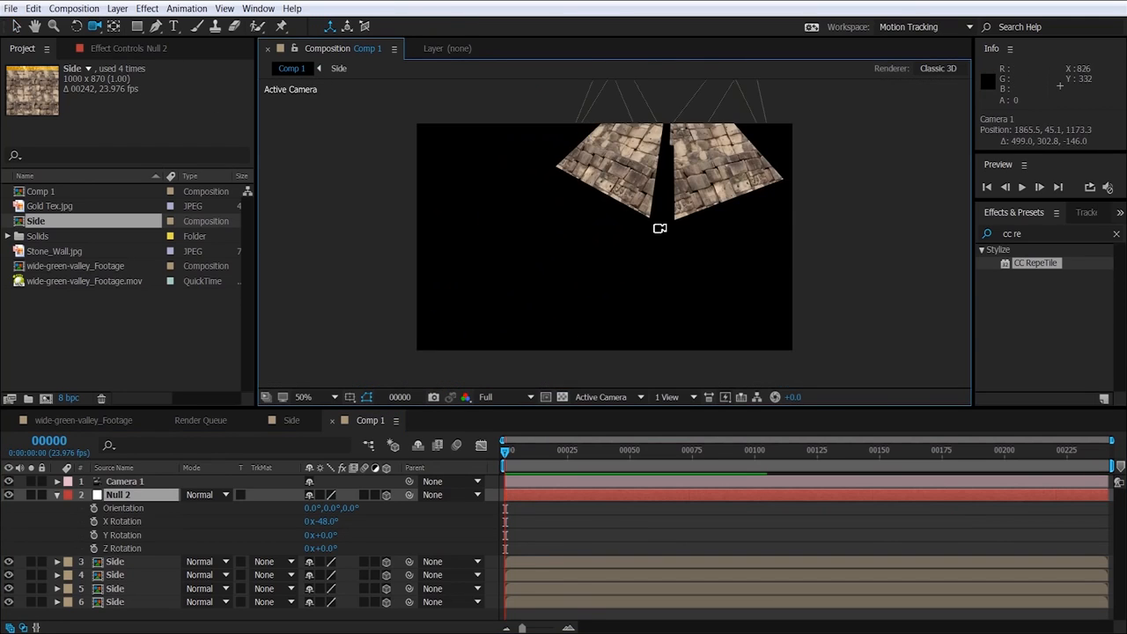
drag(659, 228, 605, 222)
mouse_move(325, 521)
mouse_down()
mouse_move(268, 522)
mouse_move(331, 527)
mouse_up()
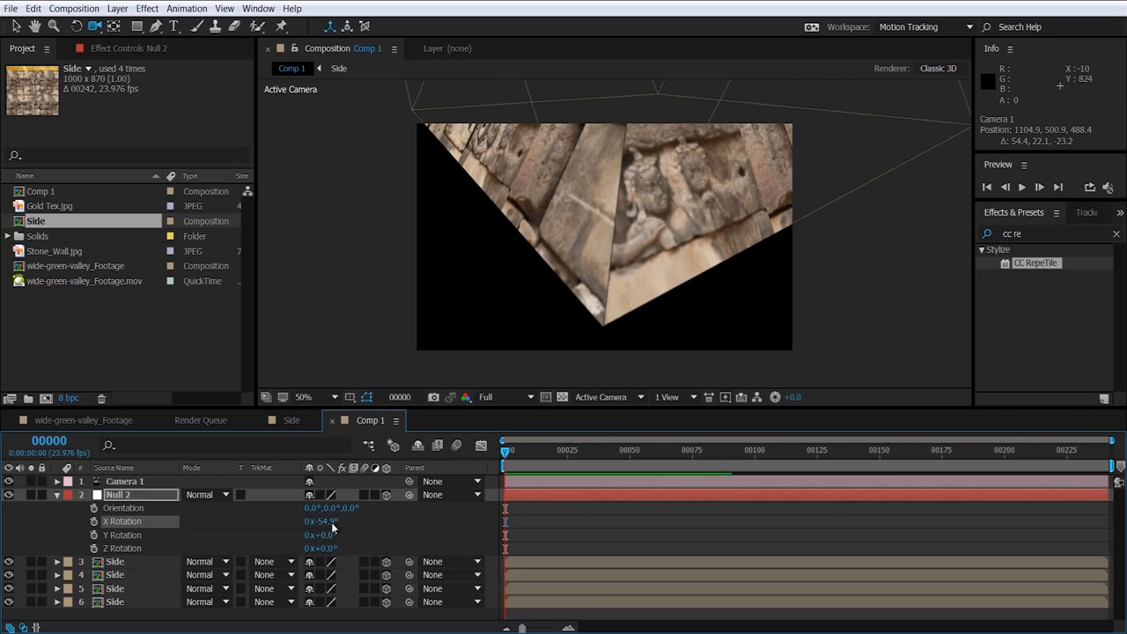
click(14, 26)
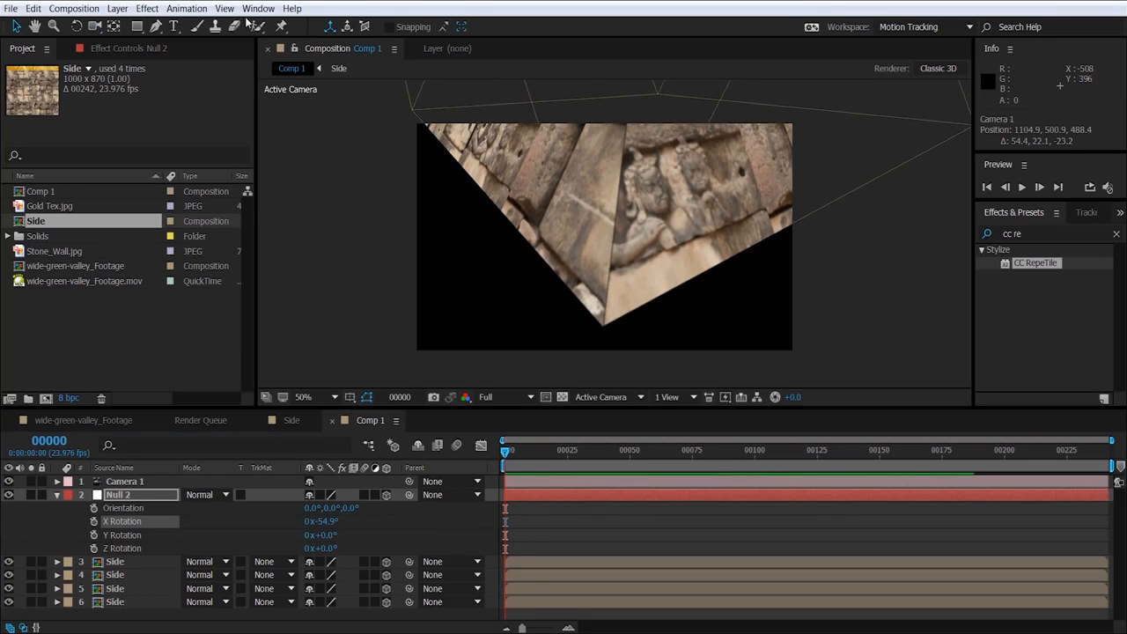
click(94, 27)
drag(609, 206, 563, 211)
Step: Create a 500 by 500 px black solid named Floor in Comp 1
click(124, 10)
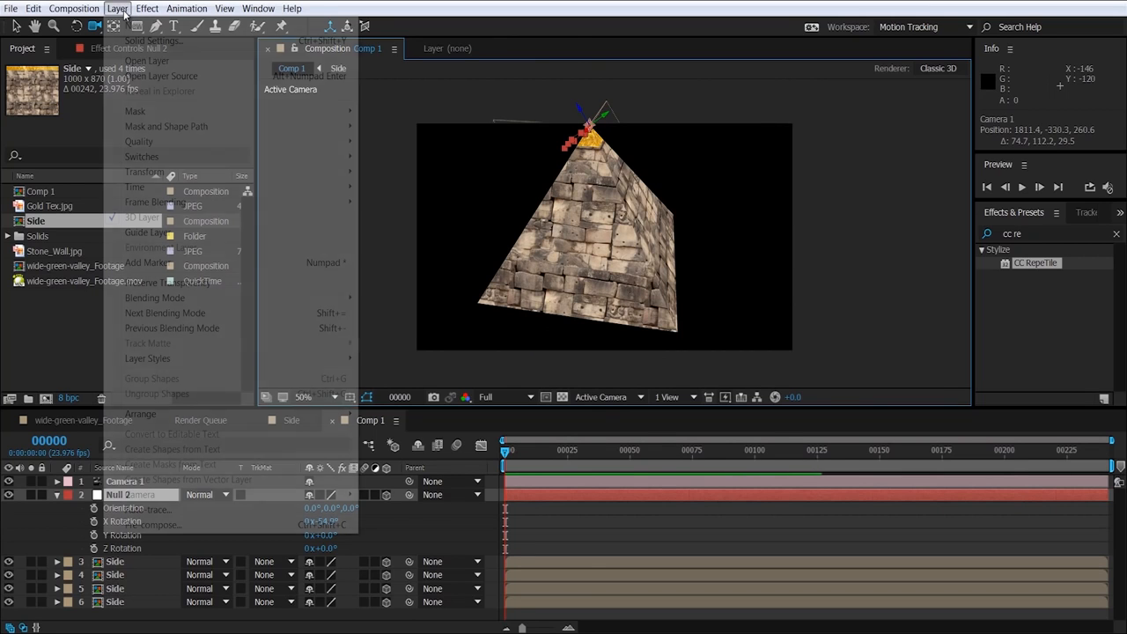
mouse_move(134, 25)
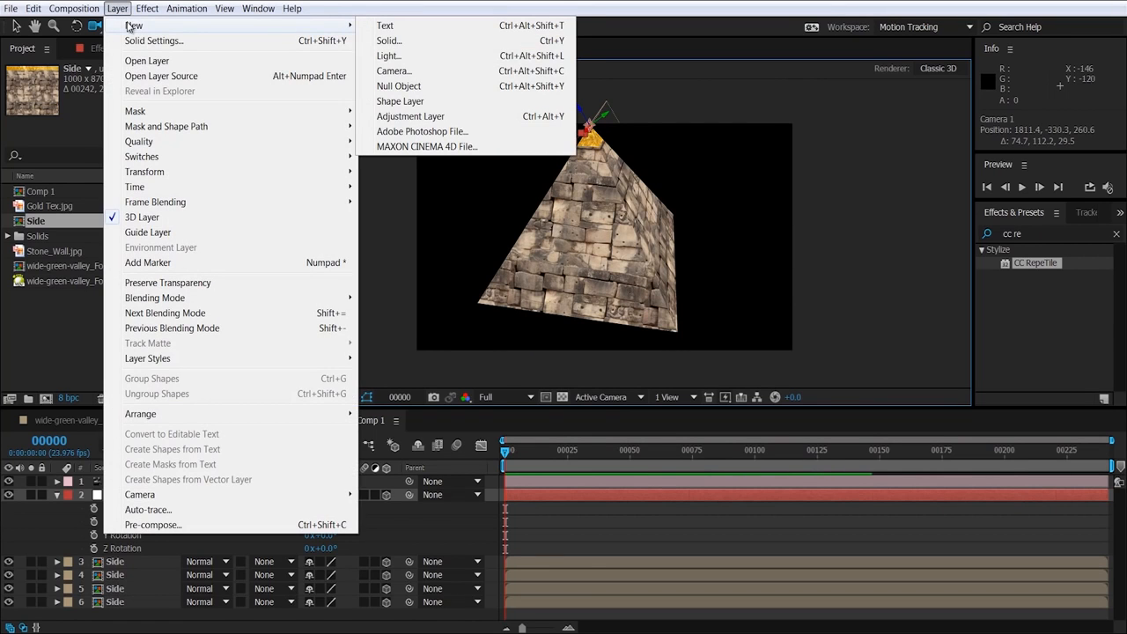
click(390, 44)
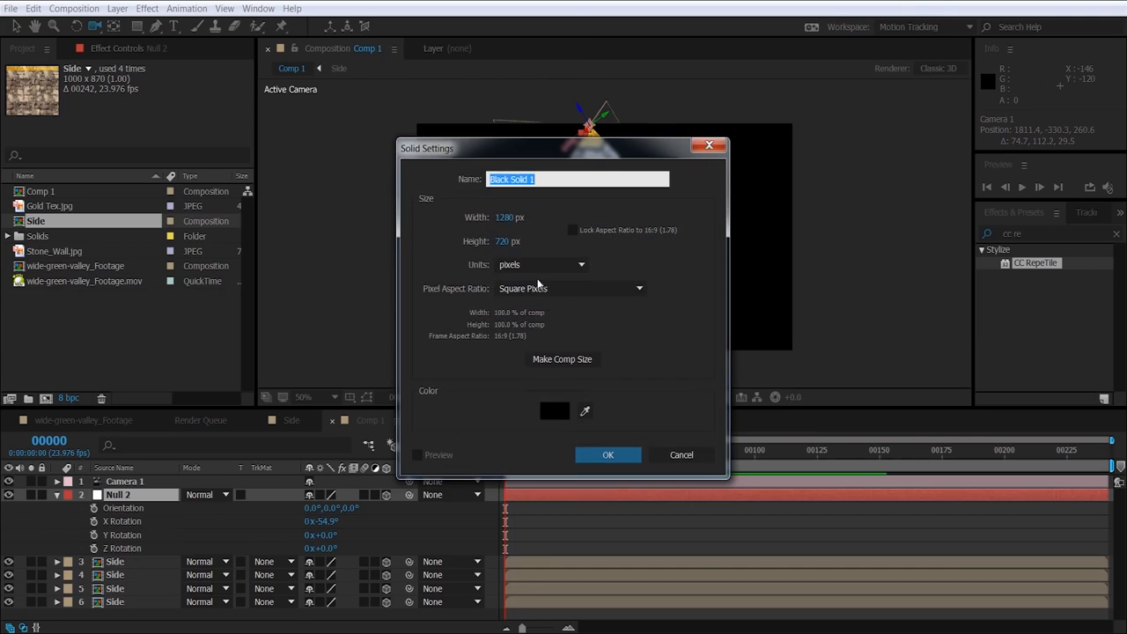
click(502, 217)
text(500)
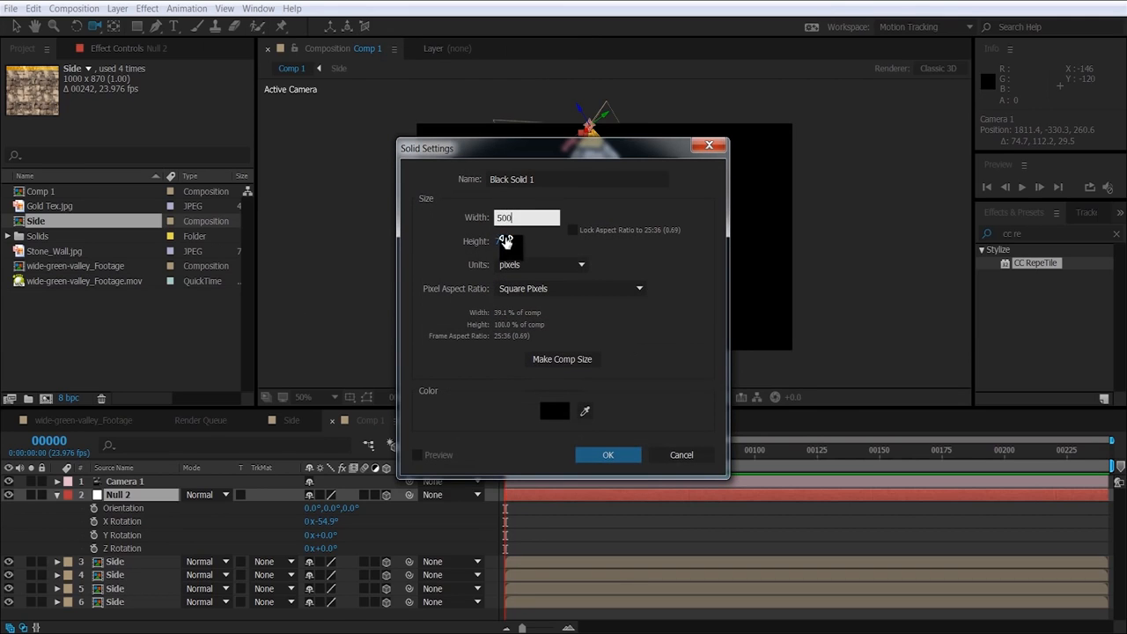
click(503, 240)
text(500)
click(560, 179)
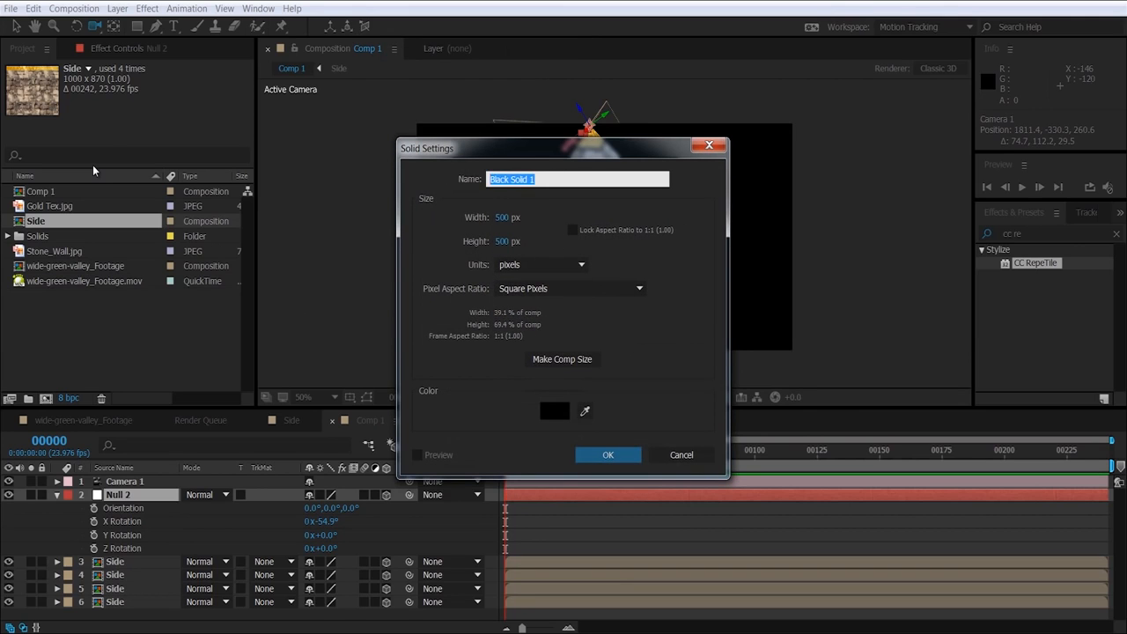
text(Floor)
key(Return)
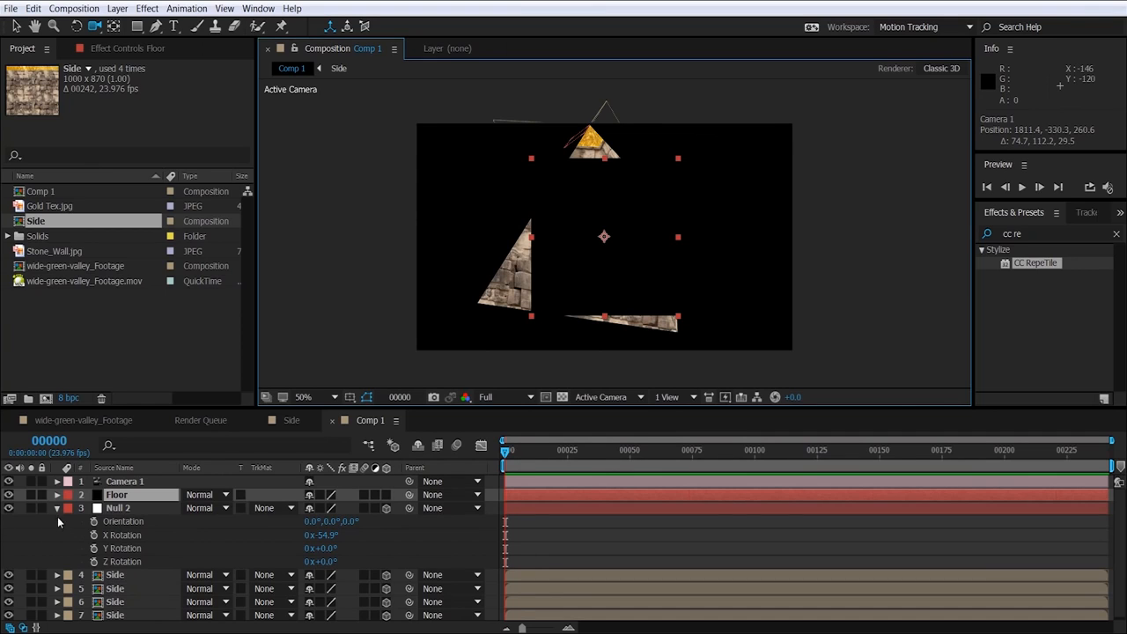
Step: Make the Floor layer 3D and set its X orientation to 90° so it lies flat
click(57, 508)
click(387, 494)
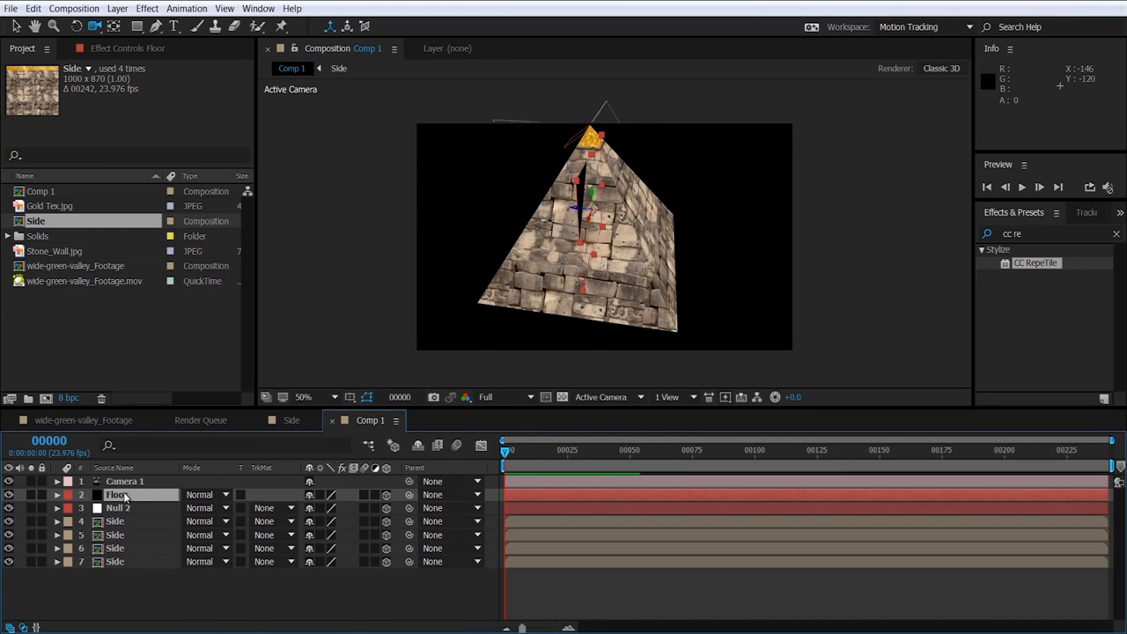
key(r)
drag(308, 510, 314, 514)
click(315, 509)
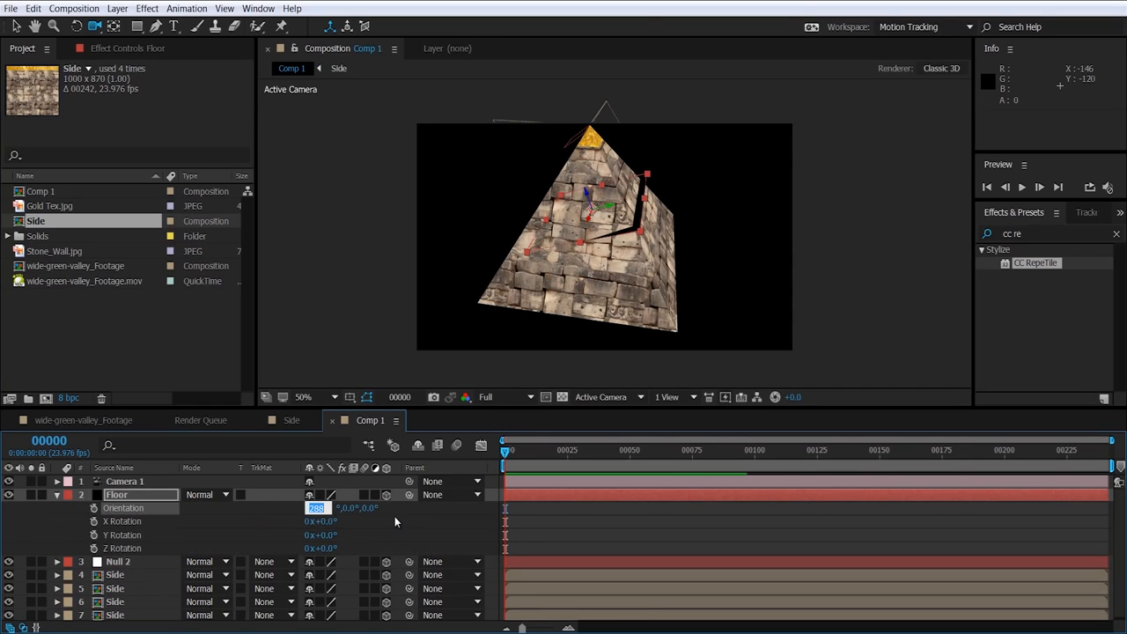
text(90)
key(Return)
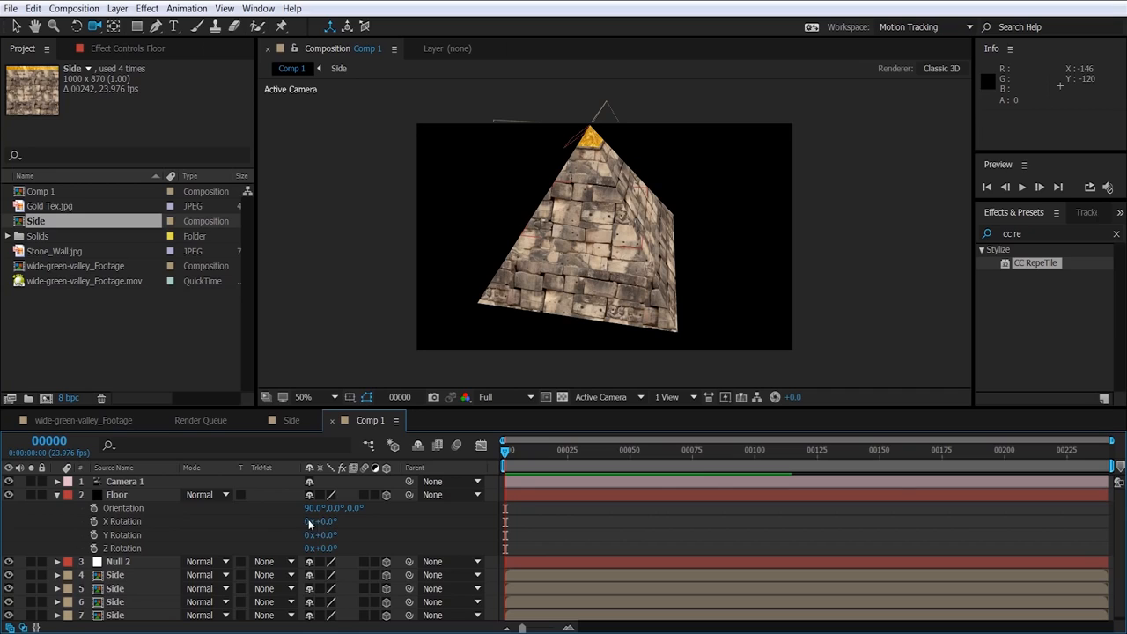
Step: Scale the Floor layer up to 176% and turn on the transparency grid
click(124, 497)
key(s)
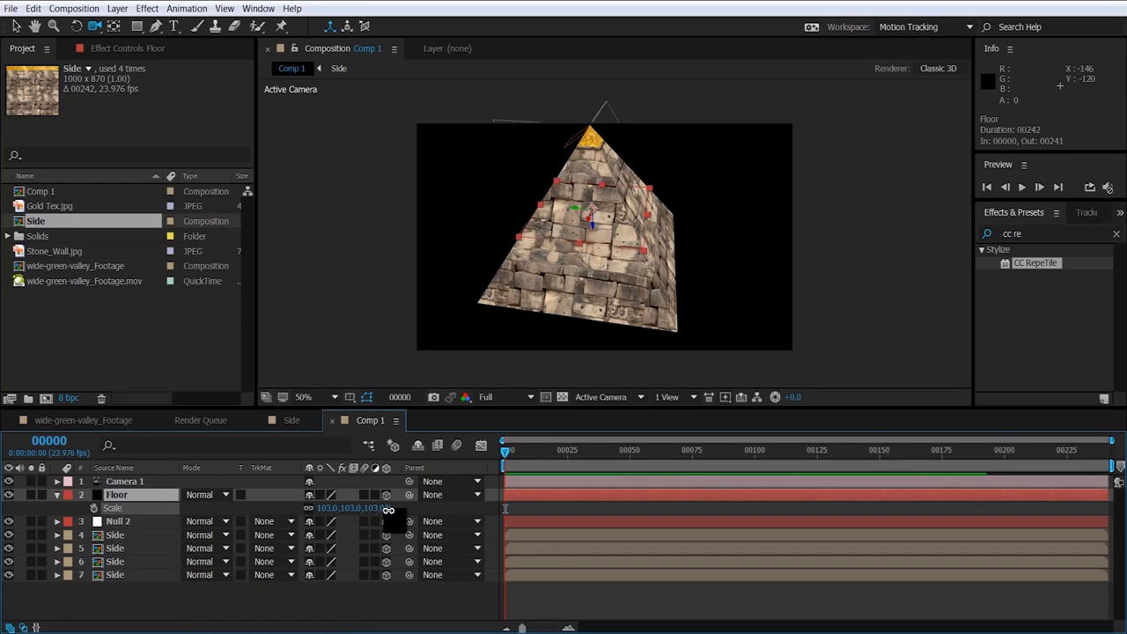
drag(324, 509, 412, 508)
click(562, 397)
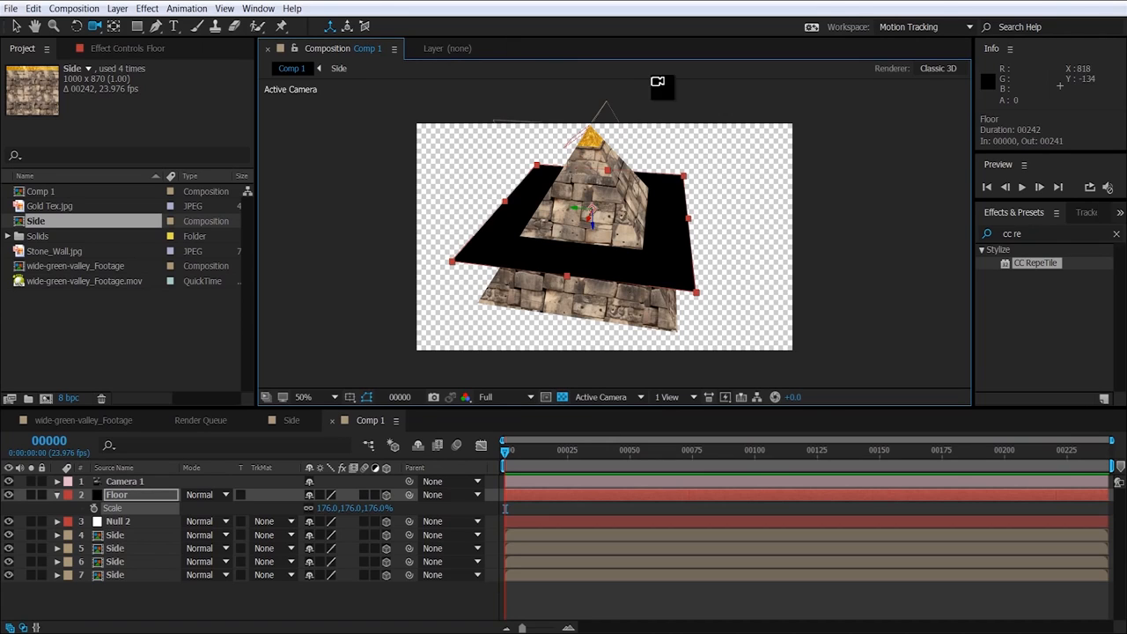
Step: Lower the Floor to the pyramid's base at Y position 585.3 and set its scale to 165.3% to match the base edges
click(16, 26)
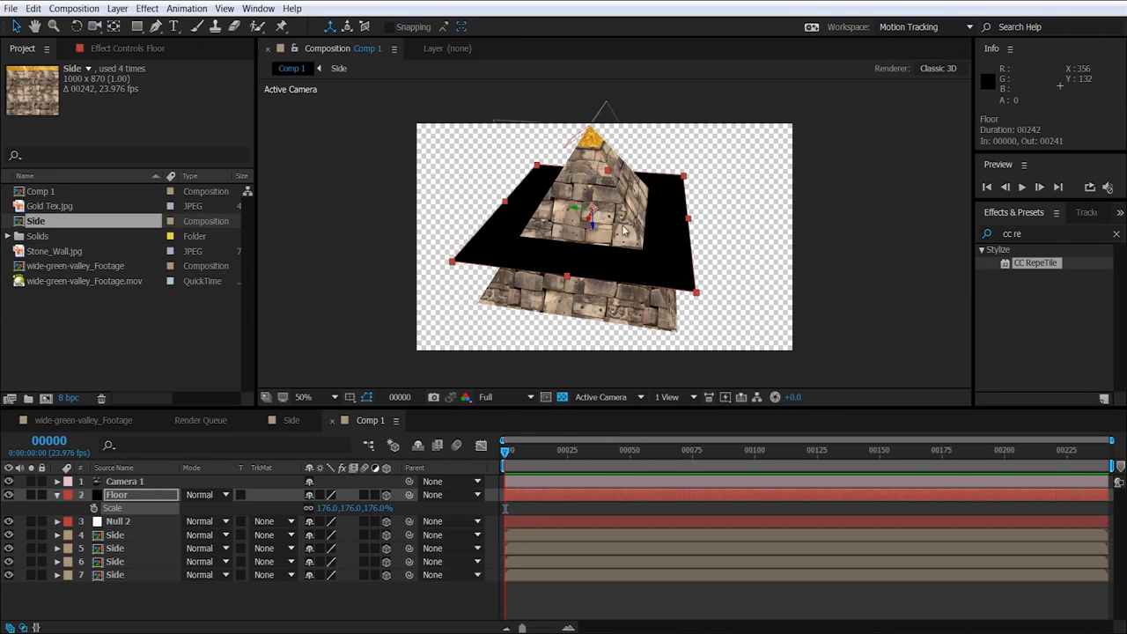
drag(594, 223, 591, 302)
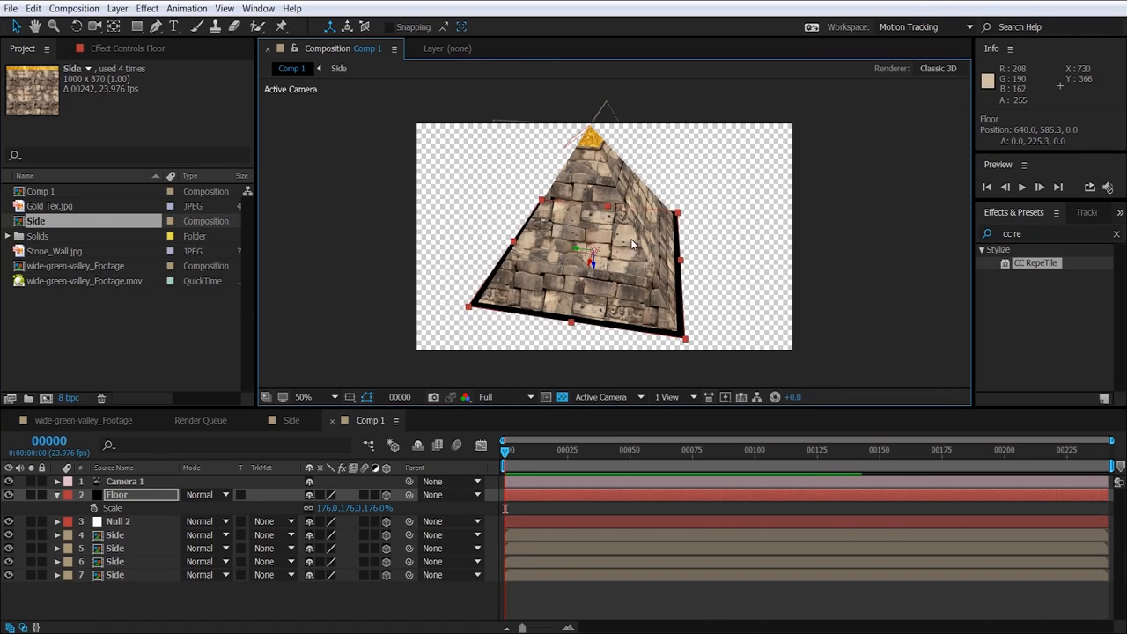
scroll(631, 244, up, 1)
drag(631, 244, 597, 172)
drag(383, 511, 304, 510)
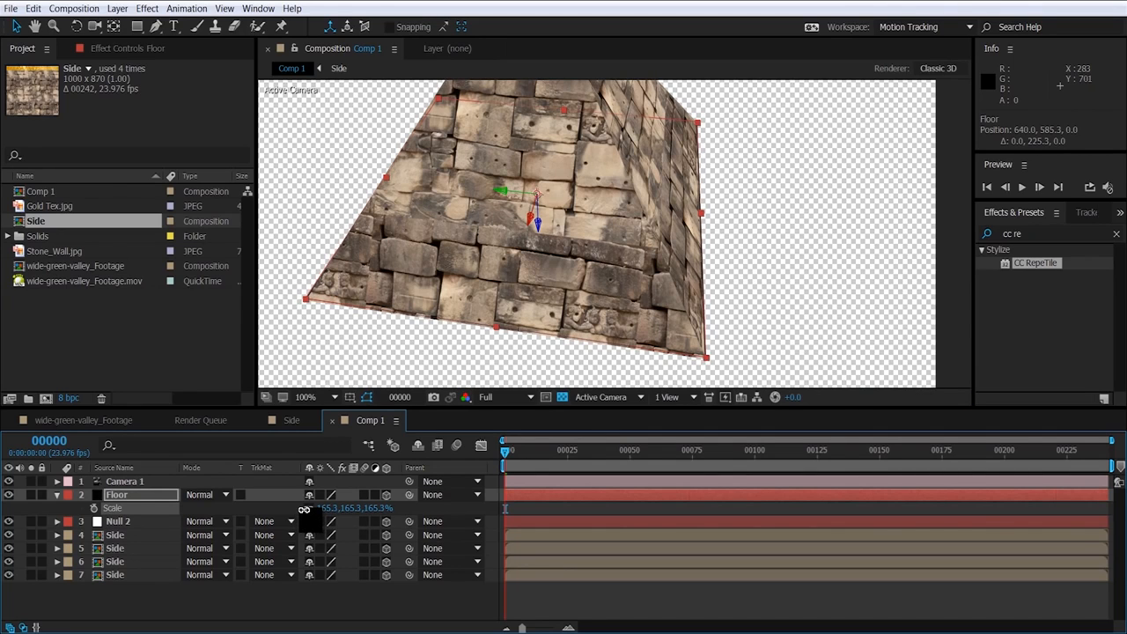
key(comma)
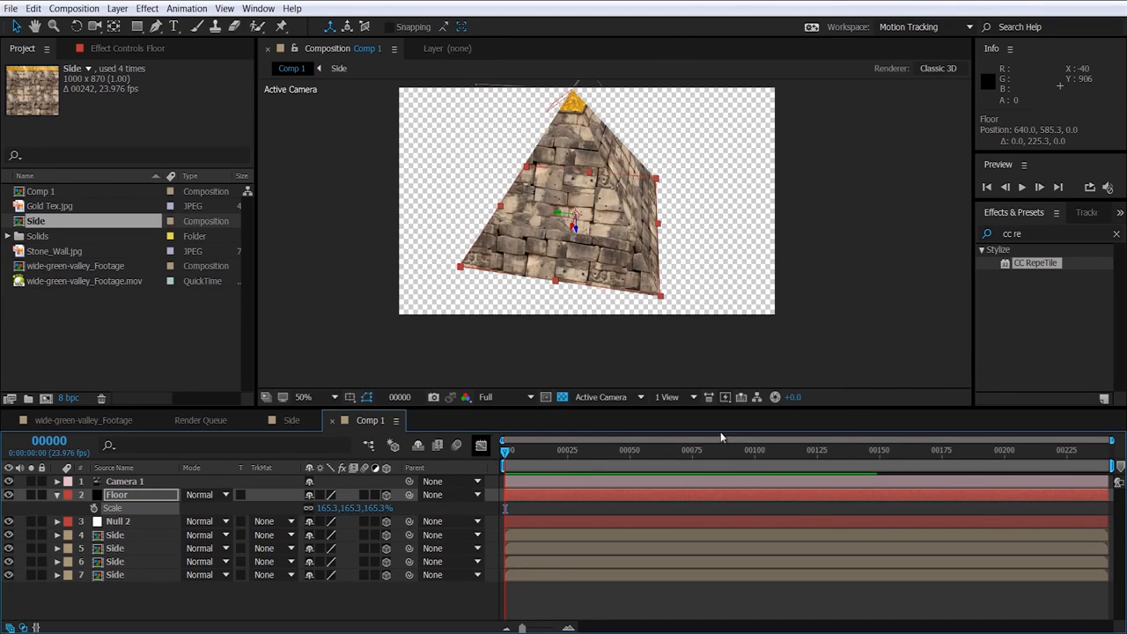
Step: Duplicate the Floor layer and rename the copy AO
click(125, 496)
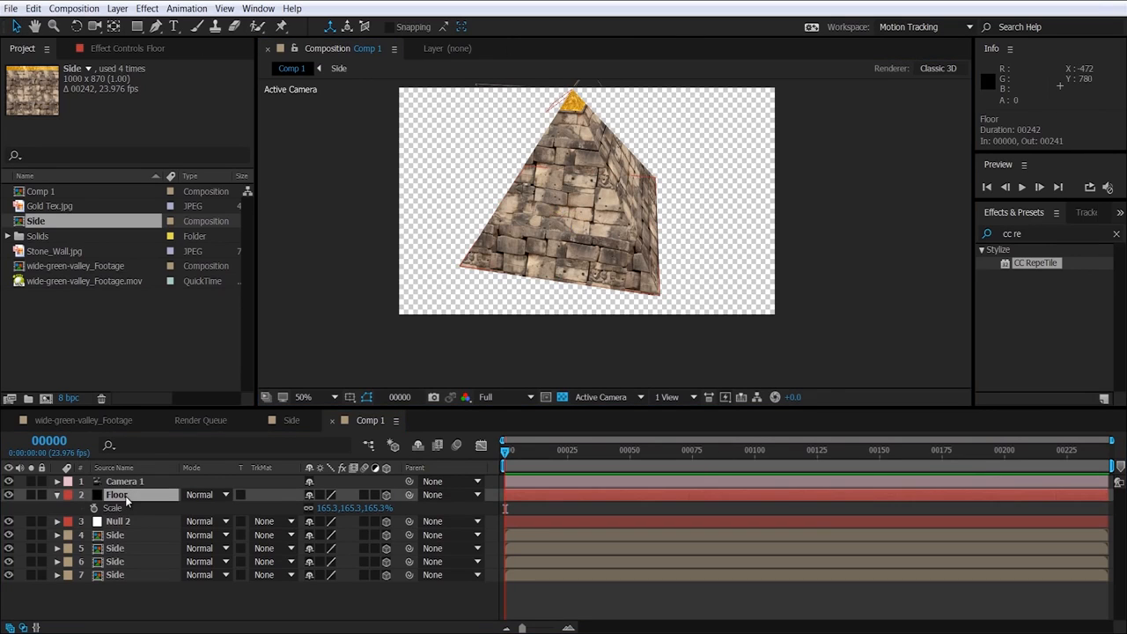
key(ctrl+d)
key(Return)
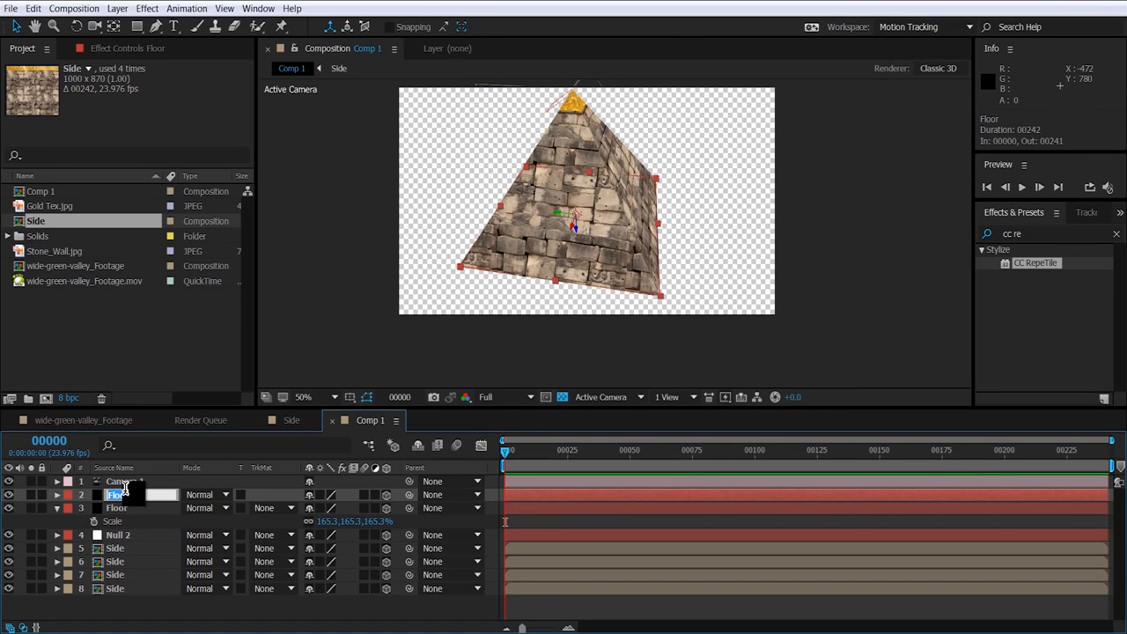
text(AO)
key(Return)
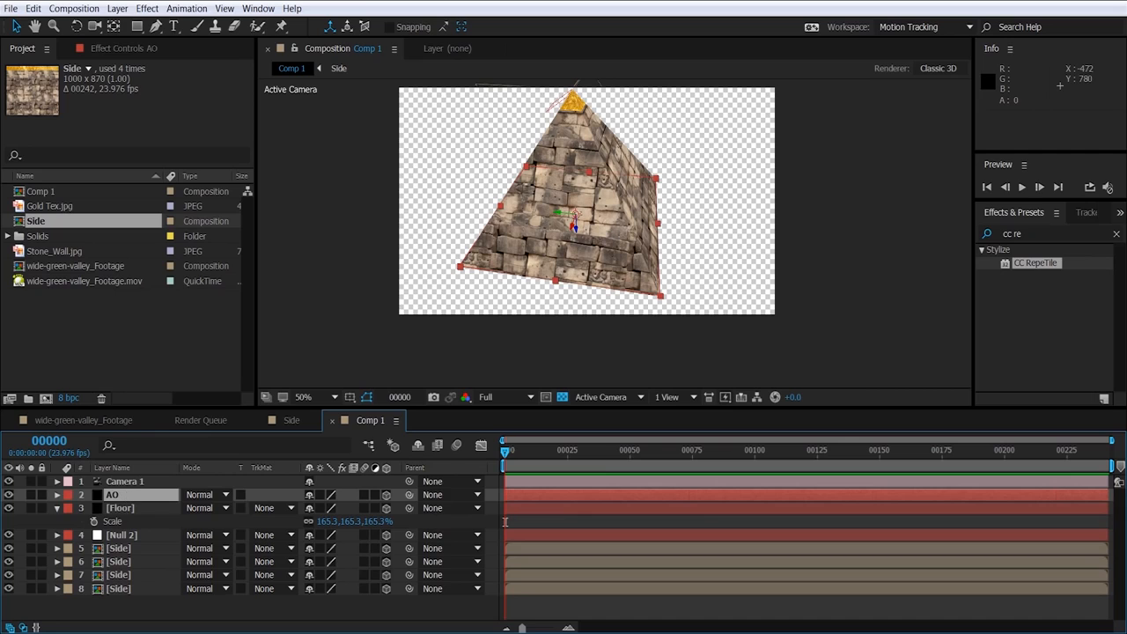
Step: Apply Fast Blur to the AO layer and set its Blurriness to 58 for a soft contact shadow
click(147, 8)
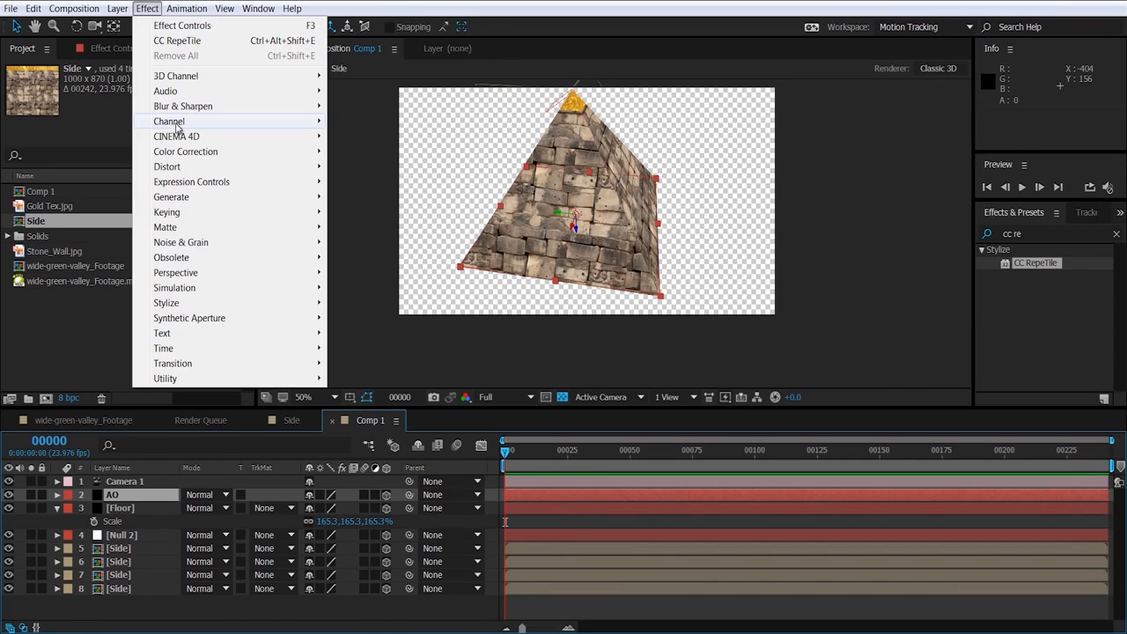
mouse_move(248, 111)
click(362, 257)
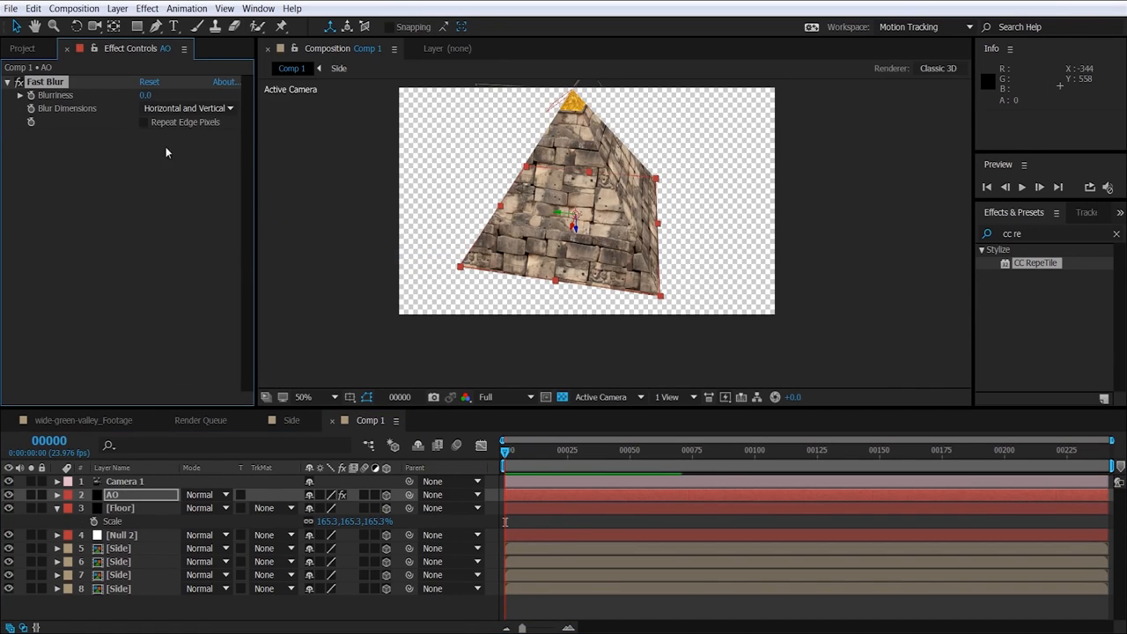
mouse_move(160, 95)
mouse_down()
mouse_move(181, 96)
mouse_move(141, 96)
mouse_move(169, 95)
mouse_up()
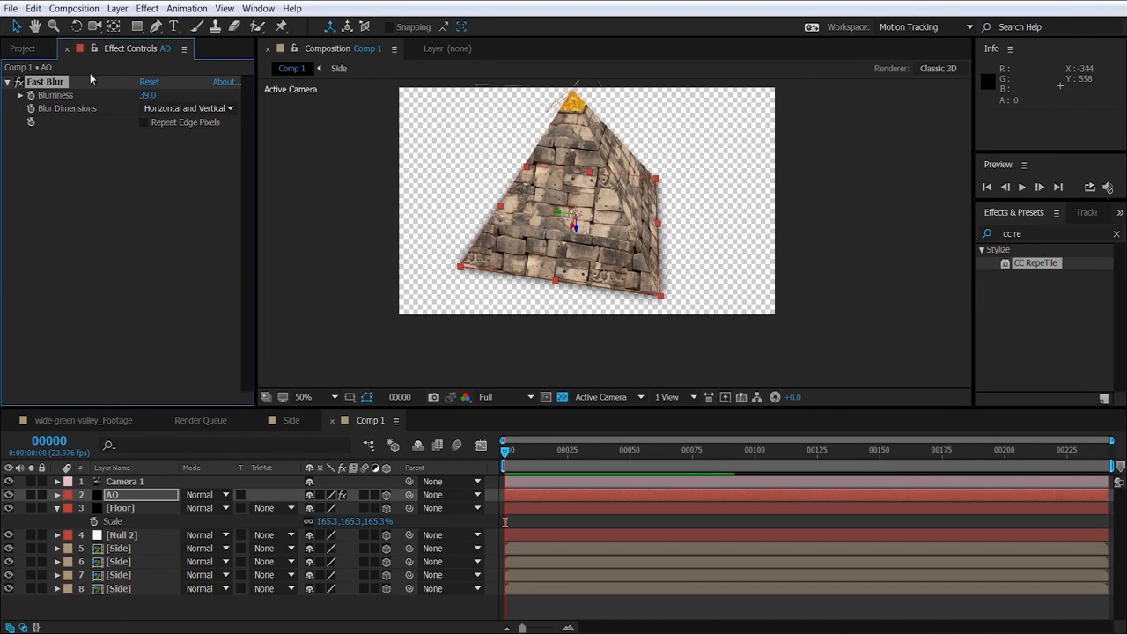
Step: Lower the AO layer's opacity to 78% and save the project
key(t)
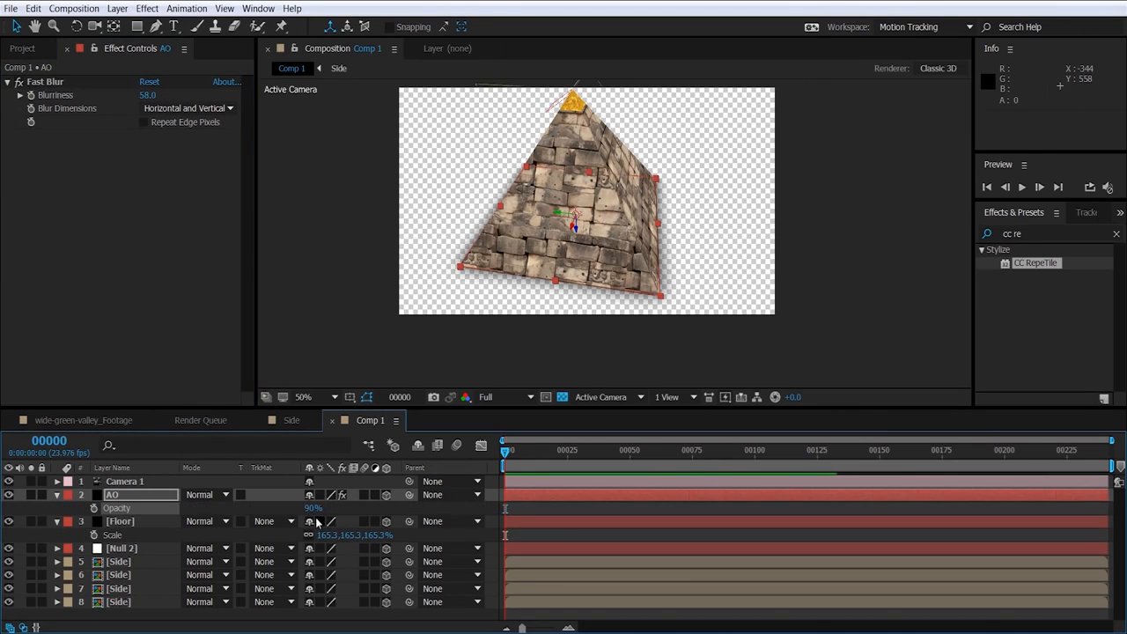
drag(308, 507, 297, 507)
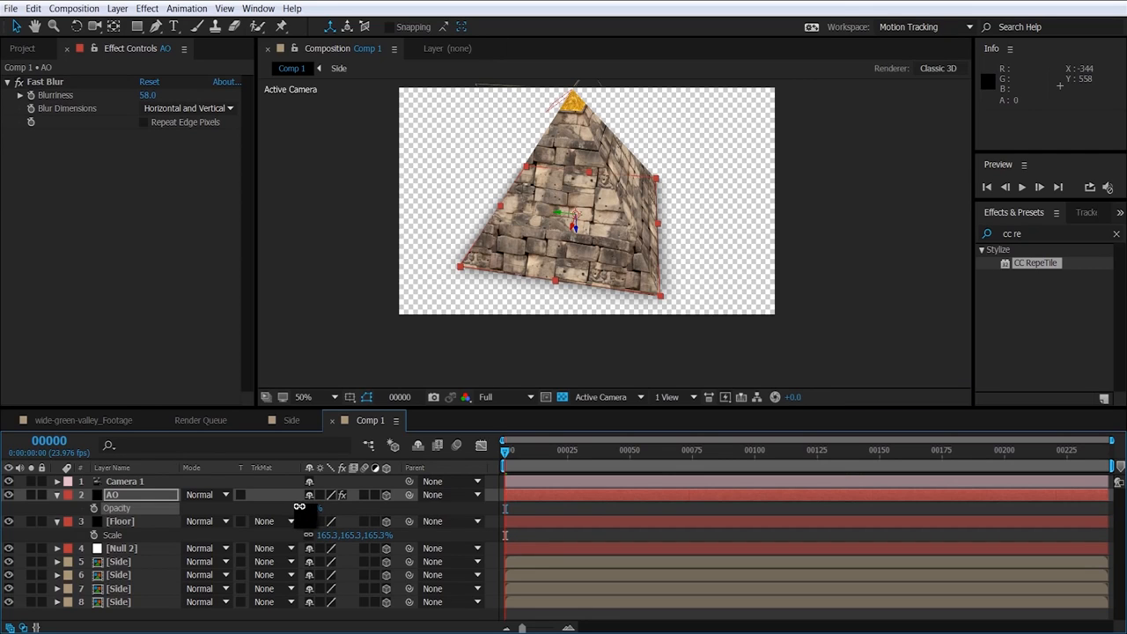
key(c)
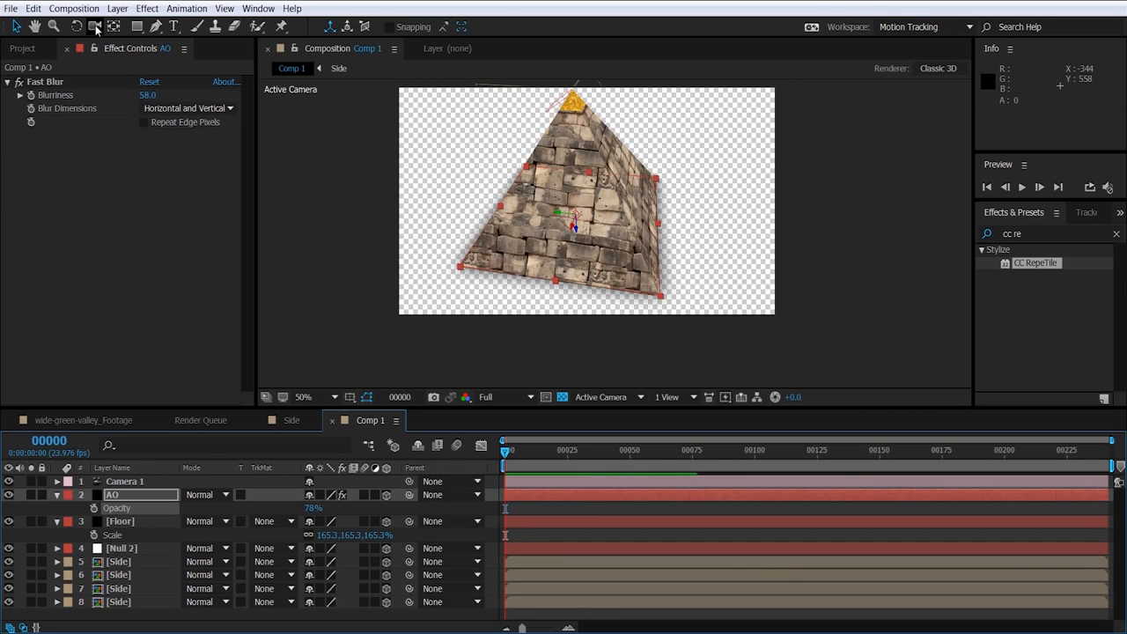
drag(676, 243, 518, 239)
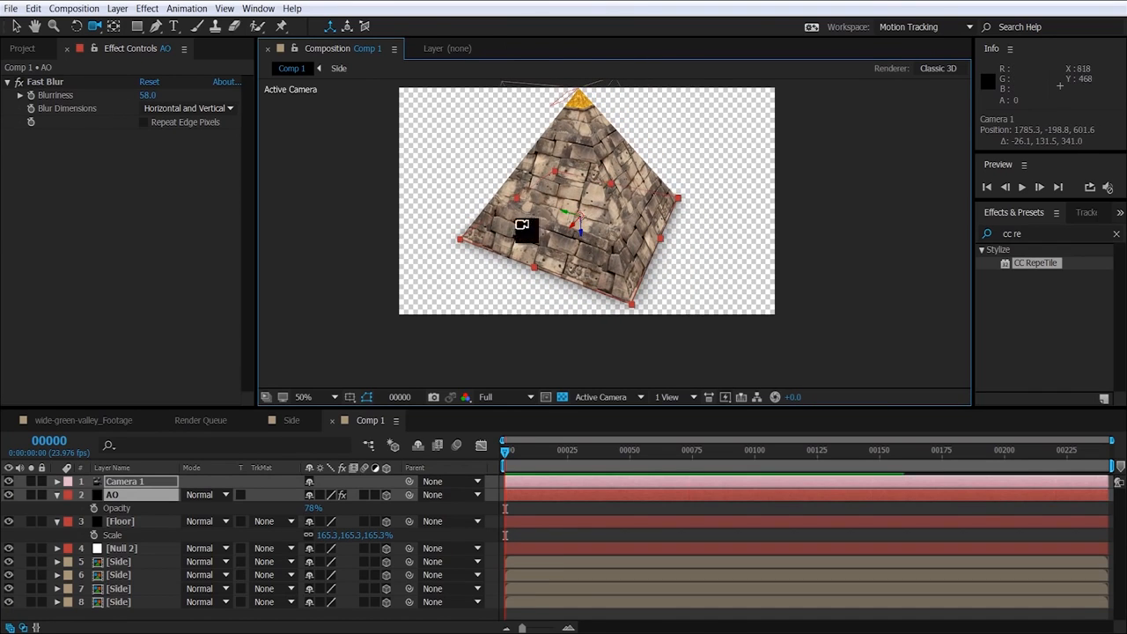
click(16, 27)
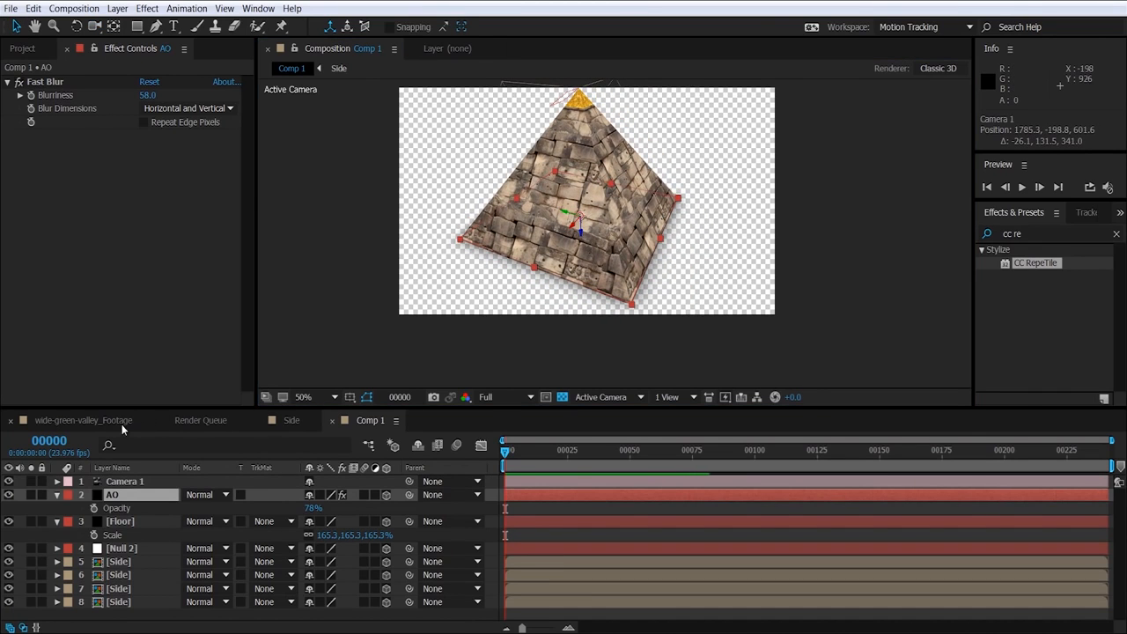
key(ctrl+s)
Step: Parent Null 2, the four Side layers and AO to the Floor layer
mouse_move(118, 508)
mouse_down()
mouse_move(113, 576)
mouse_move(118, 533)
mouse_move(122, 571)
mouse_move(109, 494)
mouse_up()
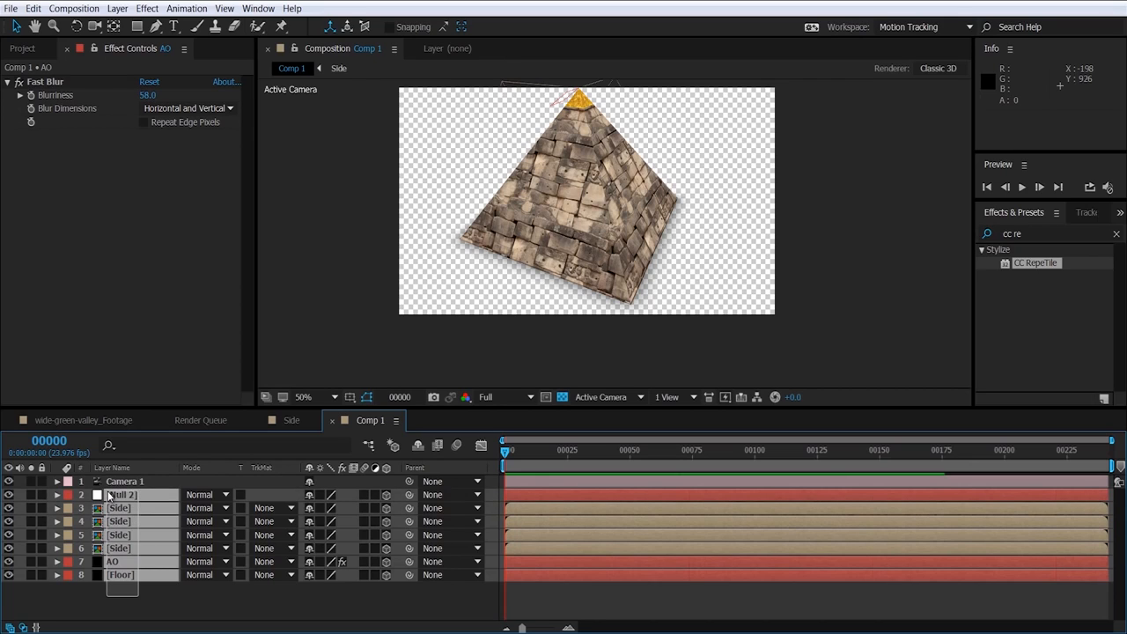
ctrl+click(128, 576)
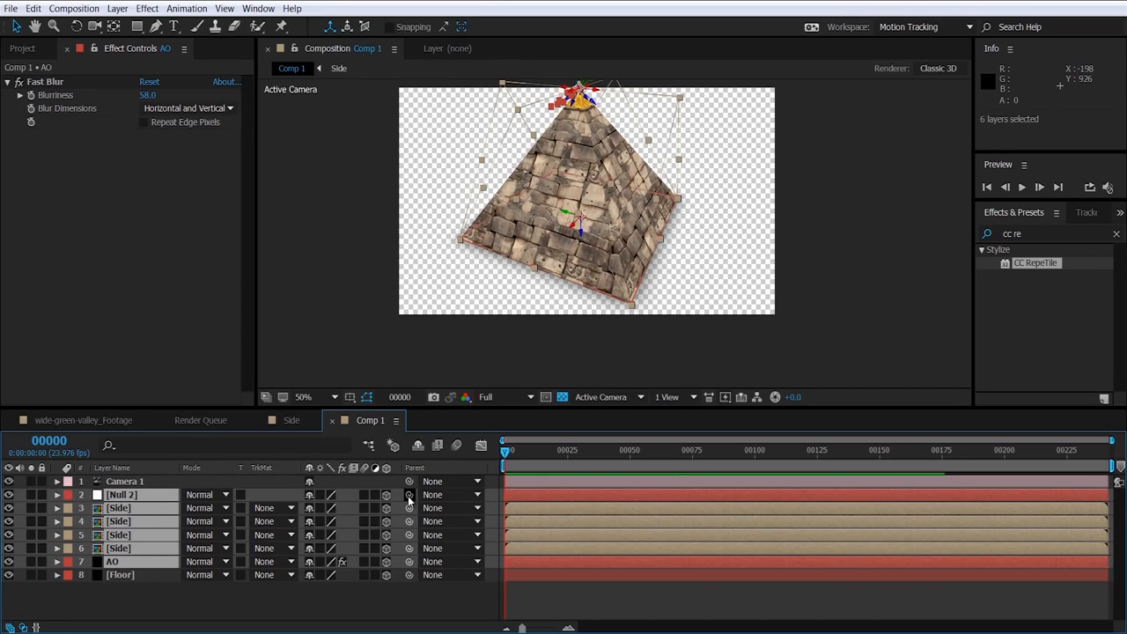
drag(408, 496, 129, 577)
click(121, 574)
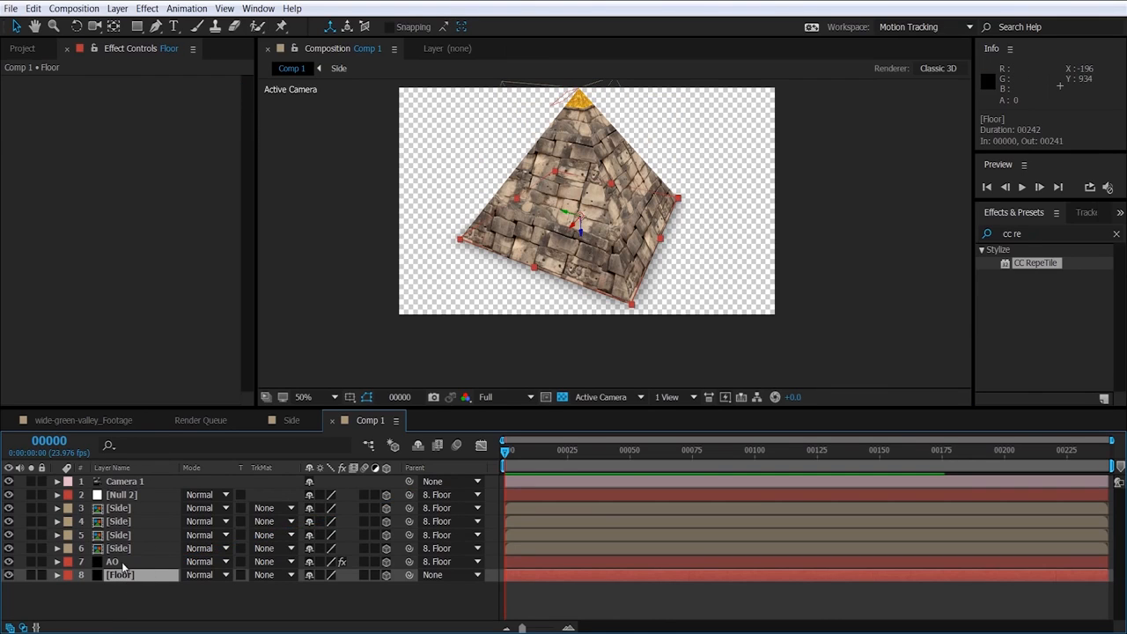
Step: Copy the seven pyramid layers without the camera and paste them into the wide-green-valley_Footage composition
drag(130, 591, 105, 497)
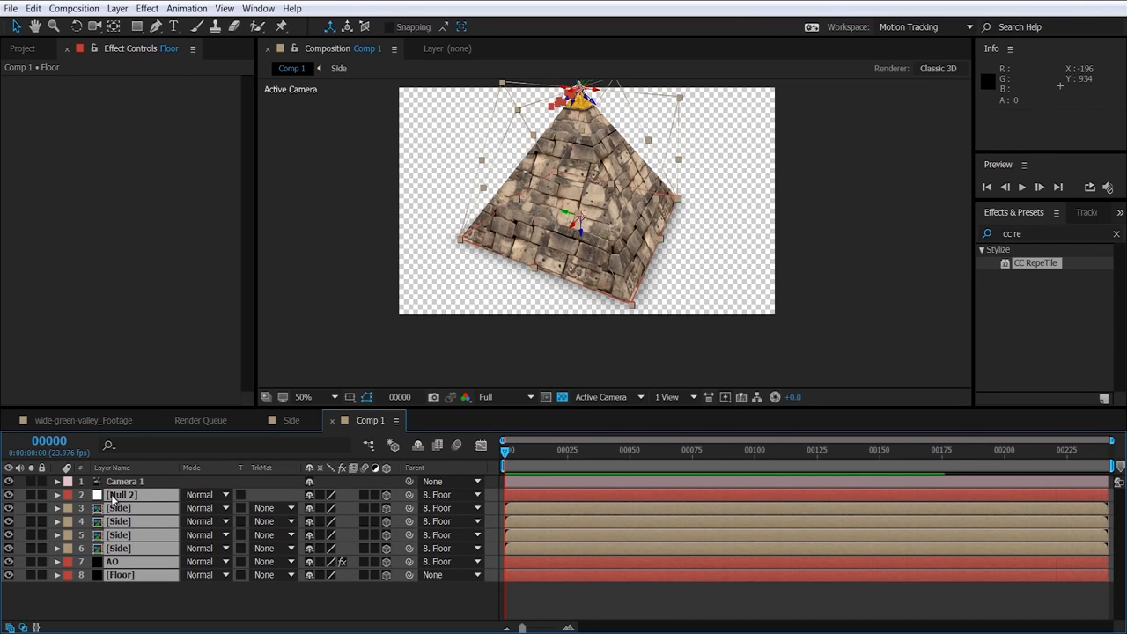
click(122, 419)
key(ctrl+v)
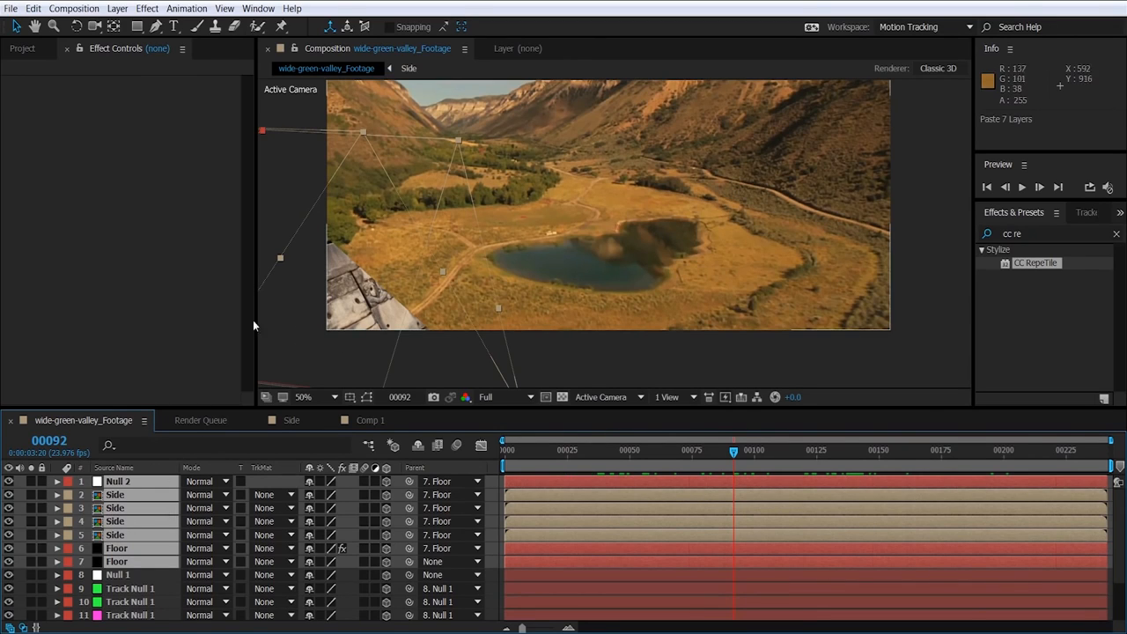
Step: Check the track nulls for the one in the meadow beside the lake and delete the Null 1 parent layer
click(130, 588)
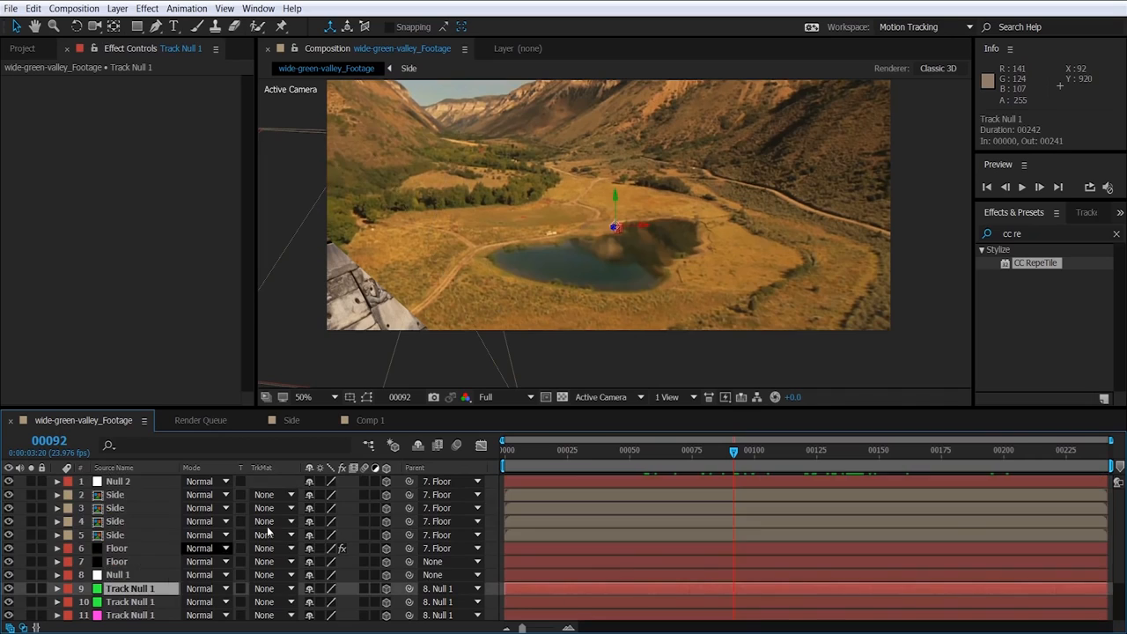
scroll(140, 582, down, 2)
click(130, 586)
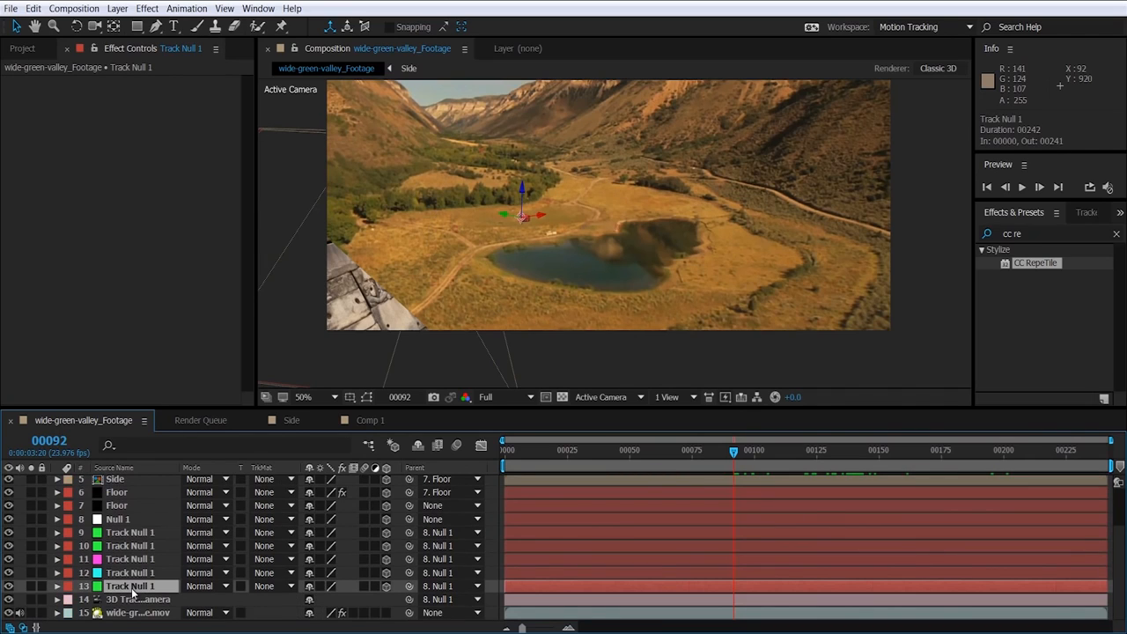
click(125, 520)
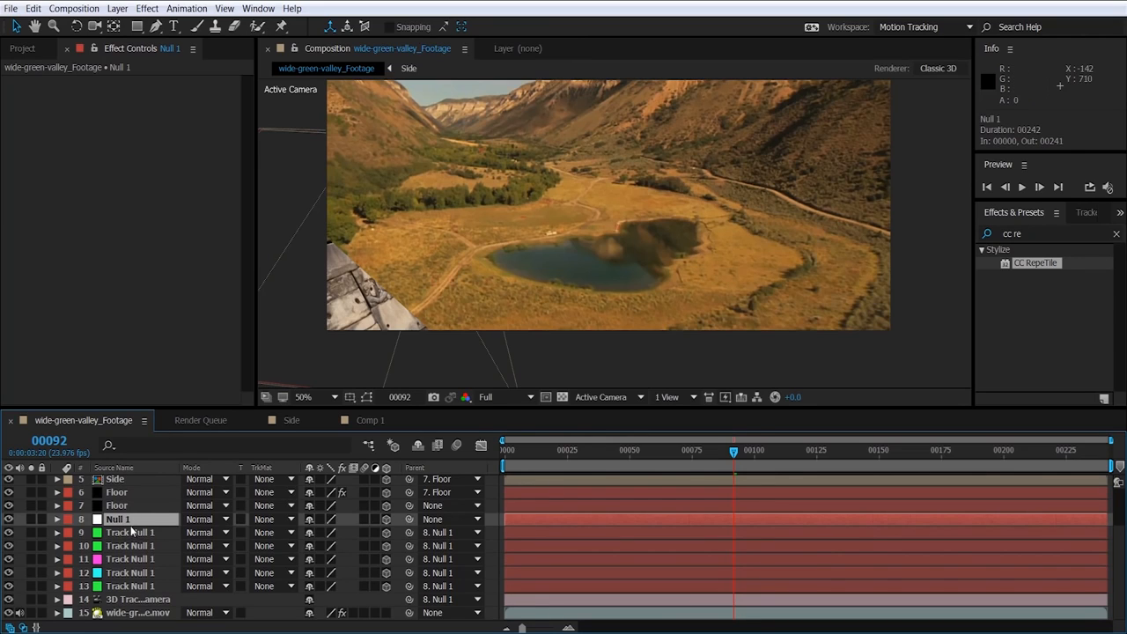
key(Delete)
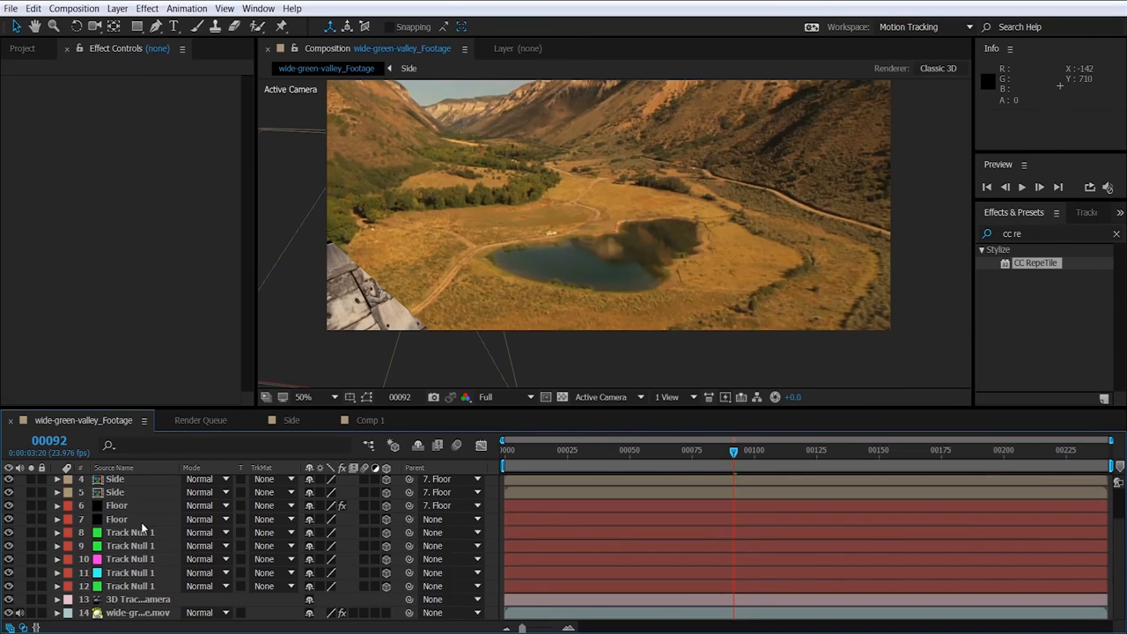
Step: Copy the Position of the lowest Track Null 1 layer and paste it onto the Floor layer, showing layer names
click(143, 588)
key(p)
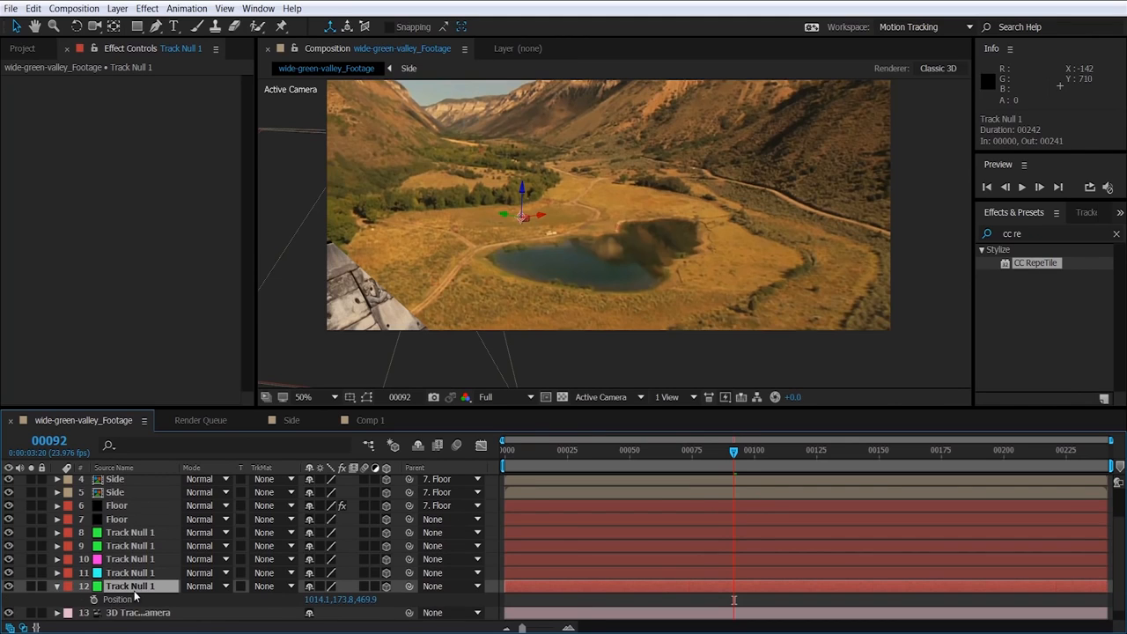
click(128, 601)
scroll(128, 546, up, 1)
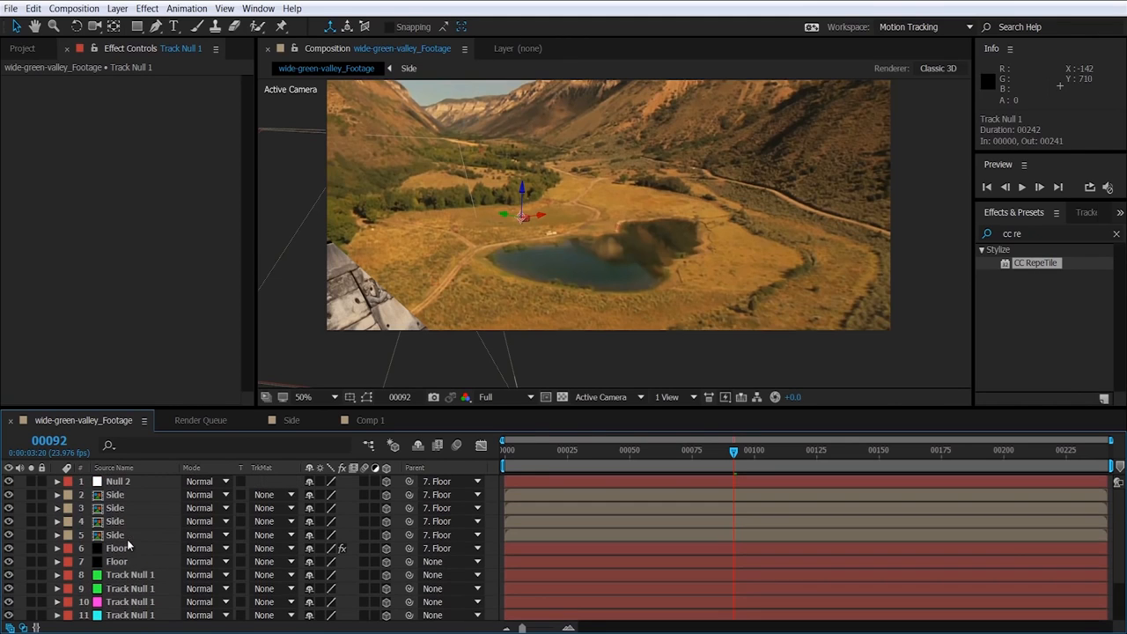
click(123, 548)
click(113, 468)
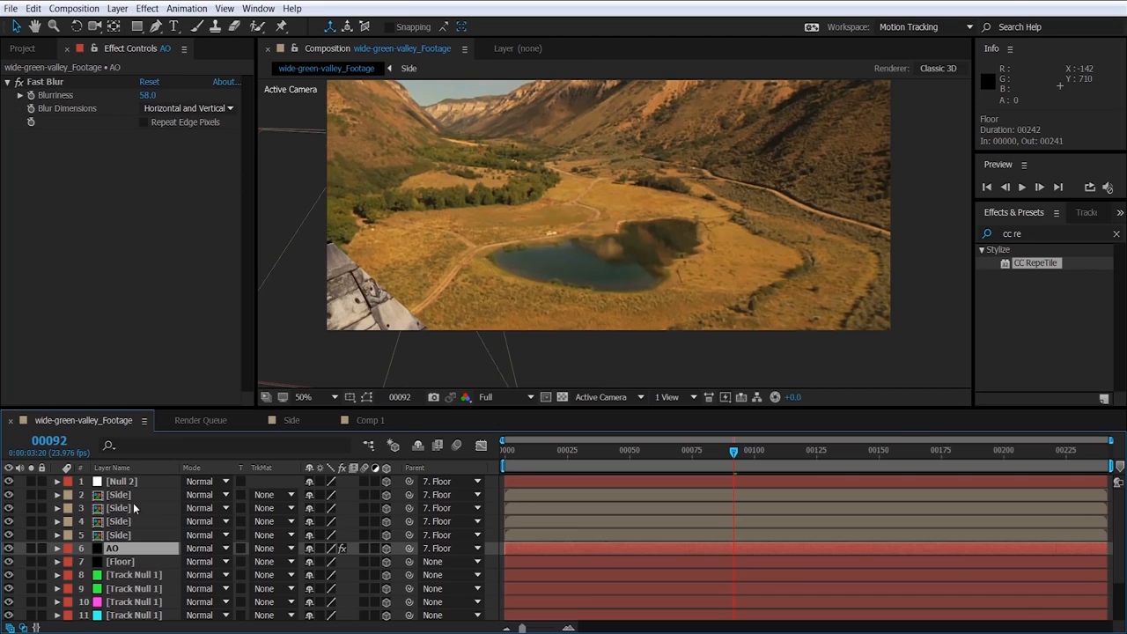
click(125, 561)
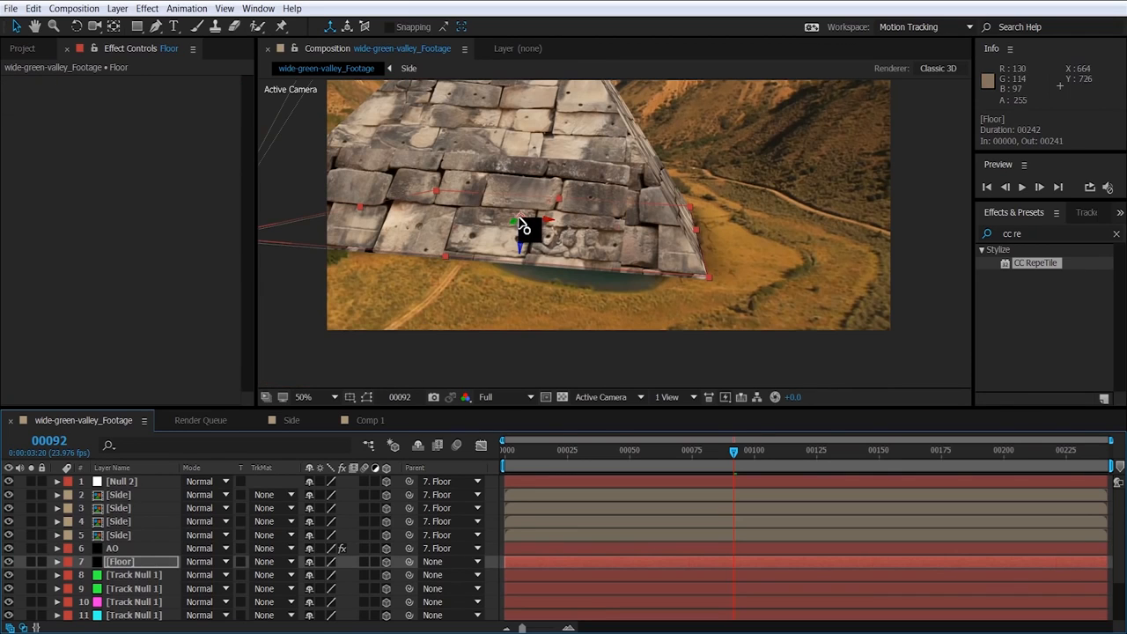
Step: Scale the Floor layer down to 78.6% and scrub through the shot to check the pyramid's size
scroll(522, 226, down, 1)
scroll(528, 227, up, 1)
scroll(575, 229, down, 1)
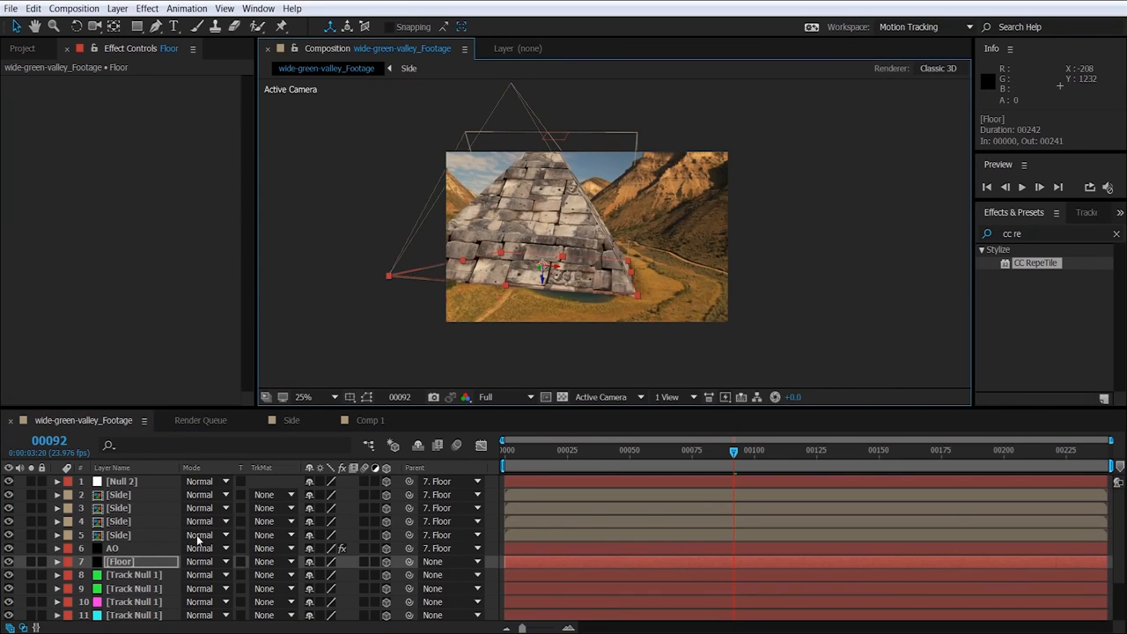
key(s)
mouse_move(364, 578)
mouse_down()
mouse_move(299, 576)
mouse_move(351, 576)
mouse_up()
scroll(577, 309, up, 1)
drag(734, 455, 1116, 479)
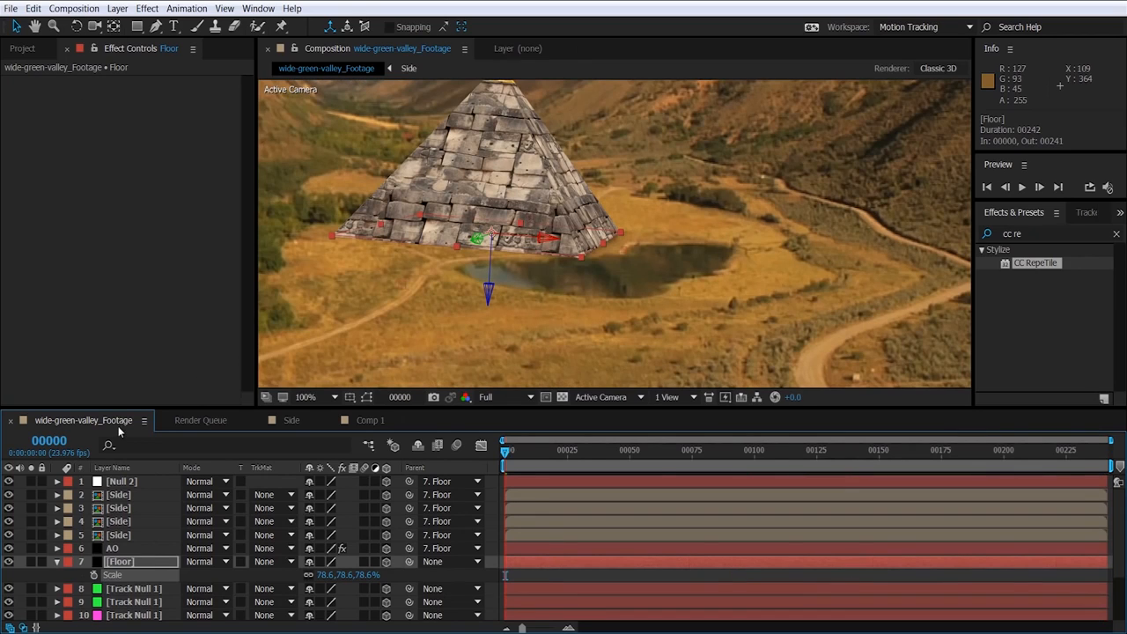
Step: Rotate the Floor layer to an orientation of 90°, 0°, 47.5° and reduce its scale to 59%
key(r)
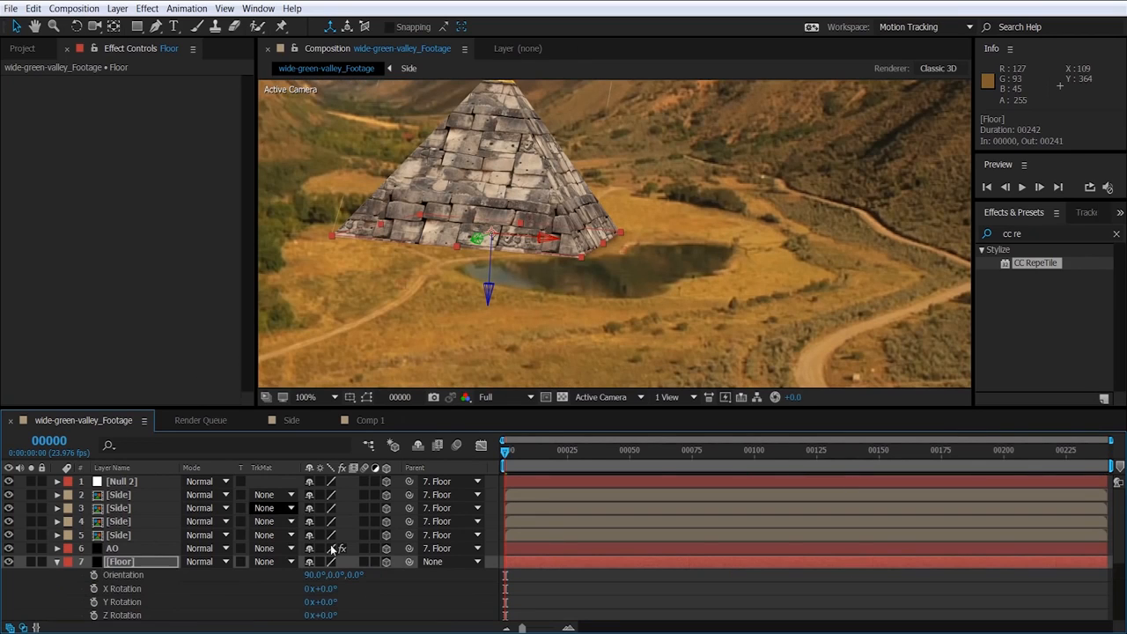
click(76, 27)
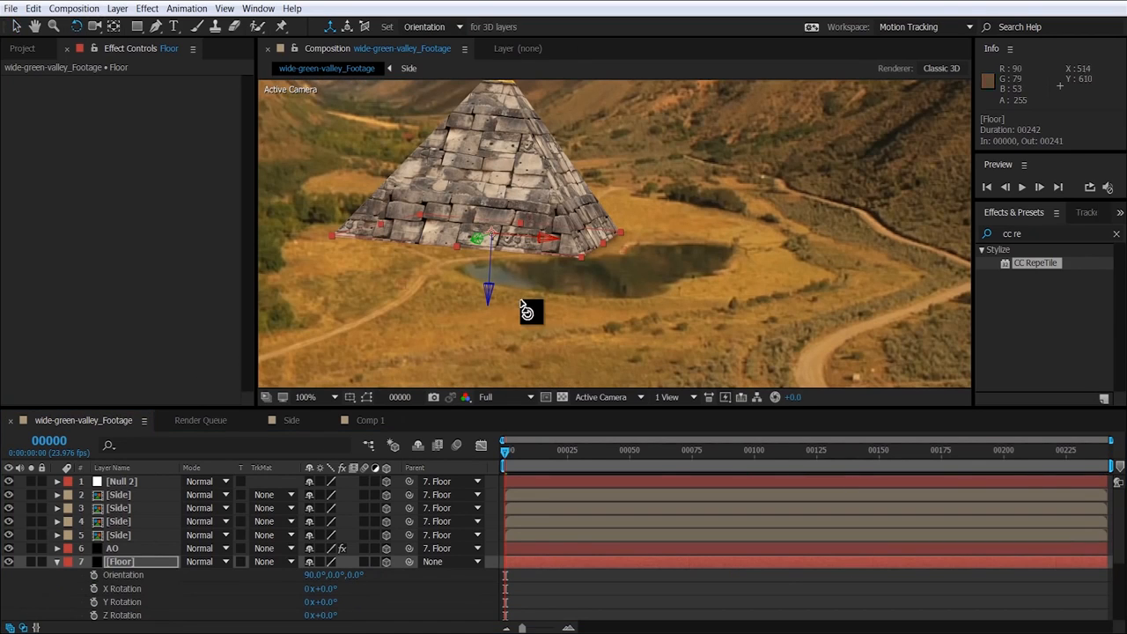
drag(494, 266, 546, 231)
key(s)
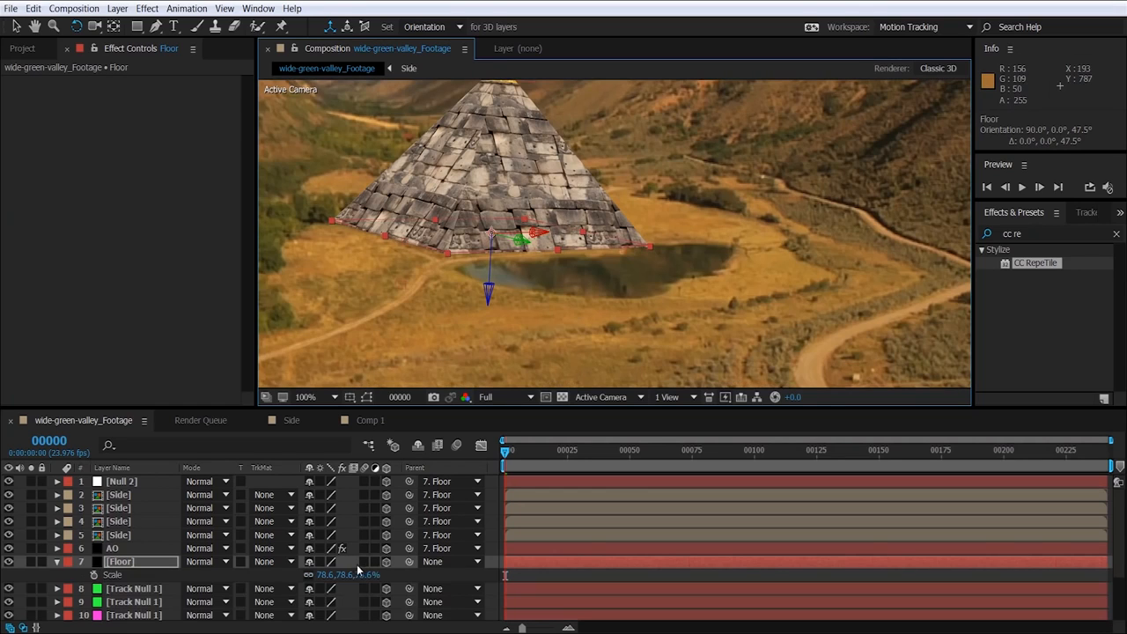
drag(364, 577, 207, 564)
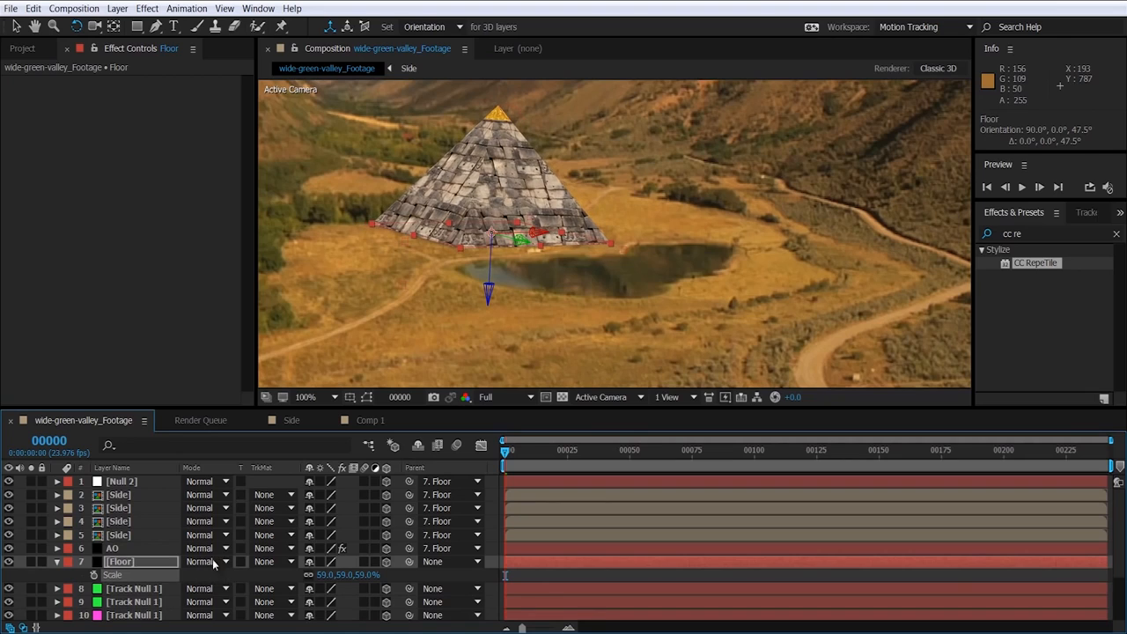
Step: Move the Floor layer along the ground to position 1032.3, 173.8, 453.2
click(16, 25)
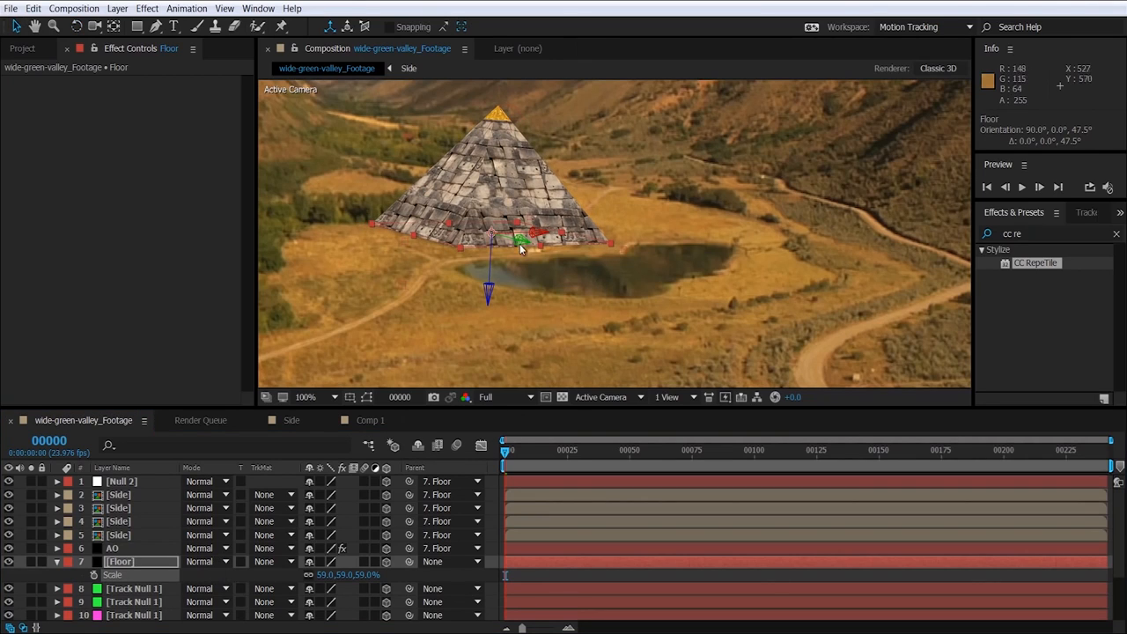
mouse_move(520, 245)
mouse_down()
mouse_move(544, 247)
mouse_move(526, 246)
mouse_up()
scroll(697, 296, down, 4)
scroll(707, 212, up, 2)
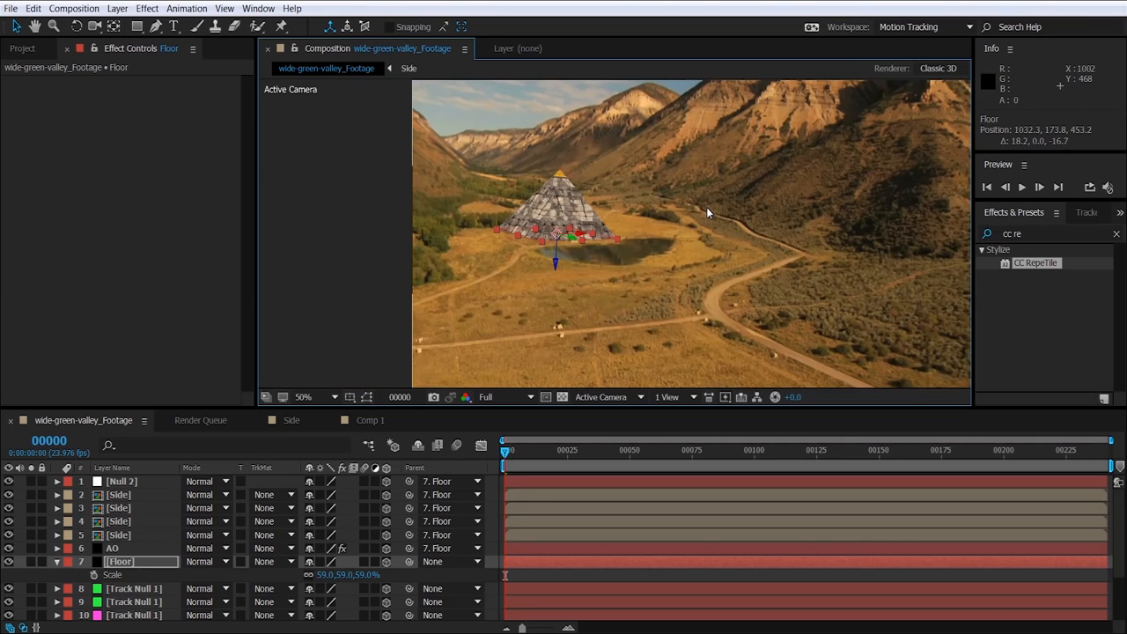
Step: Preview the shot around frame 55 and examine the pyramid's tracking and stone texture up close
drag(585, 462, 642, 469)
scroll(687, 210, up, 2)
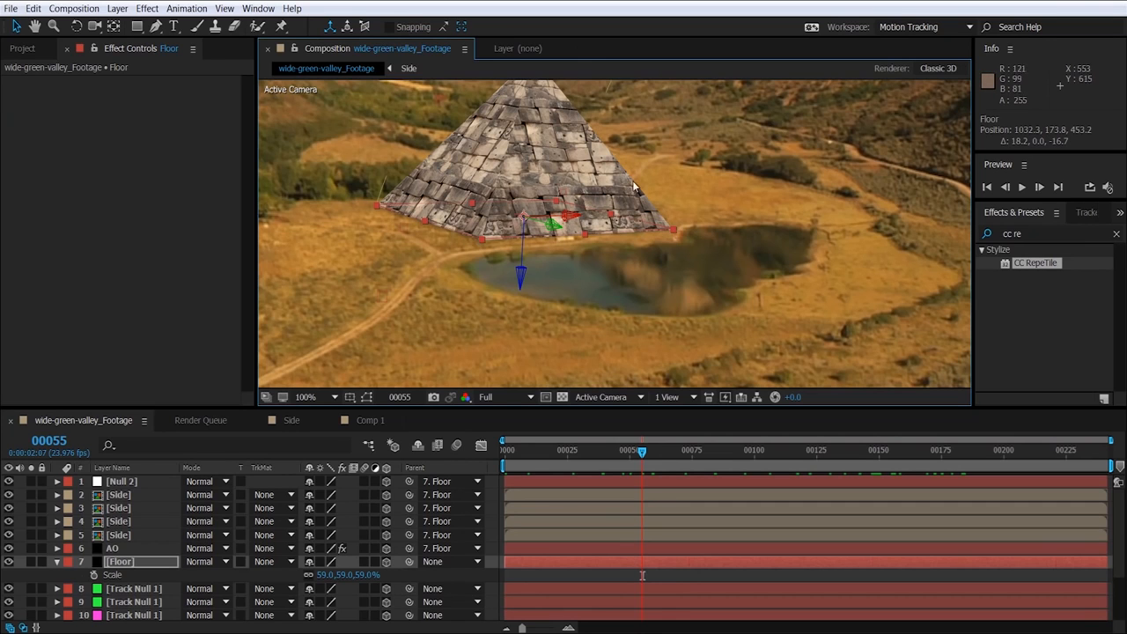
key(space)
key(space)
drag(678, 294, 712, 374)
scroll(535, 201, up, 1)
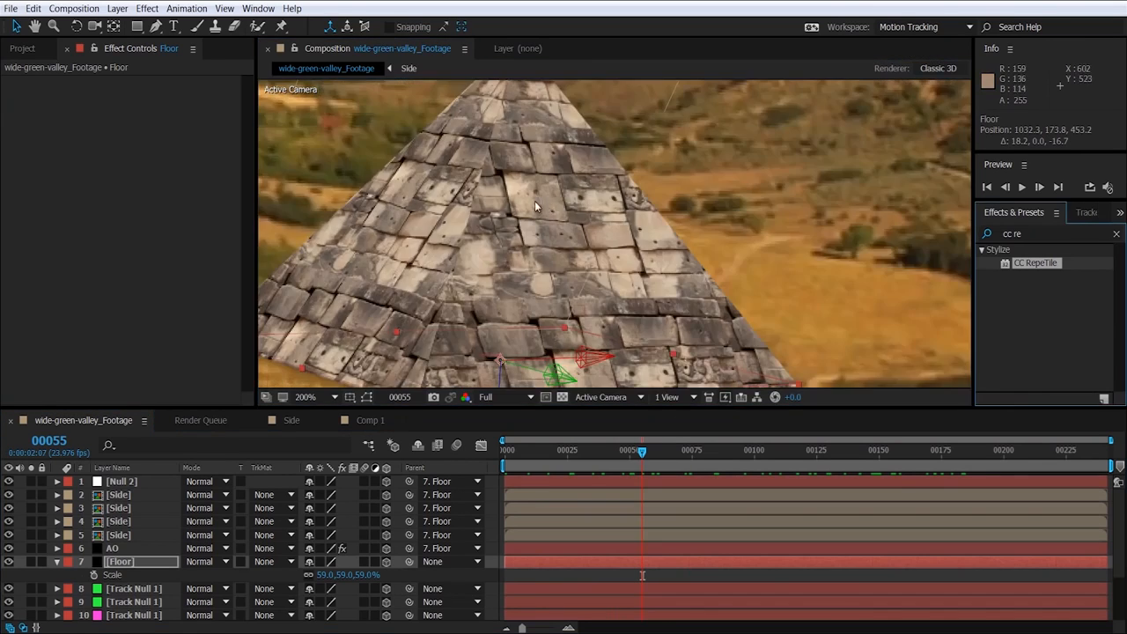
scroll(535, 201, down, 1)
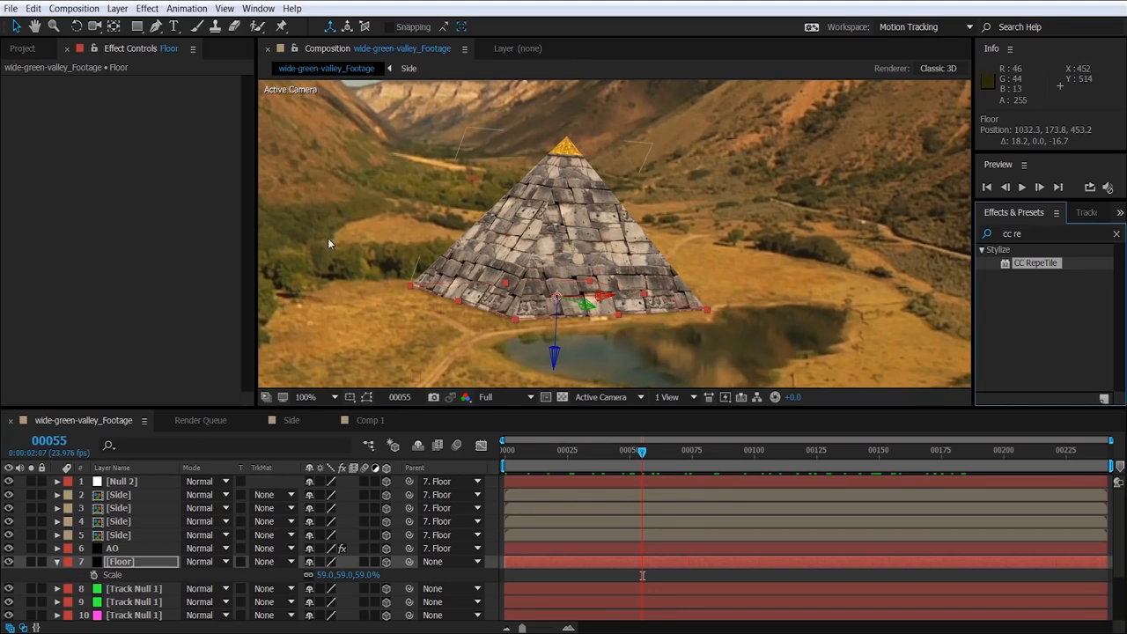
Step: Add a white Parallel light named Light 1 at 100% intensity with shadows off
click(57, 562)
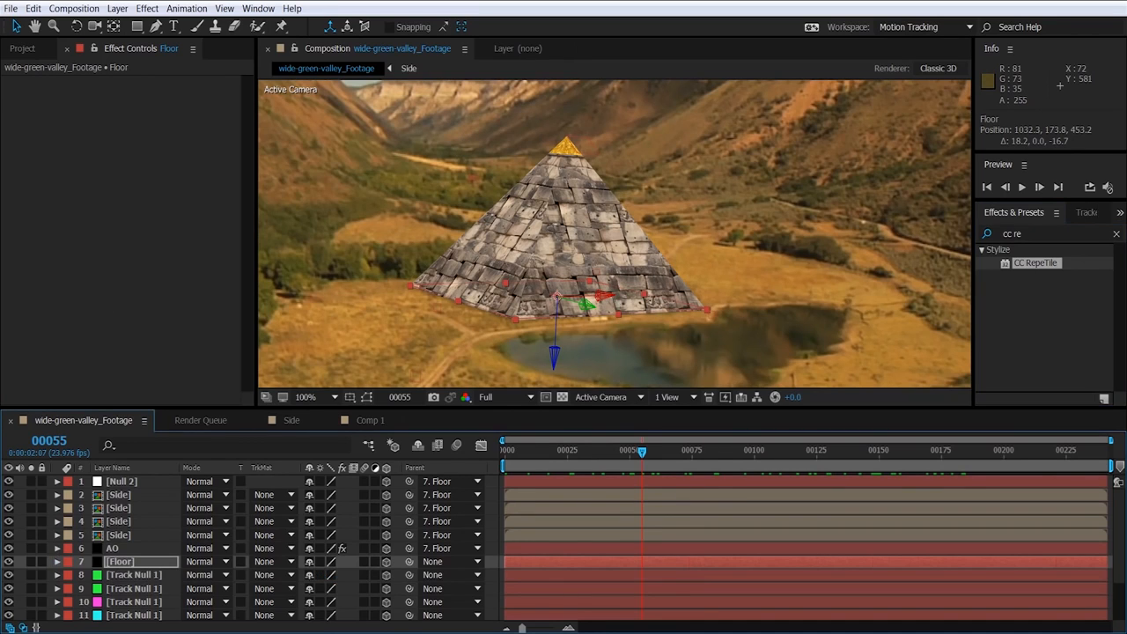
click(145, 8)
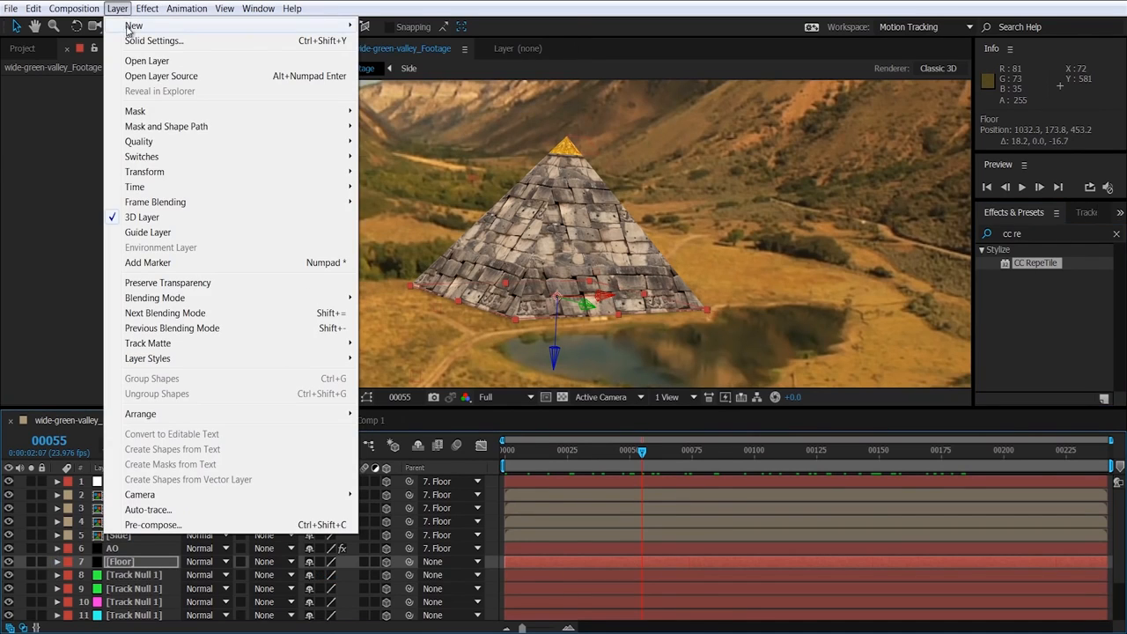
mouse_move(127, 26)
click(396, 56)
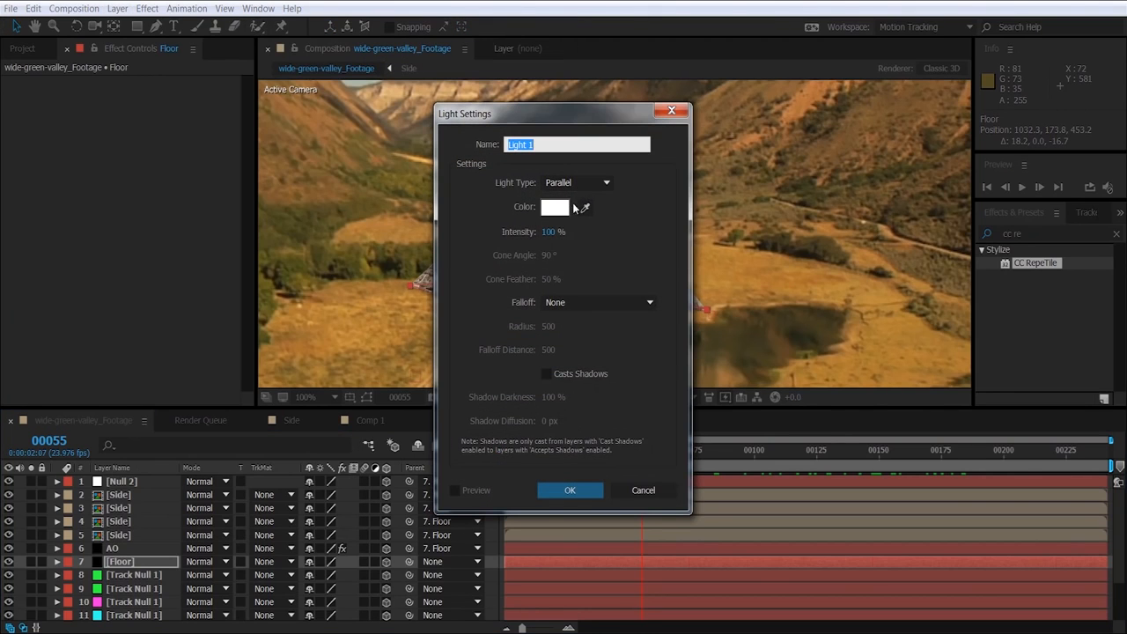
click(571, 491)
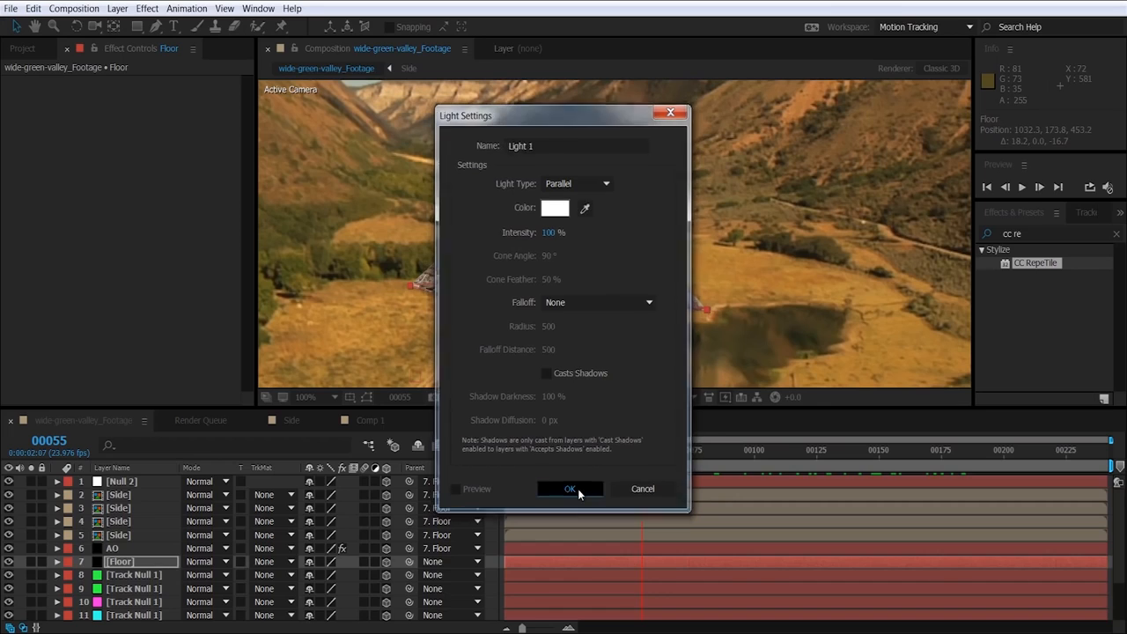
Step: Raise Light 1's intensity to brighten the pyramid and set its Z position to -320.7
key(t)
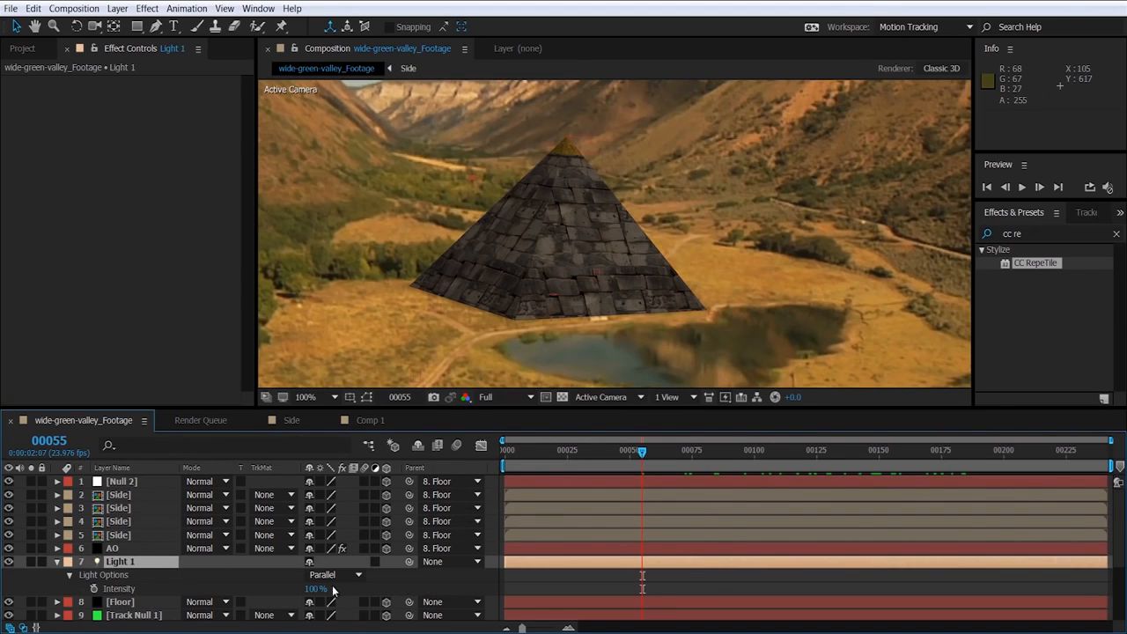
drag(325, 587, 405, 599)
key(p)
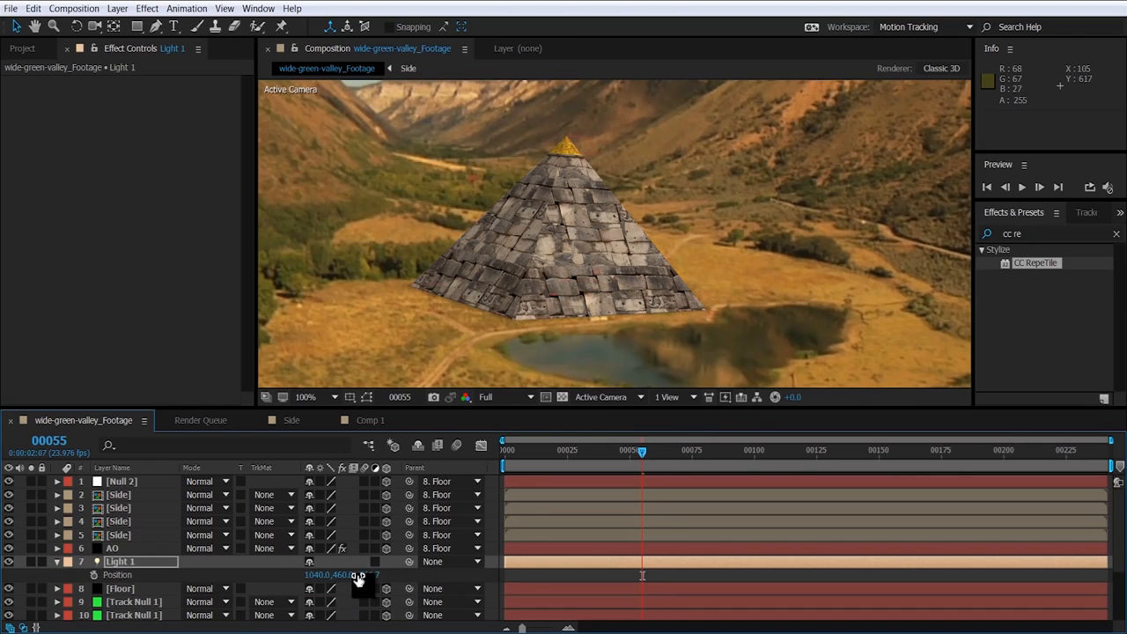
drag(351, 574, 595, 553)
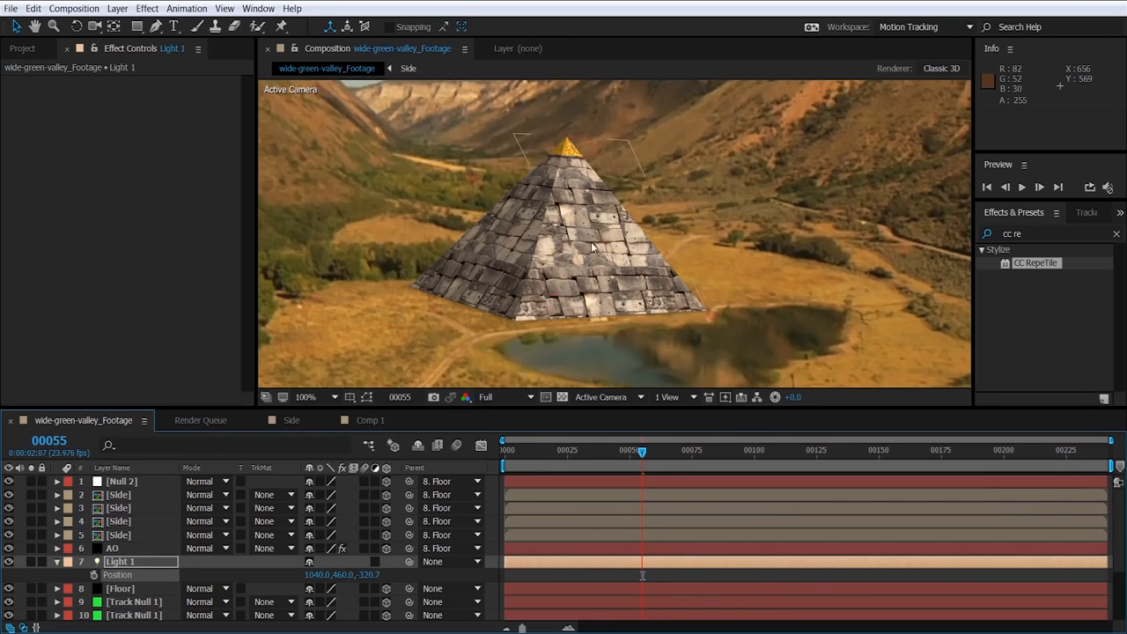
Step: Add a white Ambient light named Light 2 at 100% intensity and reveal its Intensity property
click(117, 8)
mouse_move(132, 26)
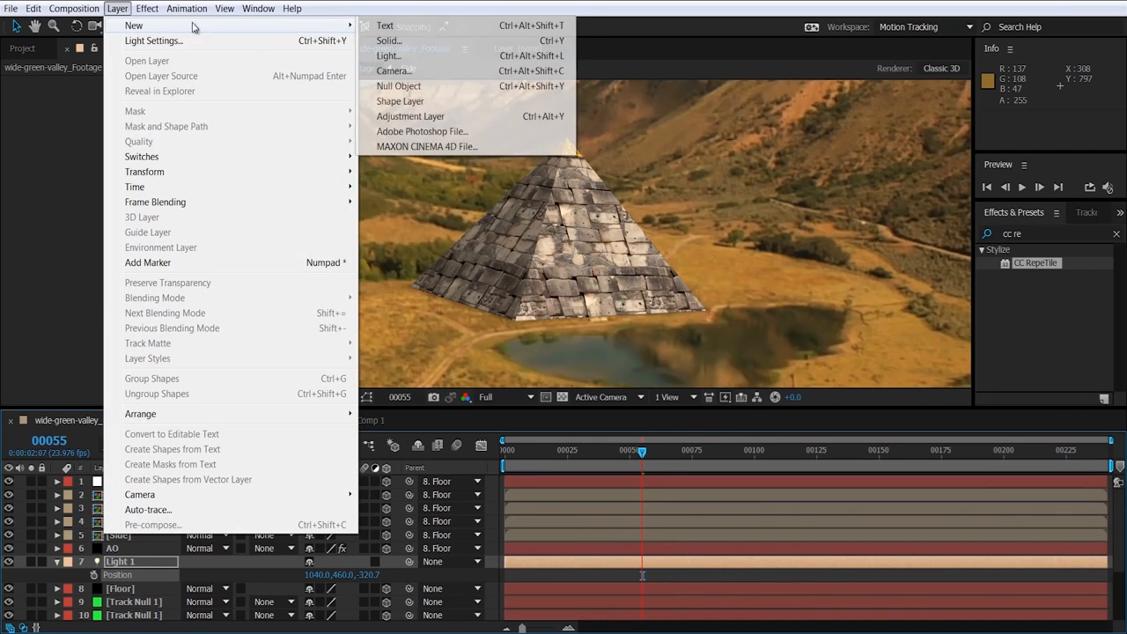
click(386, 57)
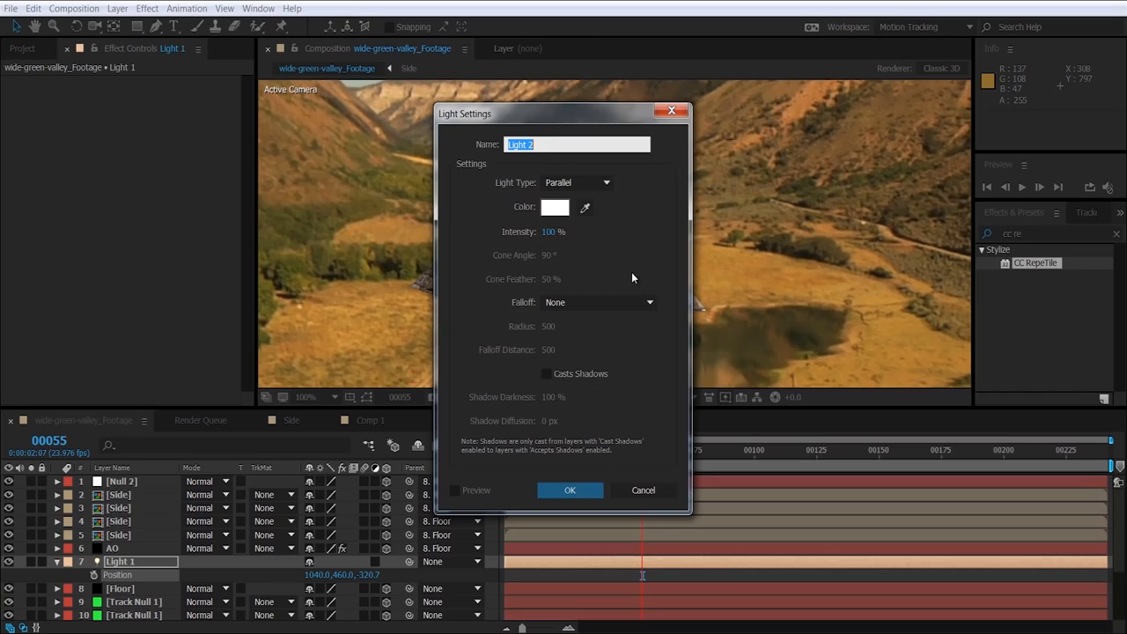
click(574, 180)
click(578, 246)
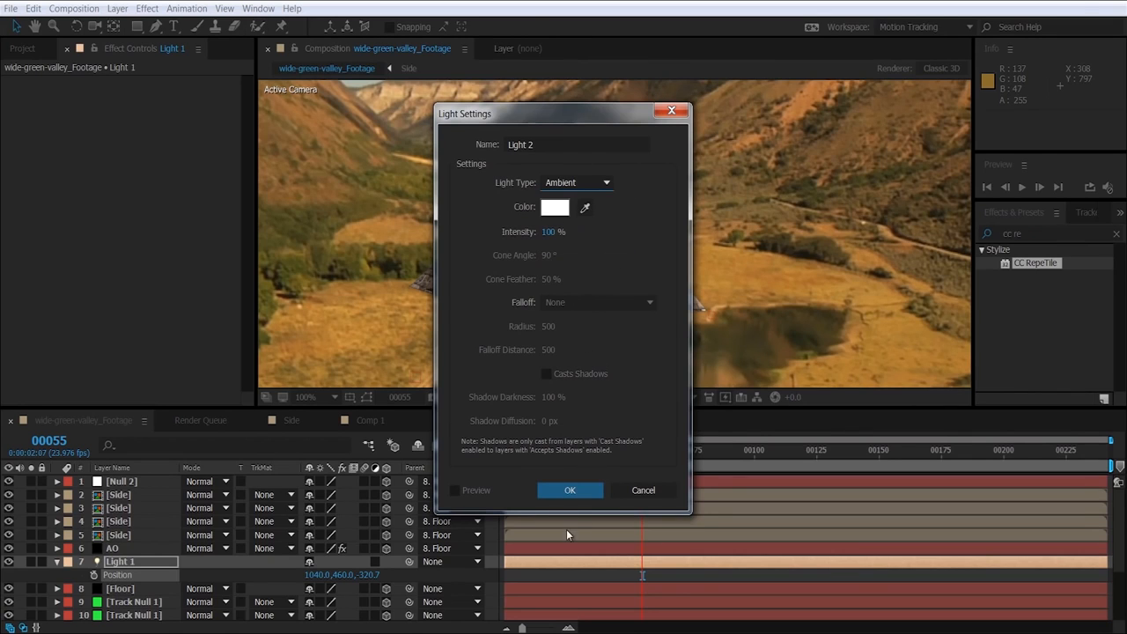
click(569, 489)
key(t)
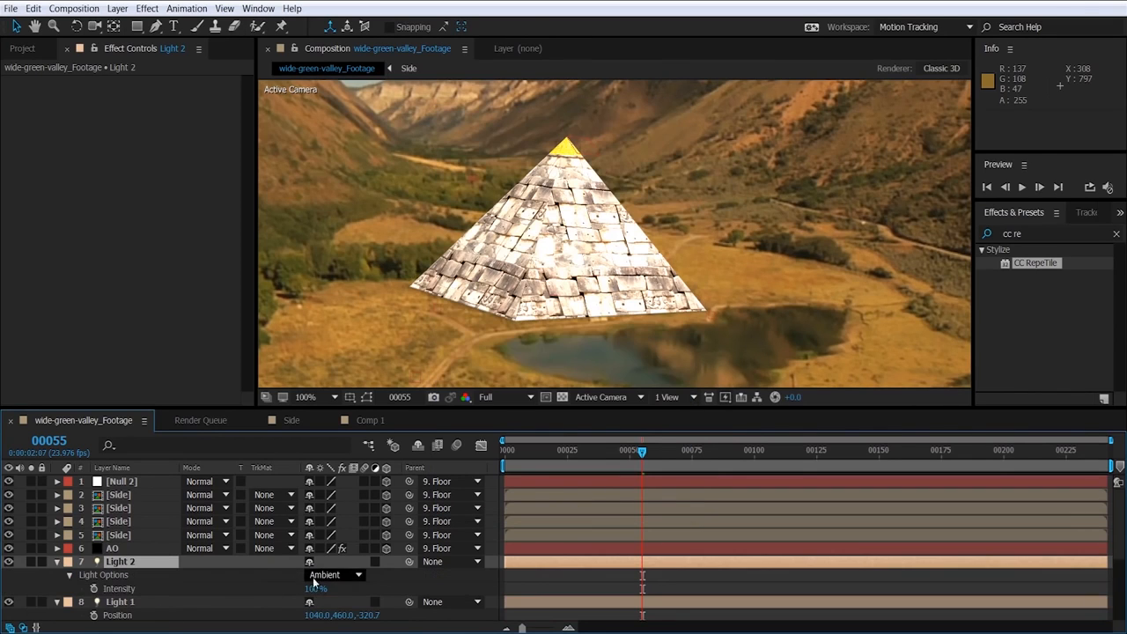
Step: Set Light 2's intensity to 11% and compare the pyramid's shading with the surrounding valley
drag(315, 588, 236, 576)
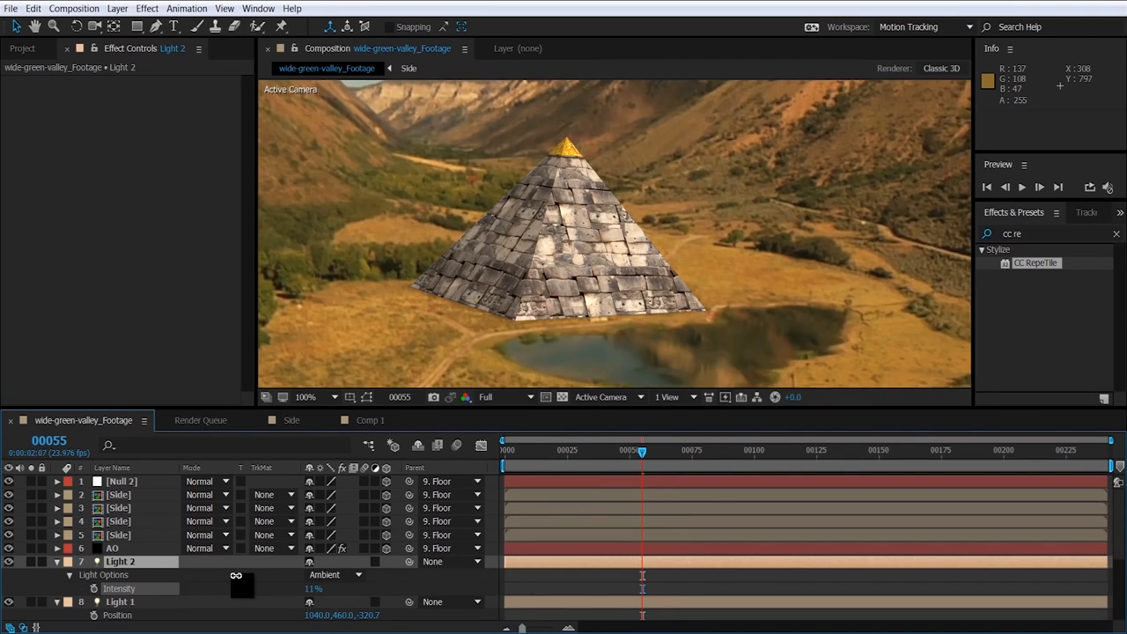
scroll(568, 224, down, 2)
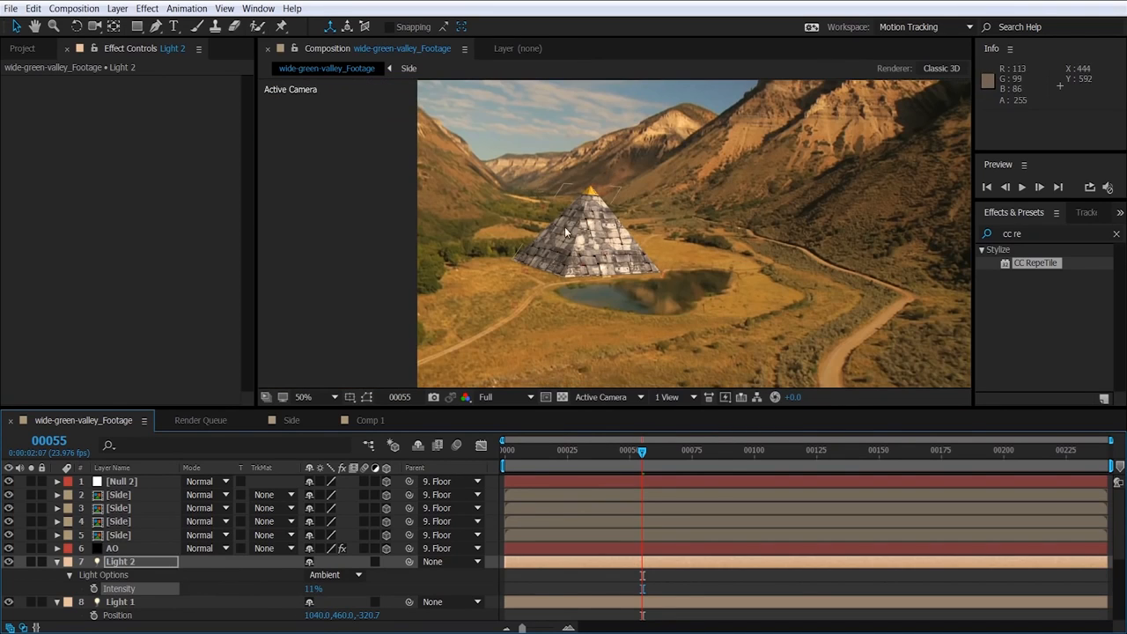
drag(745, 161, 676, 244)
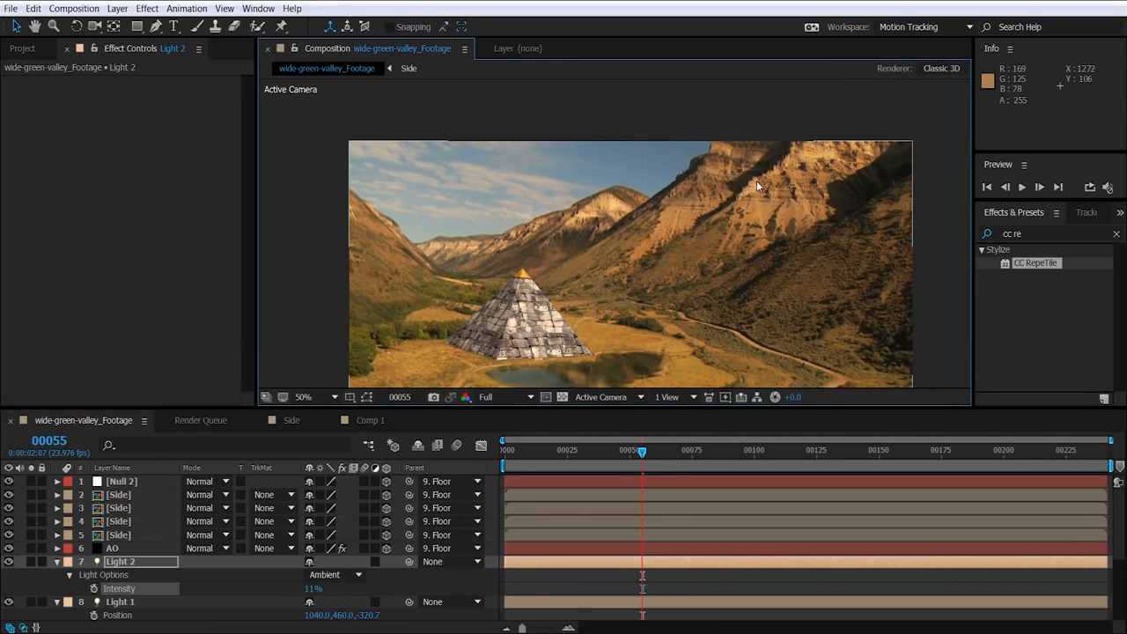
scroll(613, 311, up, 2)
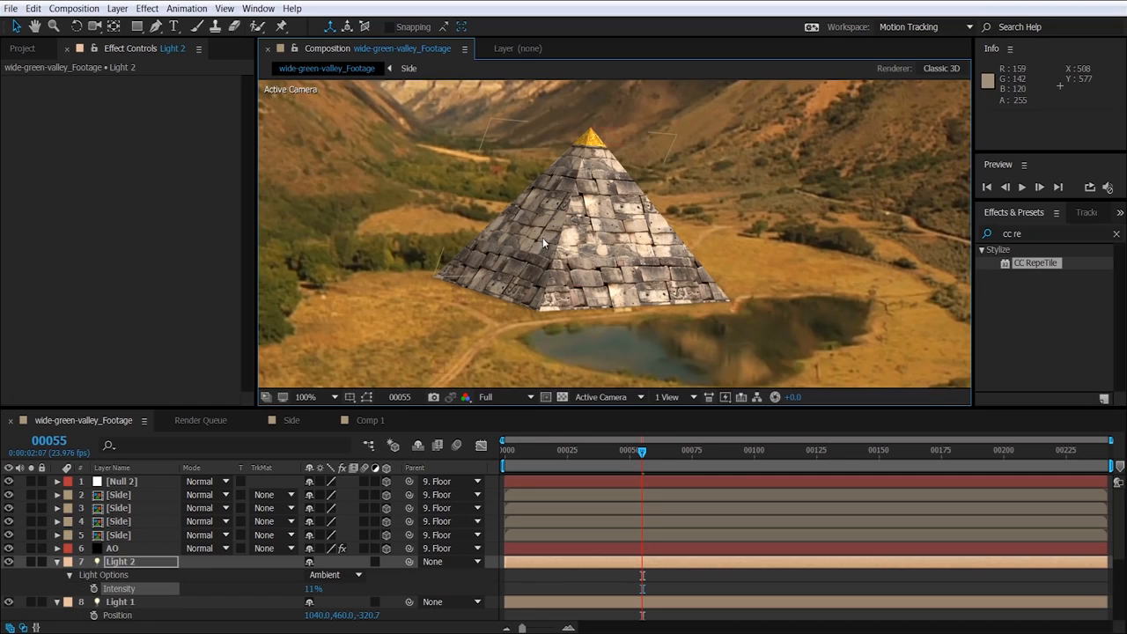
scroll(581, 238, up, 1)
drag(528, 287, 562, 195)
scroll(518, 204, down, 2)
scroll(534, 251, up, 1)
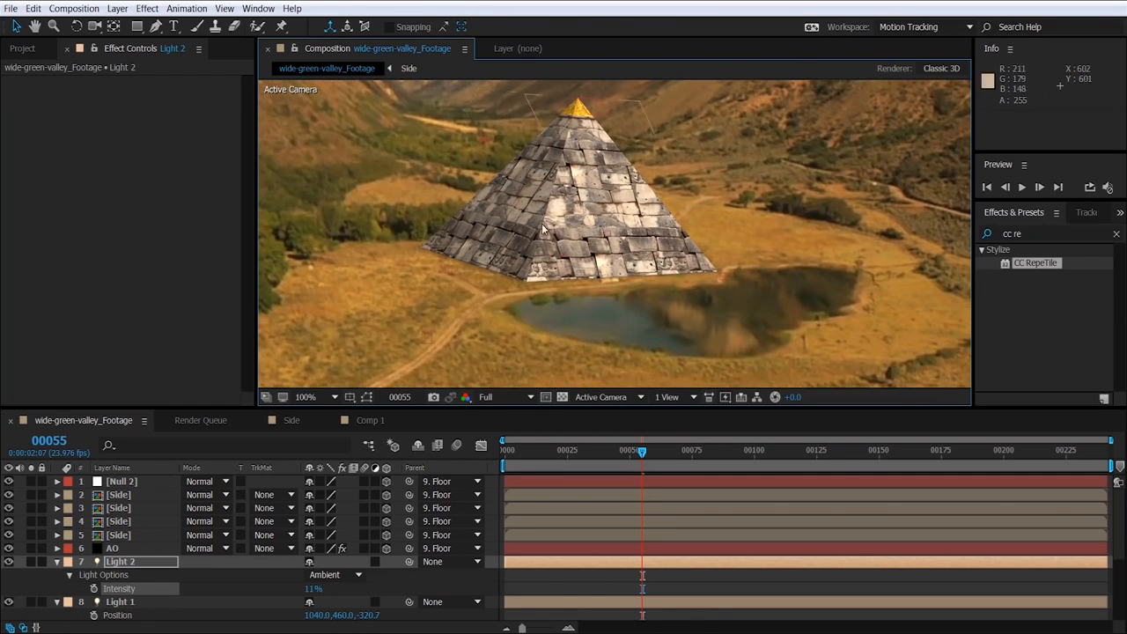
Step: Add an adjustment layer above the gold and stone textures in the Side composition and adjust their colour with Hue/Saturation
click(363, 420)
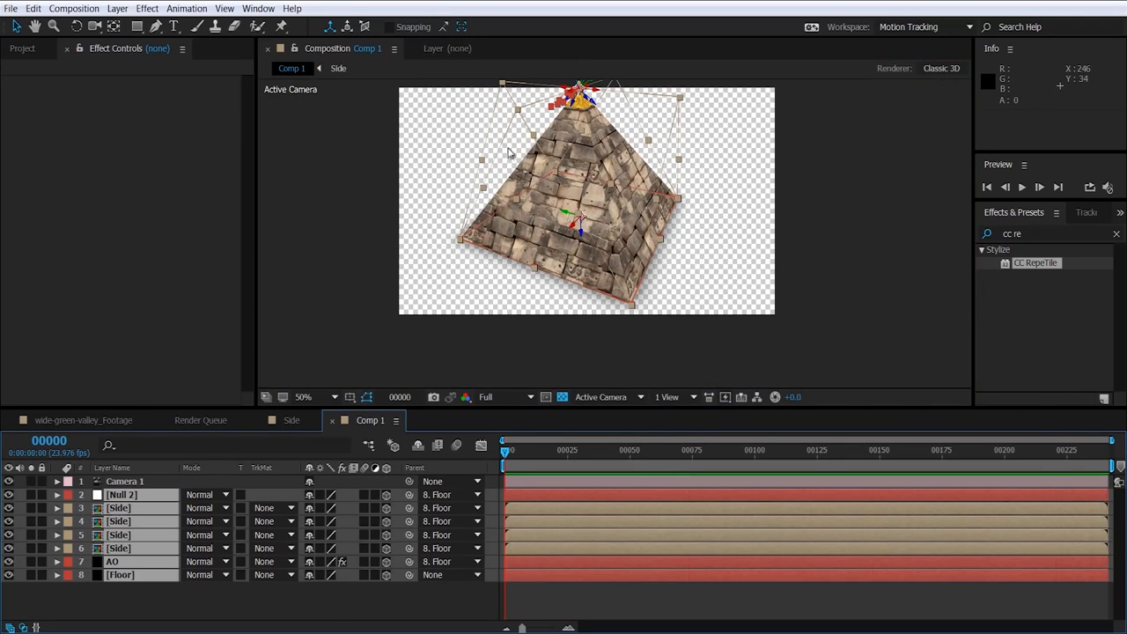
click(292, 420)
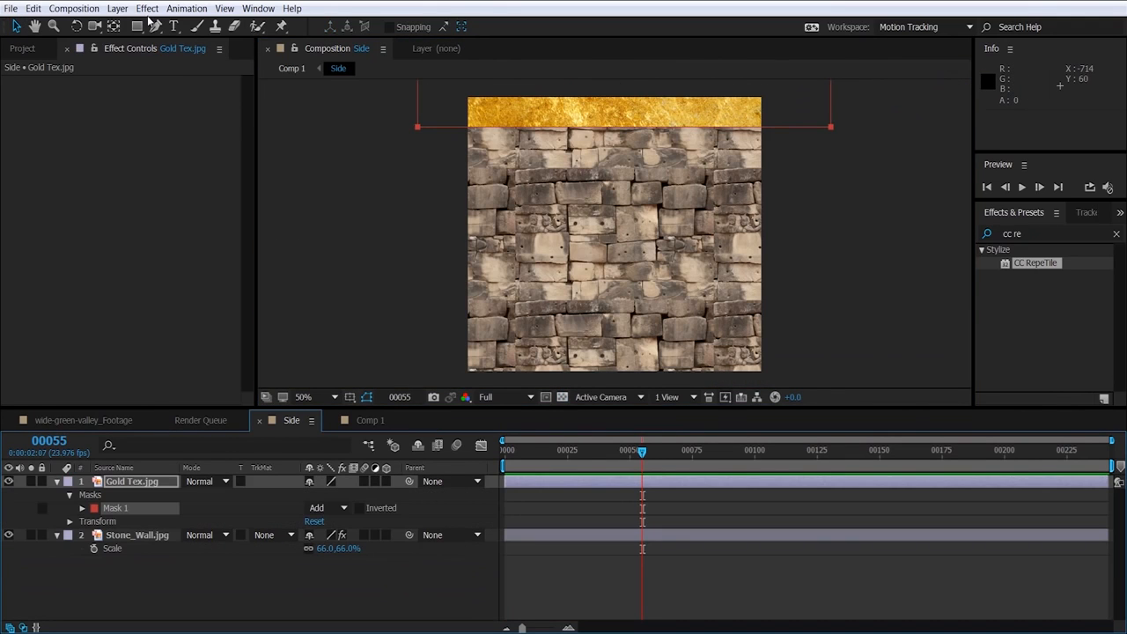
click(147, 11)
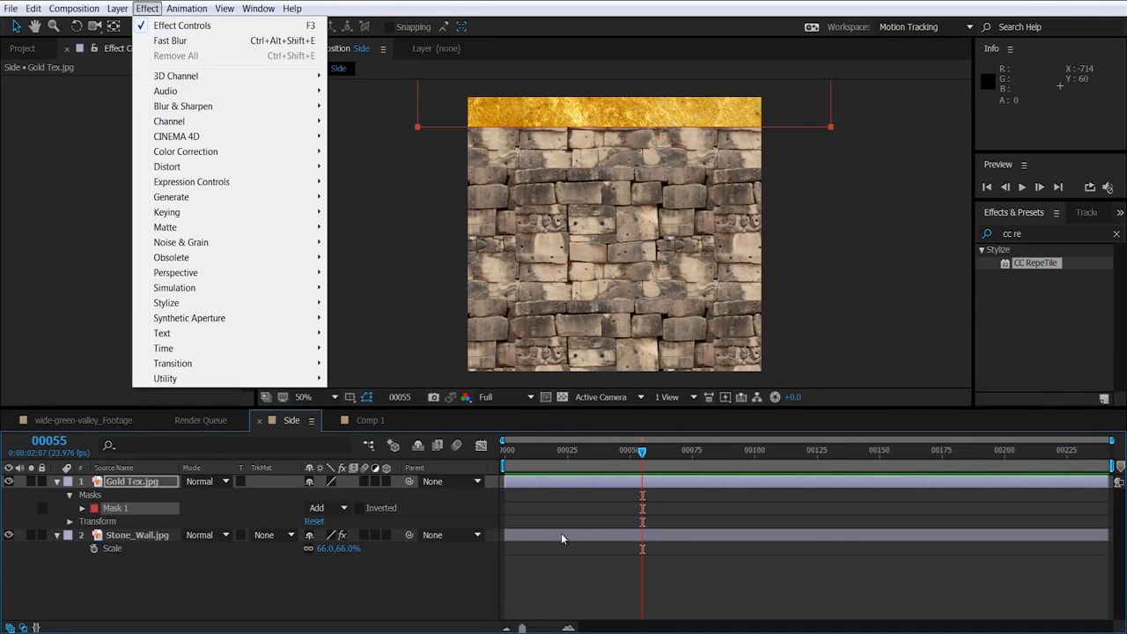
mouse_move(117, 9)
mouse_move(134, 25)
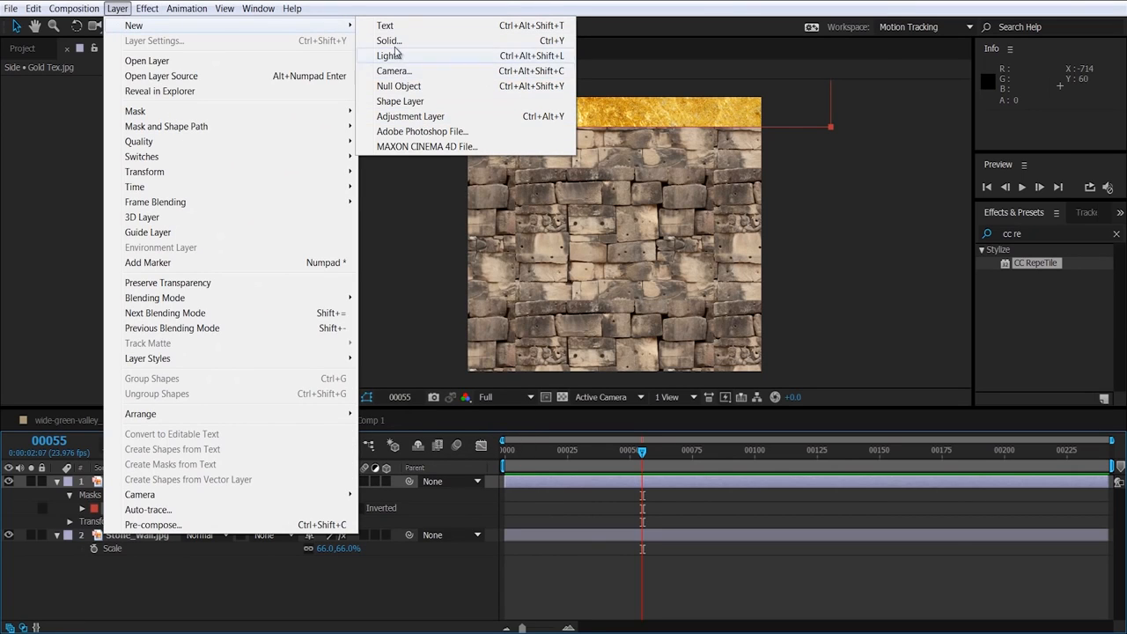
click(392, 116)
click(147, 9)
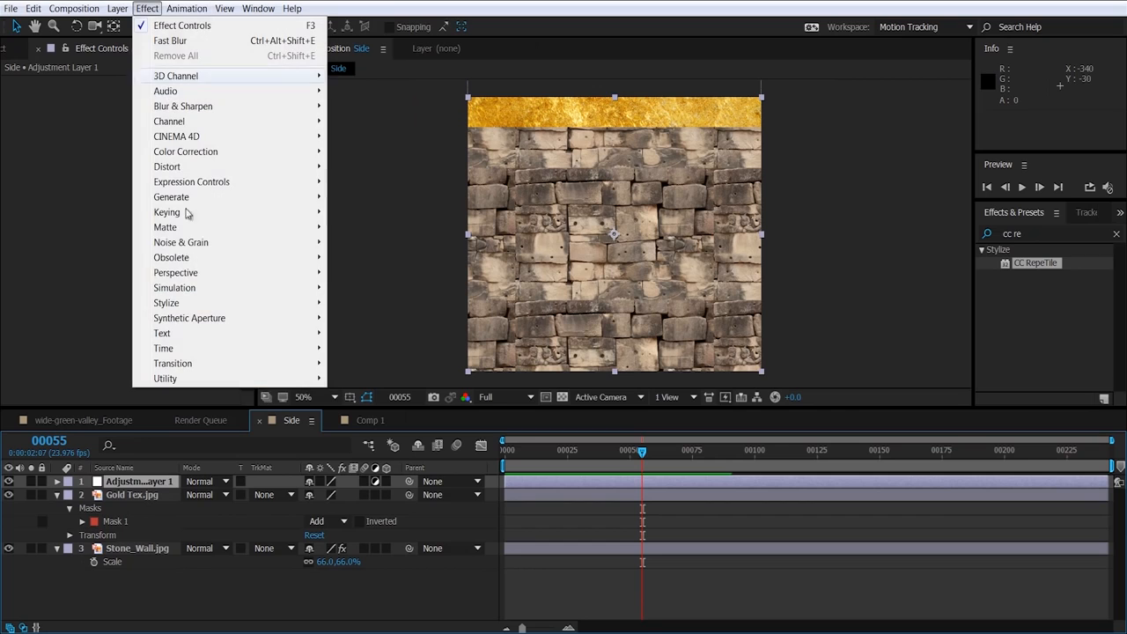
mouse_move(185, 153)
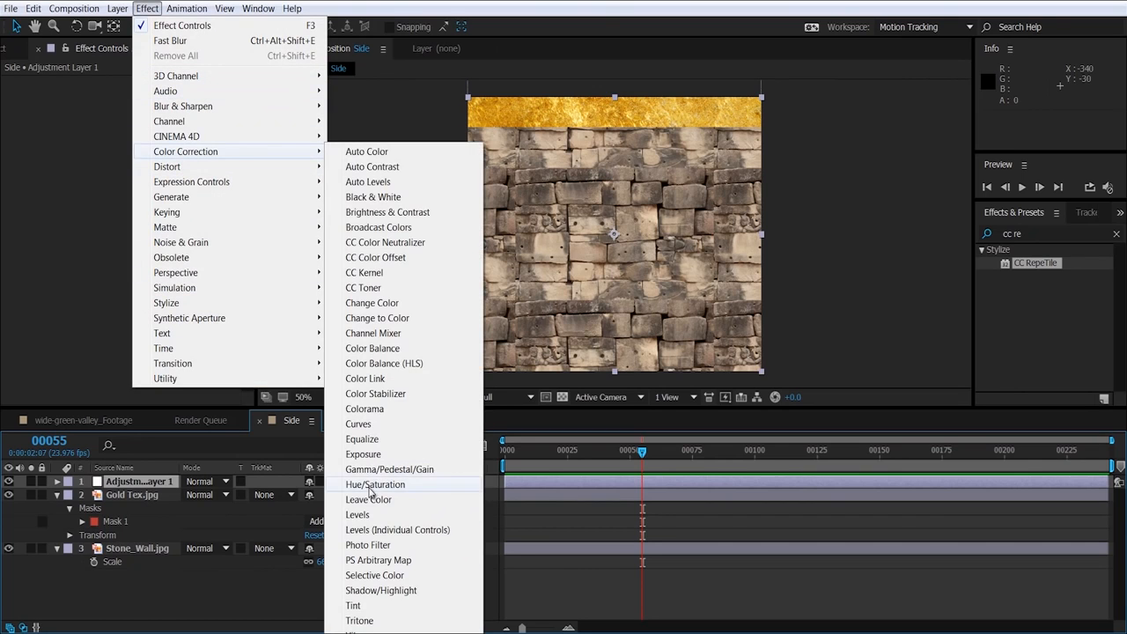
click(371, 486)
drag(133, 227, 141, 227)
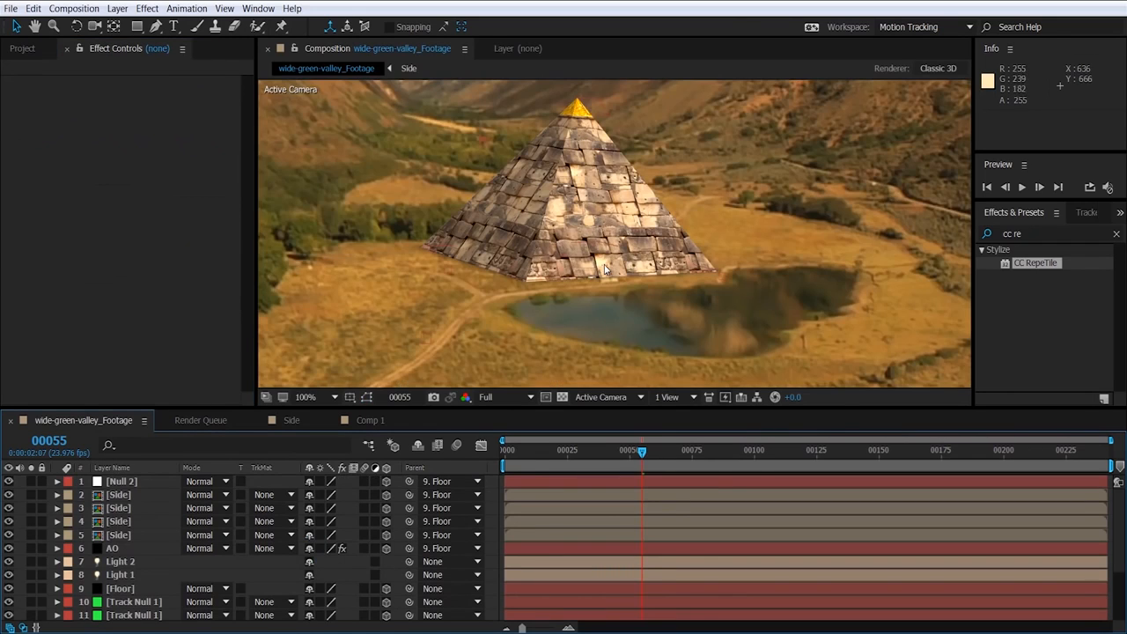
Step: Go to frame 147 of the wide-green-valley_Footage composition, hide the valley footage layer and show the transparency grid
drag(647, 453, 871, 449)
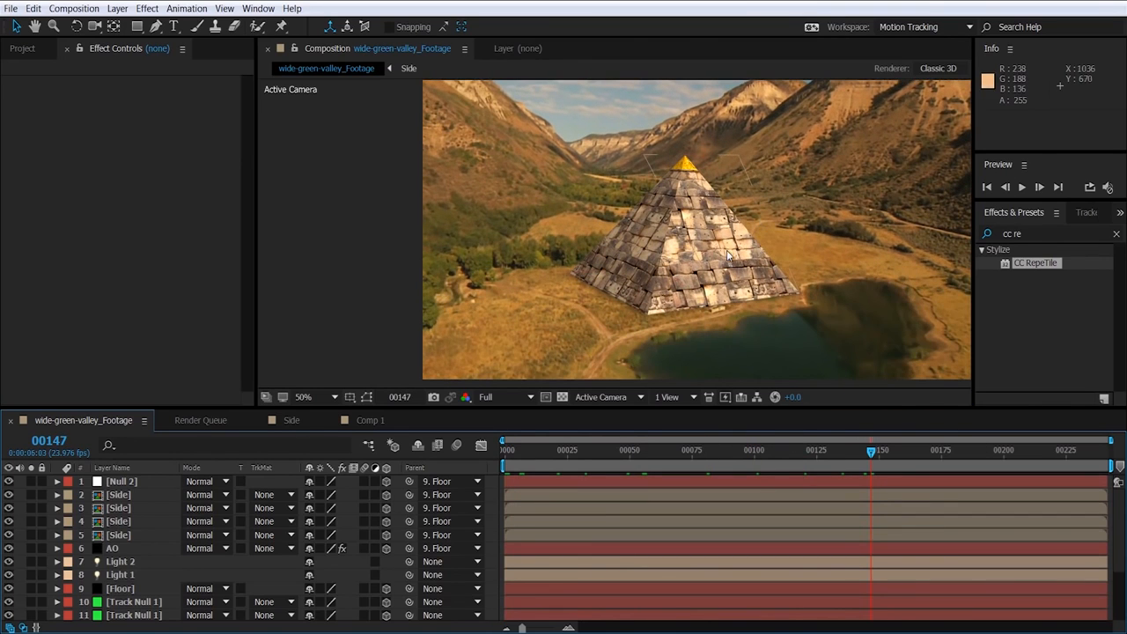
drag(726, 250, 684, 188)
drag(145, 410, 138, 328)
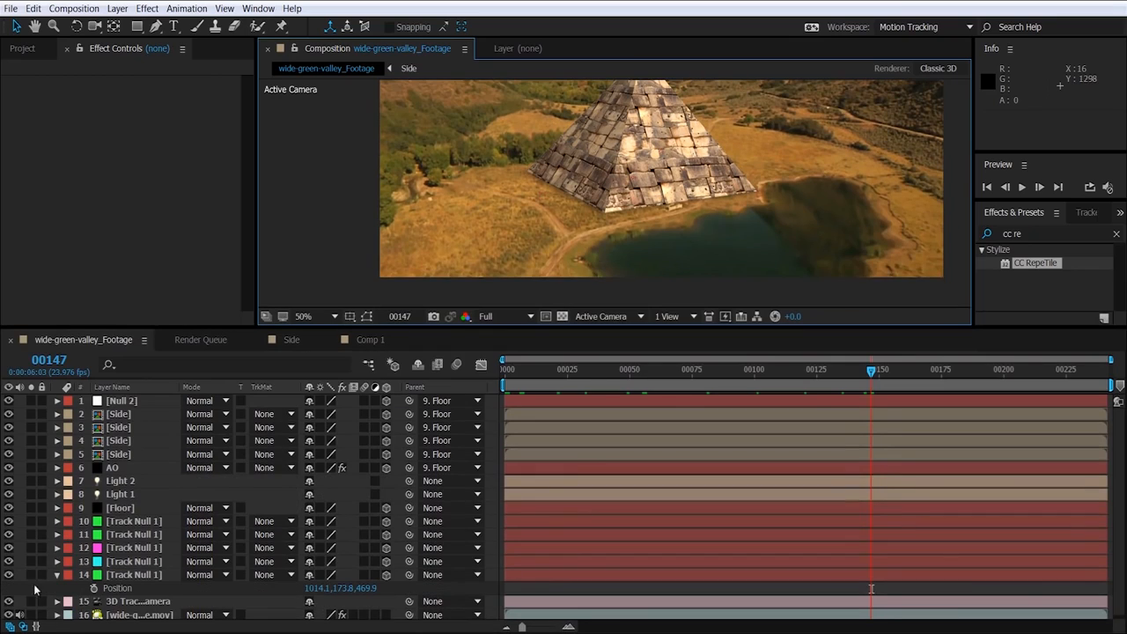
click(56, 576)
click(128, 602)
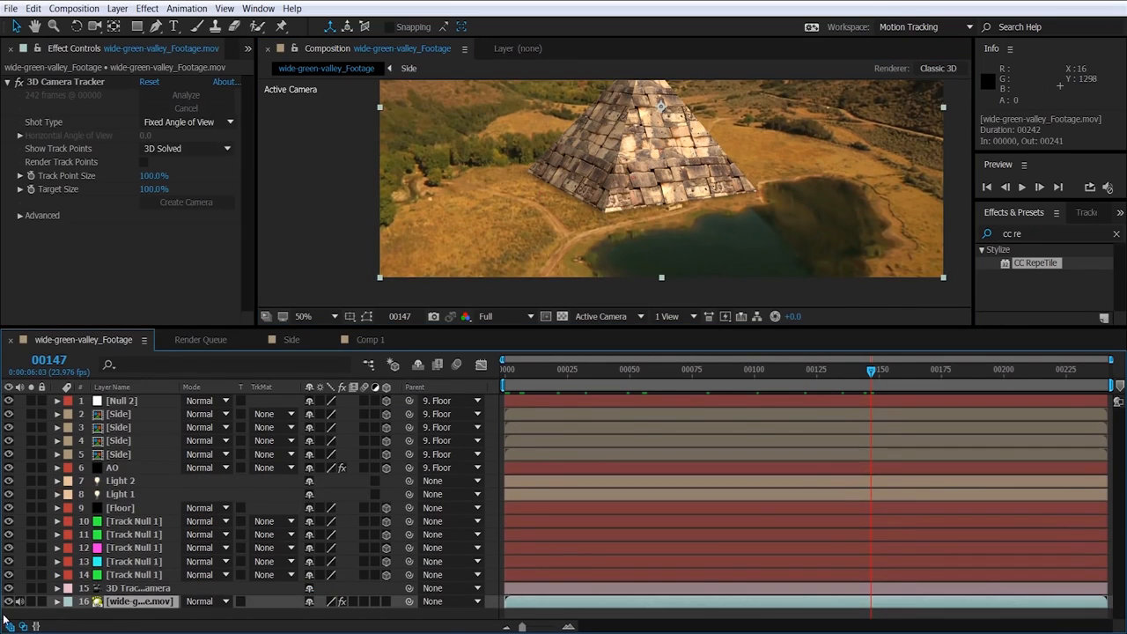
click(9, 601)
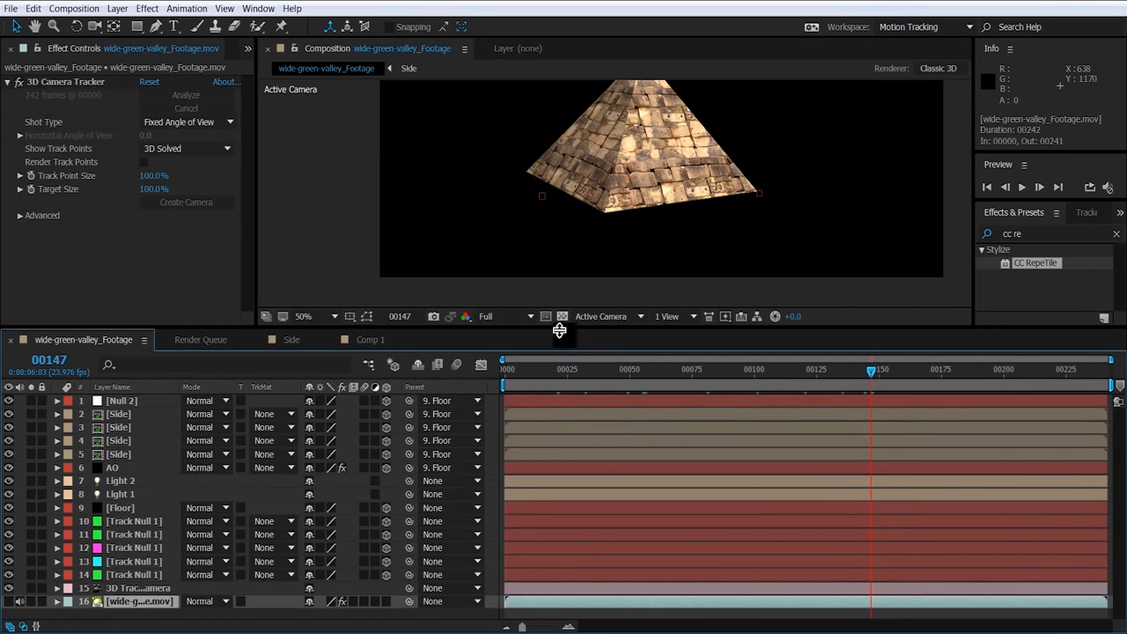
click(562, 316)
scroll(652, 262, down, 2)
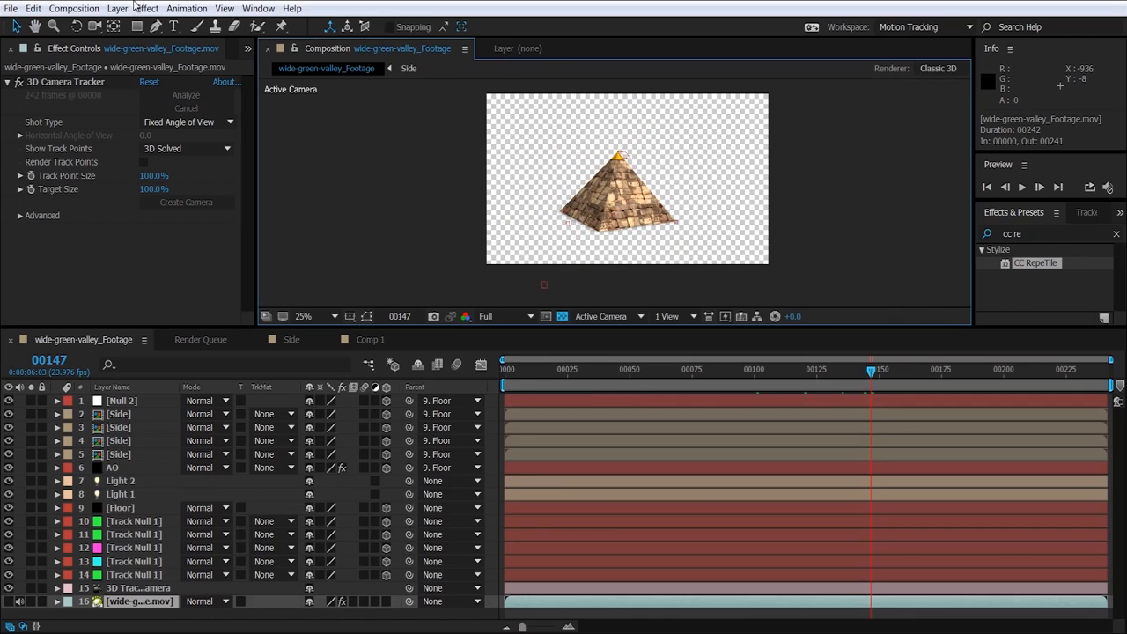
Step: Move the Floor layer directly below AO and duplicate all seven pyramid layers from Null 2 through Floor
click(126, 471)
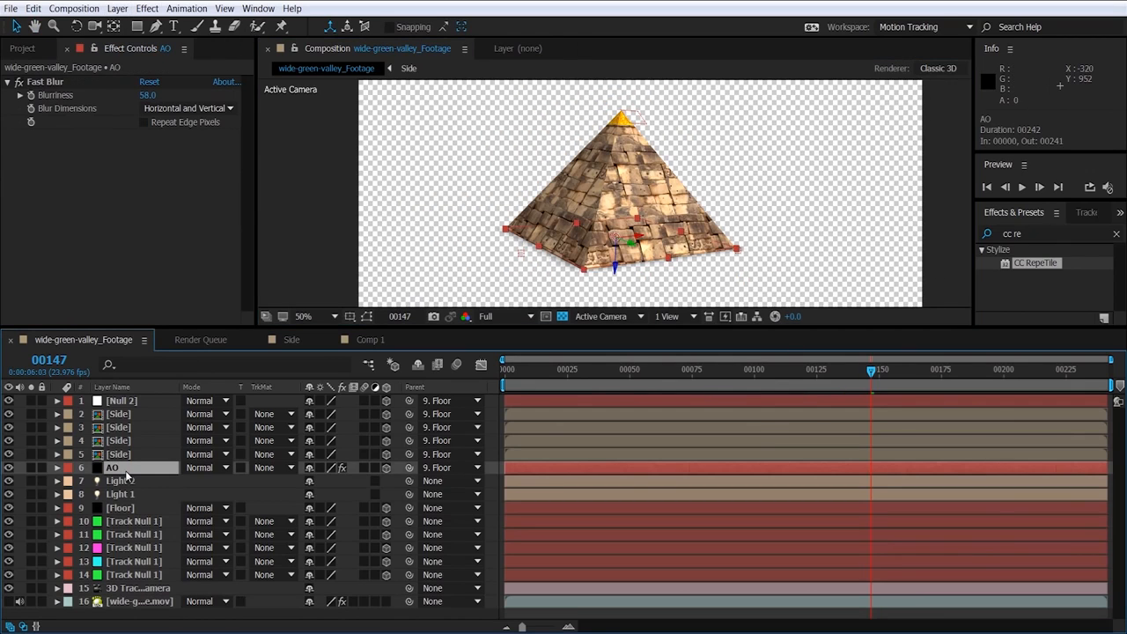
shift+click(113, 419)
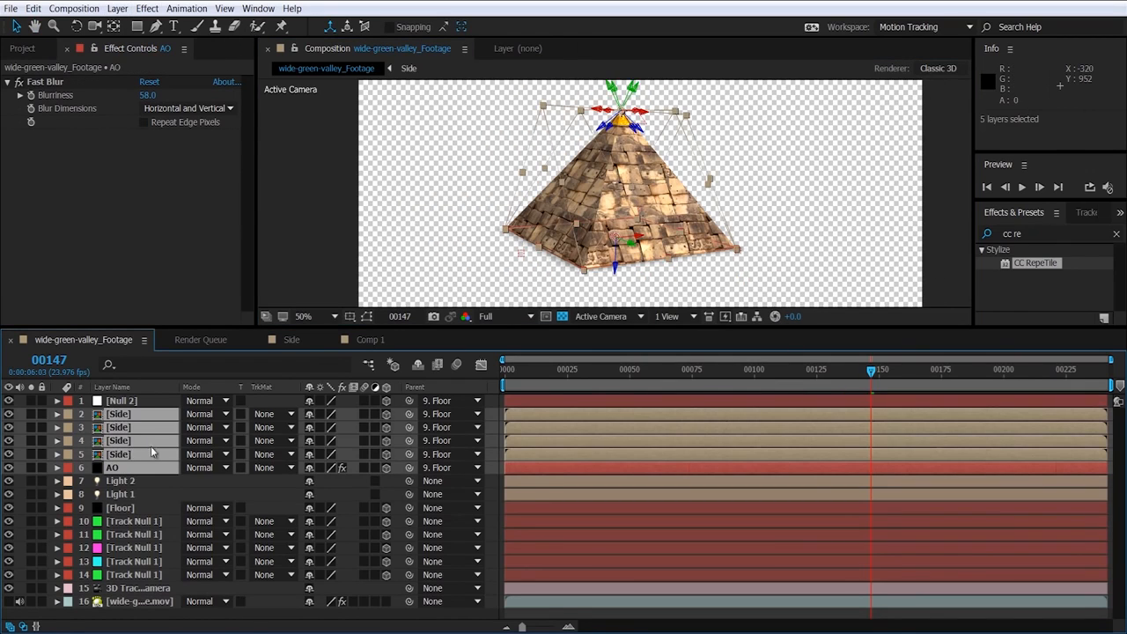
drag(120, 508, 122, 478)
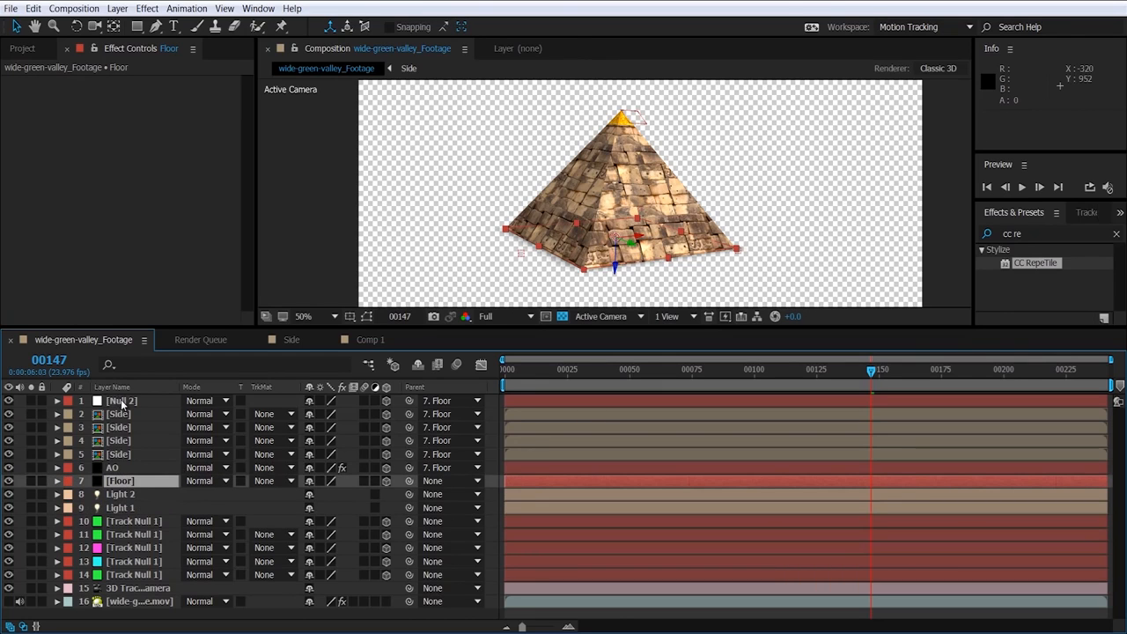
shift+click(122, 403)
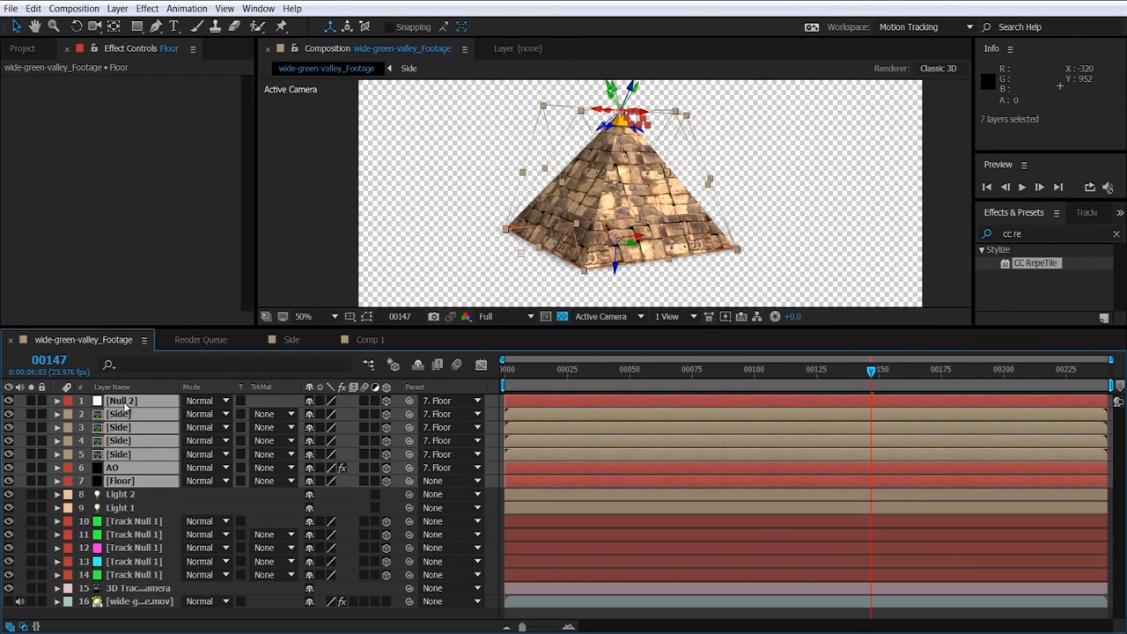
key(ctrl+d)
drag(116, 410, 128, 415)
Step: Set the duplicated Floor layer's X Rotation to 180° to flip the second pyramid upside down
click(125, 493)
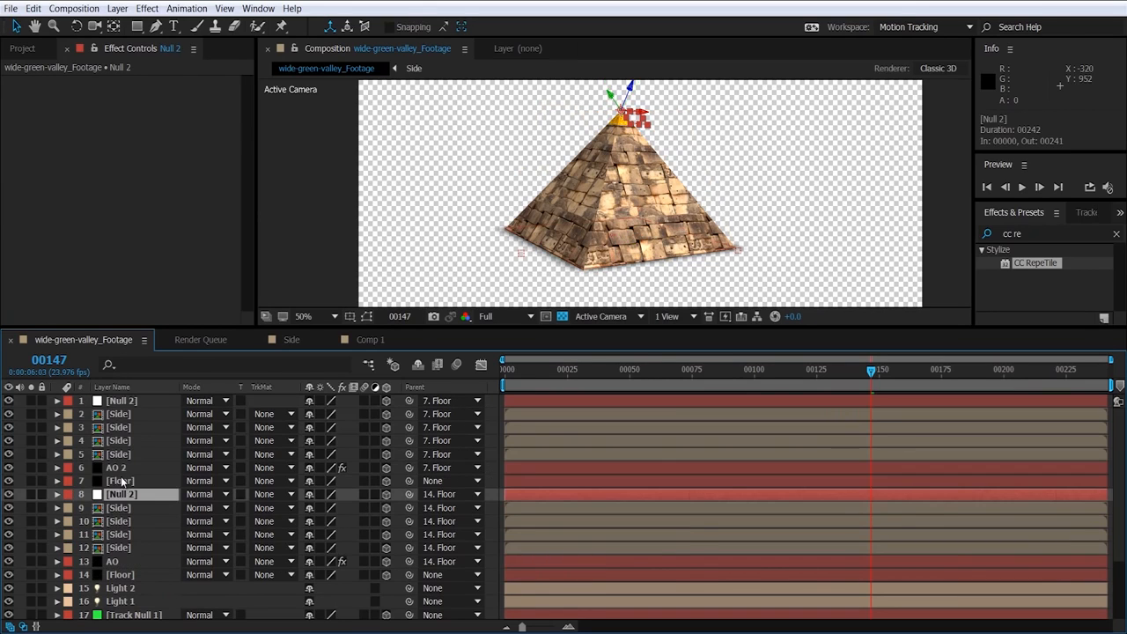
click(121, 468)
click(121, 481)
key(r)
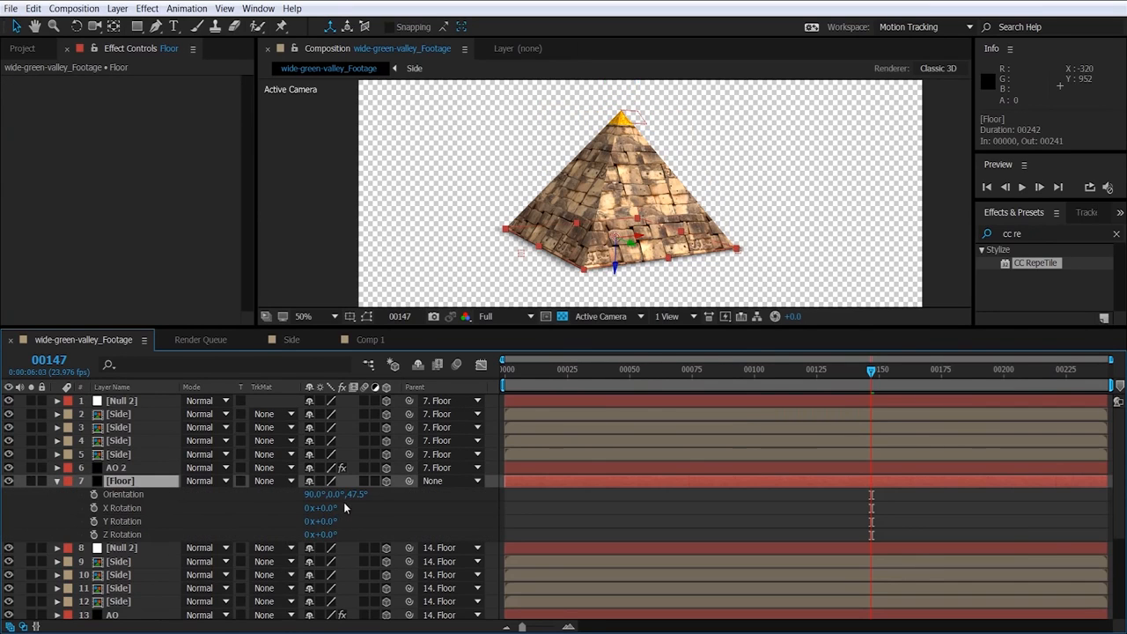
drag(324, 508, 457, 509)
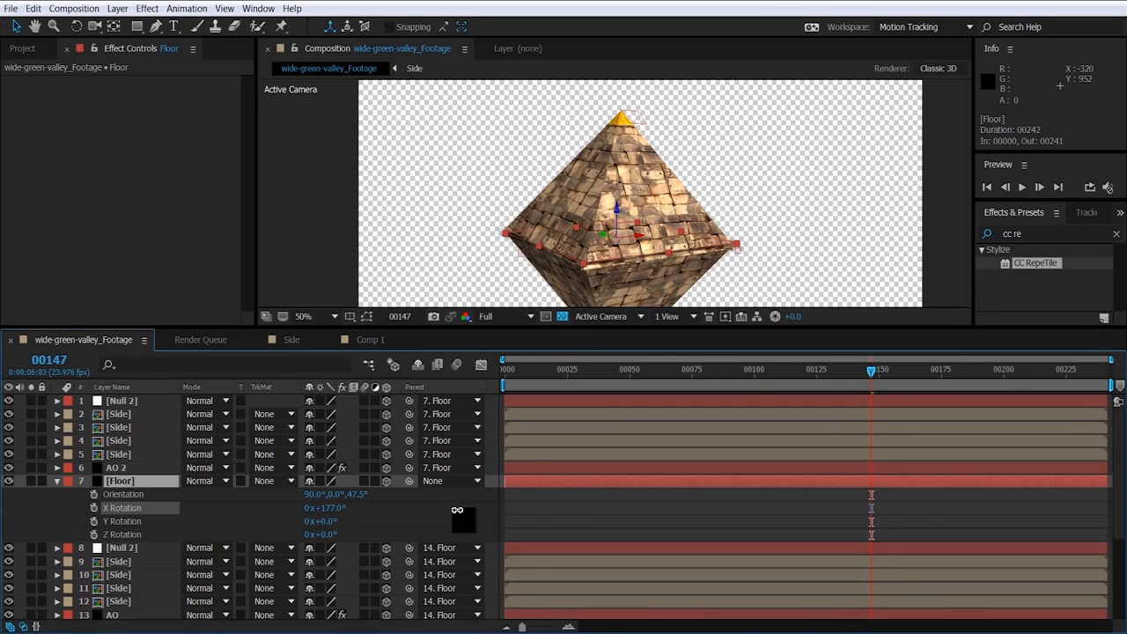
click(325, 507)
text(180)
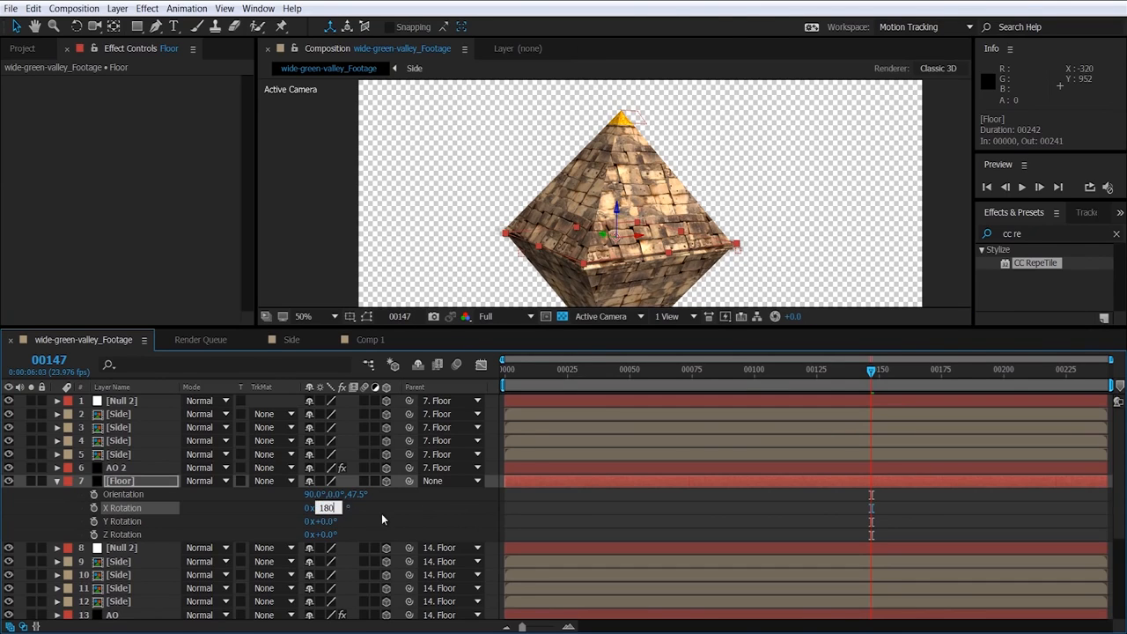
key(Return)
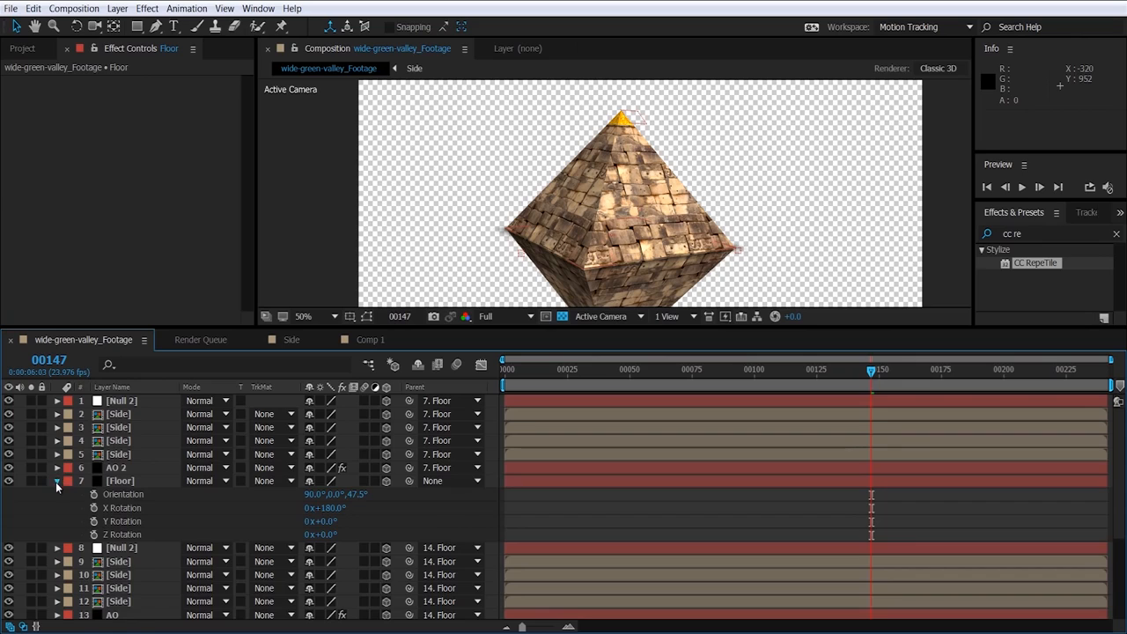
click(56, 481)
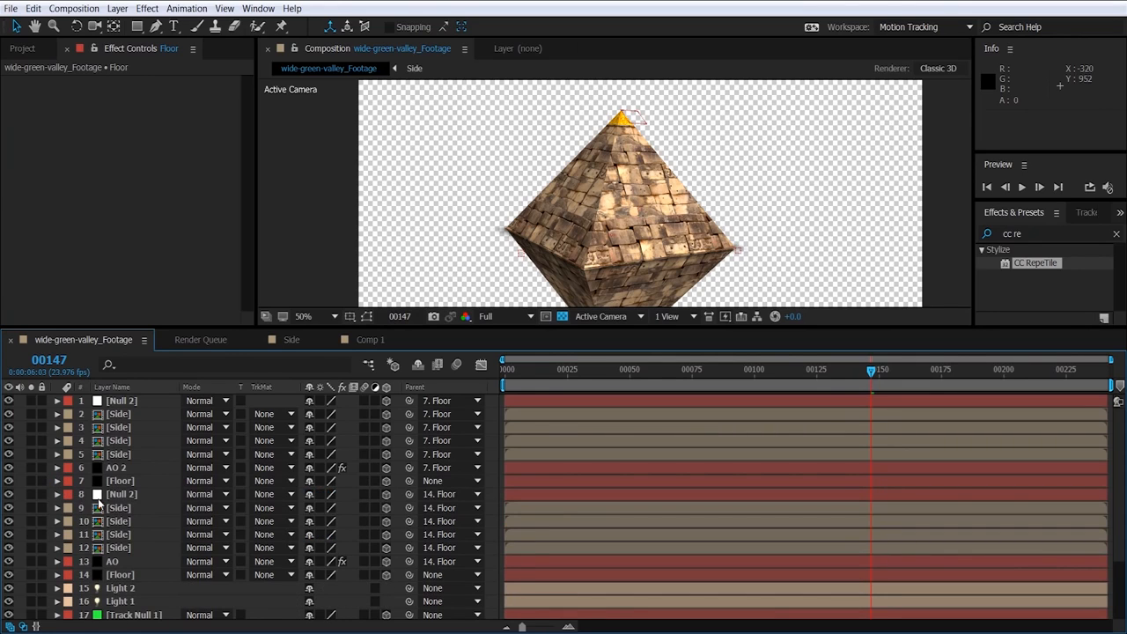
Step: Hide the original pyramid layers, both lights, the track nulls and the duplicated Floor layer, leaving the inverted pyramid shown
scroll(55, 537, down, 2)
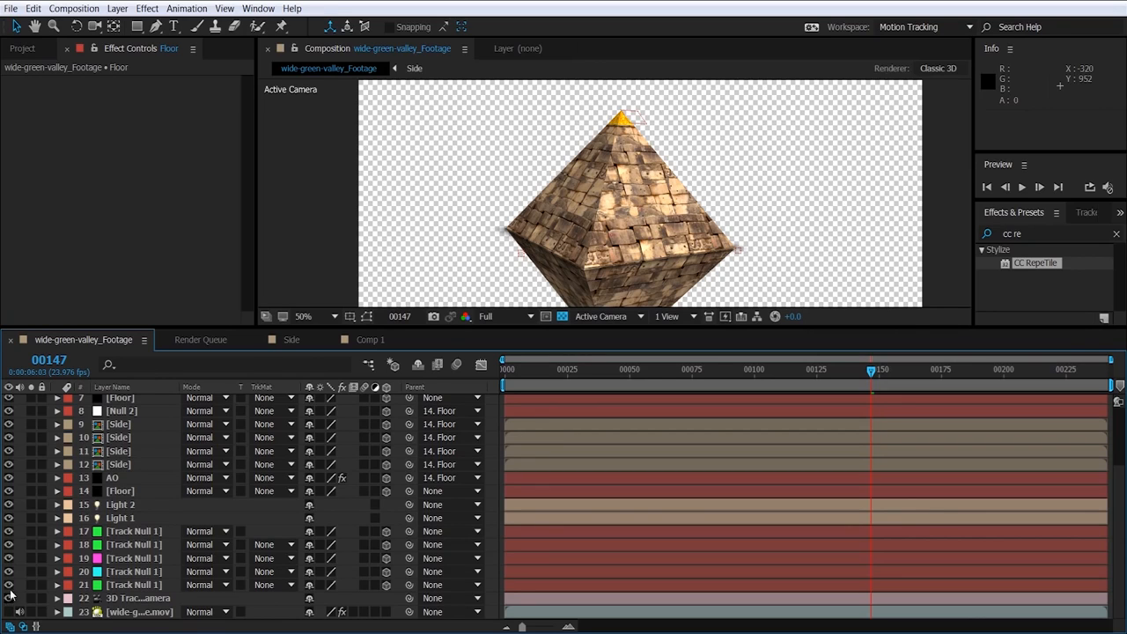
drag(9, 584, 17, 457)
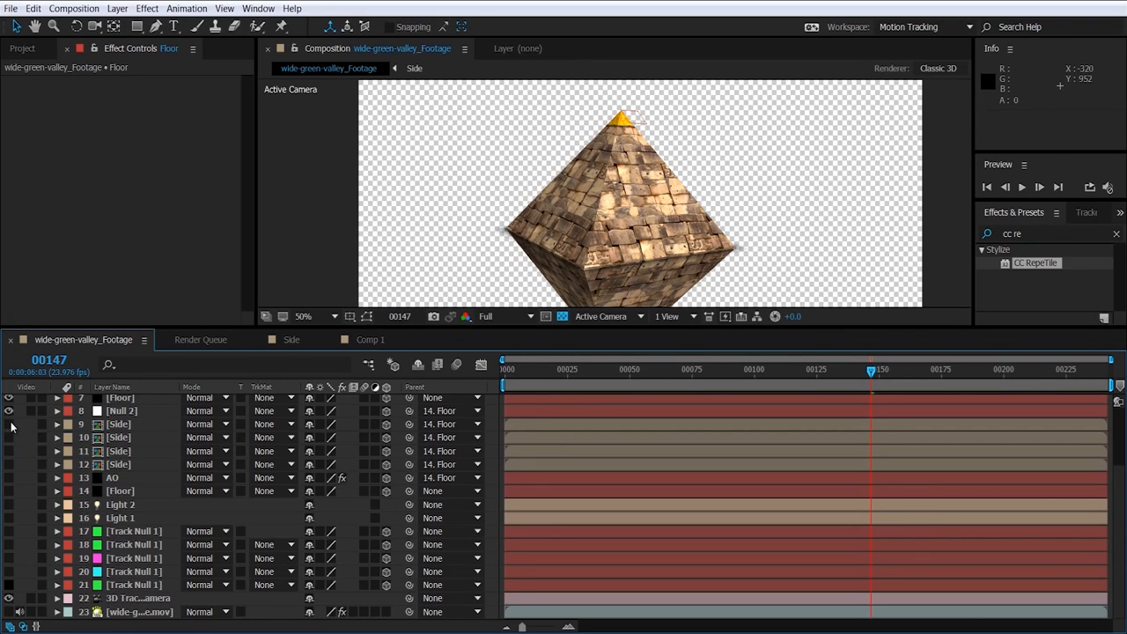
drag(8, 414, 9, 412)
drag(606, 259, 582, 219)
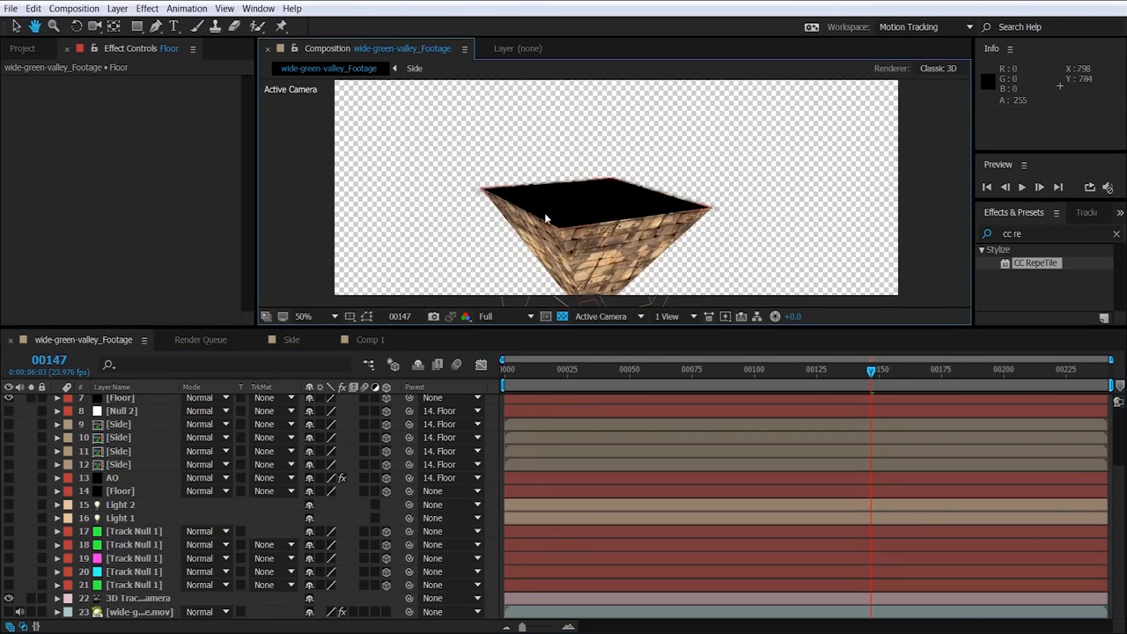
click(8, 398)
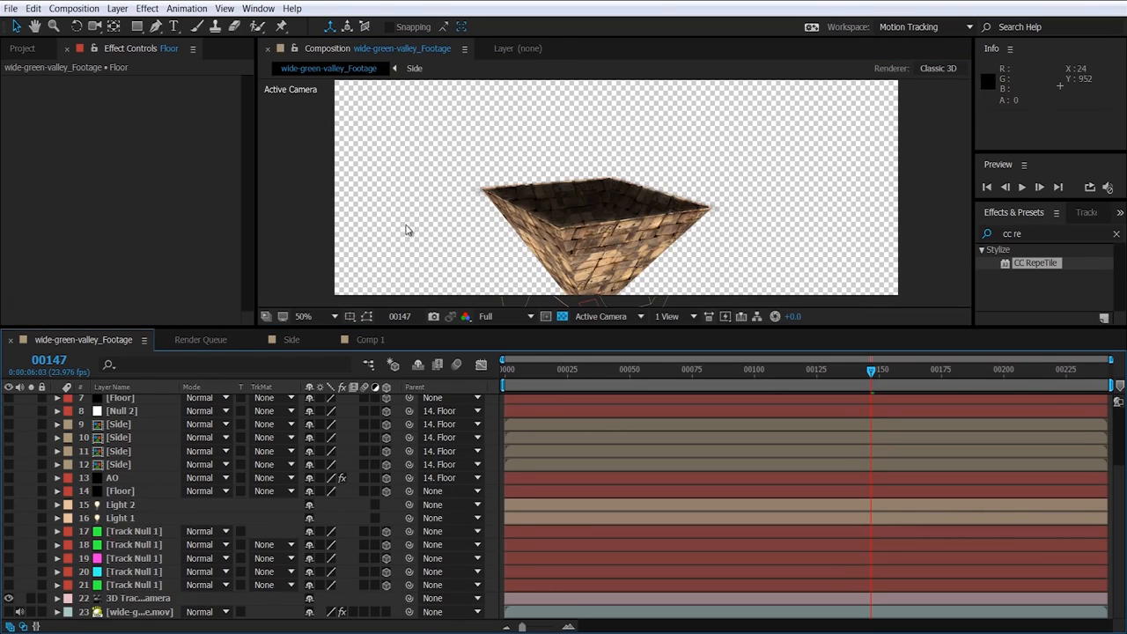
Step: Return to frame 0 and add the composition to the render queue with the Quick Time Alpha output module
drag(558, 374, 495, 379)
key(comma)
click(79, 12)
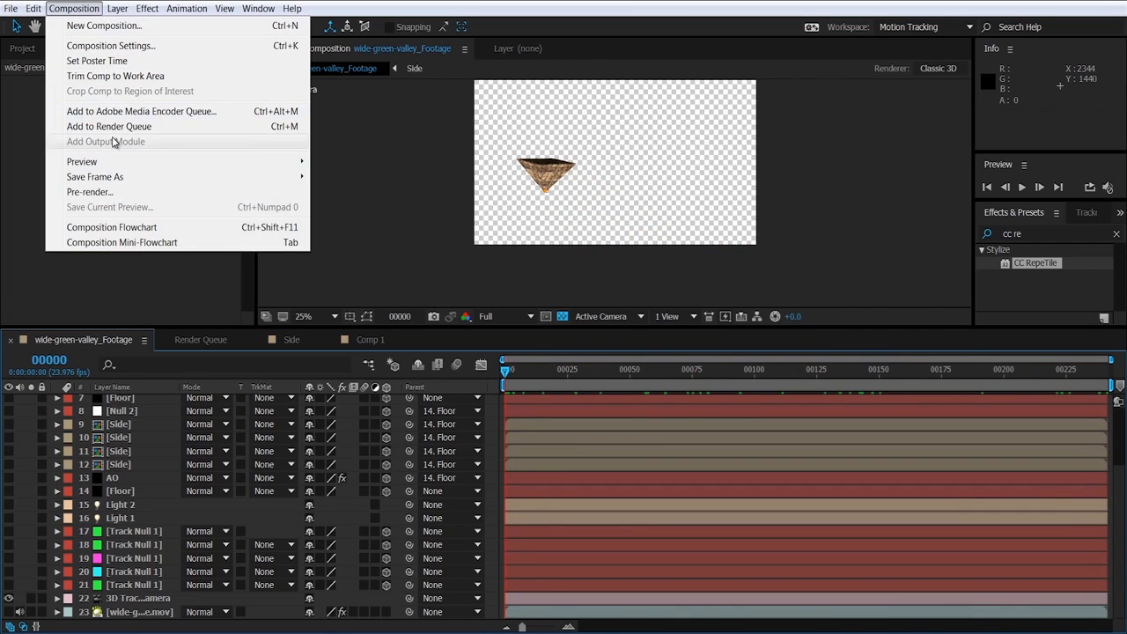
click(111, 126)
click(105, 445)
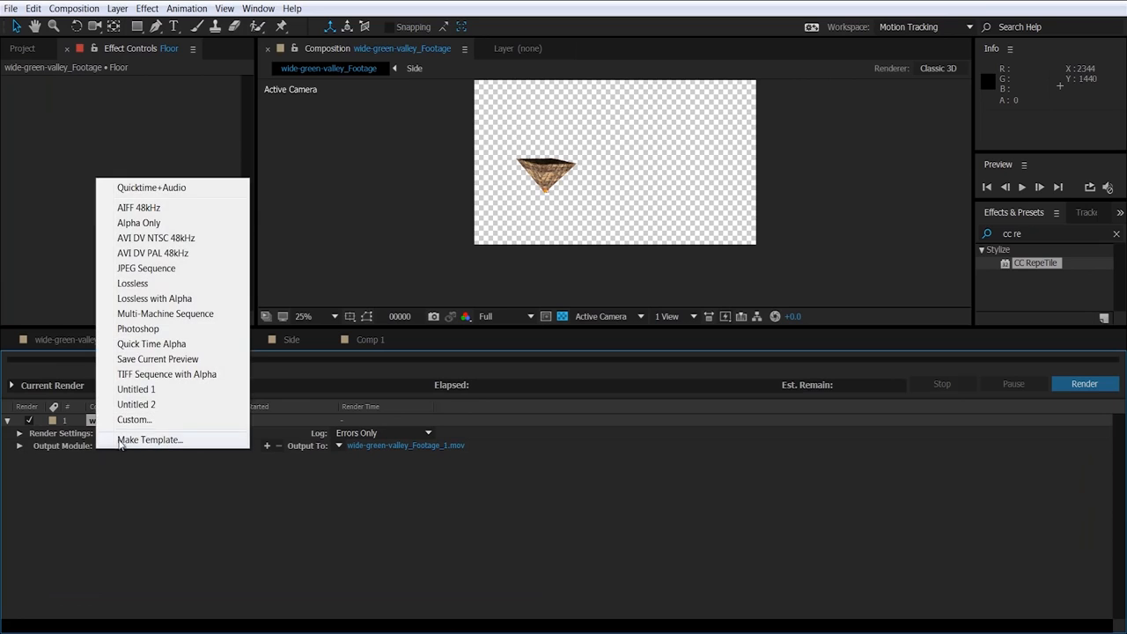
click(144, 345)
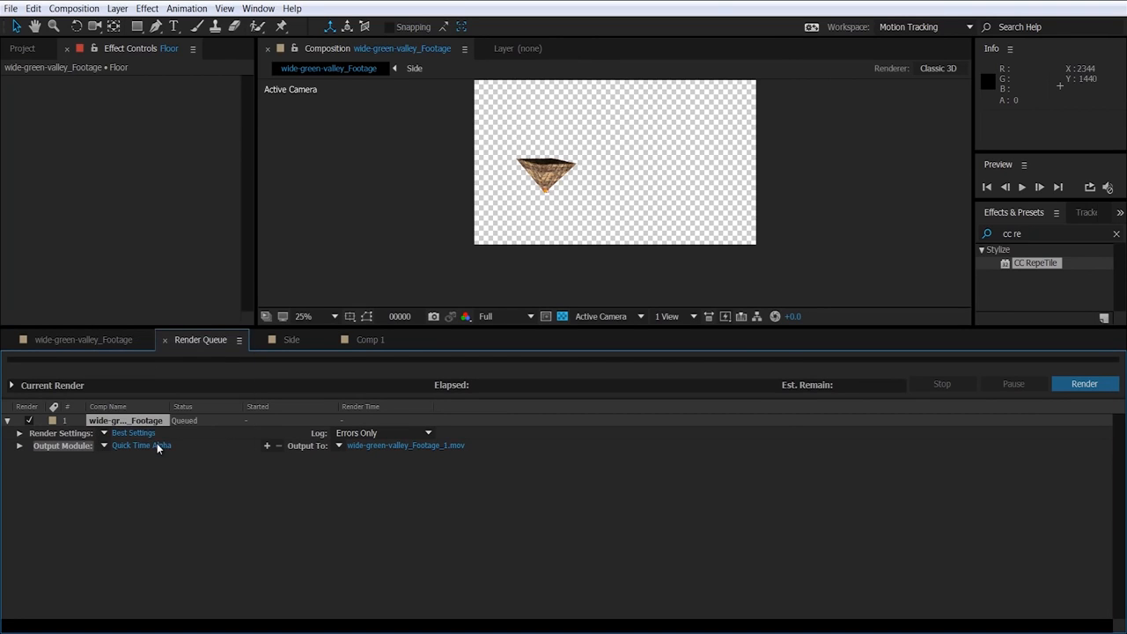
Step: Set the output module's channels to RGB + Alpha with the PNG codec and render the inverted pyramid
click(158, 447)
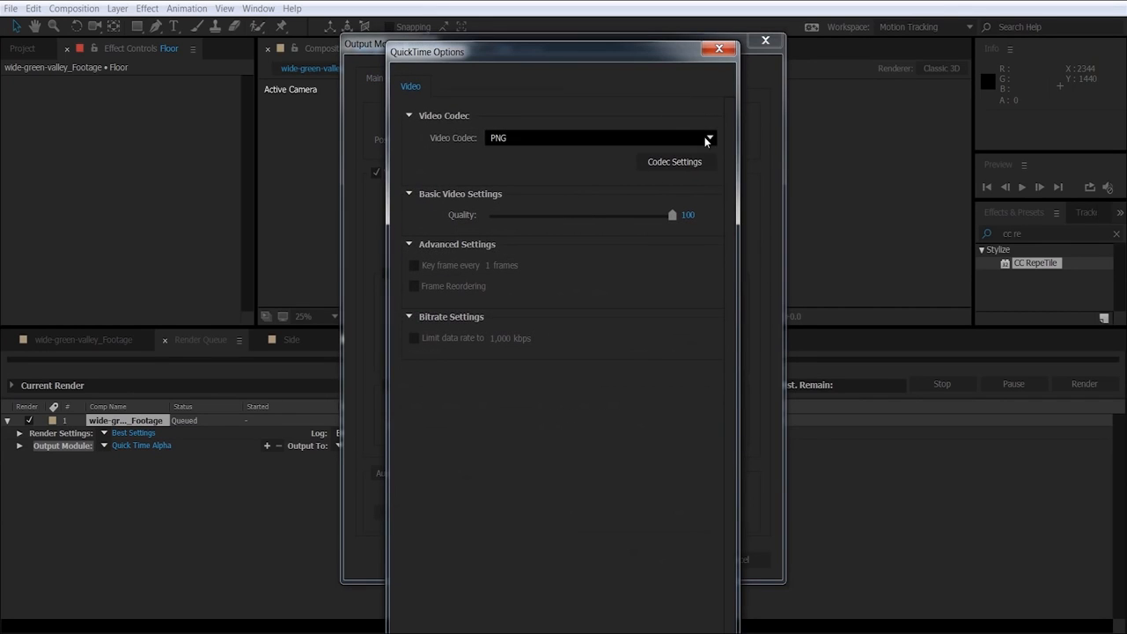
click(719, 49)
click(530, 195)
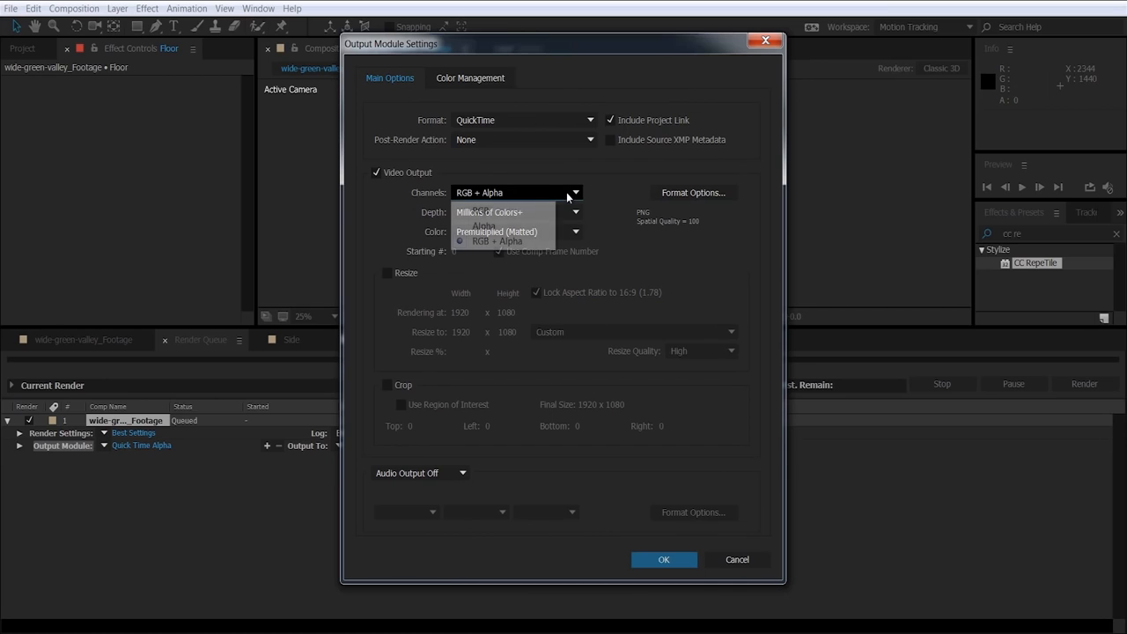
click(539, 237)
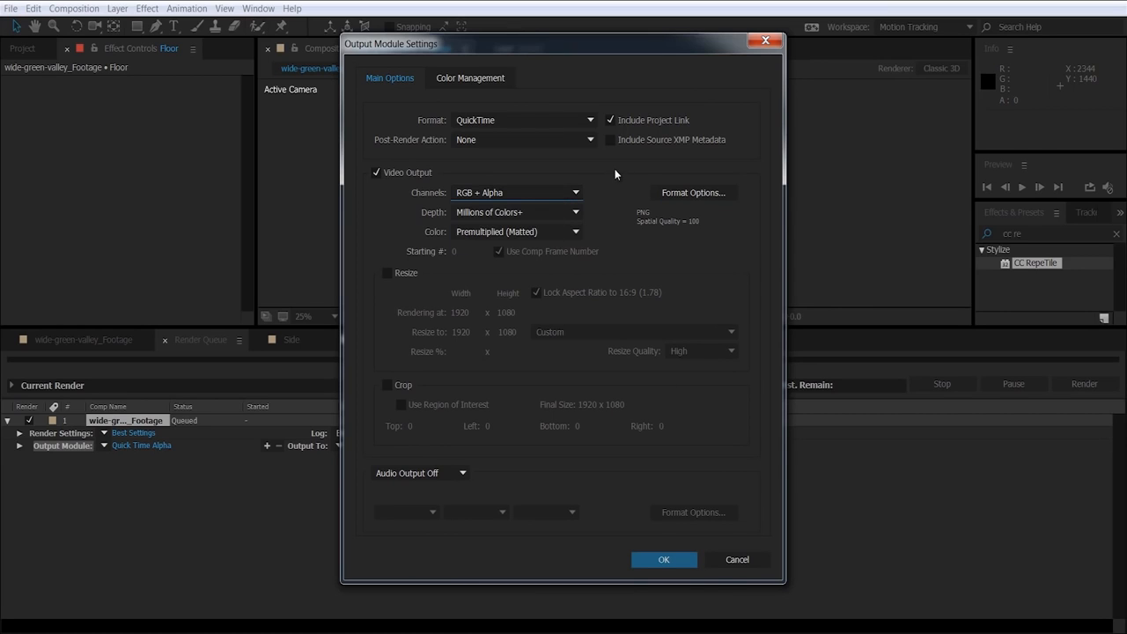
click(662, 558)
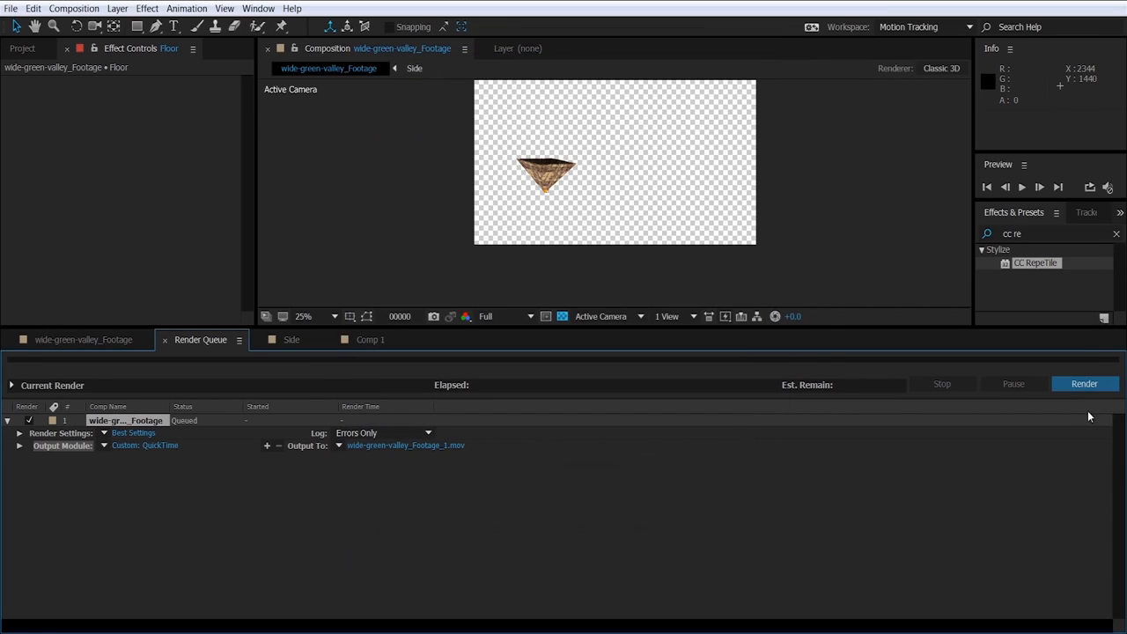
click(1085, 384)
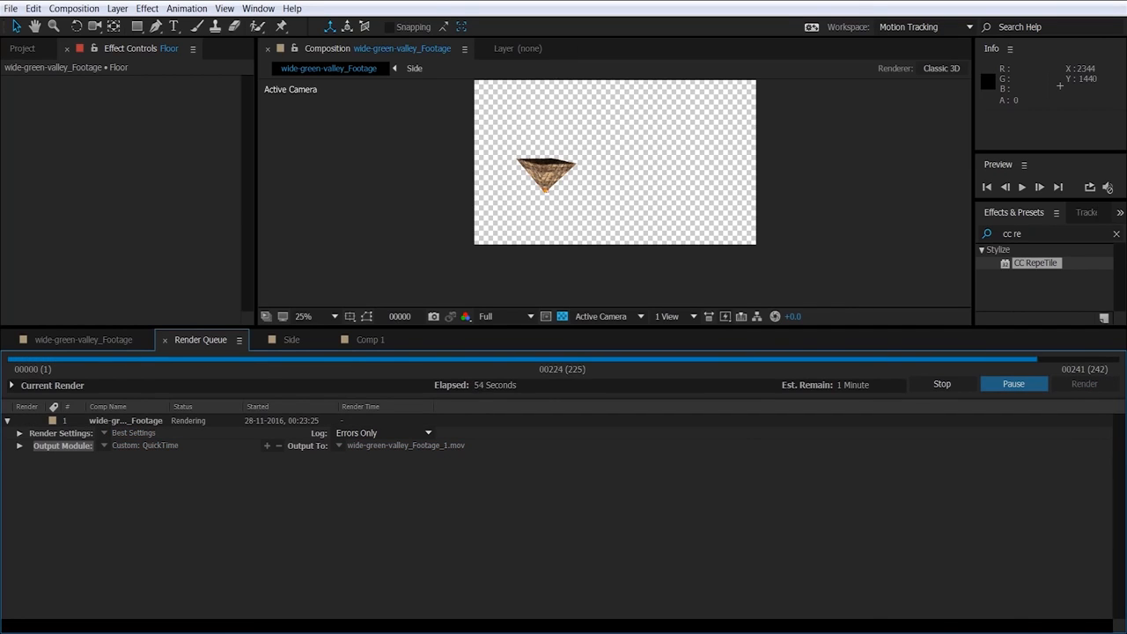
Step: In the wide-green-valley_Footage composition, hide the inverted pyramid layers and show the original pyramid, lights, track nulls and valley footage
click(86, 340)
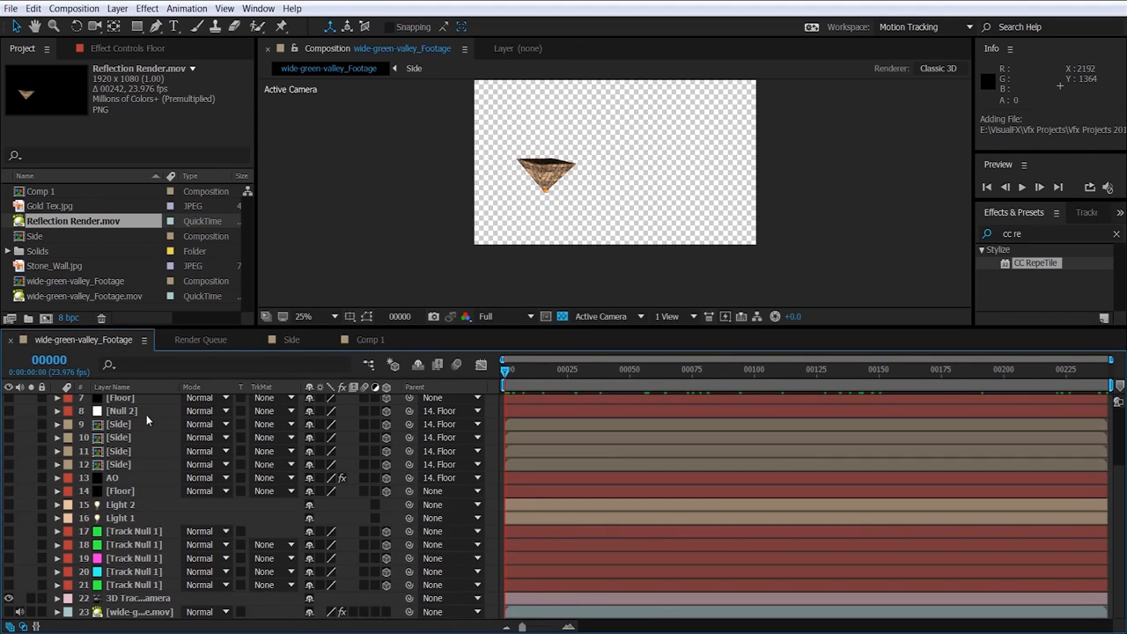
click(120, 491)
scroll(120, 476, up, 2)
drag(8, 468, 9, 401)
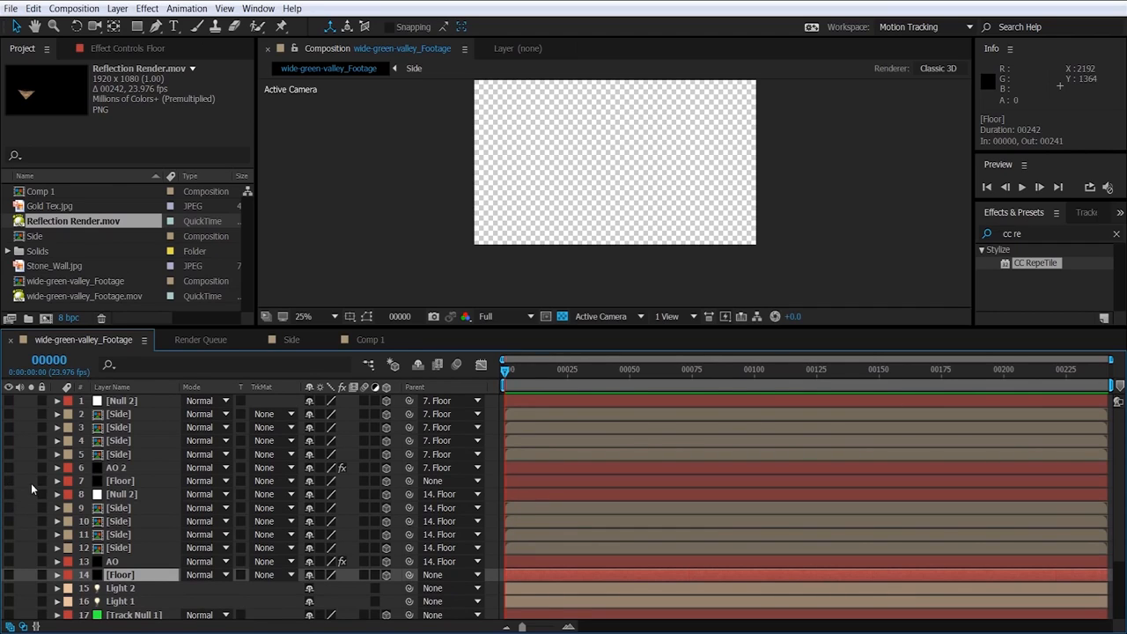
drag(7, 500, 15, 626)
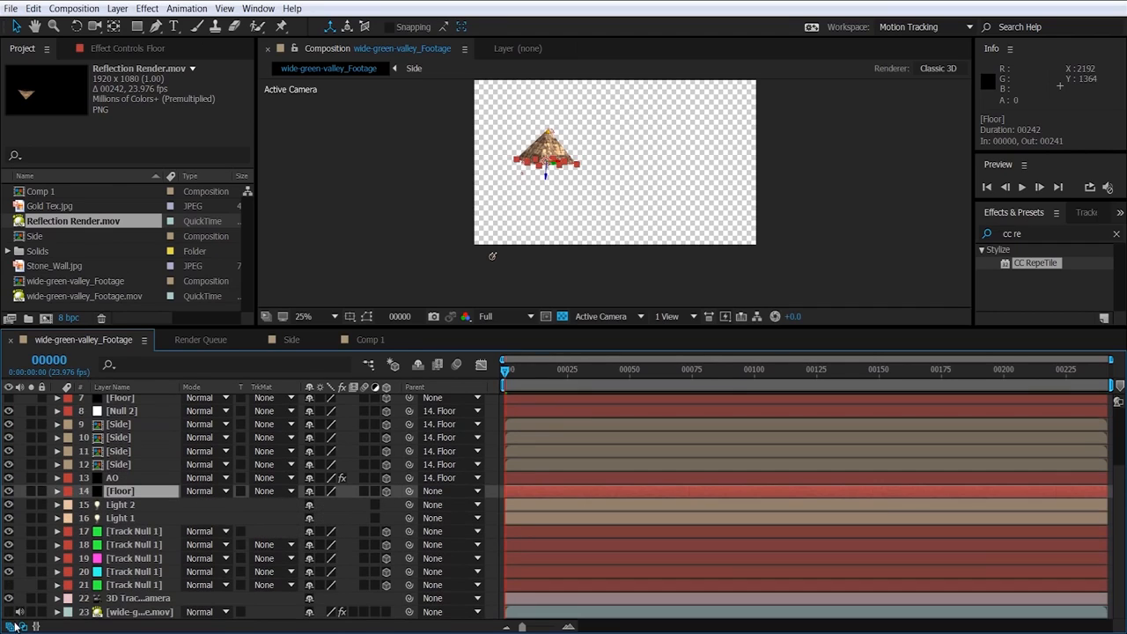
scroll(88, 443, up, 2)
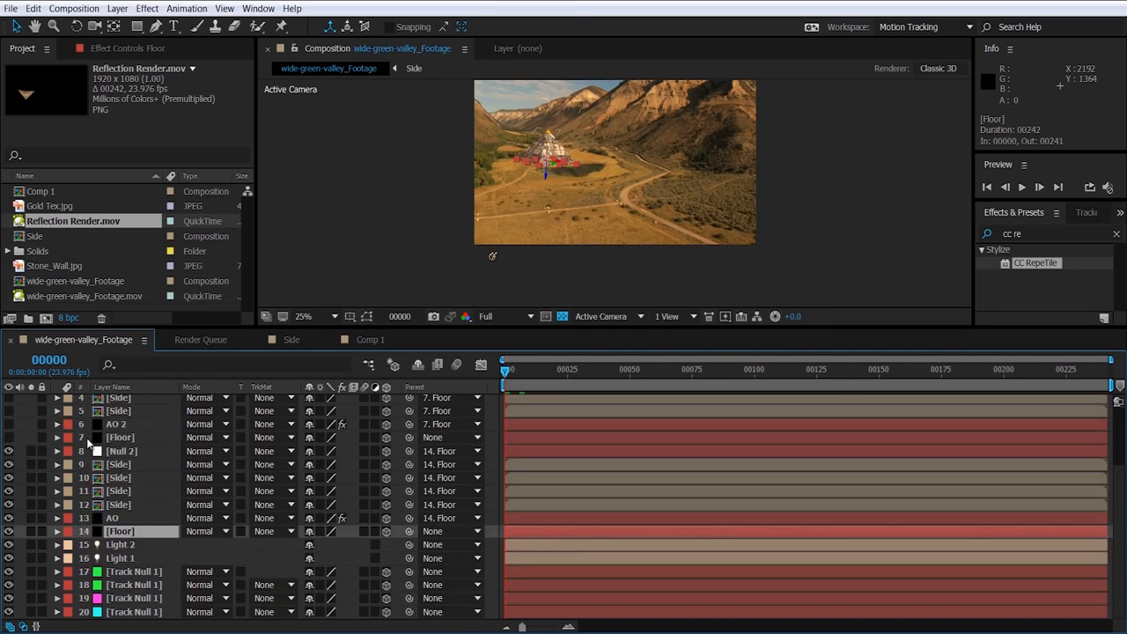
Step: Add Reflection Render.mov to the composition and place it directly below the original Floor layer, above Light 2
drag(39, 225, 115, 489)
scroll(476, 132, up, 2)
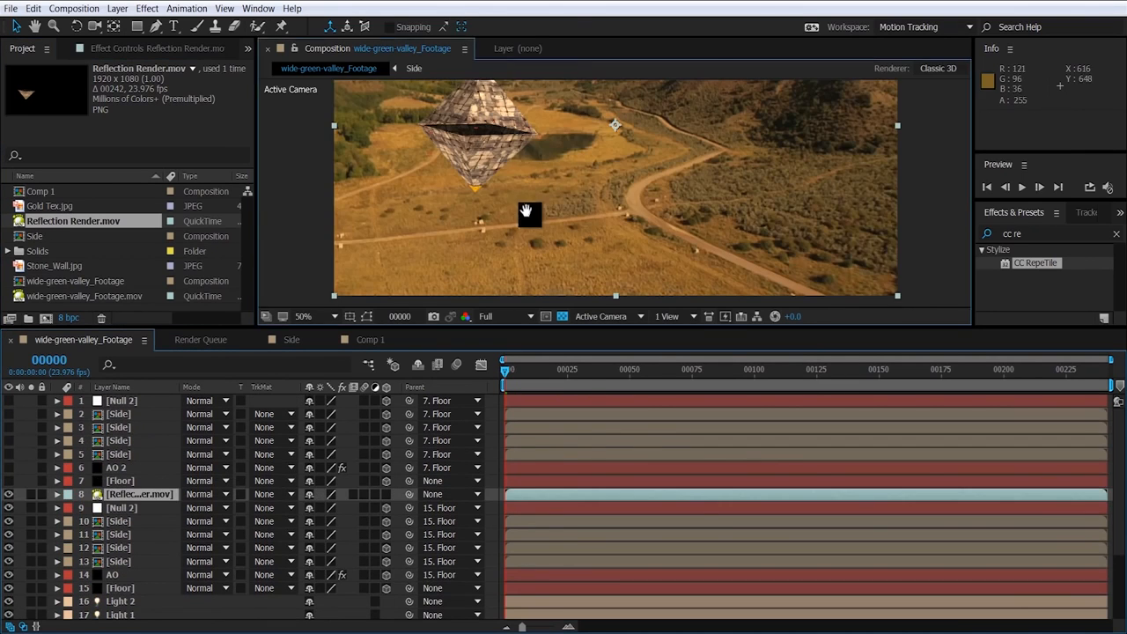
drag(529, 211, 542, 265)
scroll(507, 209, up, 1)
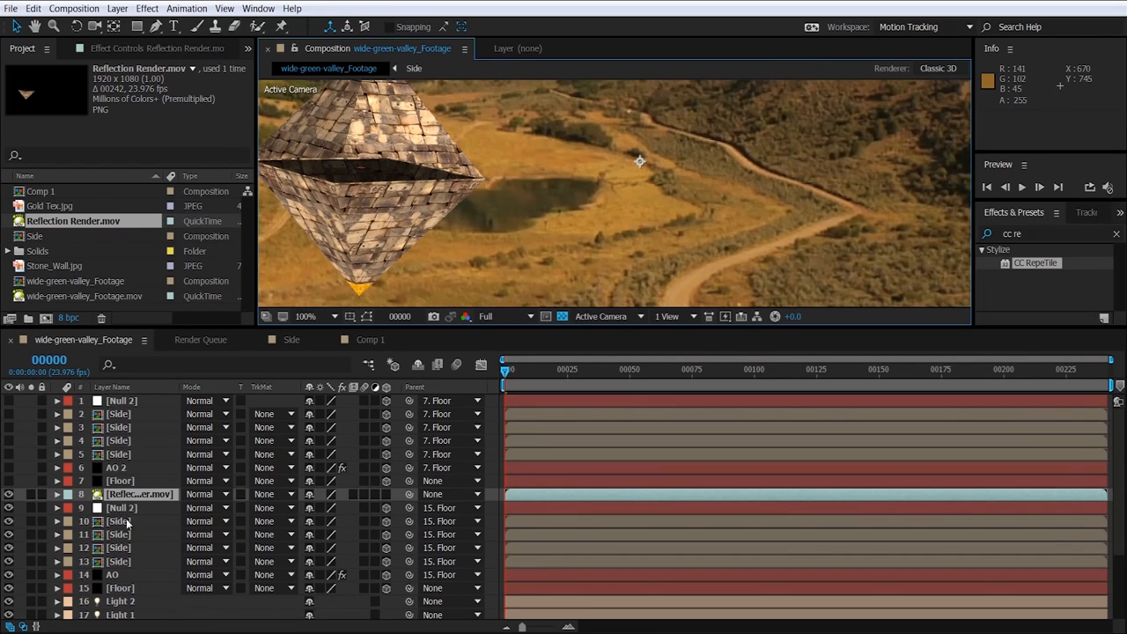
drag(132, 494, 133, 604)
scroll(493, 199, down, 2)
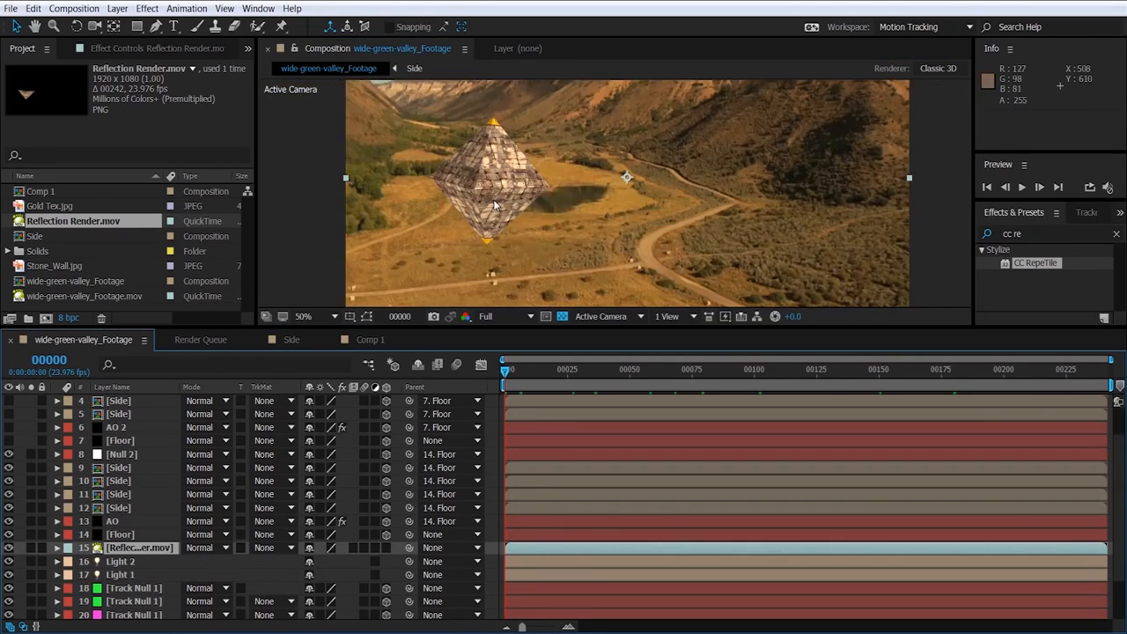
scroll(493, 199, up, 2)
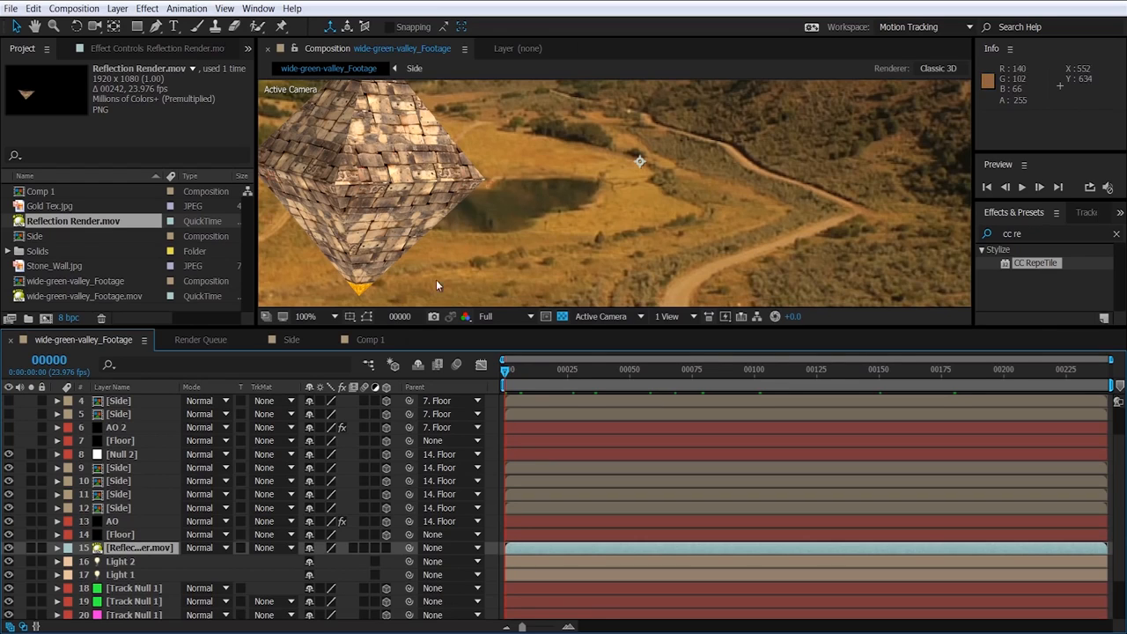
Step: With the pyramid sides, AO and Reflection Render.mov hidden, duplicate the original Floor layer and move the lower copy over the lake
click(8, 548)
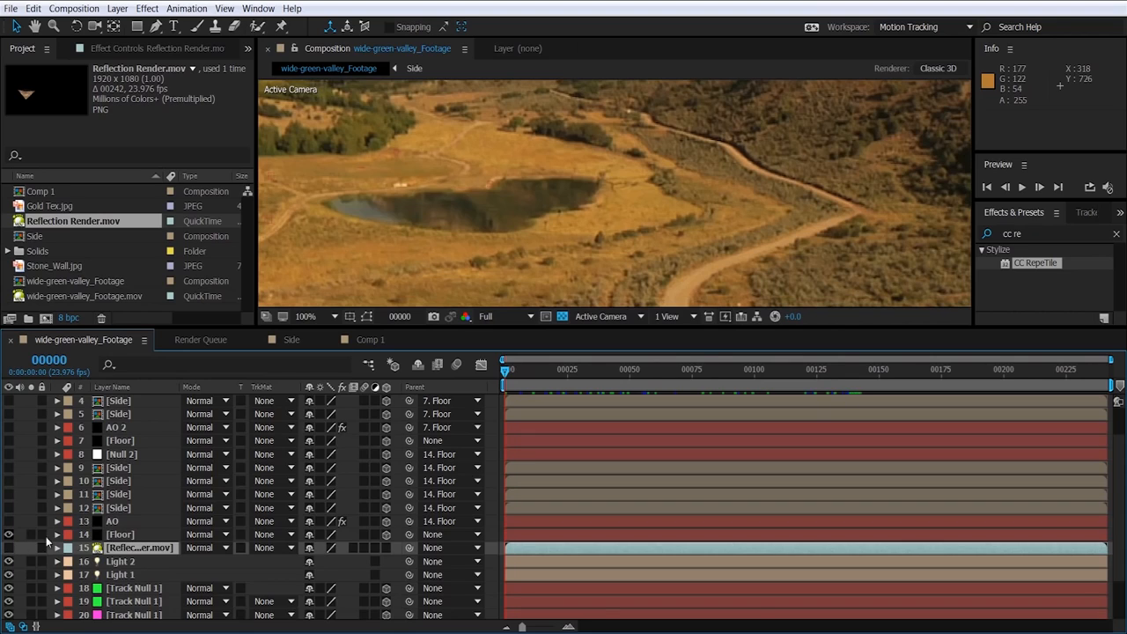
click(121, 535)
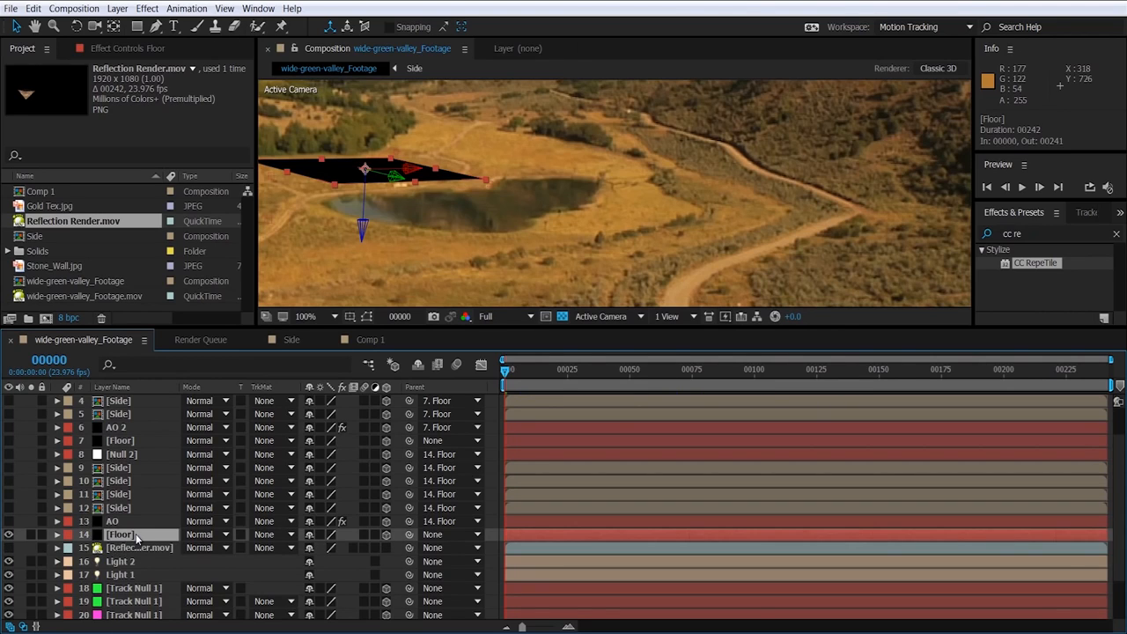
key(ctrl+d)
click(123, 549)
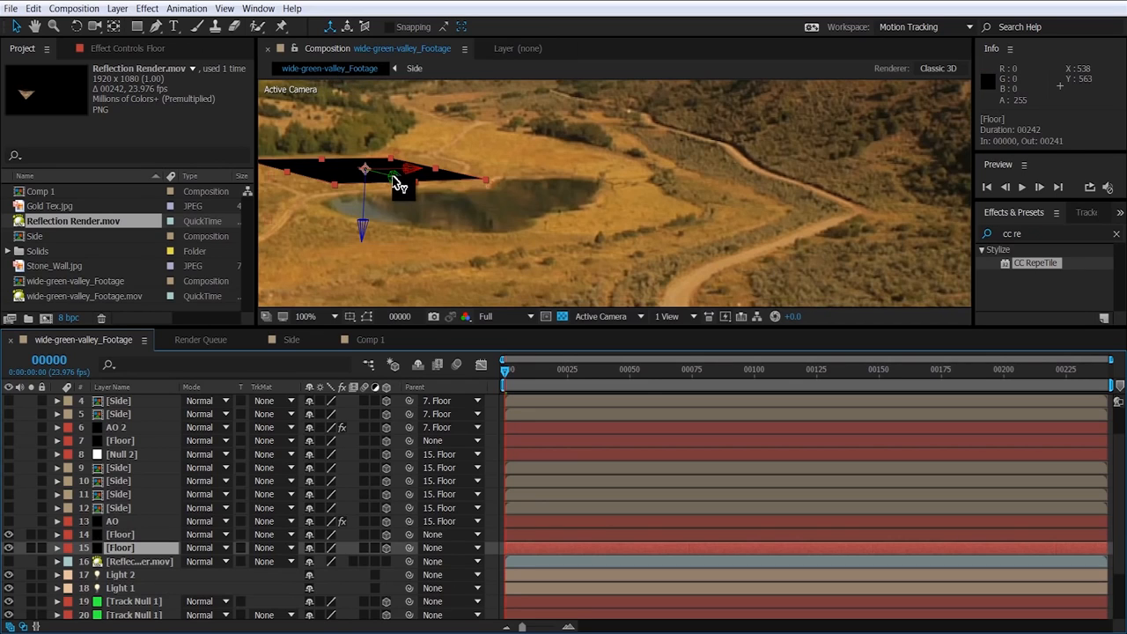
drag(395, 182, 563, 252)
Step: Hide the upper Floor copy, rename the one over the lake Water Matte and return to the composition view
click(122, 537)
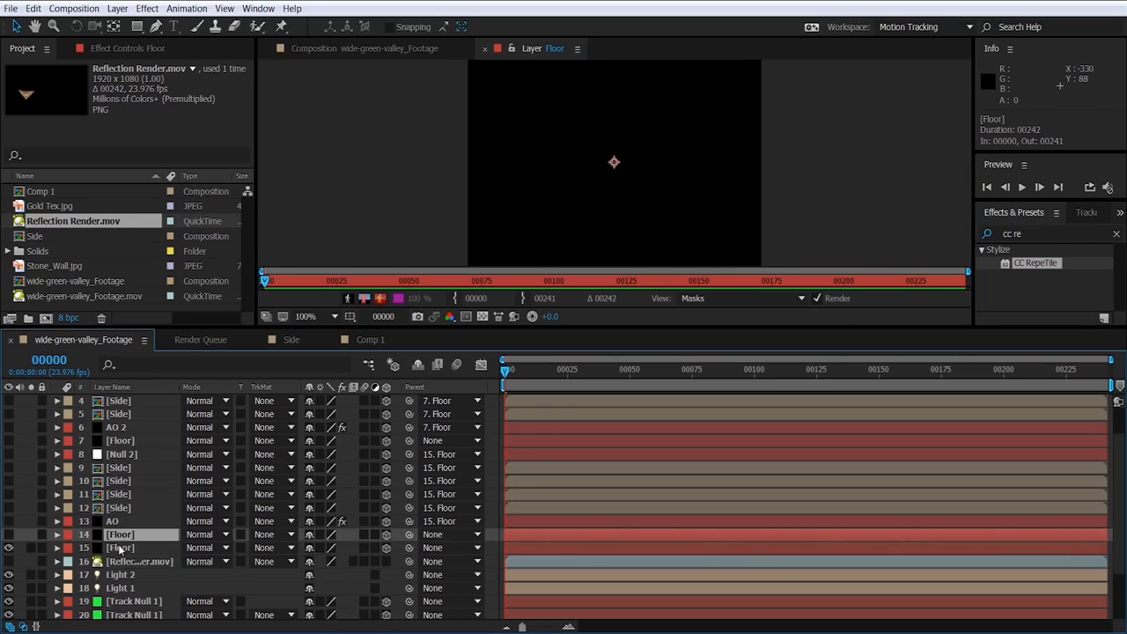
click(119, 546)
key(Return)
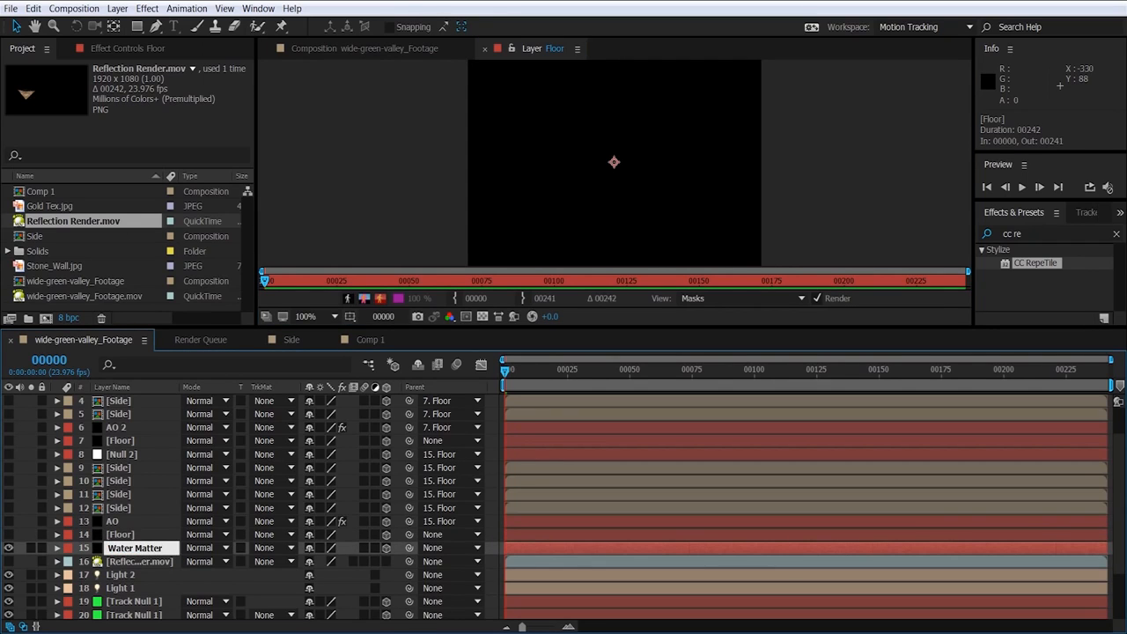
text(Water Matter)
key(BackSpace)
key(Return)
click(371, 48)
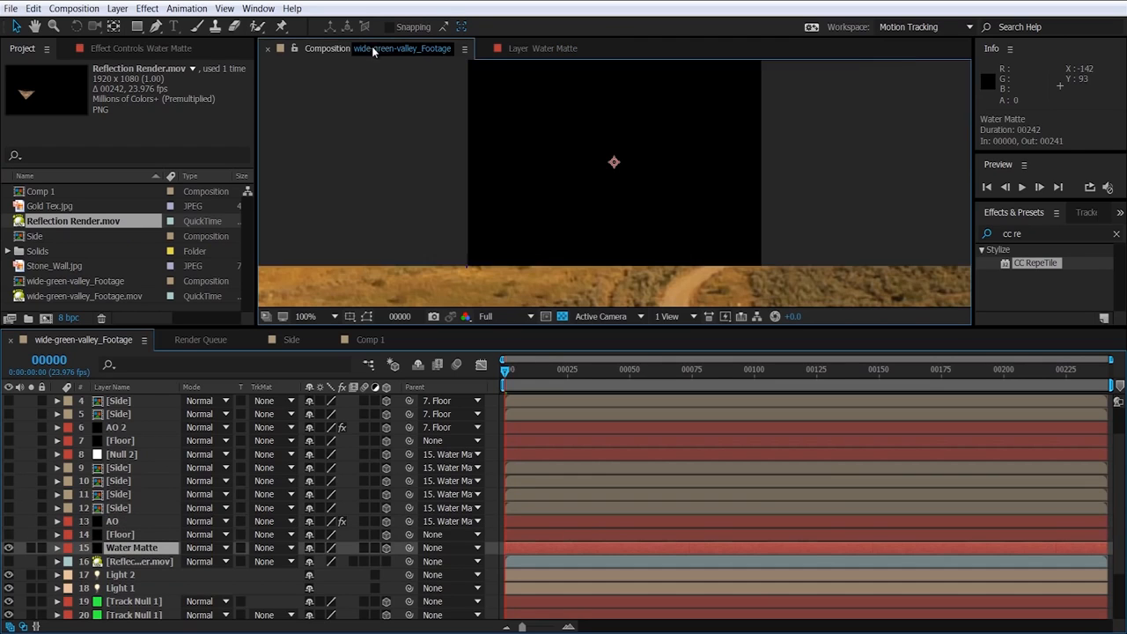
Step: Scale the Water Matte layer to 161% so it covers the whole lake and set its opacity to 50%
key(s)
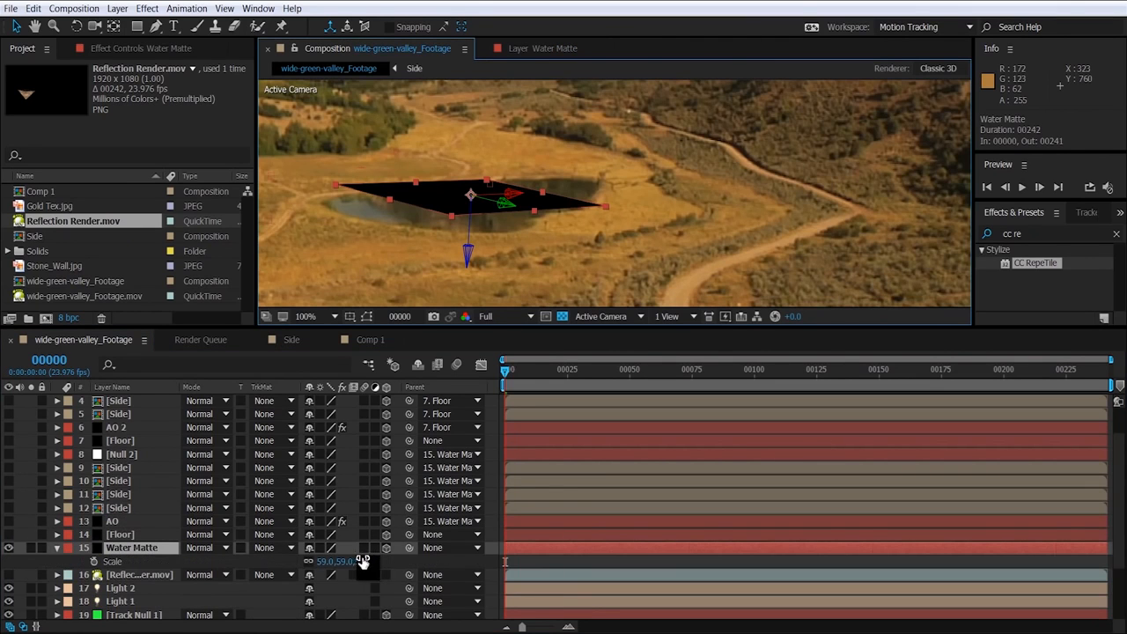
drag(363, 561, 430, 561)
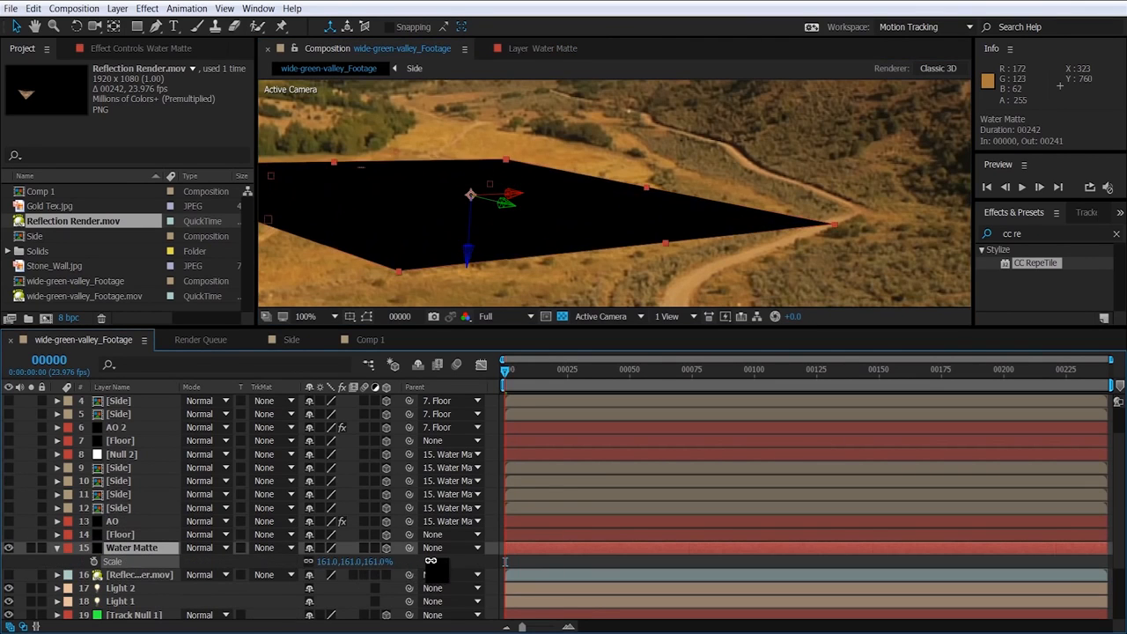
key(Return)
key(t)
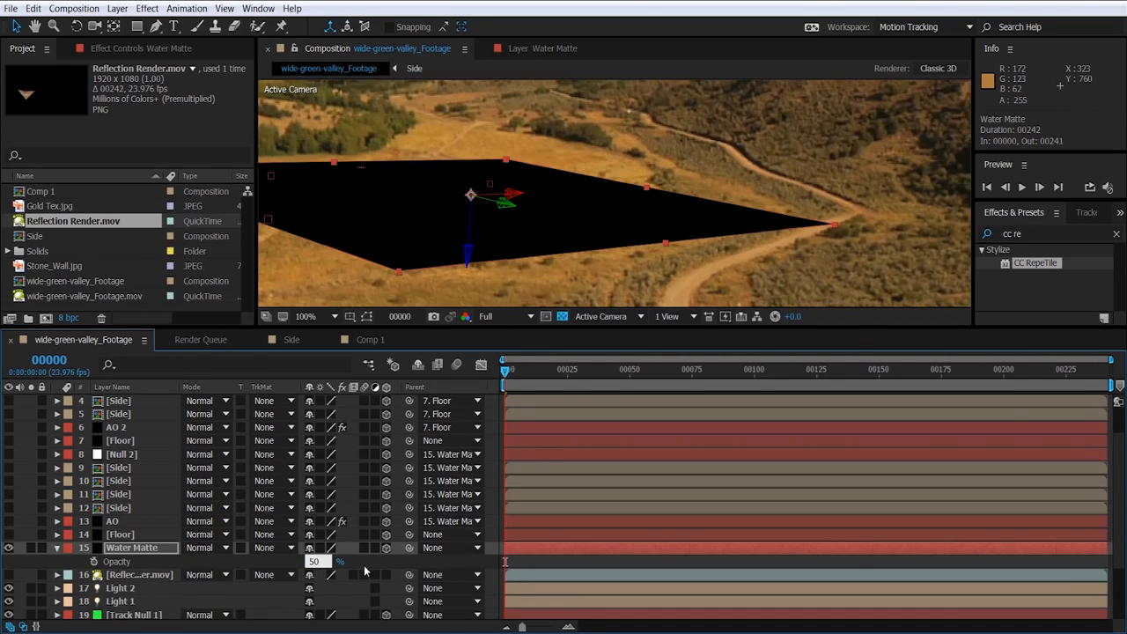
key(Return)
key(F2)
Step: Start a curved Pen tool mask on Water Matte at frame 0, tracing the lake's near shore with three points
click(9, 548)
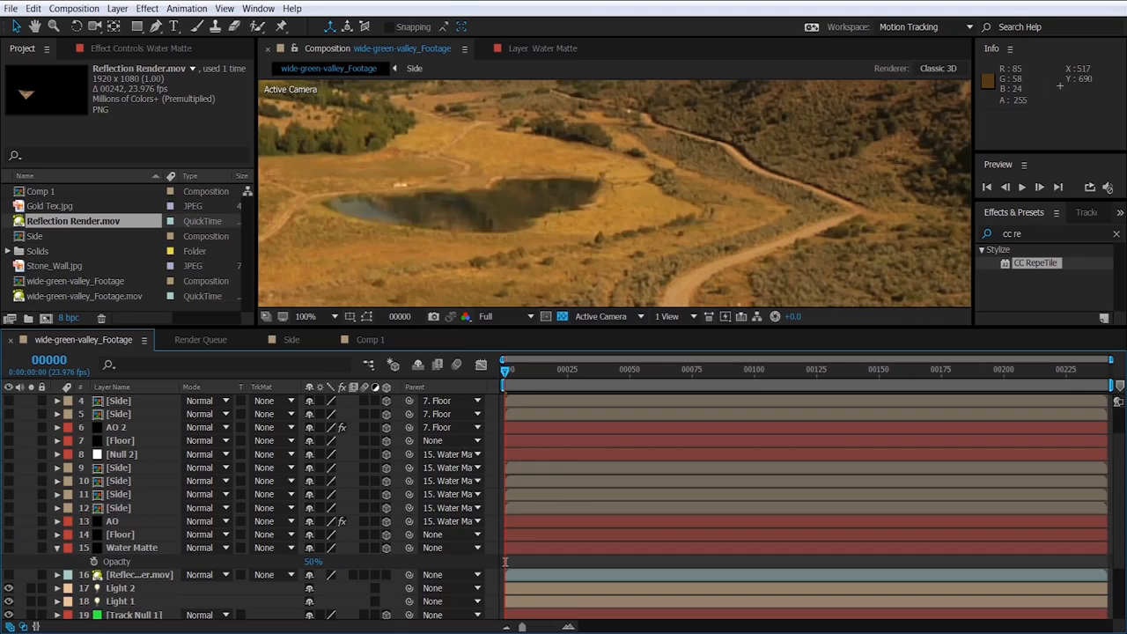
click(154, 26)
click(9, 548)
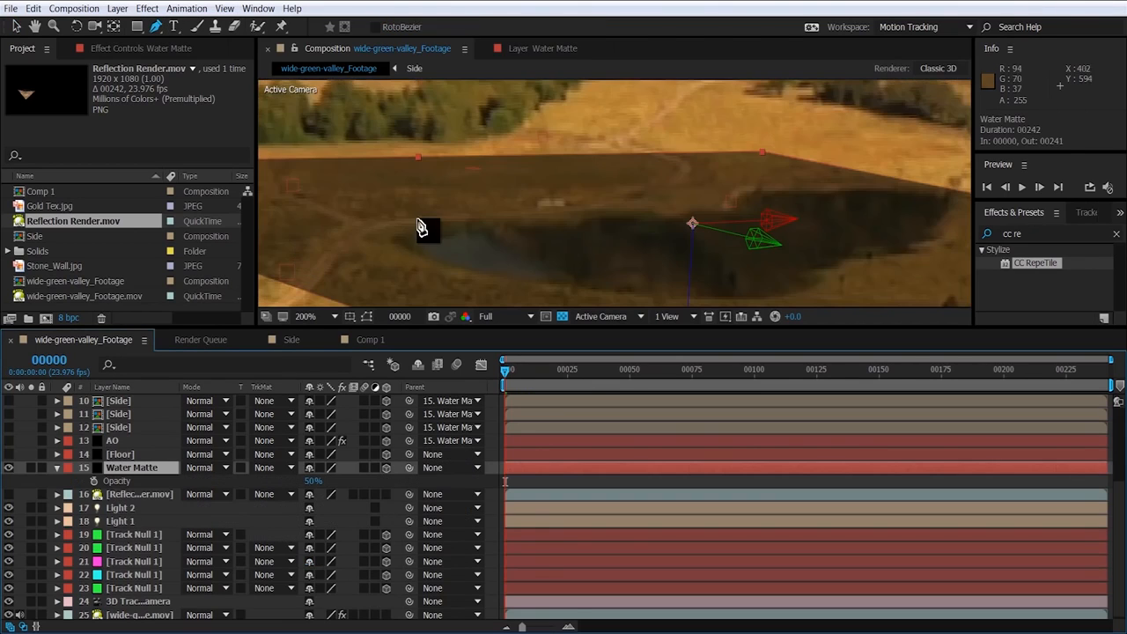
scroll(416, 226, up, 2)
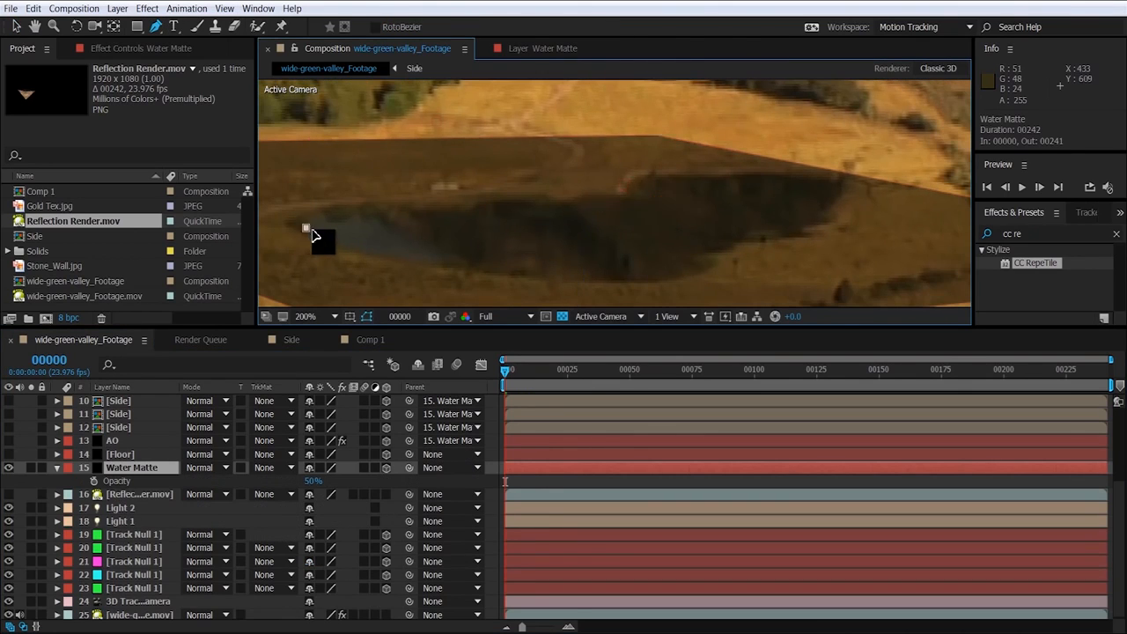
drag(305, 228, 323, 242)
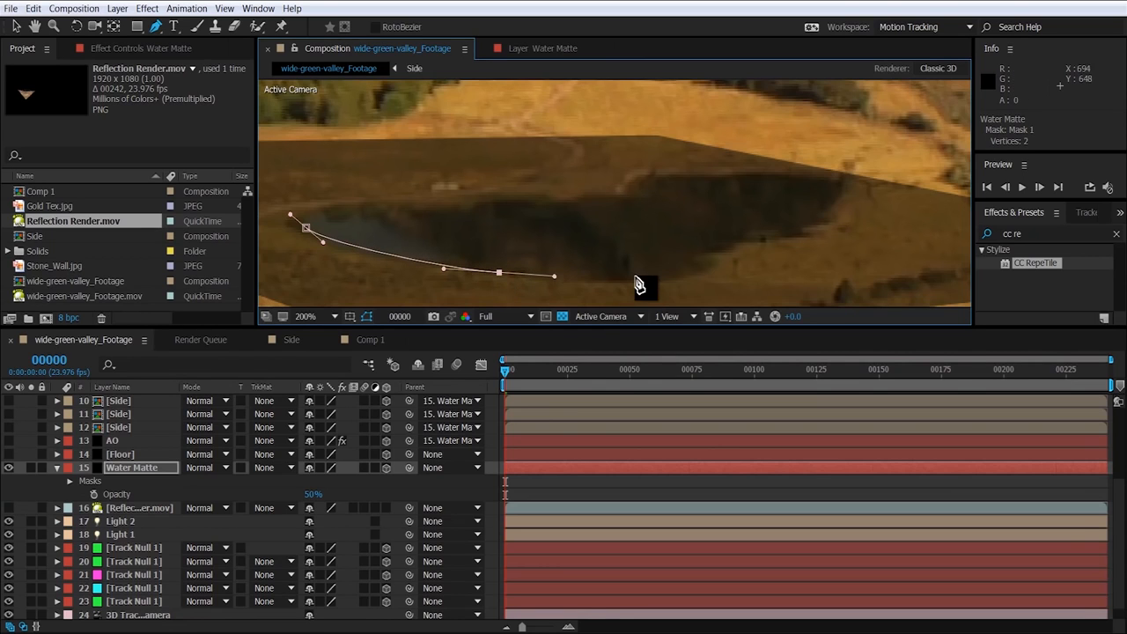
drag(699, 271, 719, 258)
Step: At frame 102, continue the Water Matte mask around the lake's far shore and close it at the first point
drag(858, 374, 986, 371)
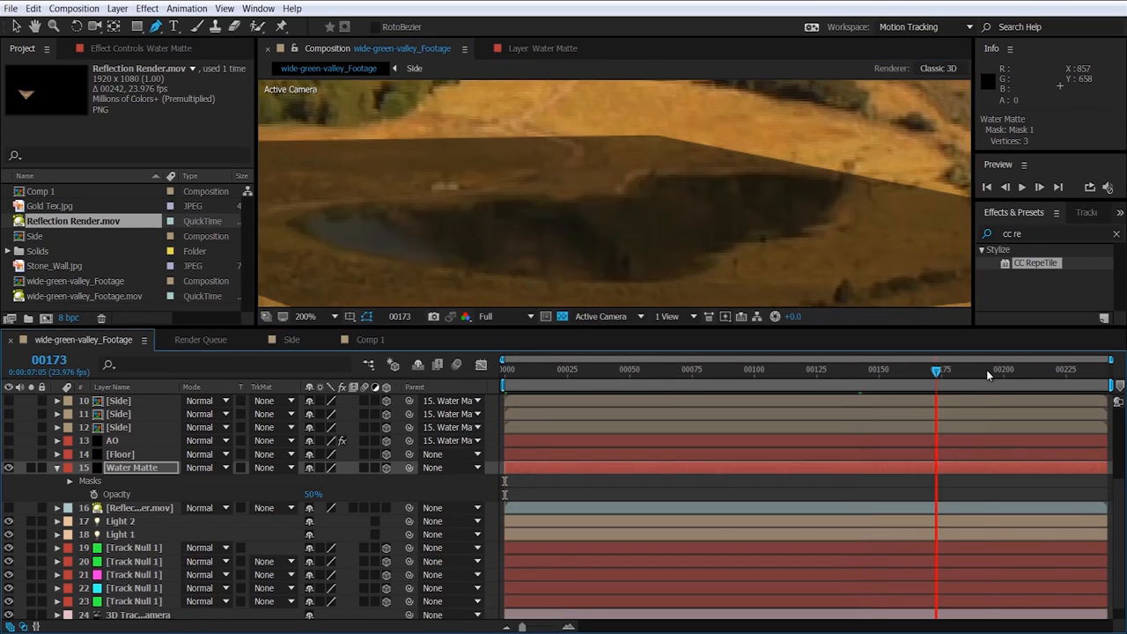
scroll(746, 133, down, 2)
scroll(745, 137, down, 2)
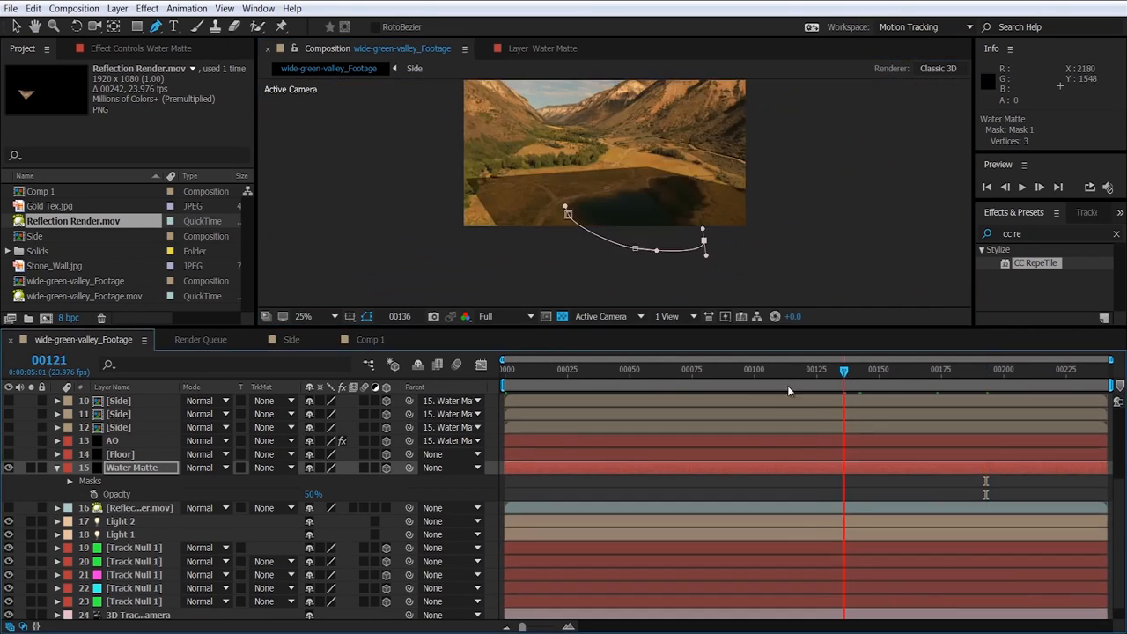
drag(787, 385, 759, 386)
scroll(665, 190, up, 4)
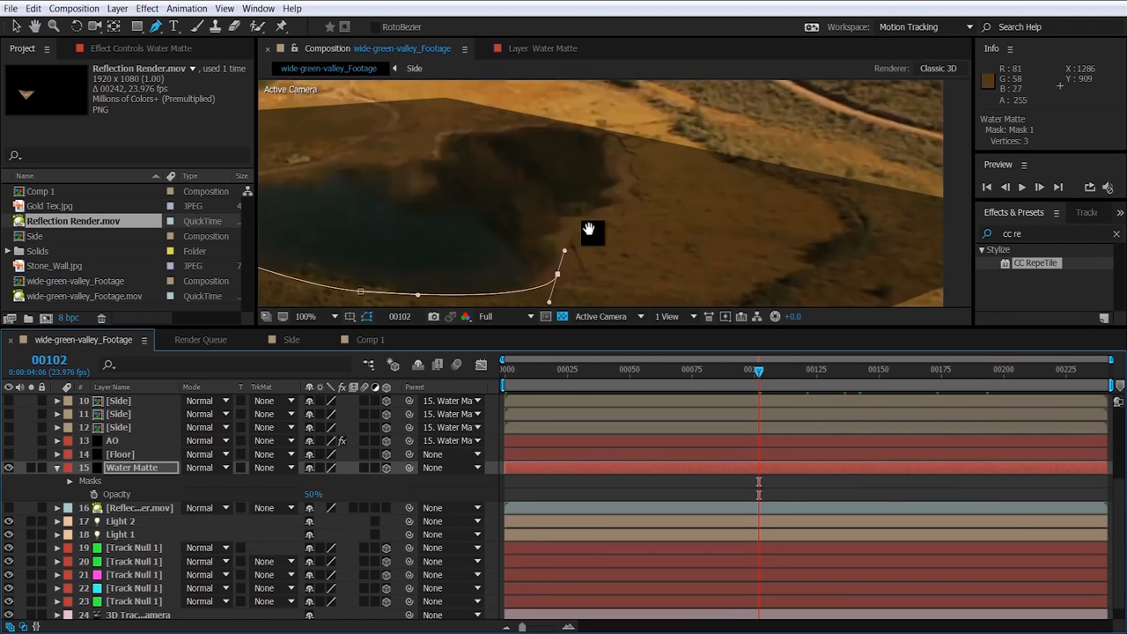
drag(660, 190, 685, 173)
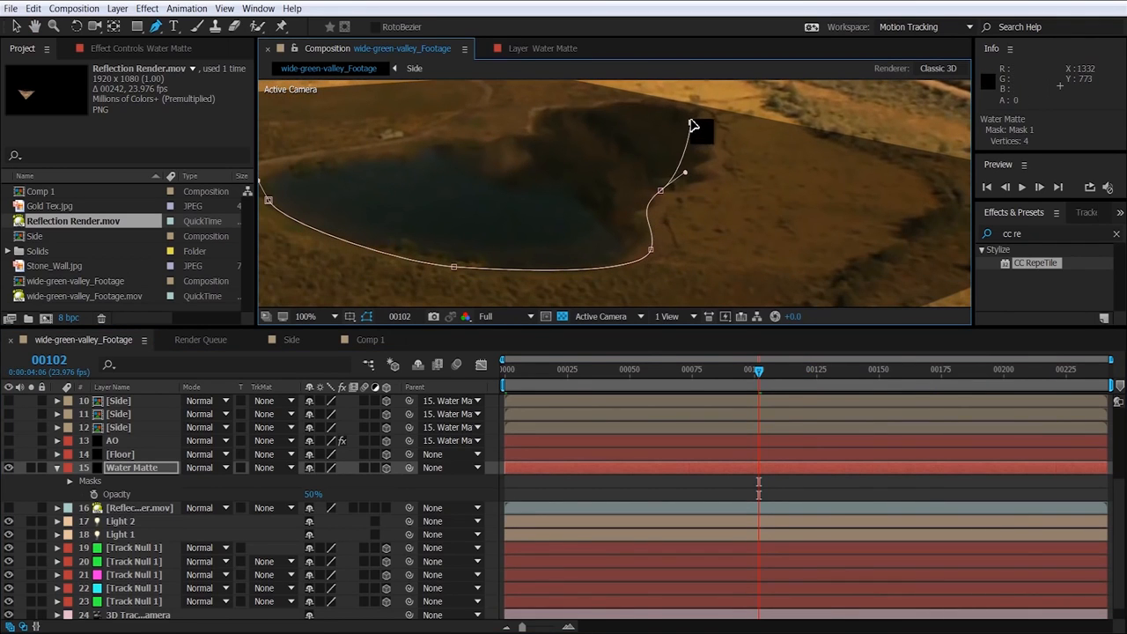
click(692, 123)
drag(603, 107, 438, 145)
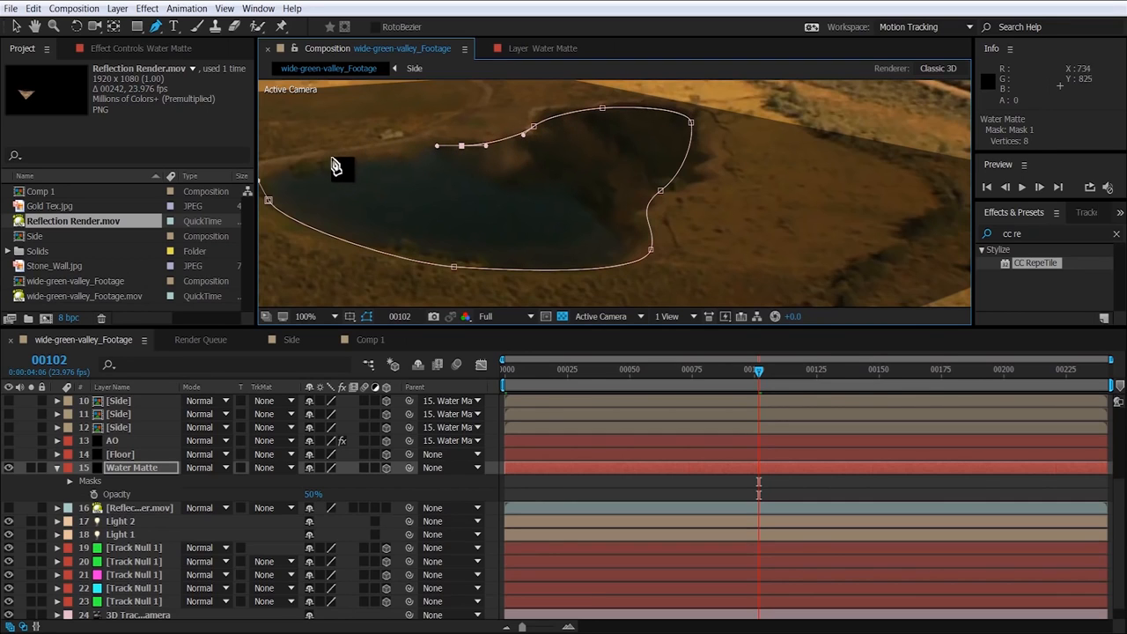
drag(318, 161, 402, 212)
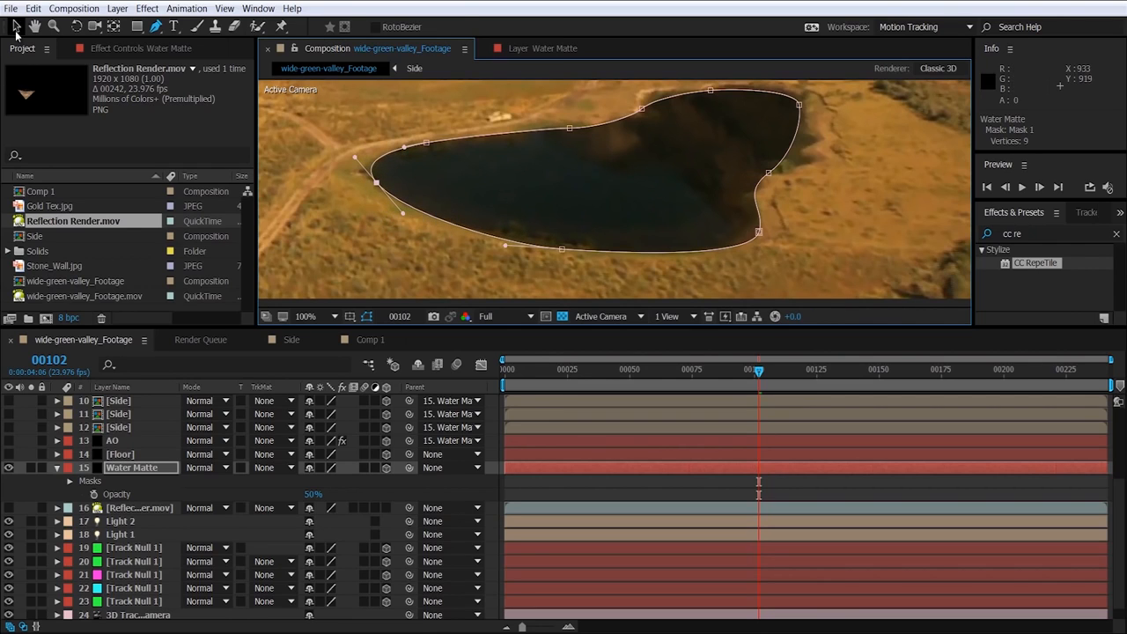
Step: Move the Water Matte mask's middle near-shore point slightly inward toward the water at frame 102
click(15, 29)
drag(563, 252, 554, 245)
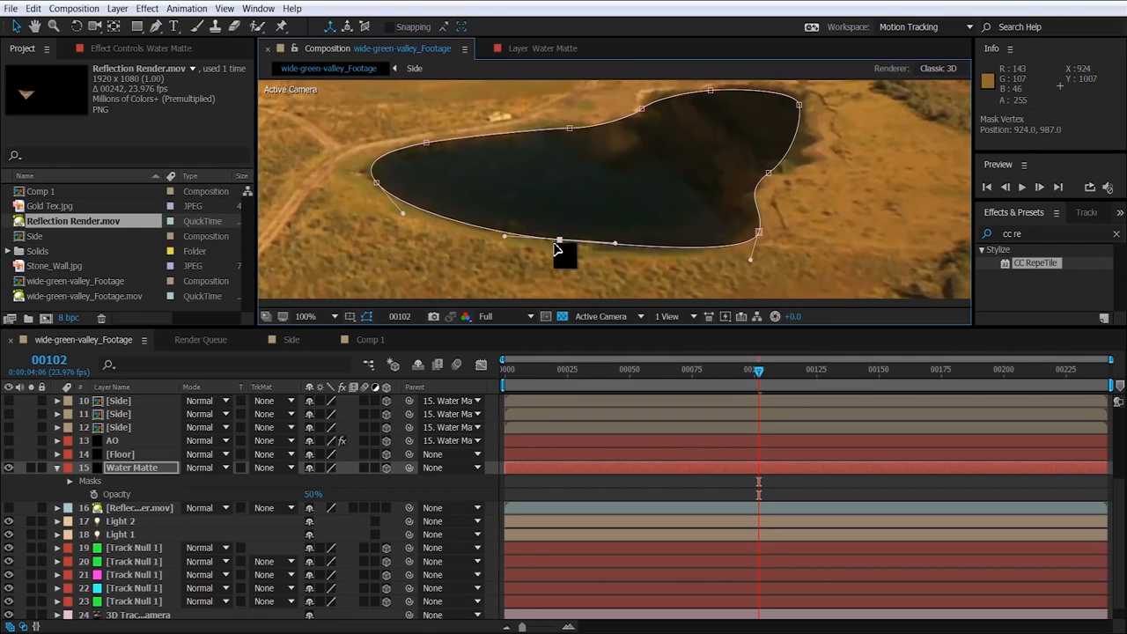
Step: Feather the Water Matte mask by 33 pixels and set the layer's opacity to 100%
key(f)
drag(342, 484, 548, 478)
key(t)
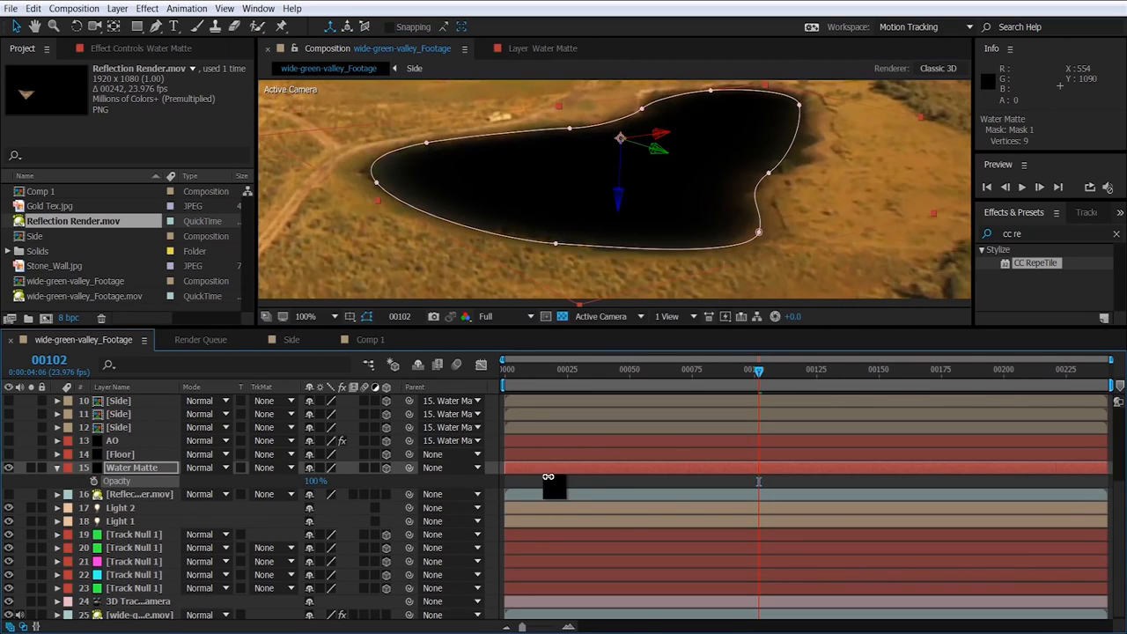
click(59, 469)
Step: Set the Reflection Render.mov layer's track matte to Alpha Matte "Water Matte" and turn on the reflection layer's visibility
click(156, 493)
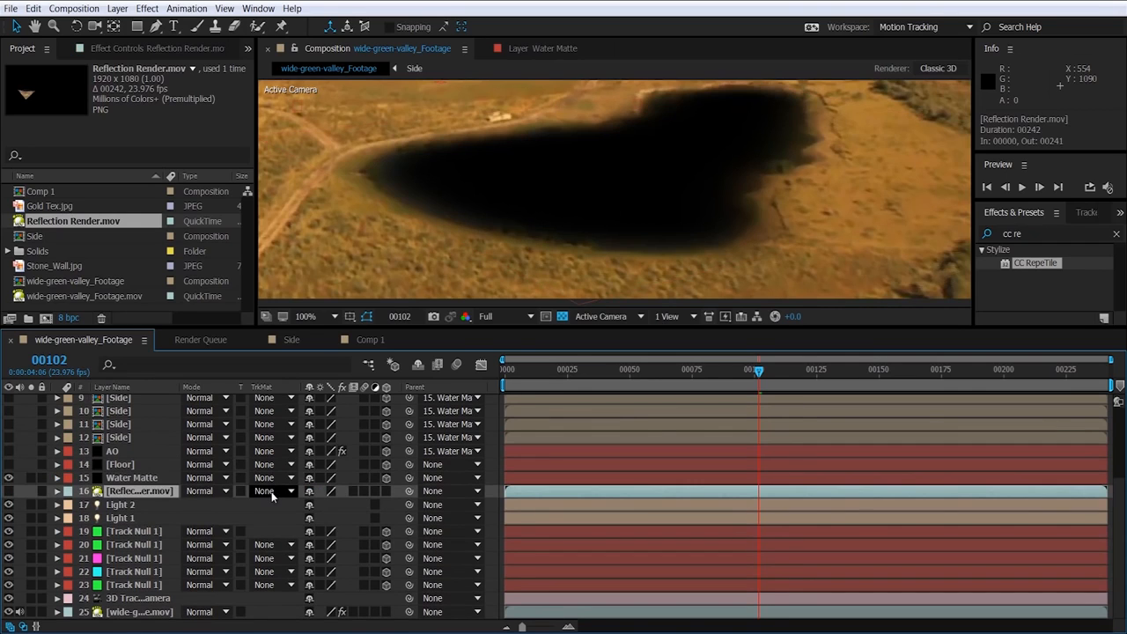
click(271, 492)
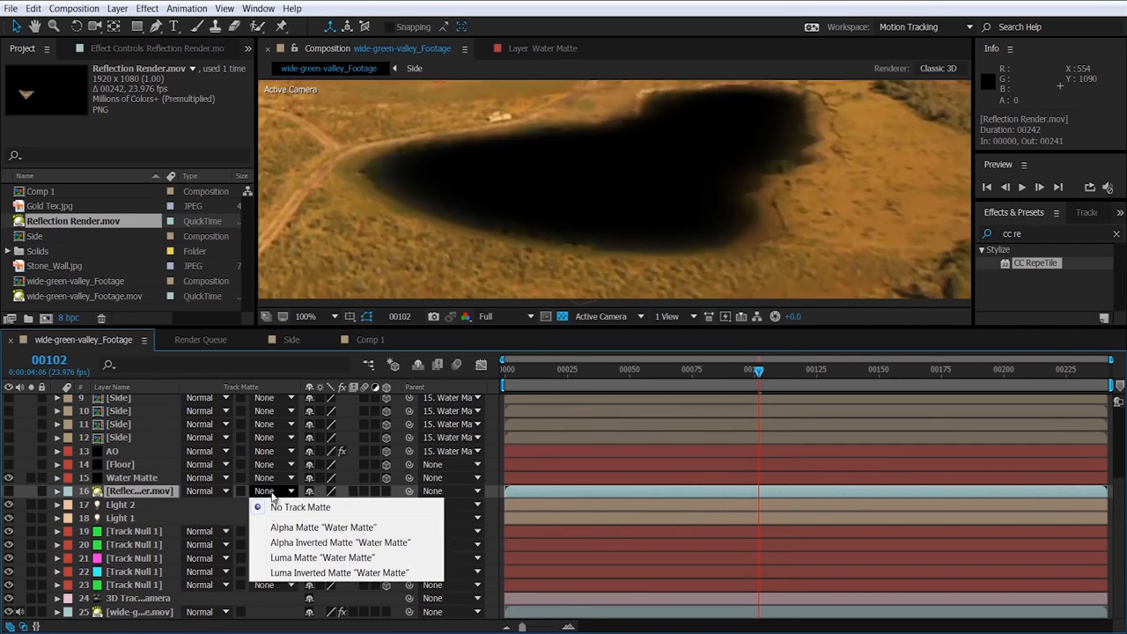
click(309, 527)
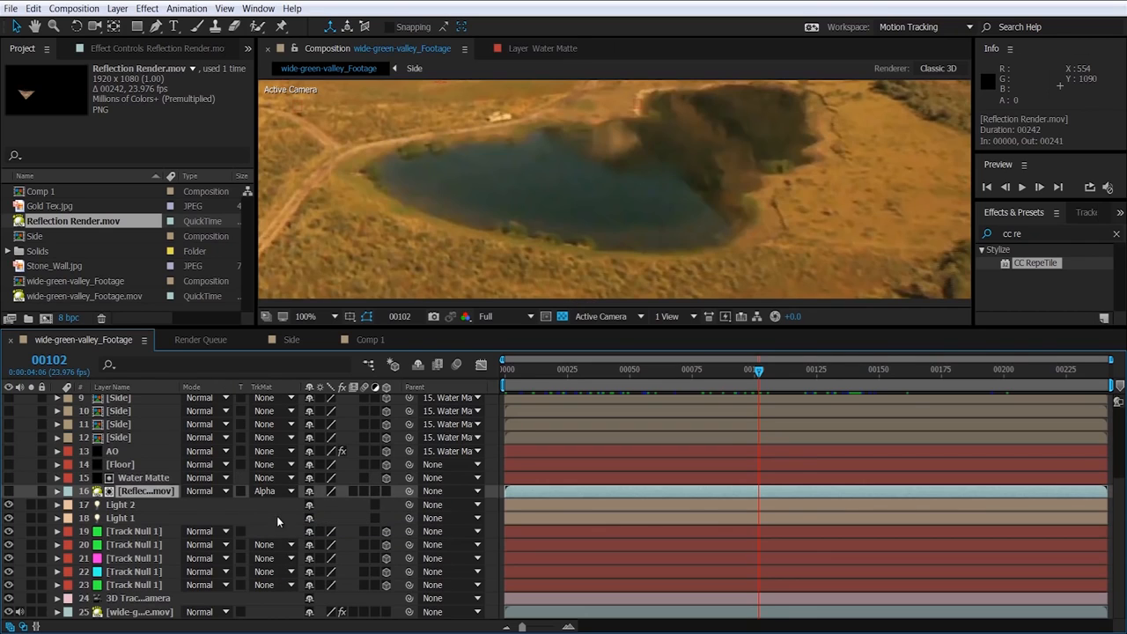
click(9, 491)
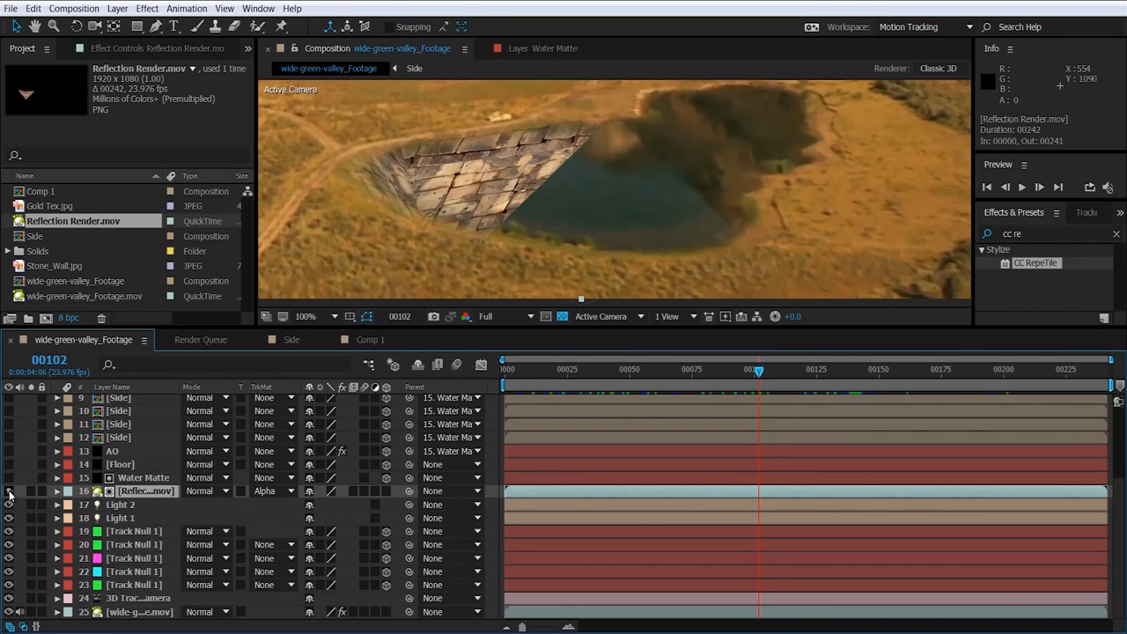
Step: At frame 119, set the Water Matte mask's expansion to -13.7 pixels
drag(740, 375, 802, 380)
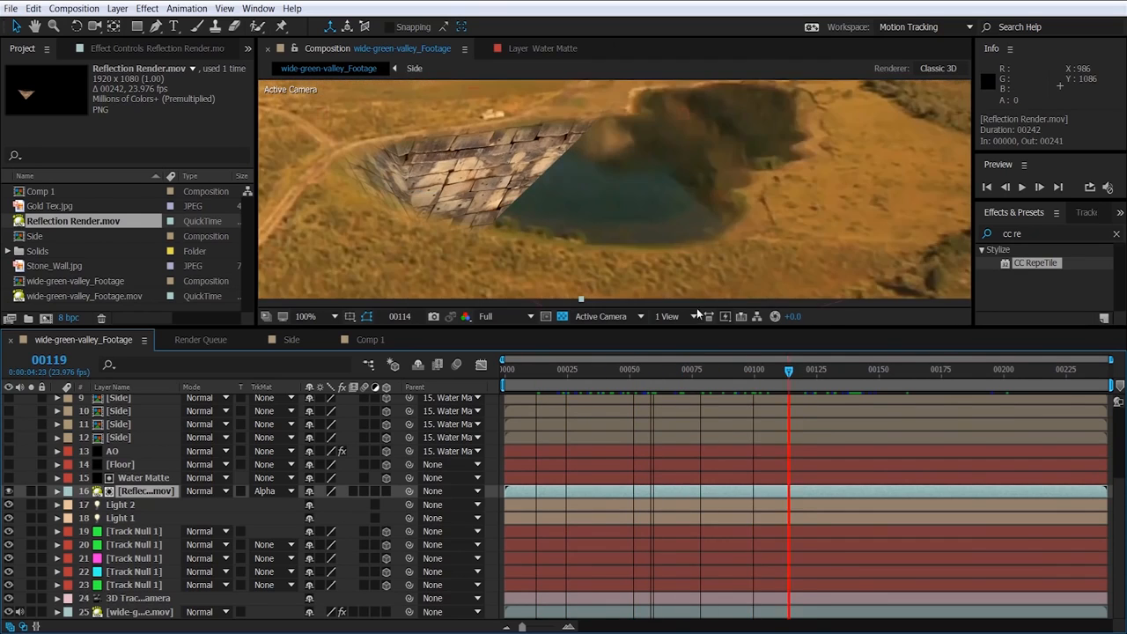
click(141, 477)
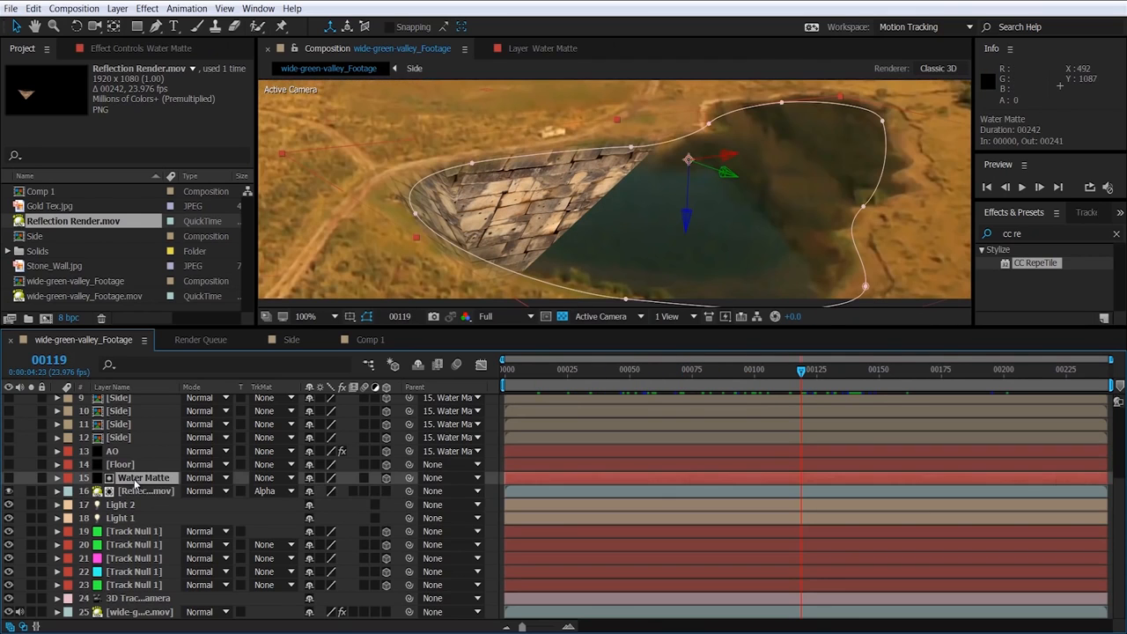
key(m)
key(m)
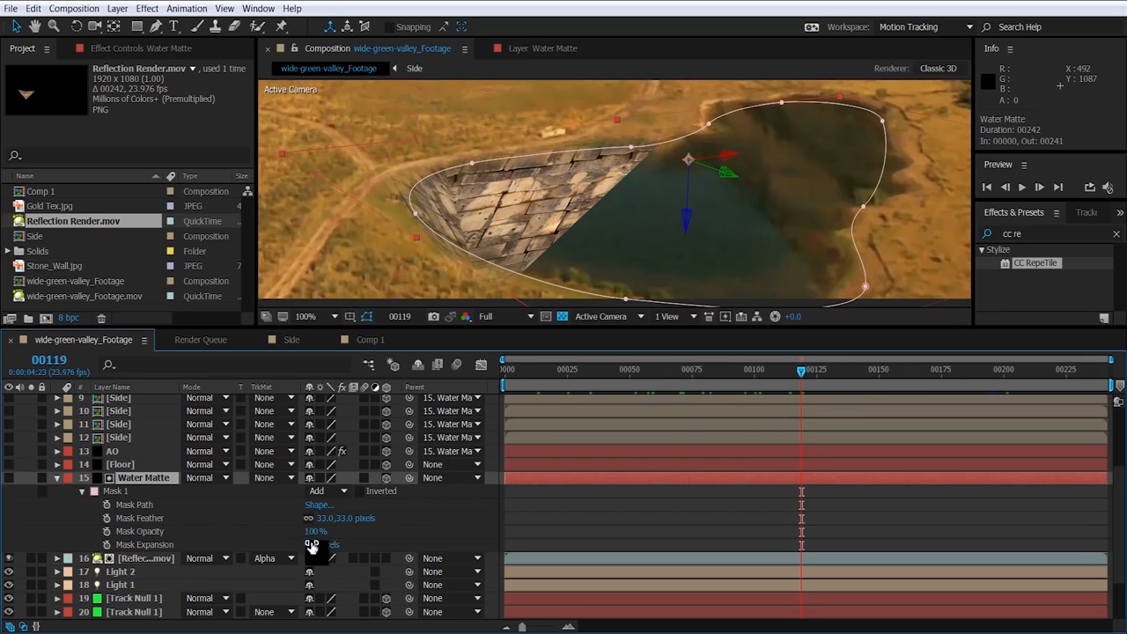
mouse_move(308, 546)
mouse_down()
mouse_move(291, 546)
mouse_move(303, 546)
mouse_up()
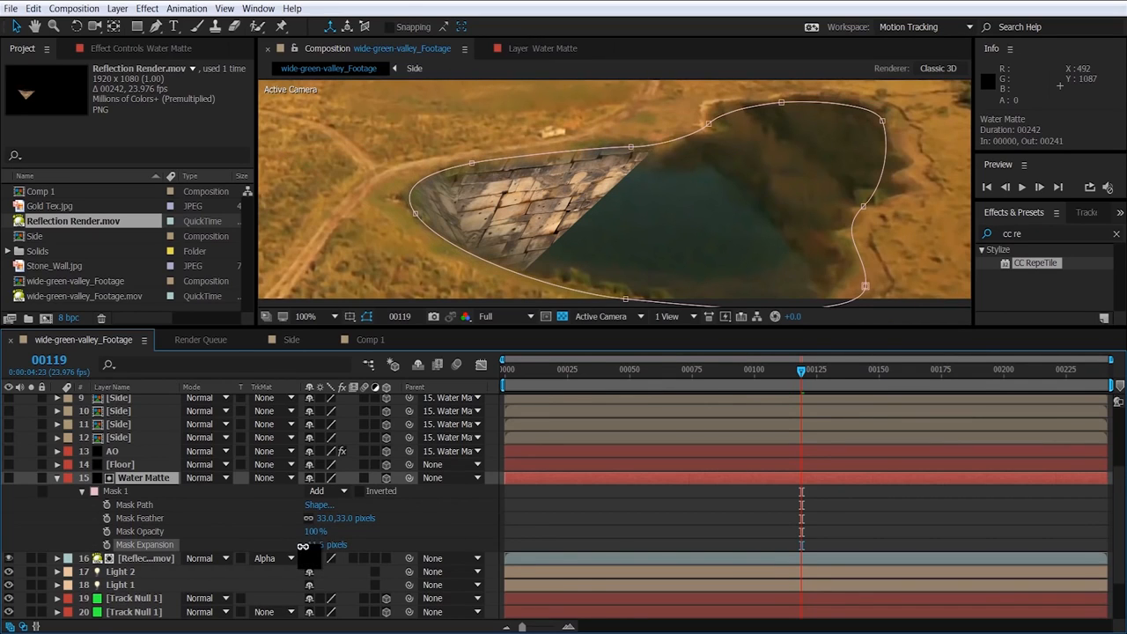
drag(302, 546, 305, 545)
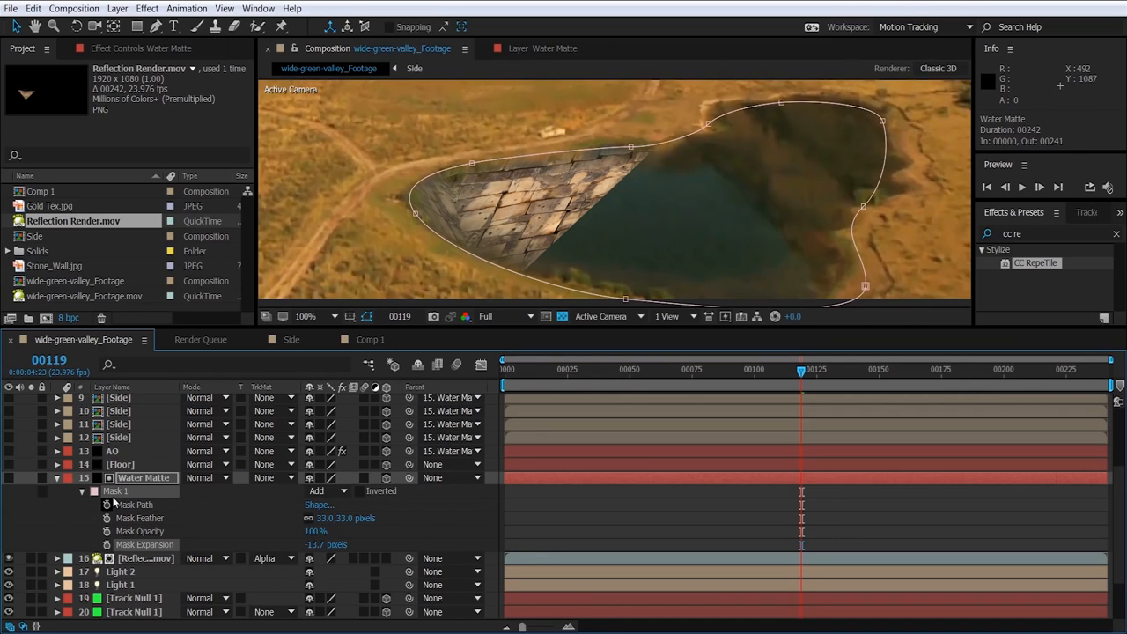
key(t)
click(59, 478)
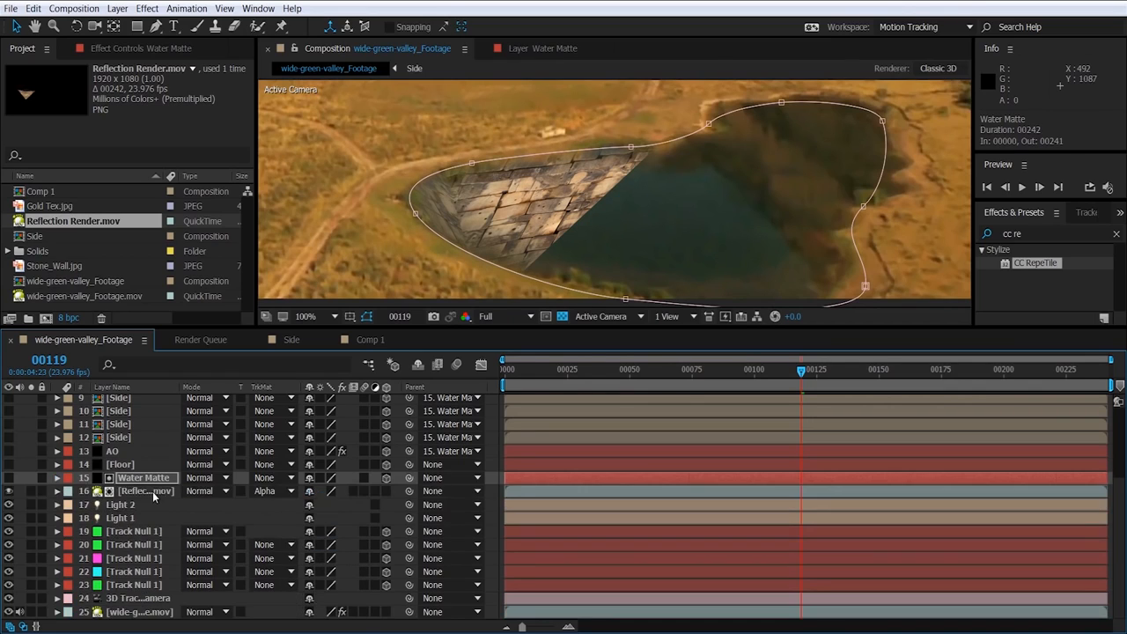
Step: Set the Reflection Render.mov layer's opacity to 55%
click(152, 490)
key(t)
drag(326, 507, 286, 512)
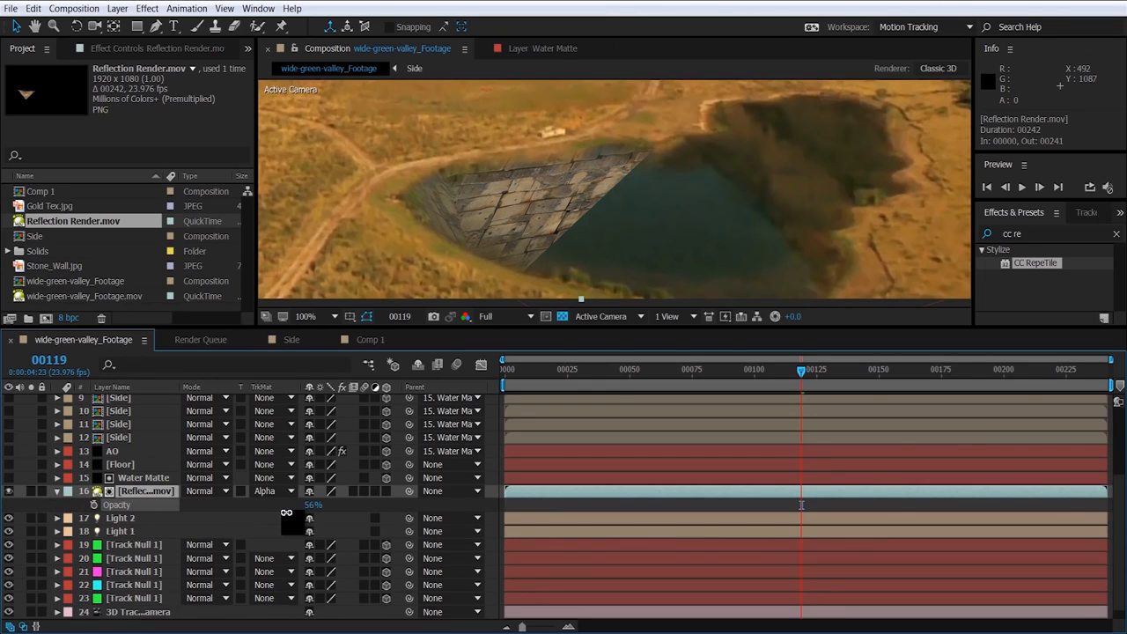
Step: Search the effects for "direc" and apply Directional Blur to the Reflection Render.mov layer
click(1011, 232)
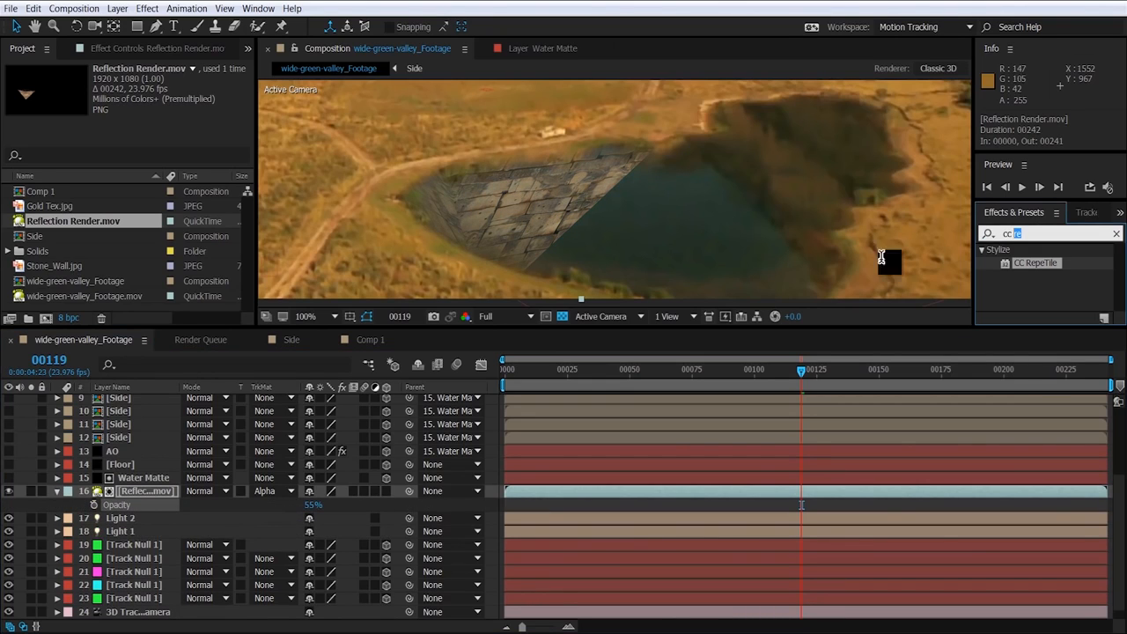
text(direc)
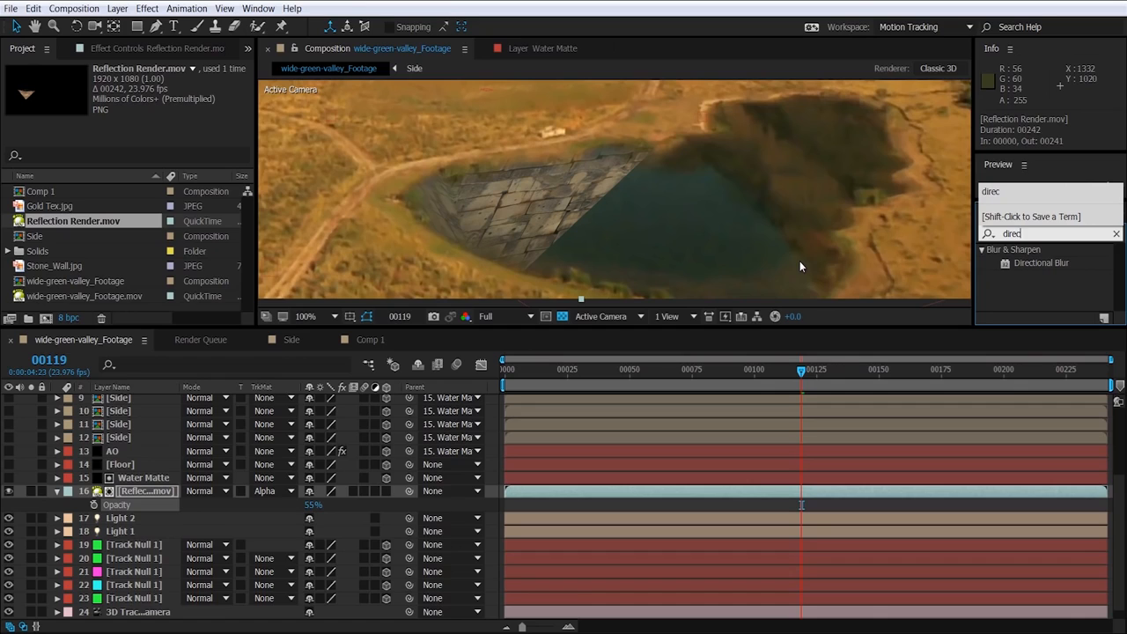
drag(1037, 257, 141, 491)
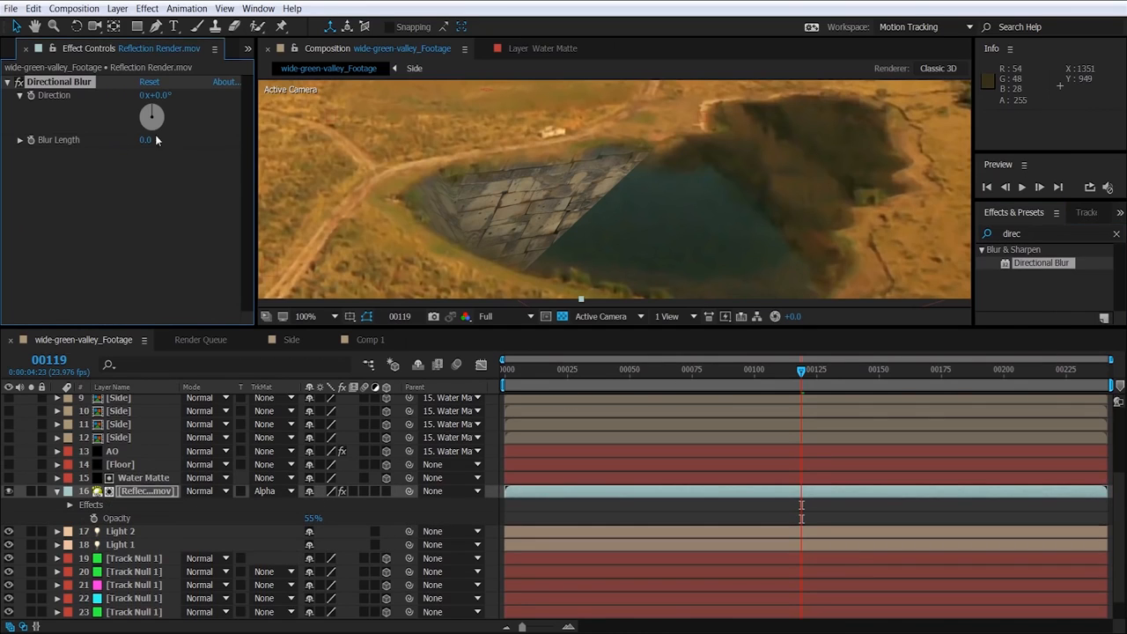
Step: Set the reflection's Directional Blur direction to 96° and its blur length to 5.1, and inspect the blurred reflection up close
text(96)
key(Return)
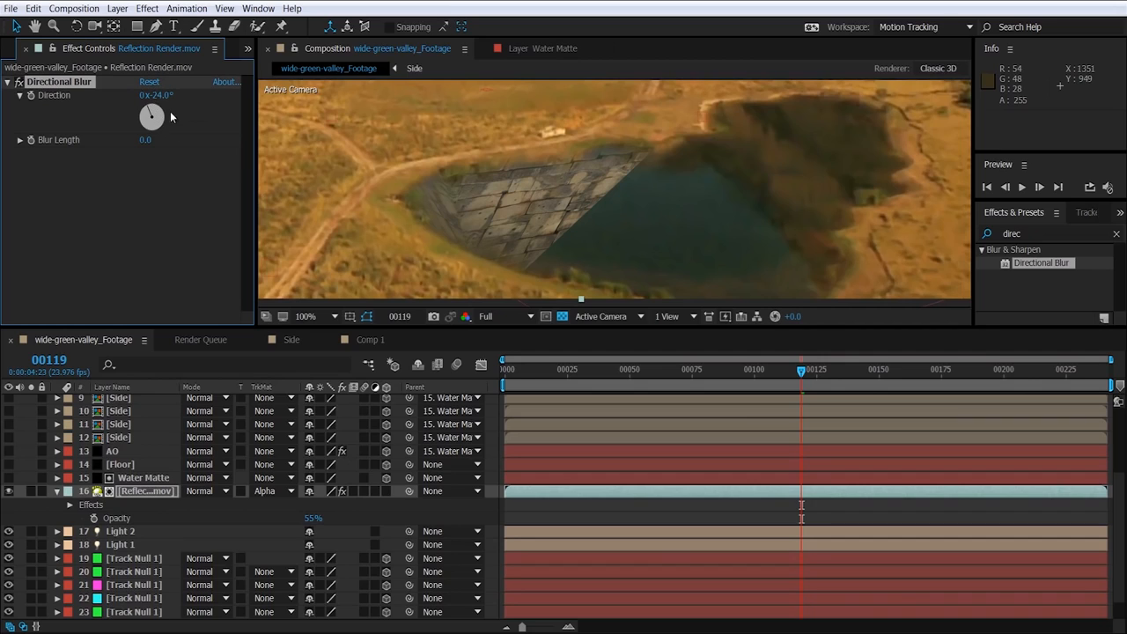
drag(145, 139, 197, 140)
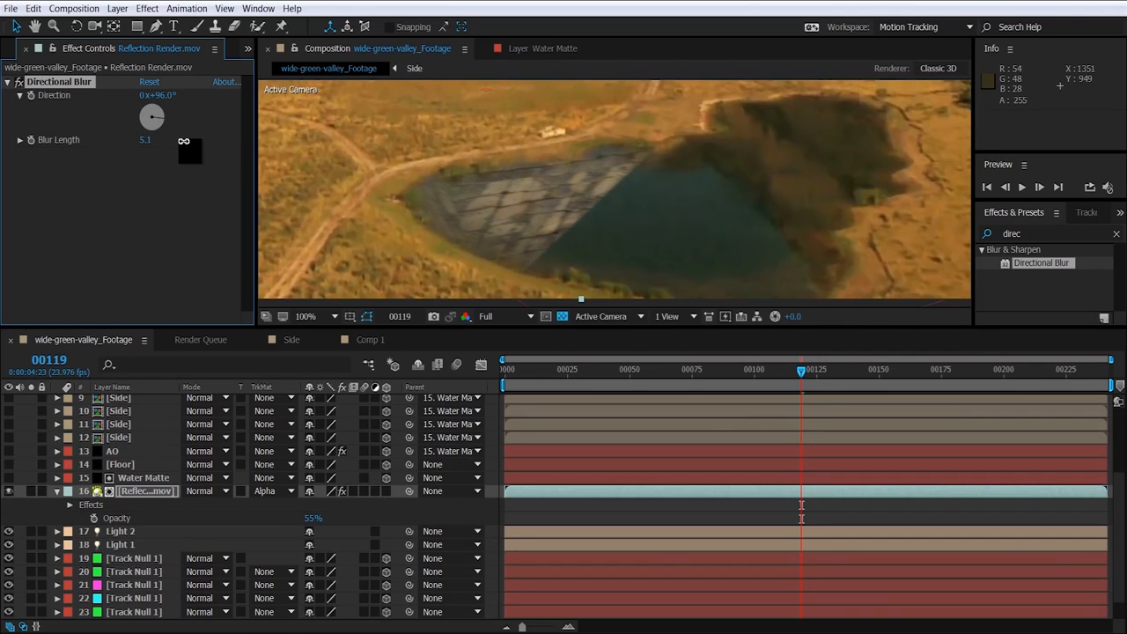
scroll(826, 246, down, 3)
scroll(681, 150, up, 4)
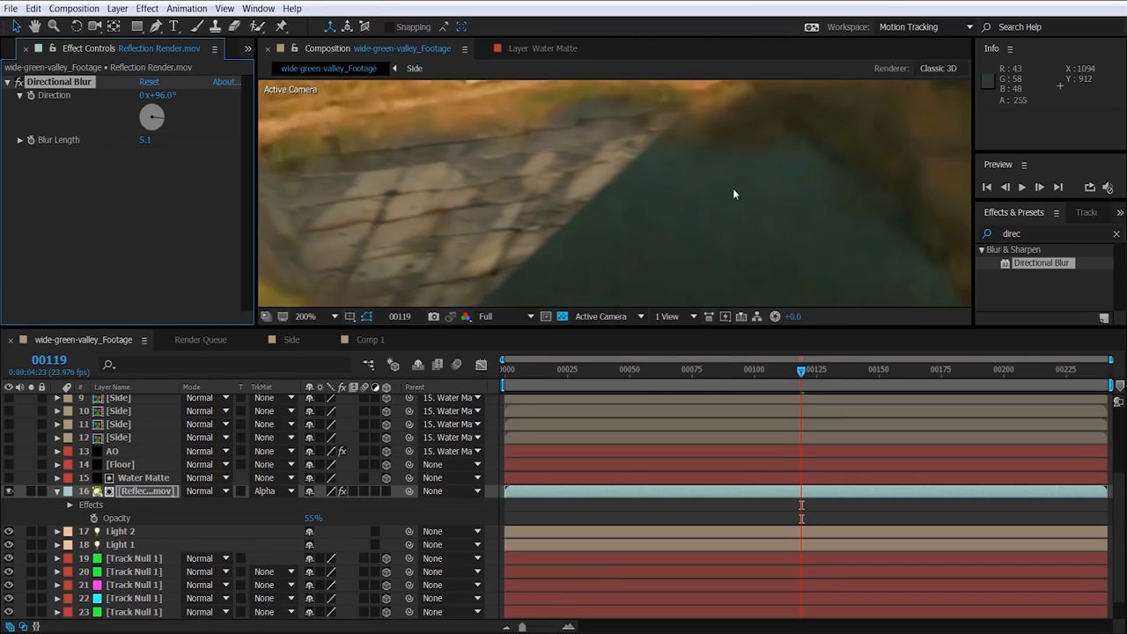
scroll(706, 174, down, 4)
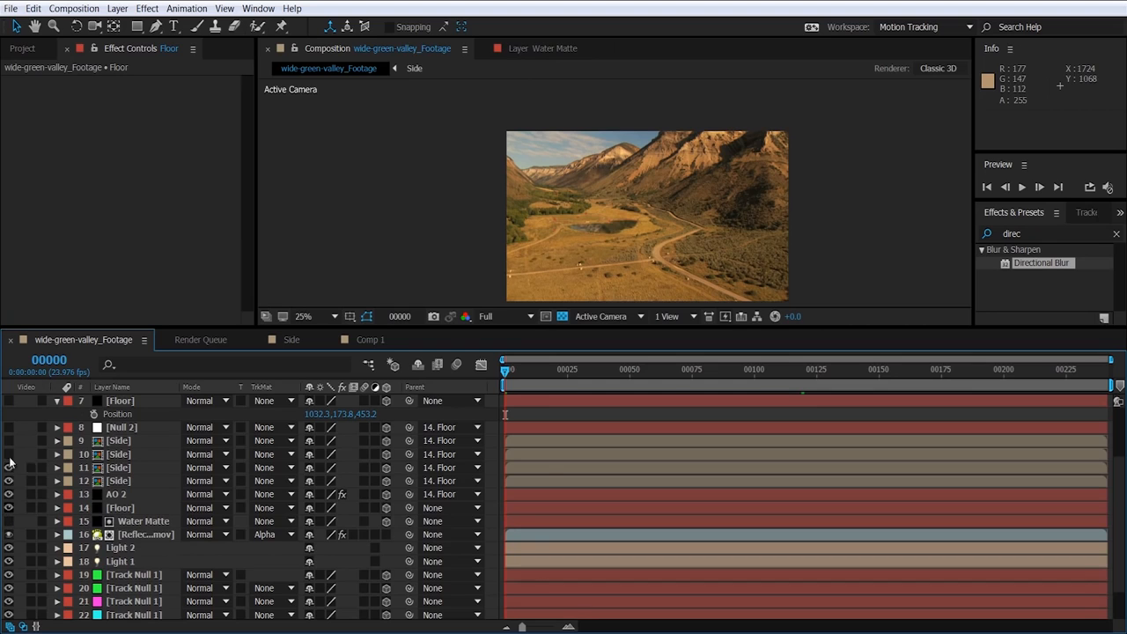
Step: Add a midtone point to the RGB Curves on Side layer 11 and raise it to just below the diagonal
scroll(646, 210, up, 4)
scroll(615, 229, down, 2)
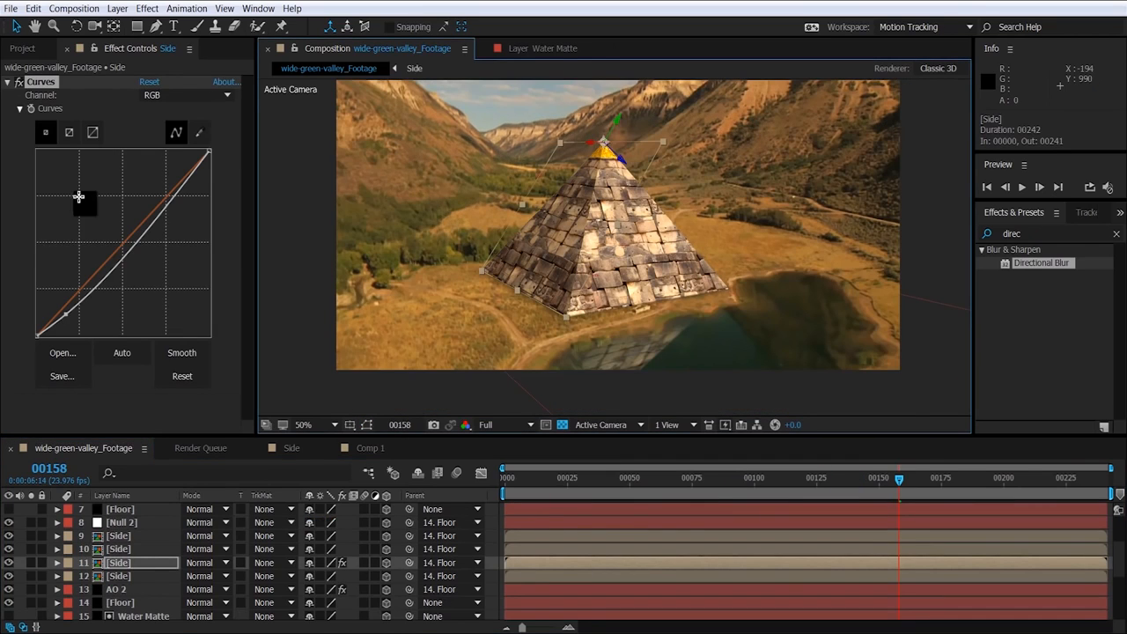
click(123, 257)
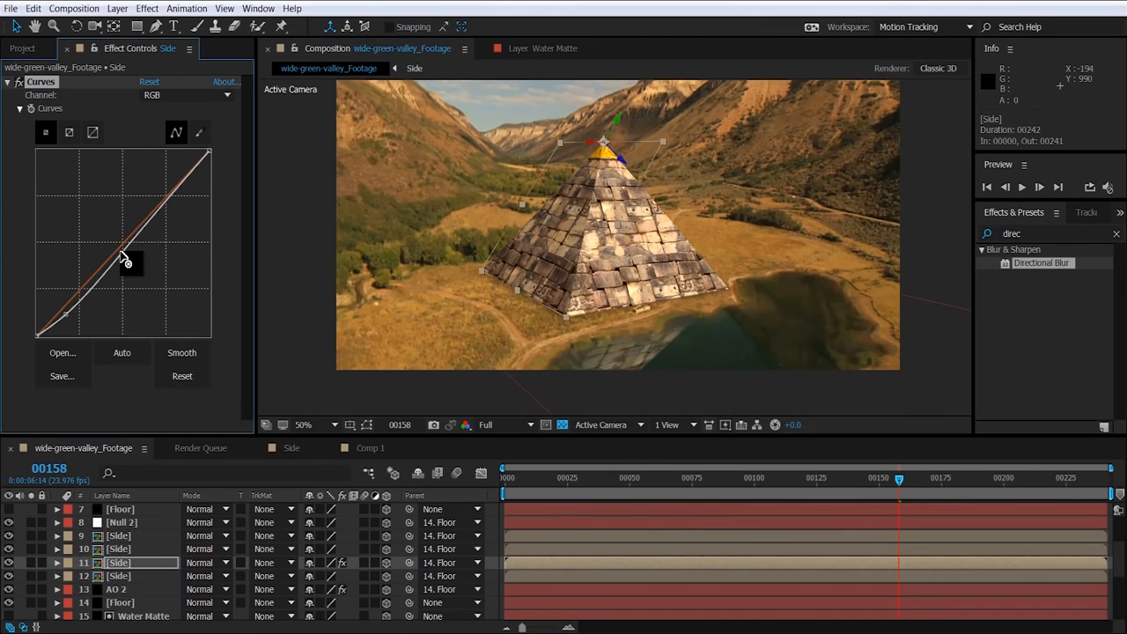
drag(120, 252, 116, 250)
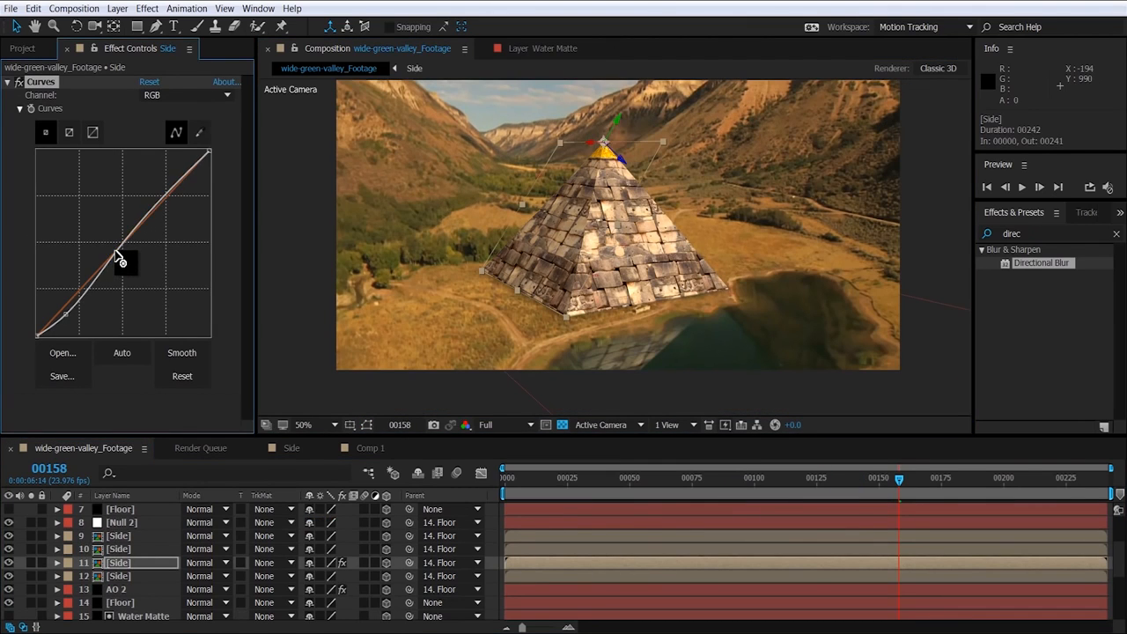
Step: Scrub back to frame 0 and play a preview of the finished pyramid composite with its lake reflection
click(714, 483)
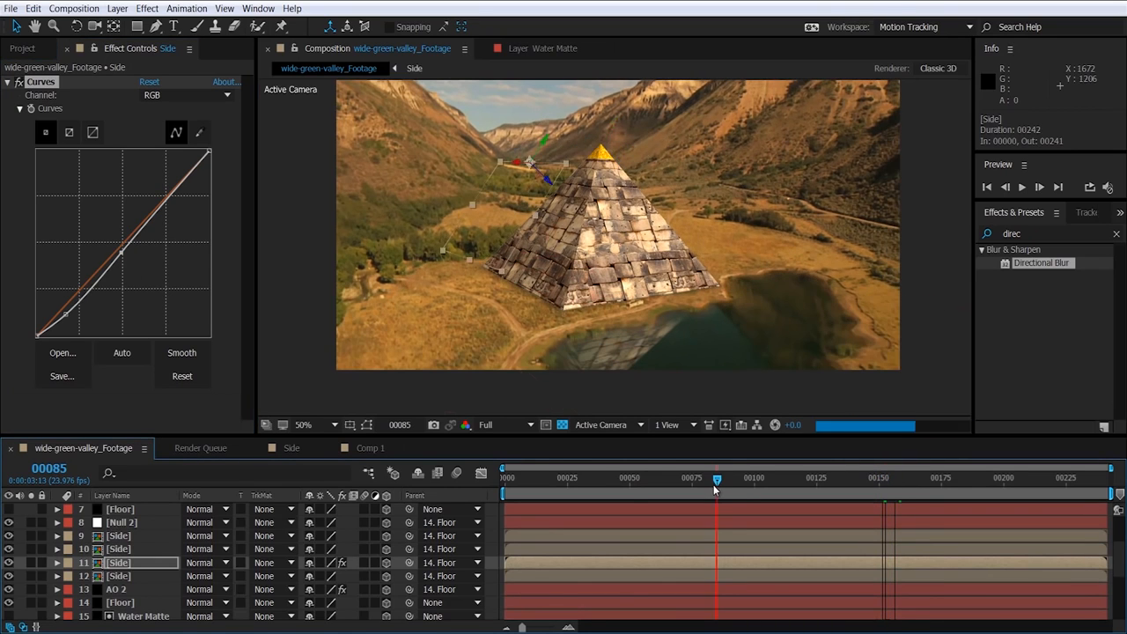
drag(714, 485, 503, 478)
click(299, 218)
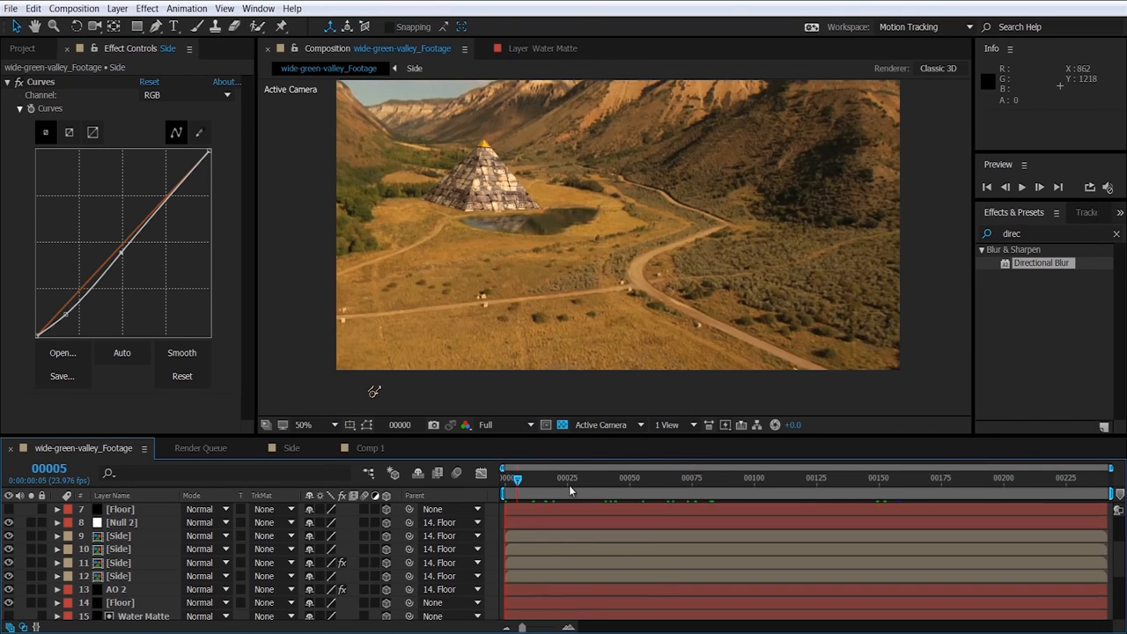
key(space)
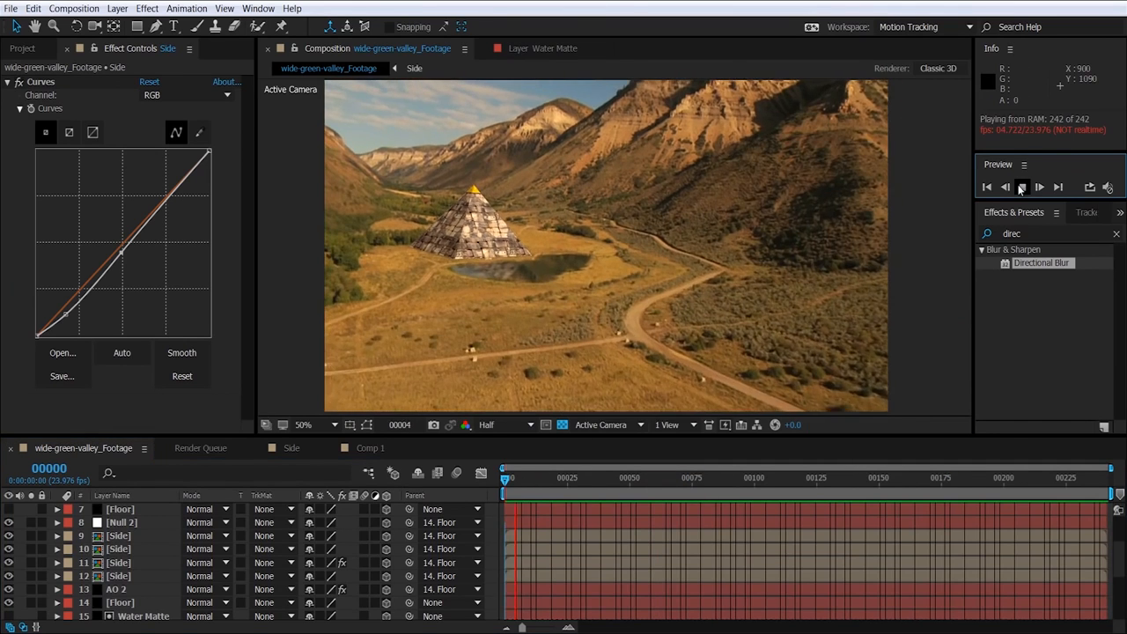